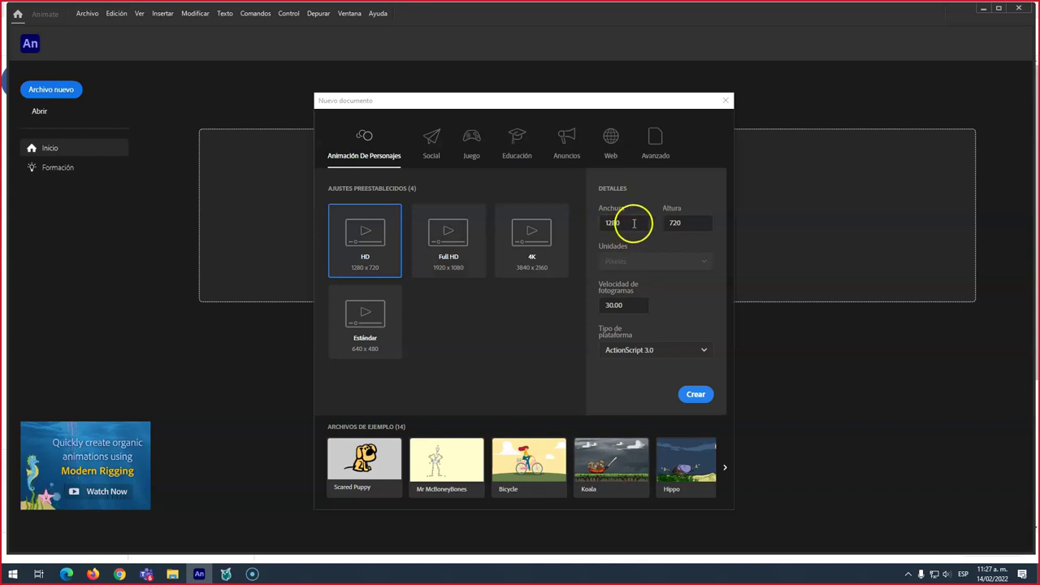
# - Create a 1280 × 720 HD ActionScript 3.0 document with the frame rate set to 24
pyautogui.moveTo(637, 305); pyautogui.dragTo(567, 298)
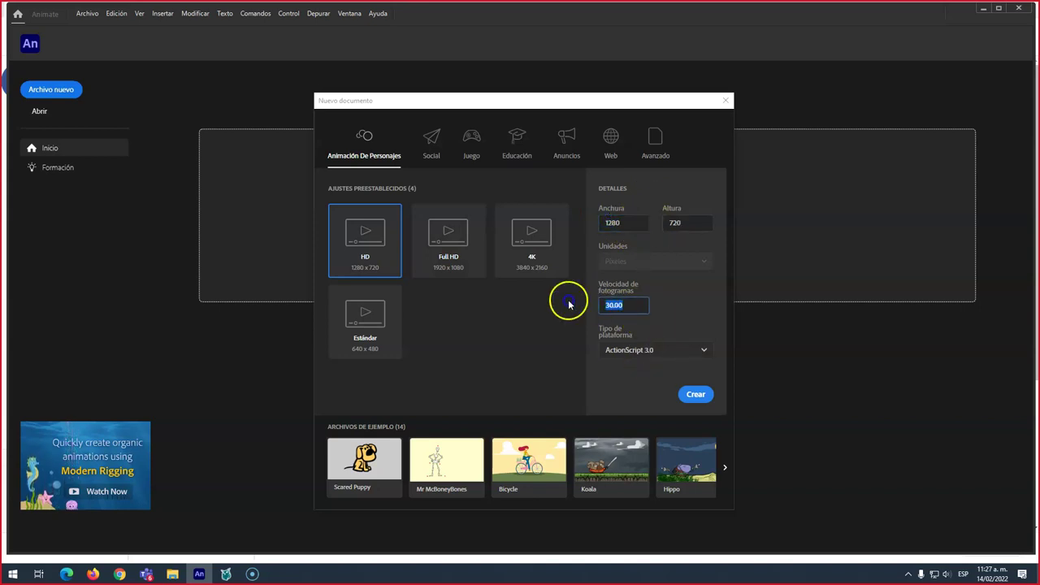
pyautogui.write('24')
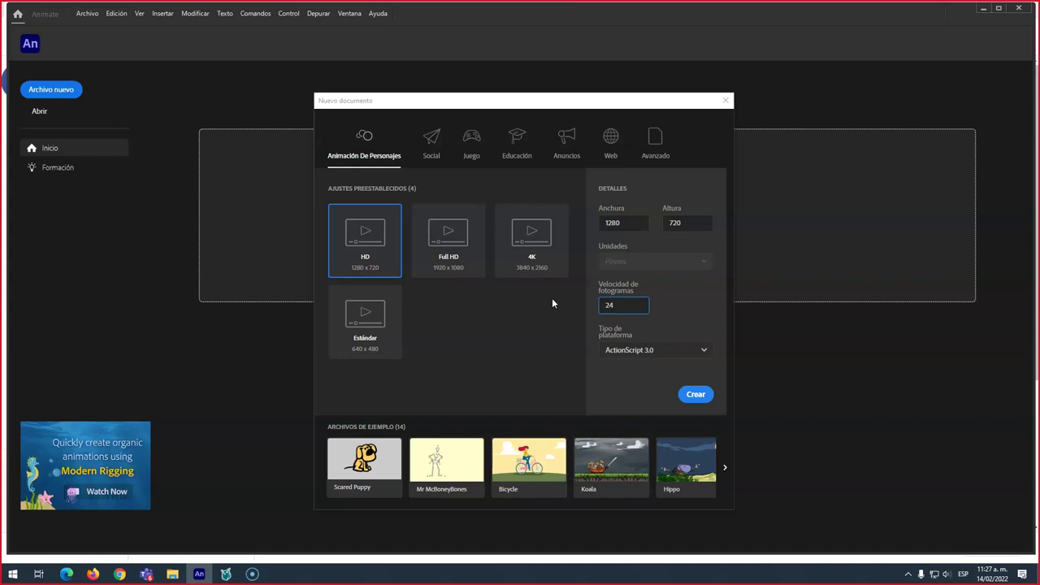
pyautogui.click(696, 396)
pyautogui.click(623, 307)
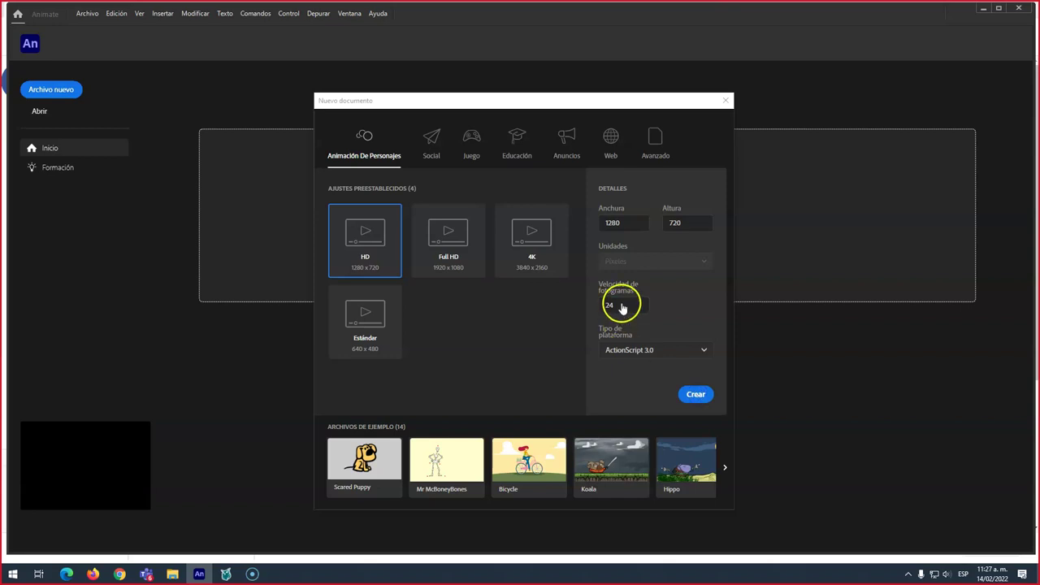
pyautogui.click(697, 395)
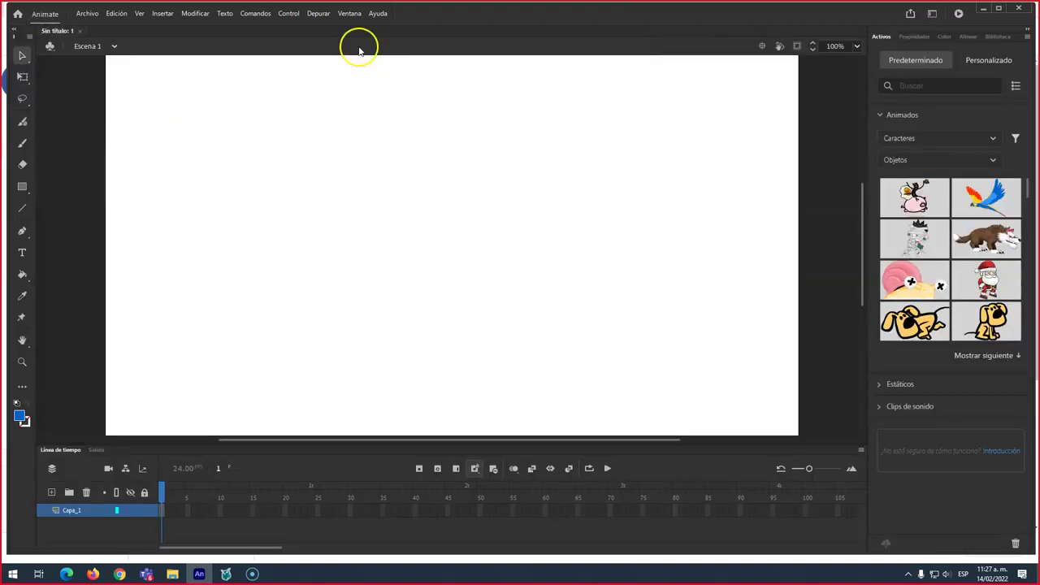
# - Switch to the Clásico workspace and set the document's frame rate to 24 FPS
pyautogui.click(349, 15)
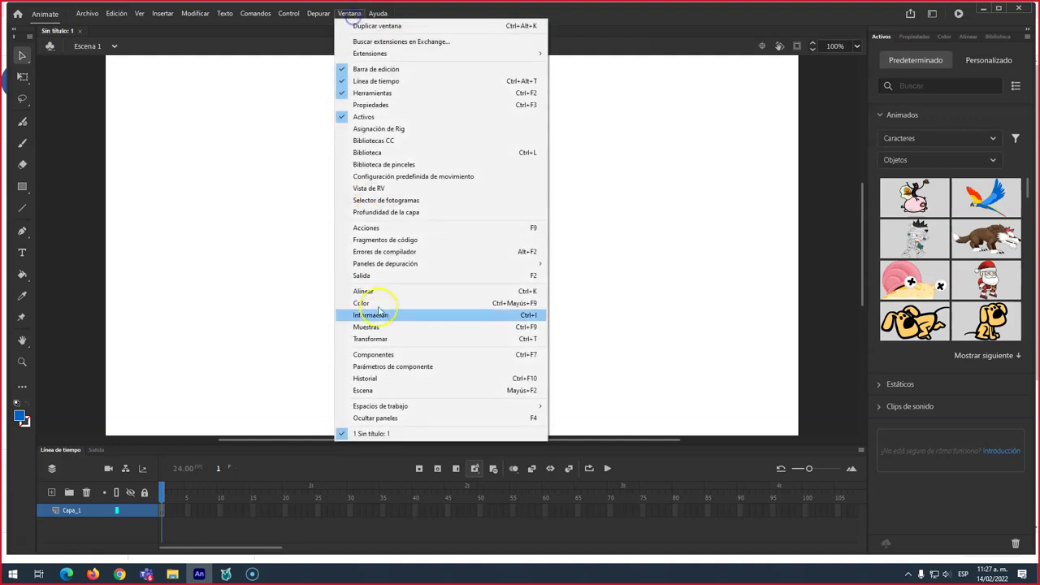
pyautogui.moveTo(381, 405)
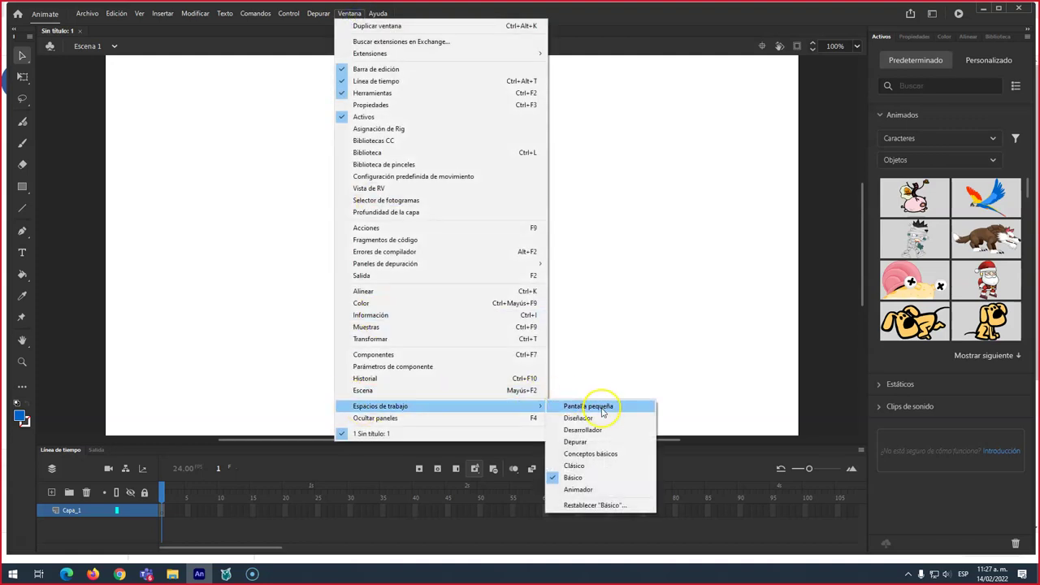
pyautogui.click(572, 468)
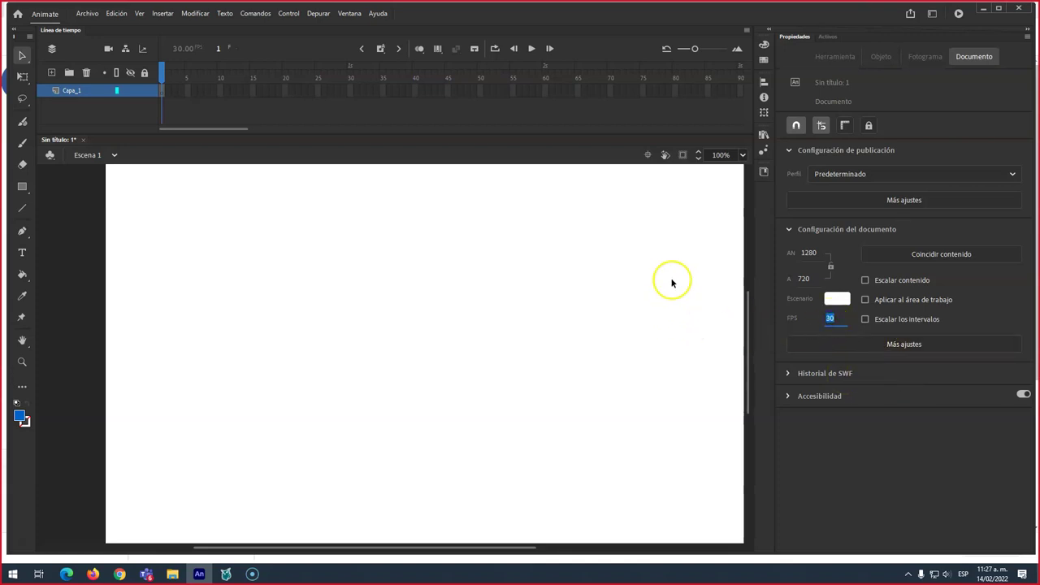
pyautogui.write('24')
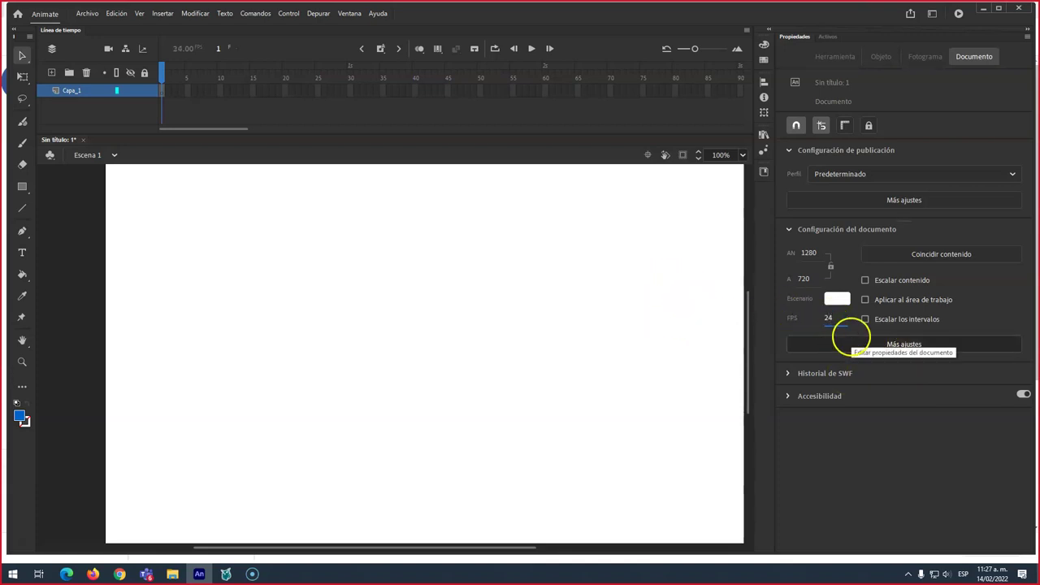
pyautogui.press('Return')
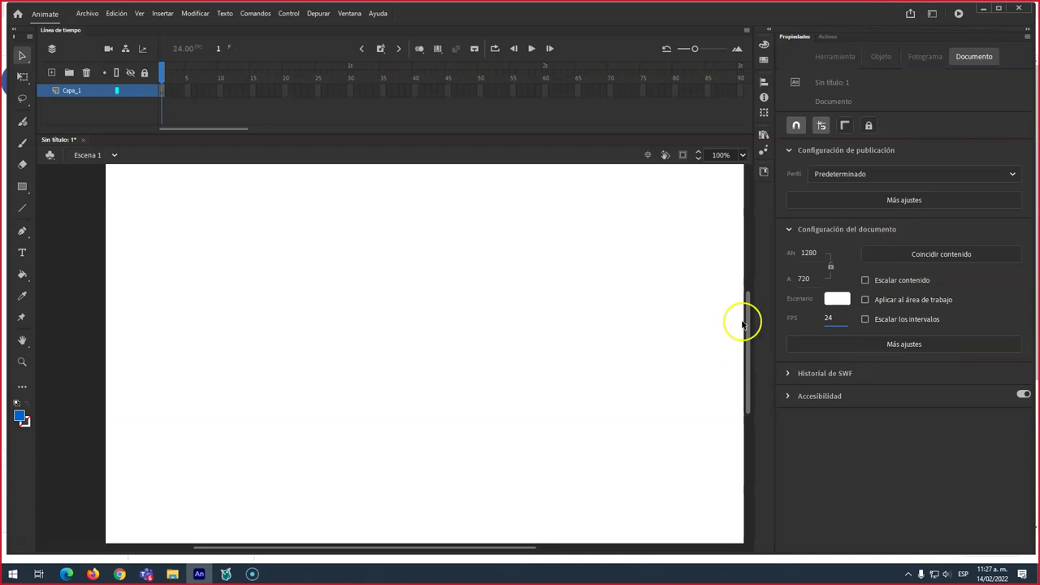
# - Draw a blue circle about 384 px in diameter without a stroke and move it to the middle of the stage
pyautogui.click(22, 186)
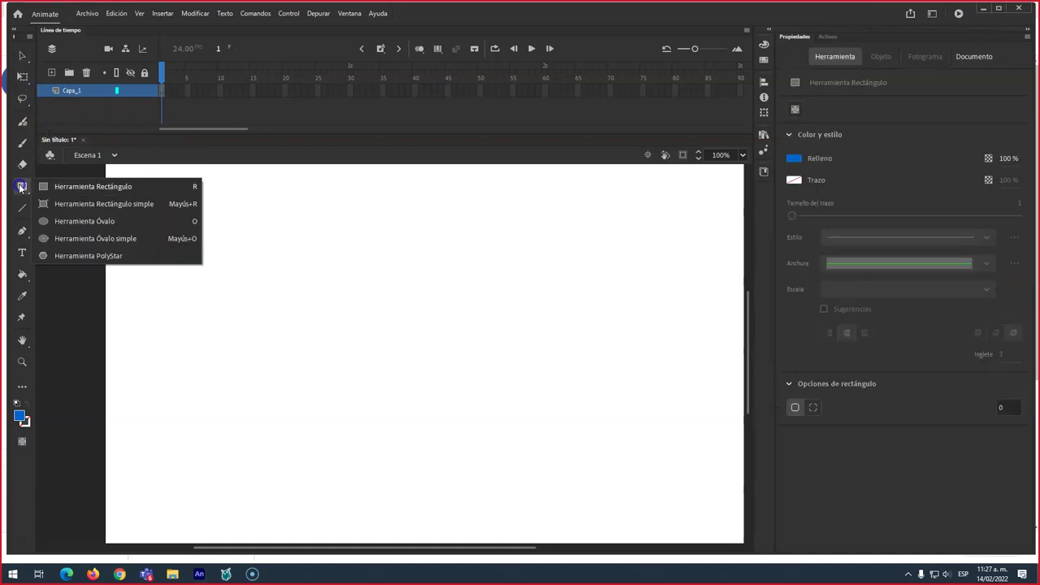
pyautogui.click(68, 224)
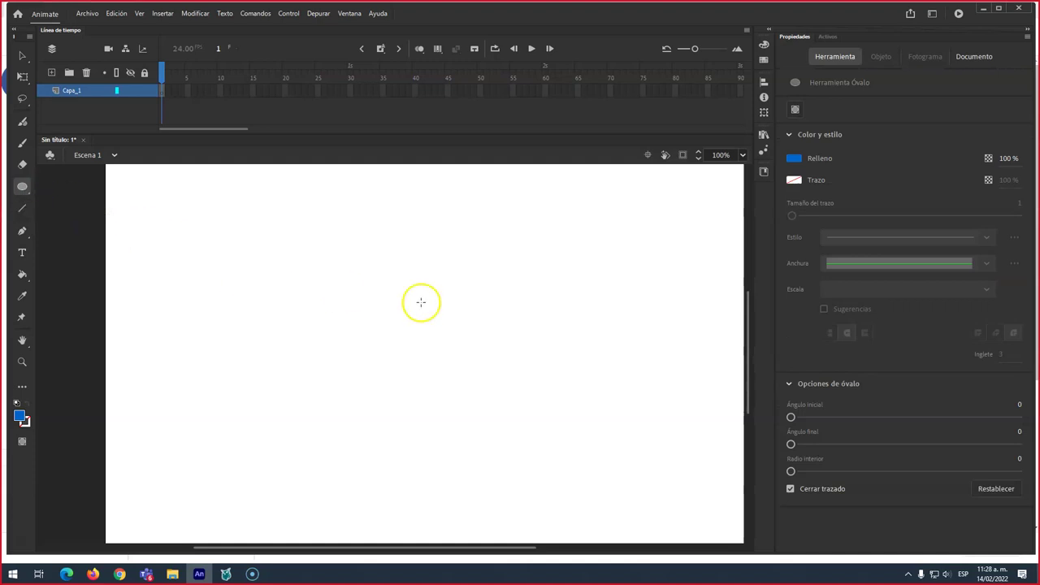
pyautogui.moveTo(359, 278); pyautogui.dragTo(492, 501)
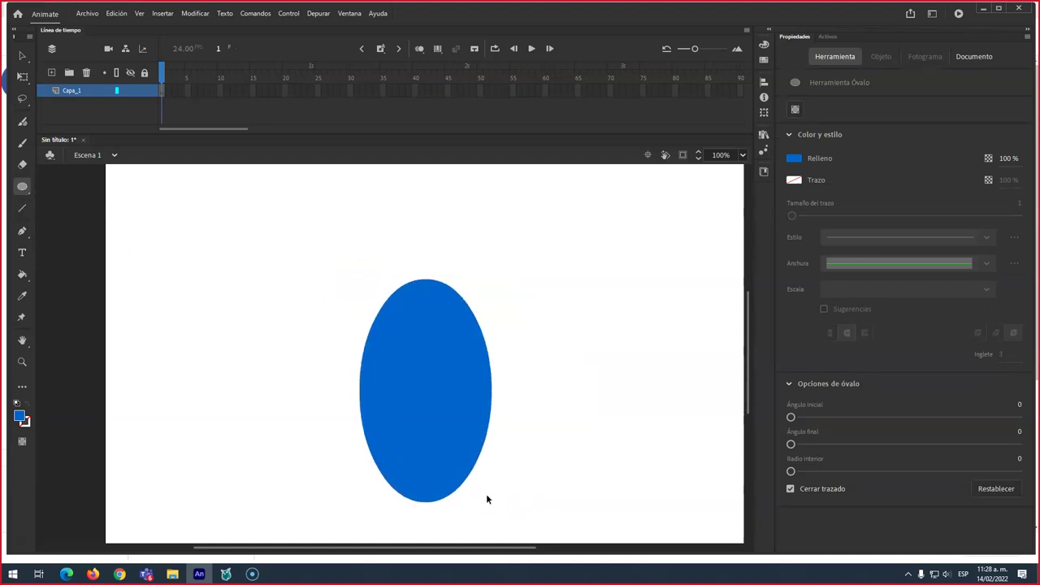
pyautogui.hotkey('ctrl', 'z')
pyautogui.moveTo(358, 264)
pyautogui.mouseDown()
pyautogui.moveTo(499, 458)
pyautogui.moveTo(545, 471)
pyautogui.mouseUp()
pyautogui.press('v')
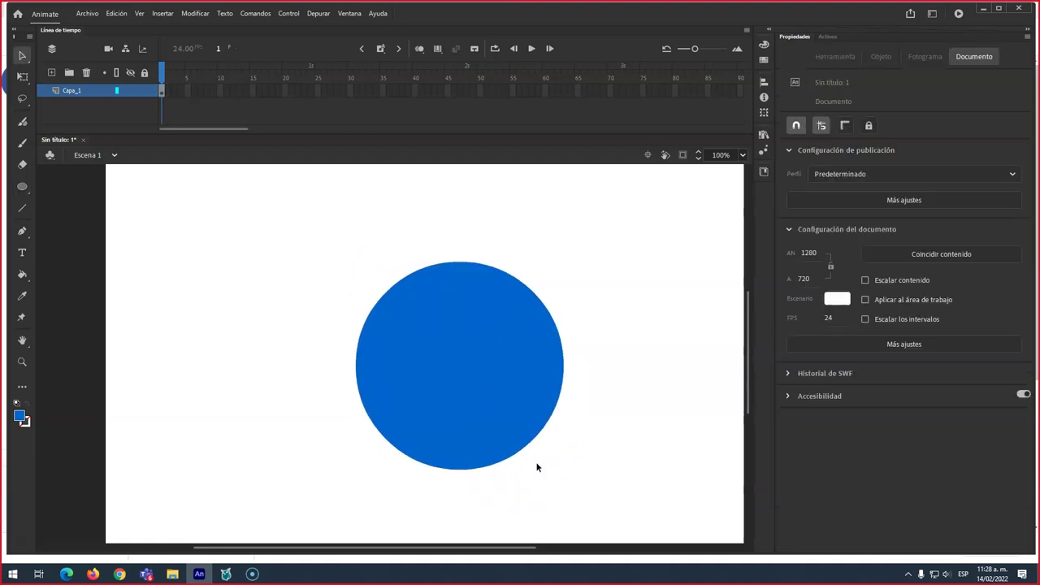
pyautogui.click(497, 388)
pyautogui.moveTo(469, 374); pyautogui.dragTo(443, 347)
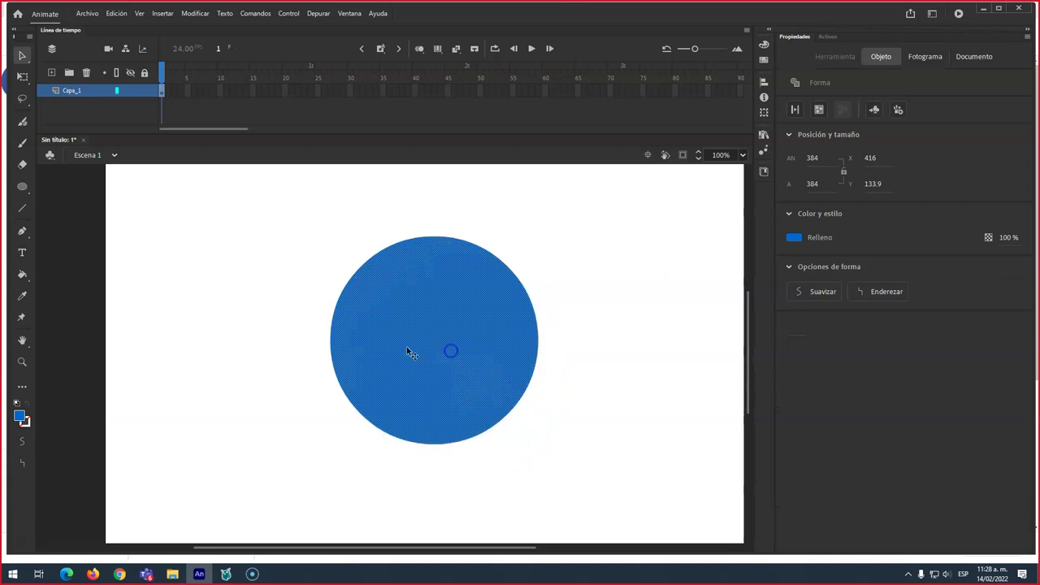
# - Add a black outline to the blue circle with the Ink Bottle tool
pyautogui.click(24, 419)
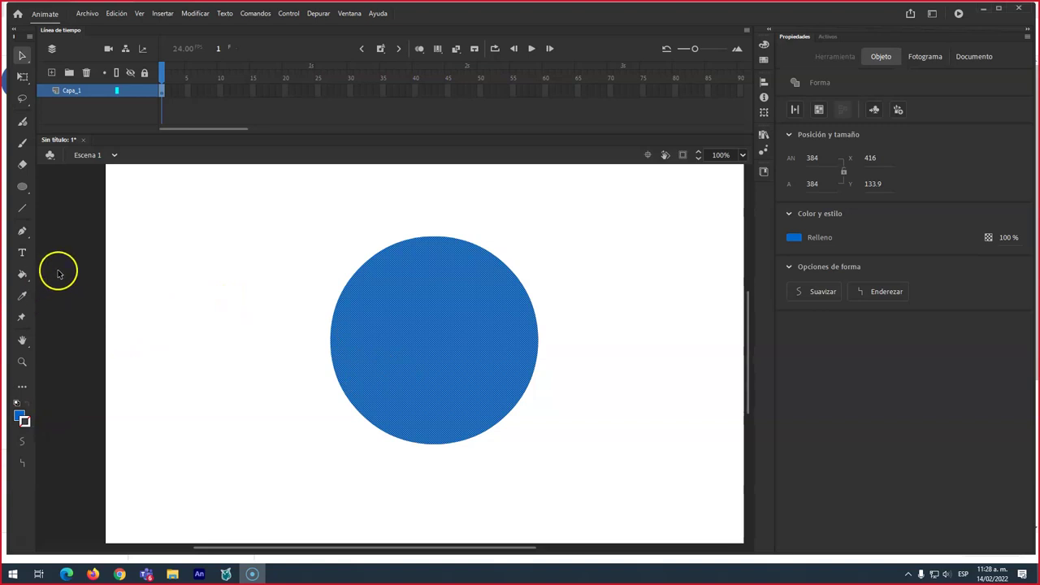
pyautogui.click(24, 275)
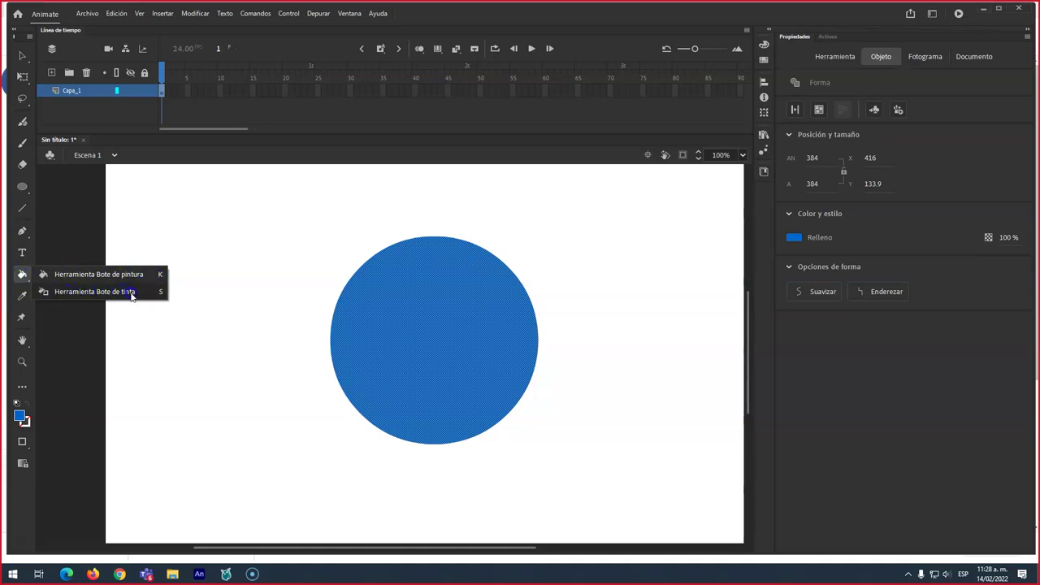
pyautogui.click(158, 293)
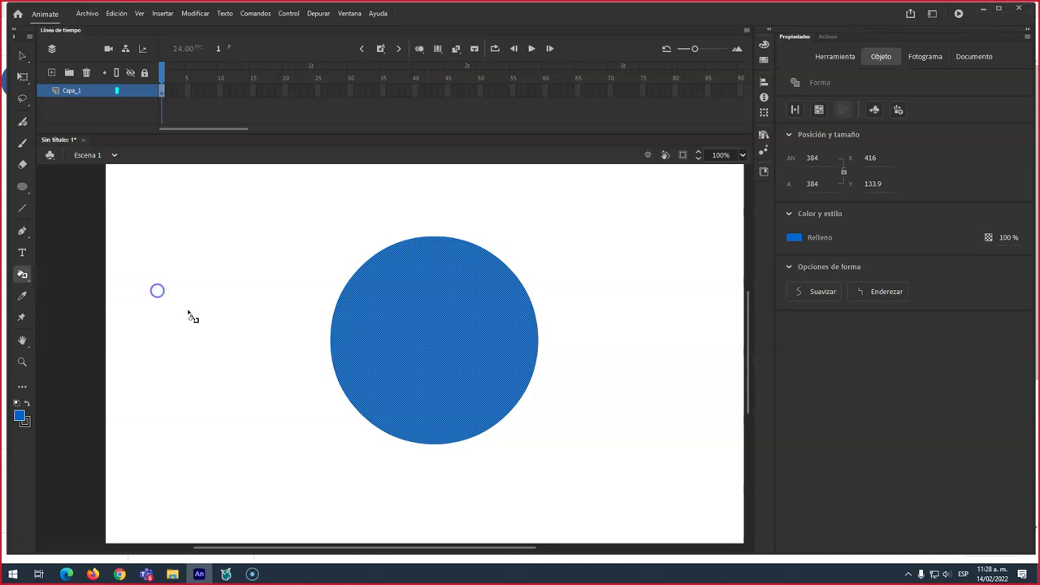
pyautogui.click(367, 423)
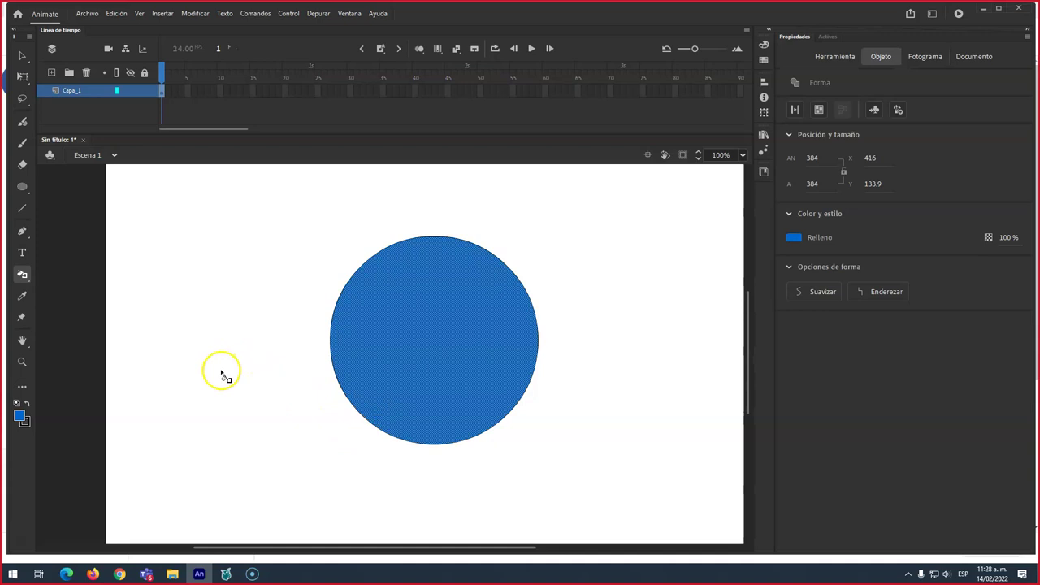
# - Delete the circle's blue fill and keep its outline
pyautogui.press('v')
pyautogui.click(262, 321)
pyautogui.click(404, 321)
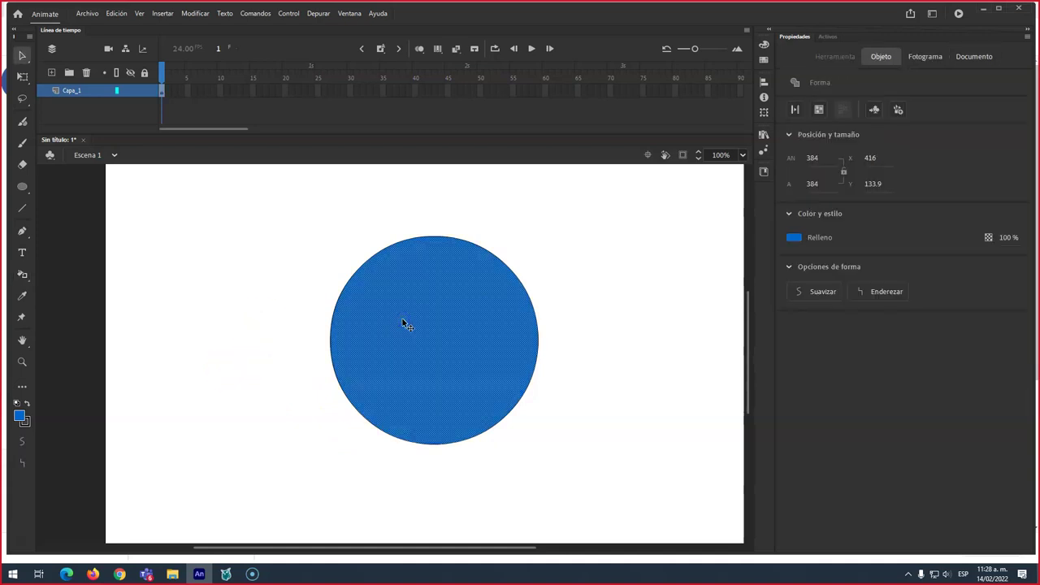
pyautogui.press('Delete')
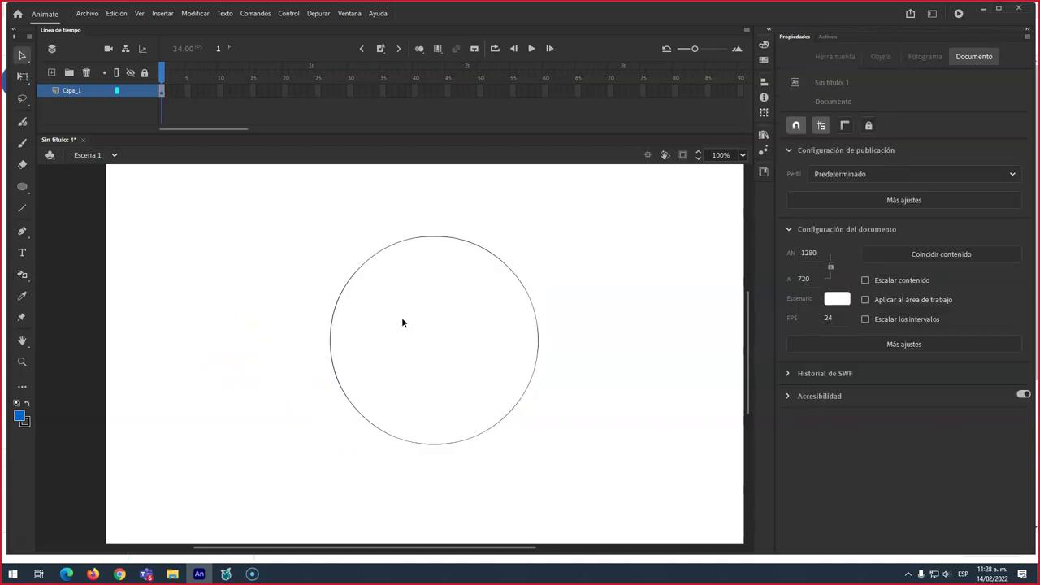
# - Set the circle outline's stroke size to 10 and shift the circle slightly to the left
pyautogui.click(504, 418)
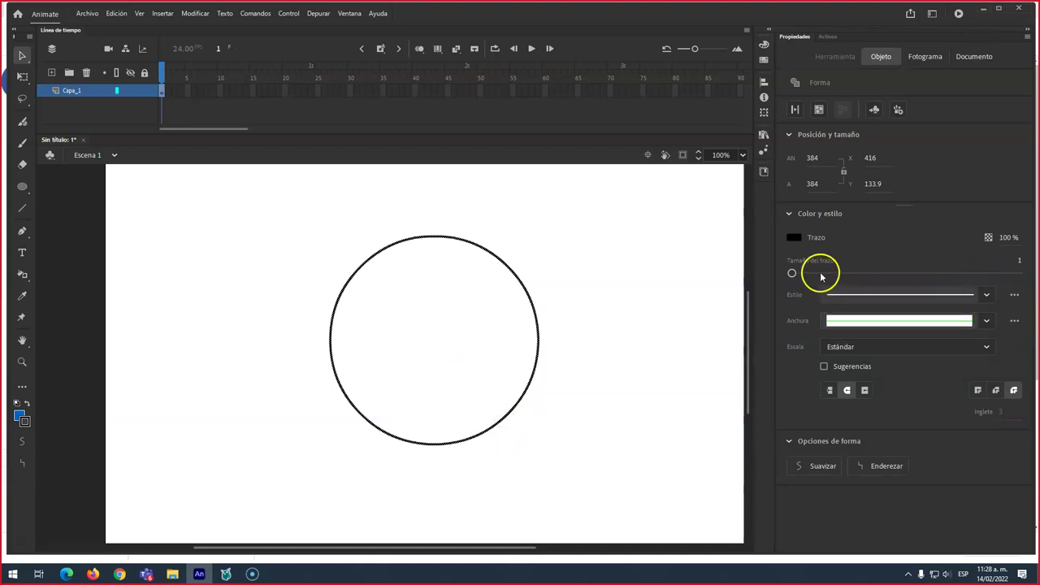
pyautogui.moveTo(794, 273); pyautogui.dragTo(802, 273)
pyautogui.click(618, 282)
pyautogui.click(513, 274)
pyautogui.moveTo(513, 274); pyautogui.dragTo(500, 275)
pyautogui.click(481, 214)
# - Draw a small upright oval about 41 × 67 px in the upper left of the circle as an eye
pyautogui.click(24, 192)
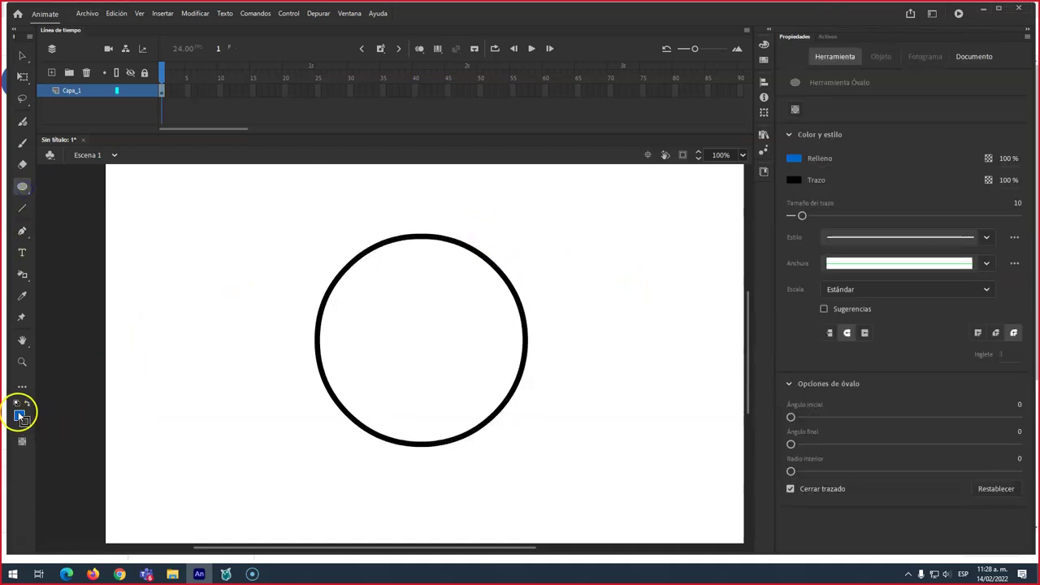
pyautogui.click(23, 419)
pyautogui.click(19, 415)
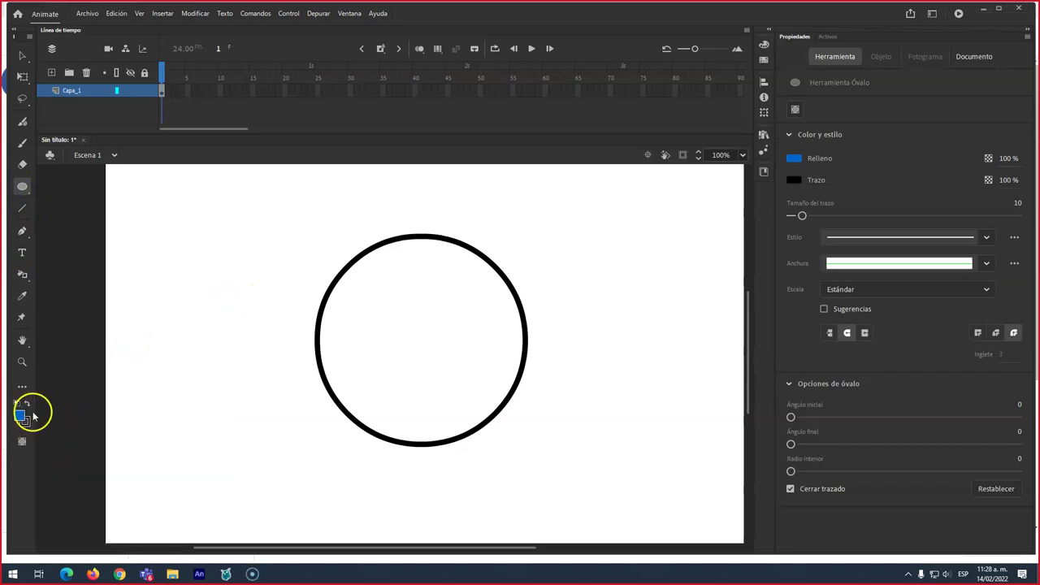
pyautogui.moveTo(360, 291); pyautogui.dragTo(388, 334)
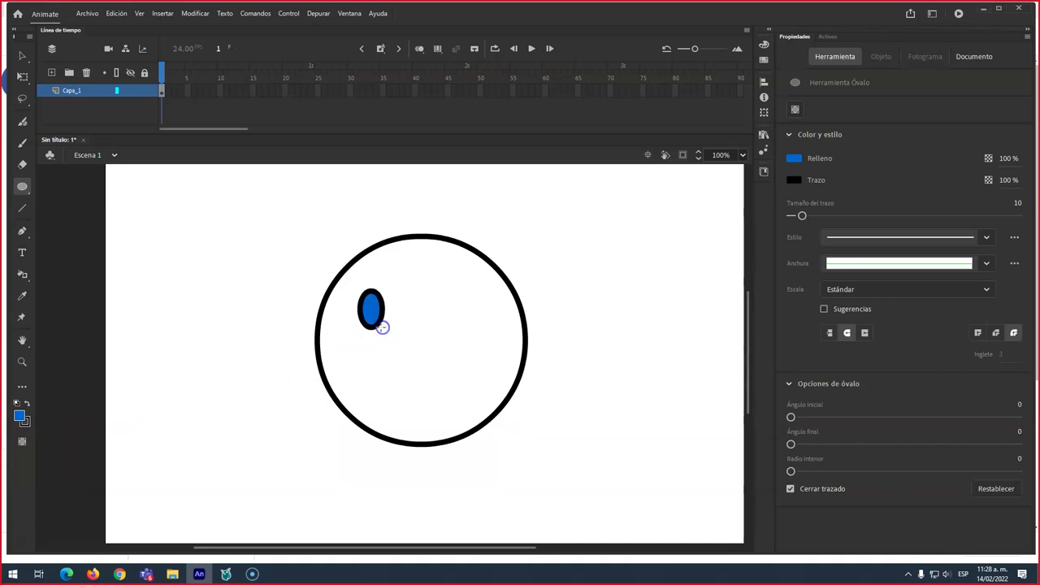
# - Change the eye oval's fill from blue to black
pyautogui.press('v')
pyautogui.click(369, 309)
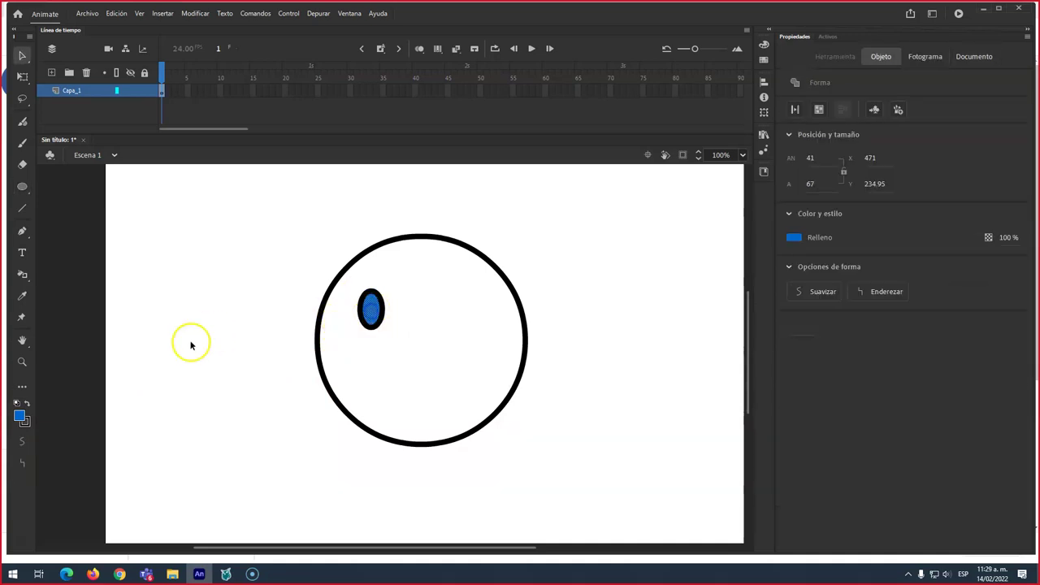
pyautogui.click(25, 404)
pyautogui.click(230, 365)
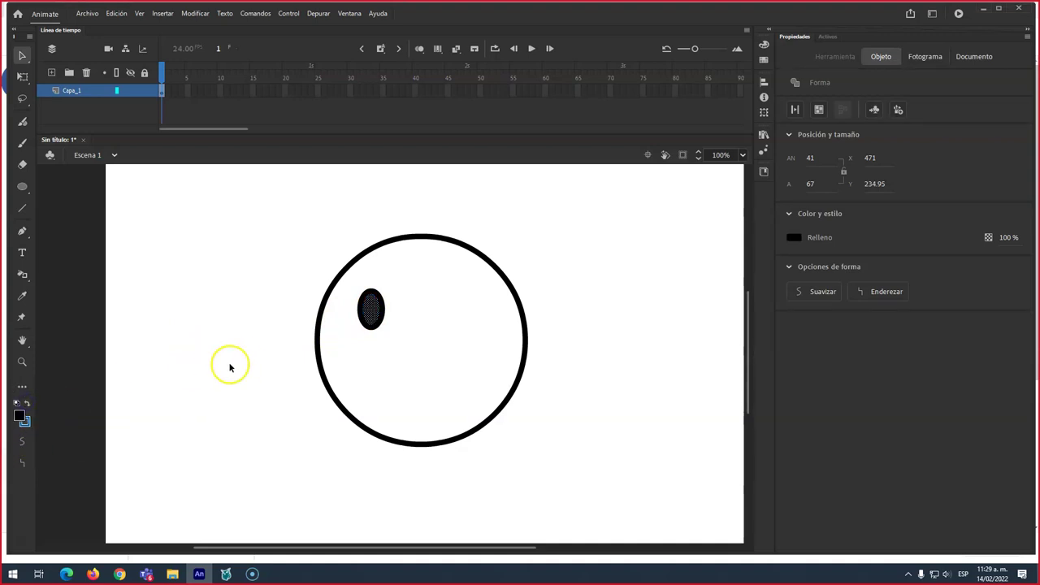
# - Delete the eye oval's outline and move the remaining black fill slightly down and to the right
pyautogui.click(379, 327)
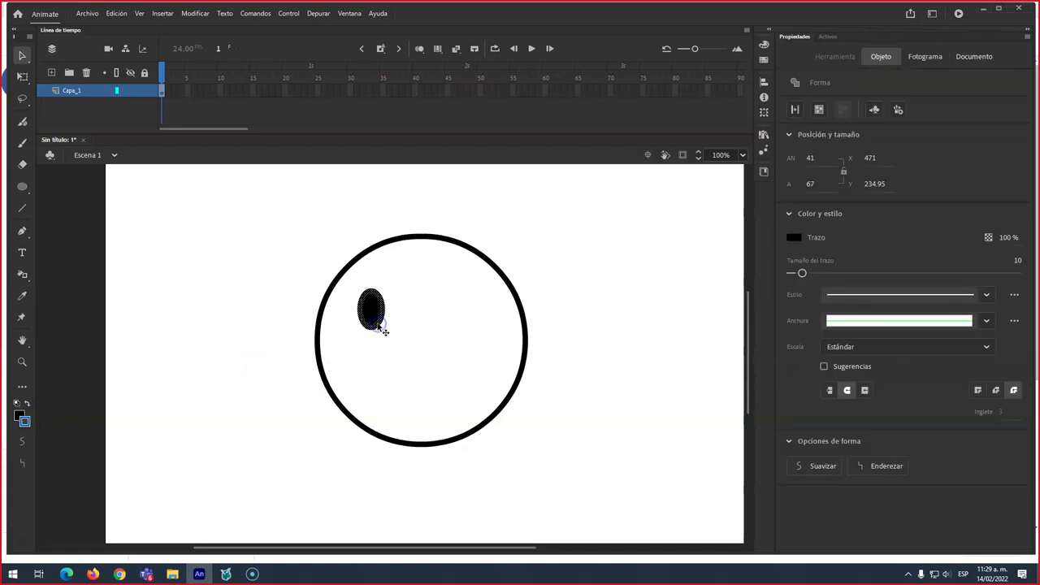
pyautogui.click(381, 332)
pyautogui.click(372, 318)
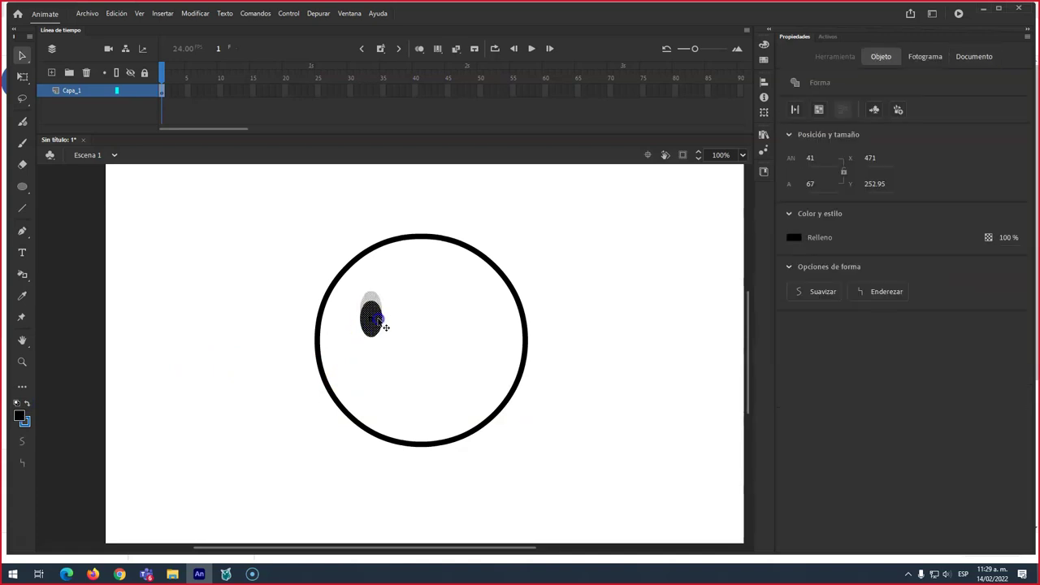
pyautogui.click(388, 322)
# - Duplicate the eye to the right side of the face, aligned at the same height as the first
pyautogui.moveTo(387, 323); pyautogui.dragTo(451, 318)
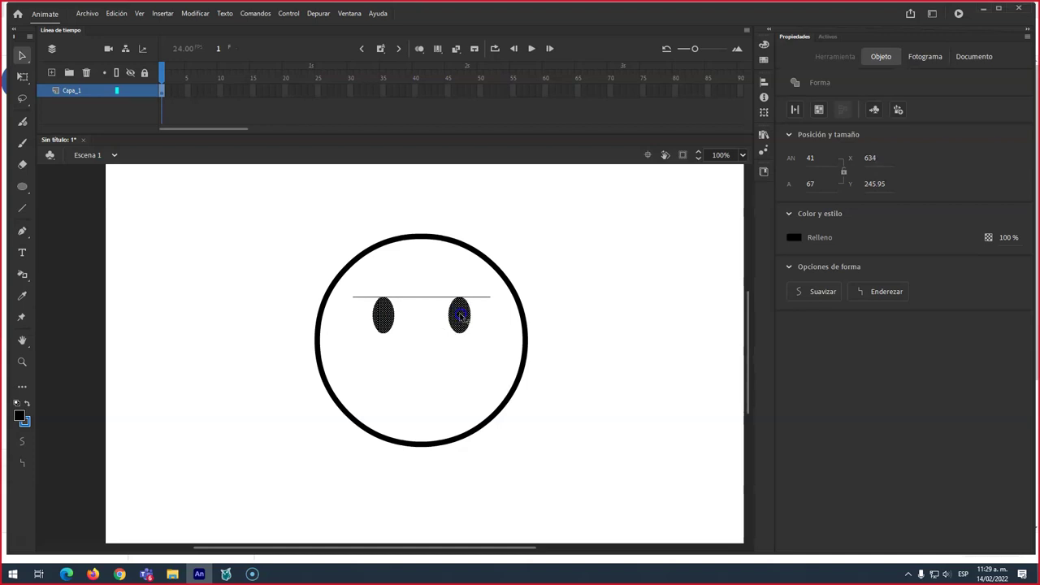
pyautogui.moveTo(459, 317); pyautogui.dragTo(459, 317)
pyautogui.click(438, 365)
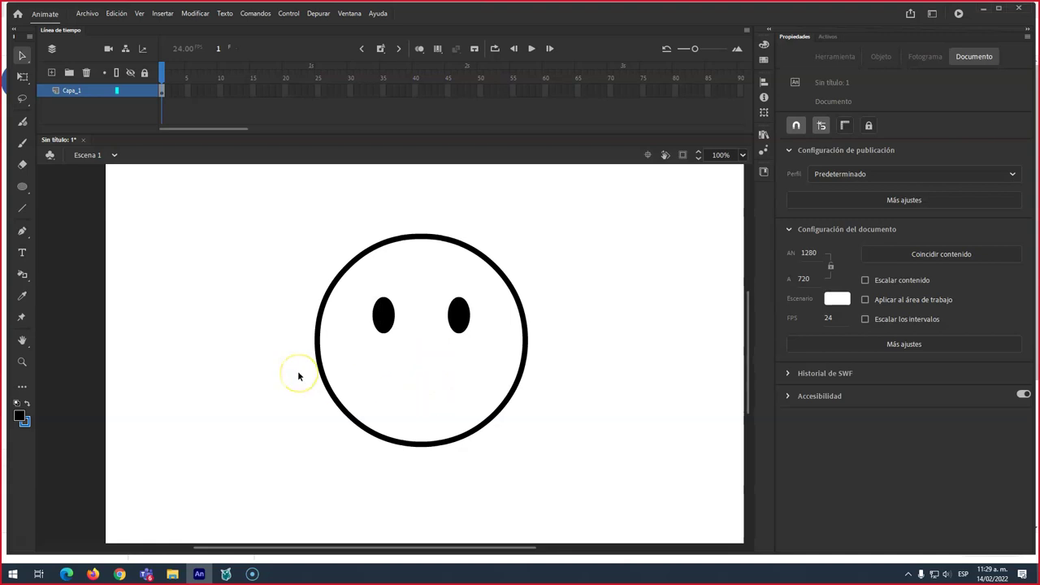
# - Draw a horizontal line about 164 px long below the eyes as the mouth
pyautogui.press('n')
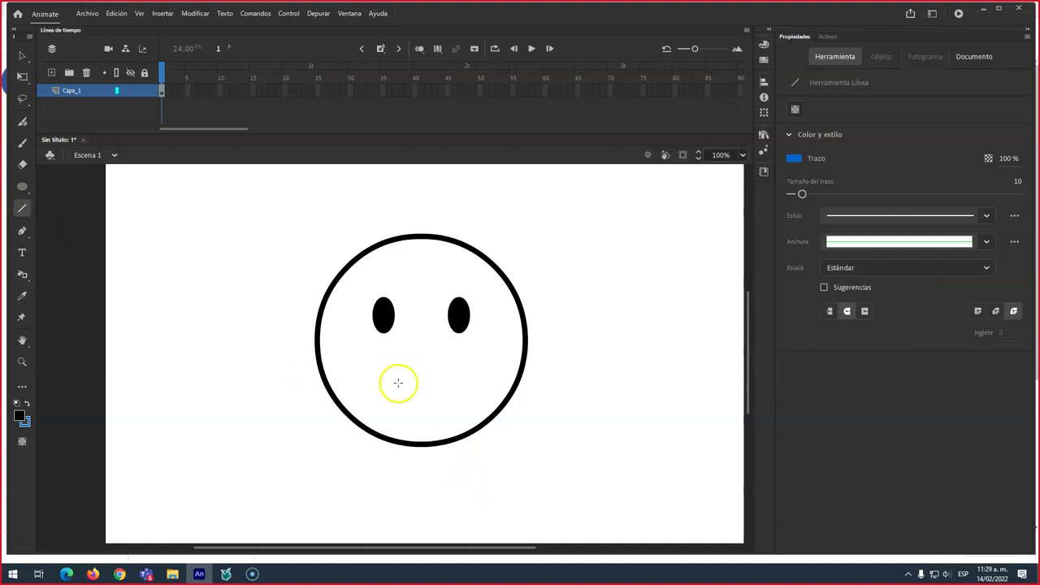
pyautogui.moveTo(377, 386); pyautogui.dragTo(470, 391)
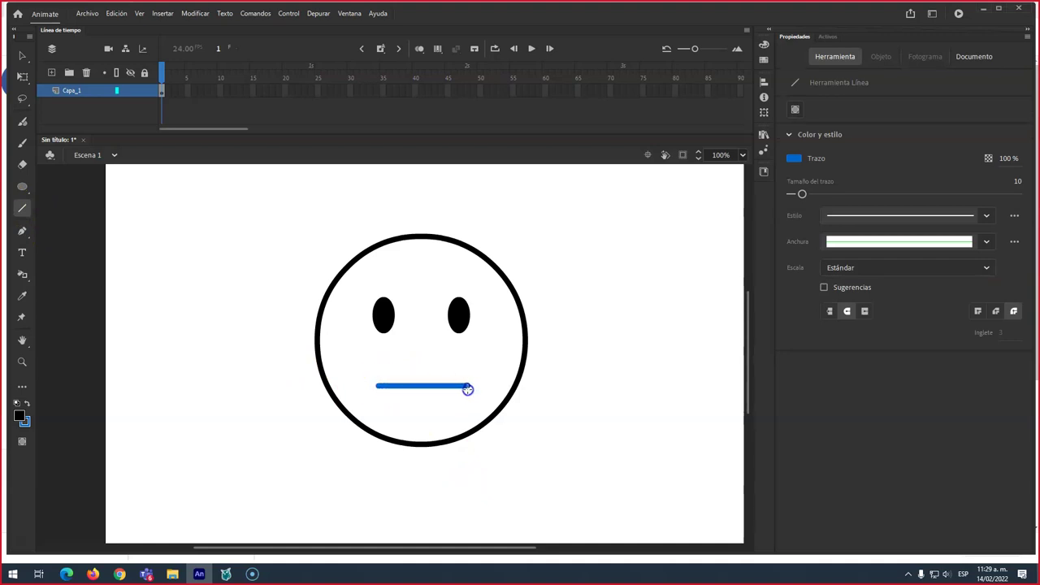
pyautogui.moveTo(467, 389); pyautogui.dragTo(469, 388)
# - Change the mouth line's stroke colour to black
pyautogui.press('v')
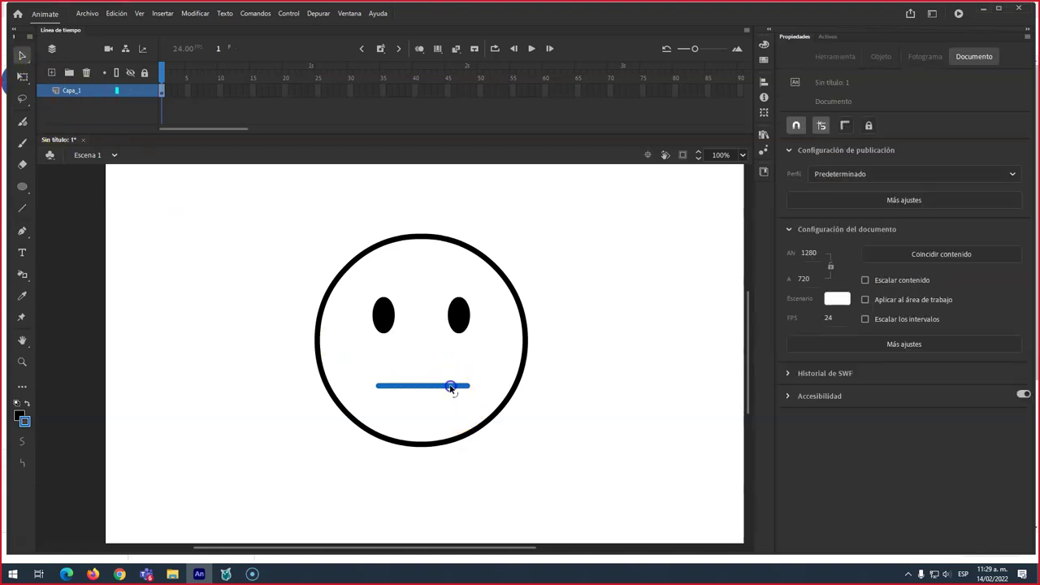
pyautogui.click(451, 388)
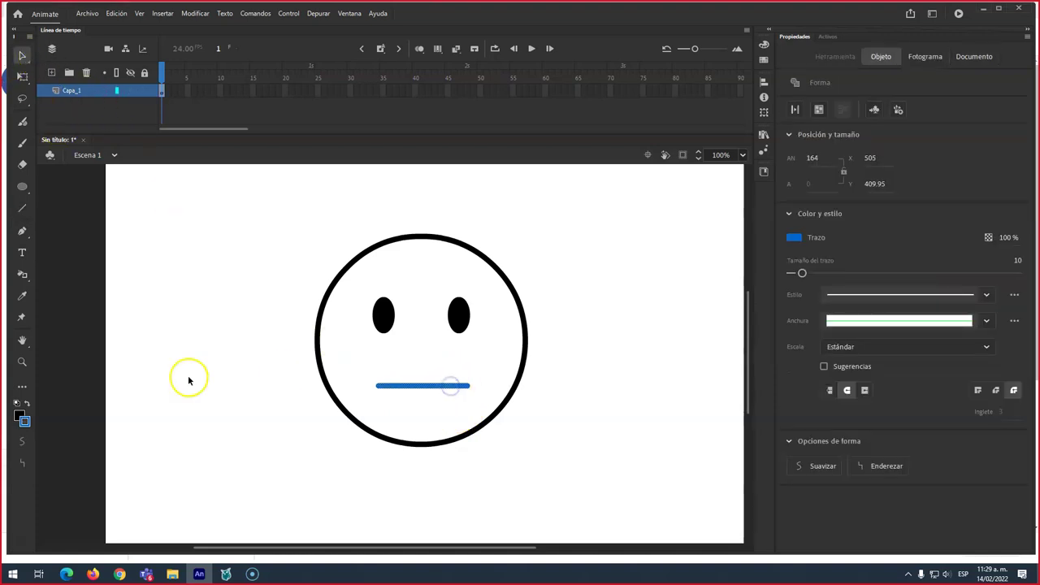
pyautogui.click(26, 404)
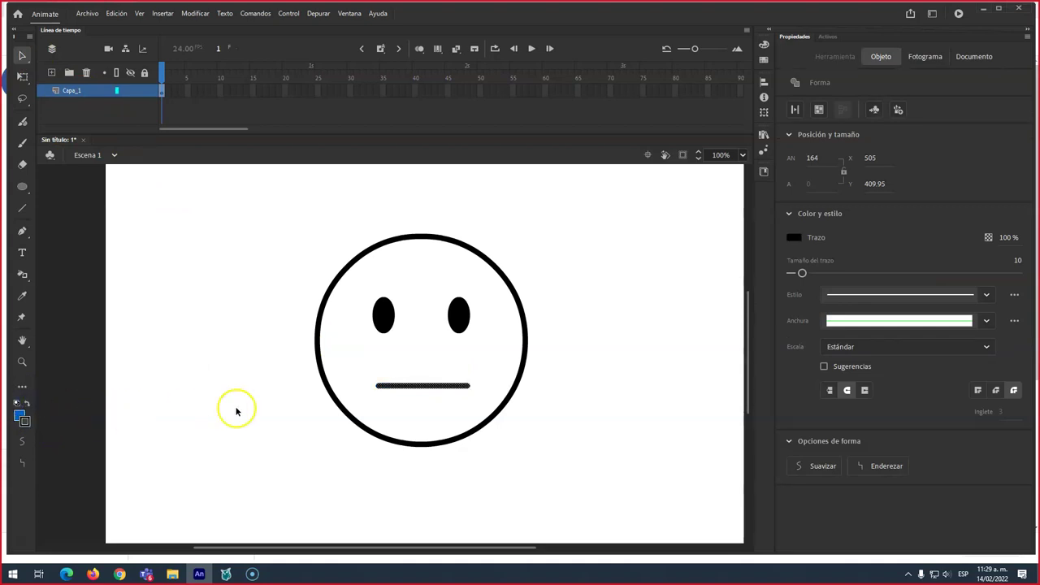
# - Select the mouth line and move it slightly down the face to Y 418.95
pyautogui.click(411, 411)
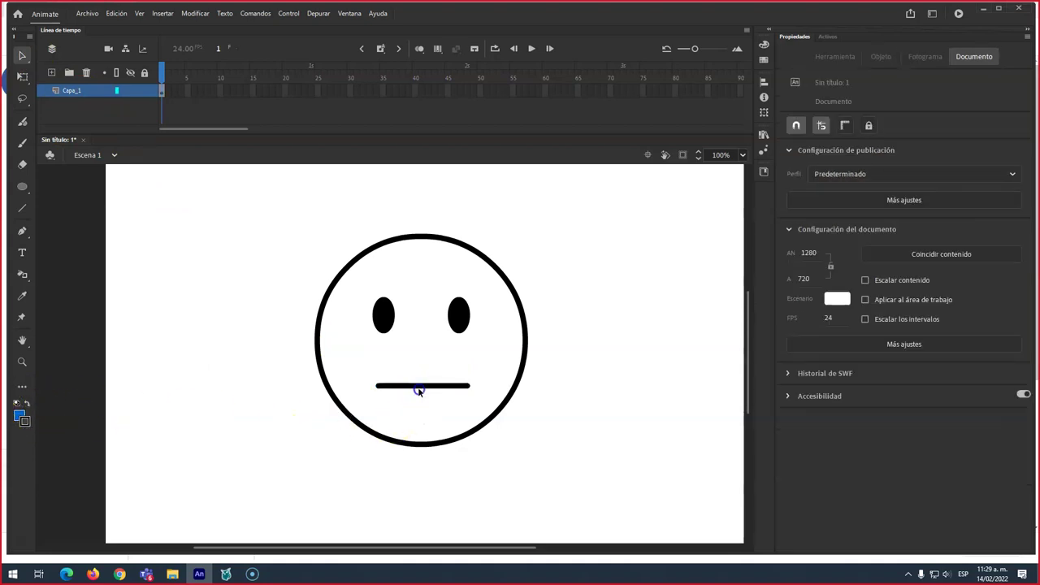
pyautogui.click(423, 387)
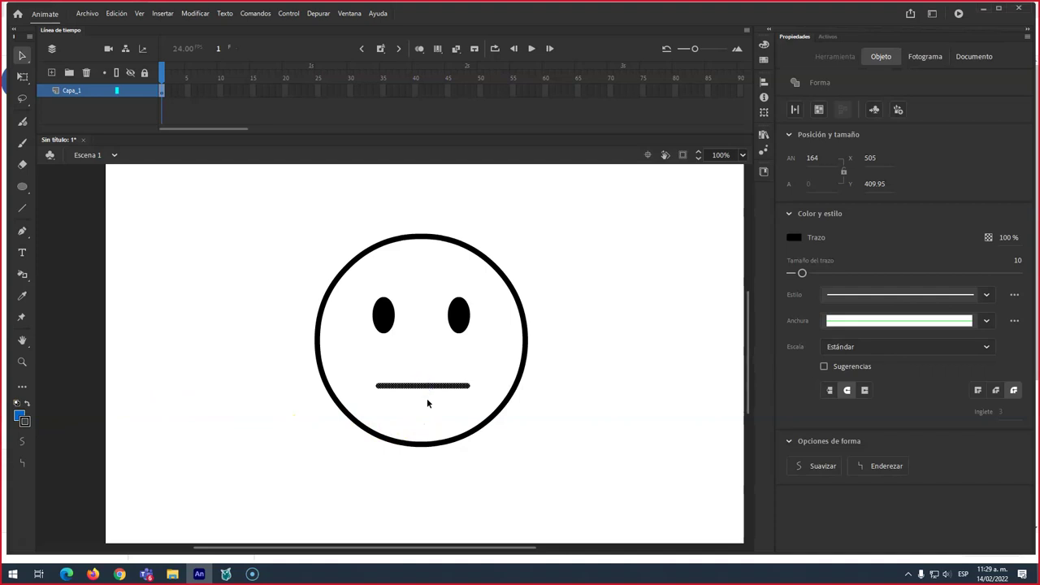
pyautogui.click(168, 276)
# - Cut the face's circular outline from Capa_1 and add a new layer above it
pyautogui.click(77, 92)
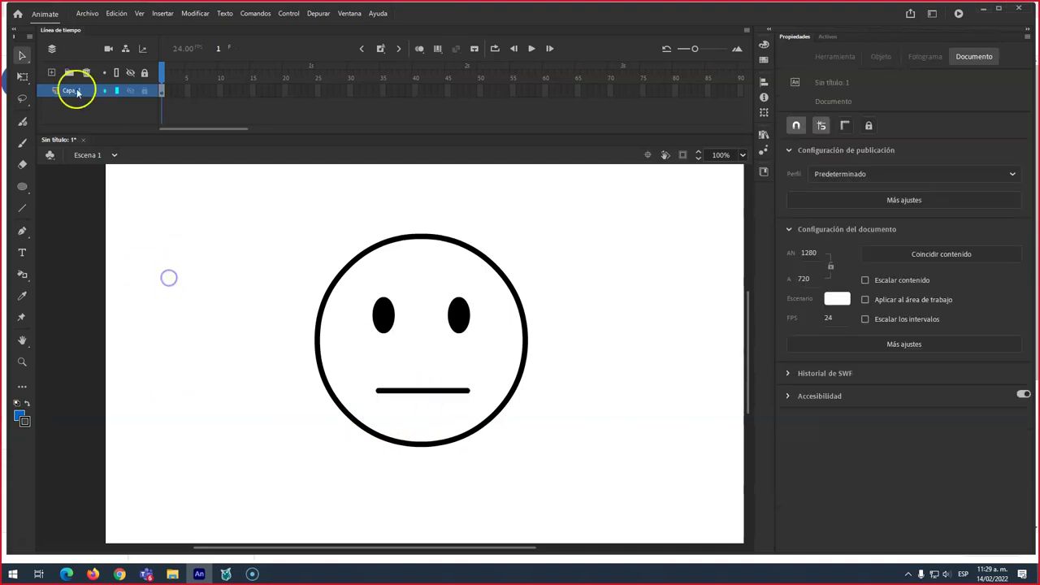
pyautogui.click(338, 279)
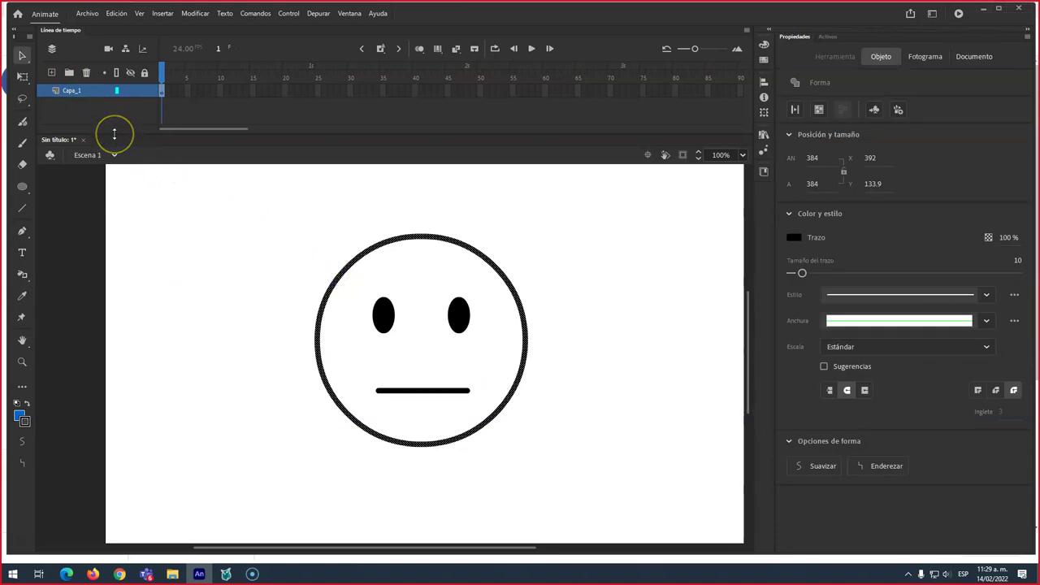
pyautogui.press('Delete')
pyautogui.click(52, 72)
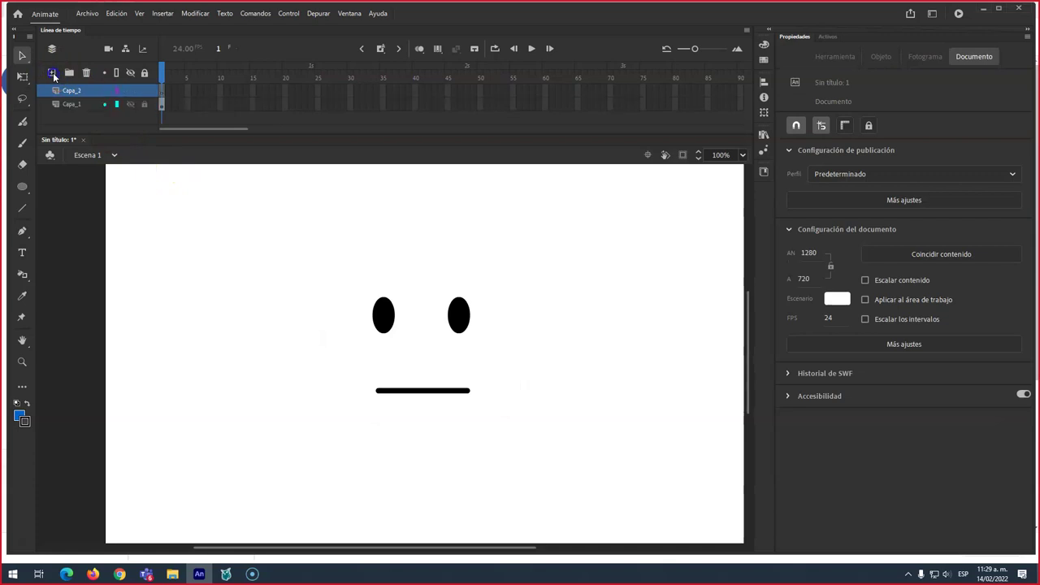
# - Rename the Capa_1 layer as cara and paste the face circle in place on it
pyautogui.click(74, 105)
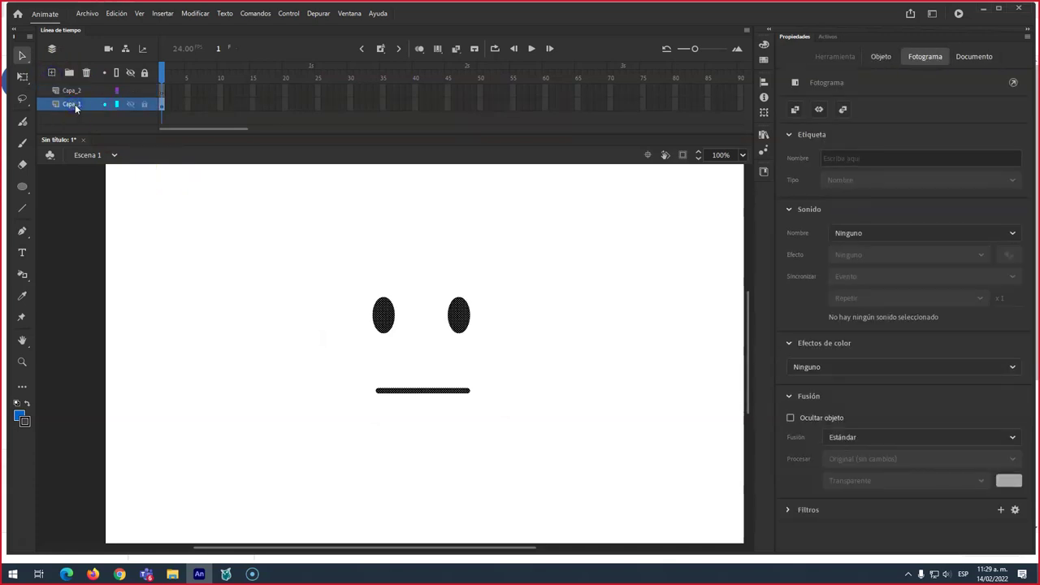
pyautogui.doubleClick(74, 104)
pyautogui.click(311, 360)
pyautogui.rightClick(333, 357)
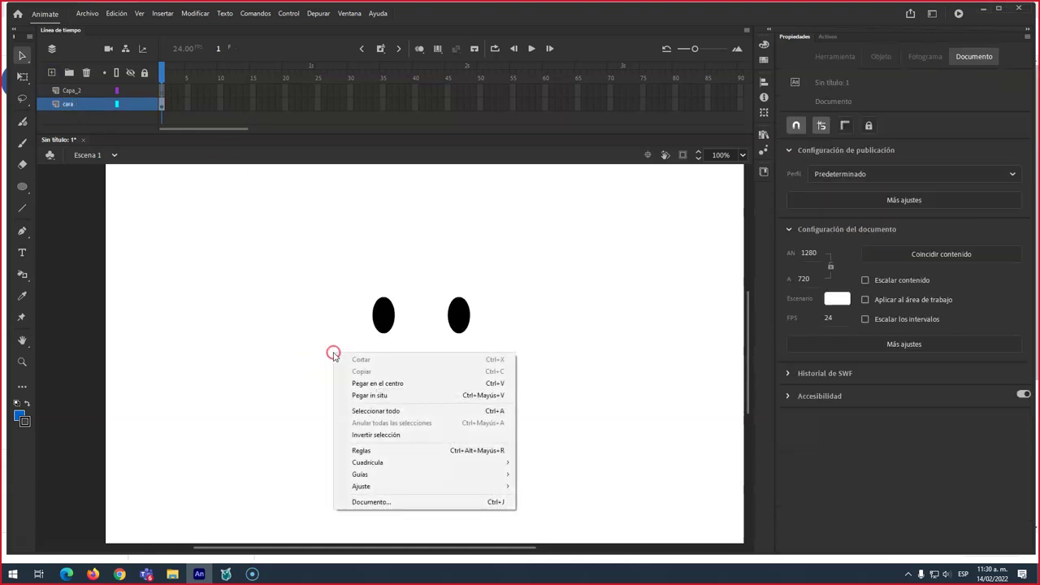
pyautogui.click(387, 396)
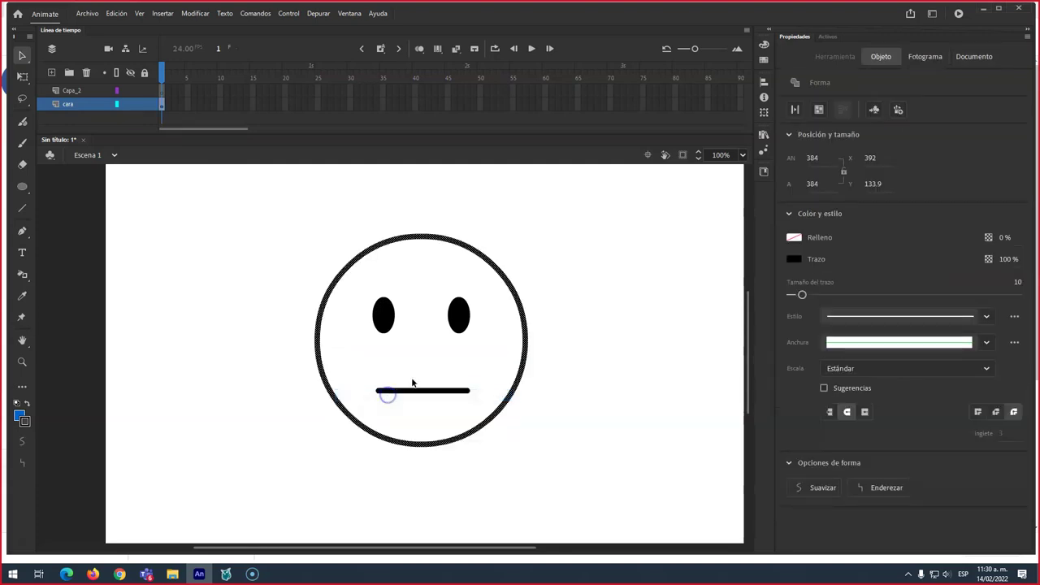
# - Move both eyes, keeping their position, from cara onto a new layer above it named ojos
pyautogui.click(369, 290)
pyautogui.moveTo(379, 288); pyautogui.dragTo(472, 341)
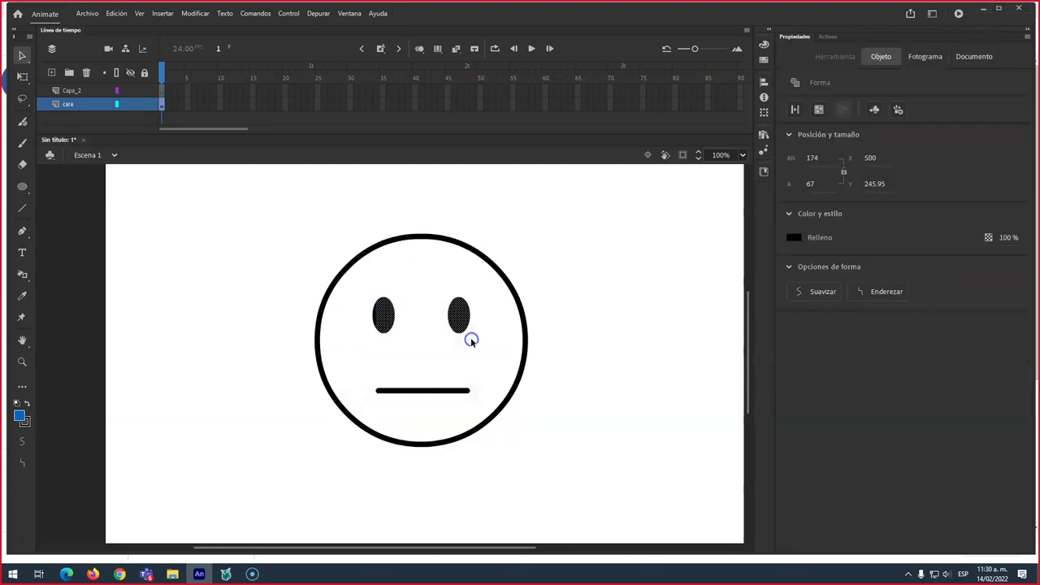
pyautogui.moveTo(351, 283); pyautogui.dragTo(488, 351)
pyautogui.hotkey('ctrl', 'x')
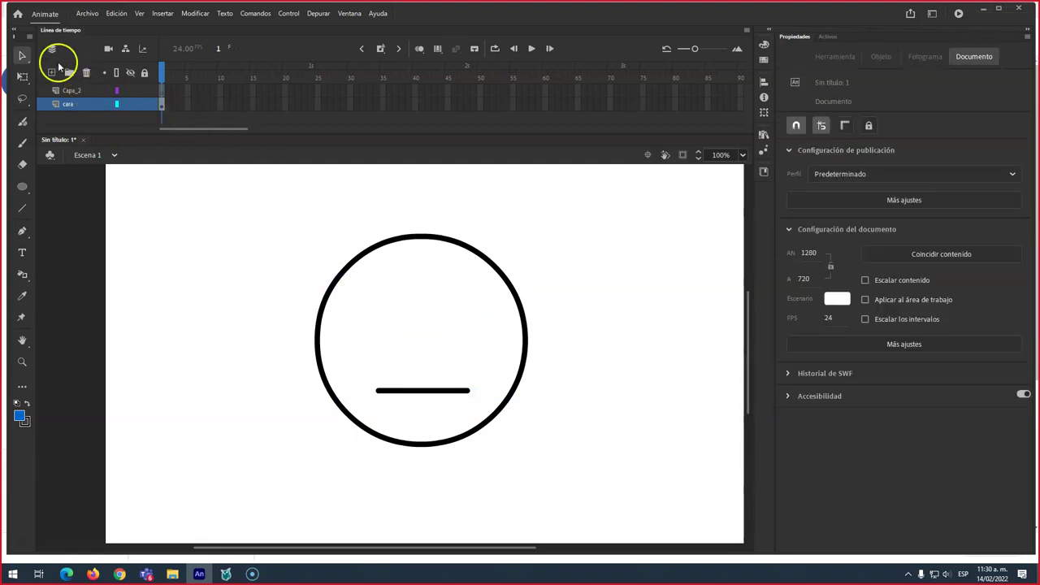
pyautogui.click(51, 74)
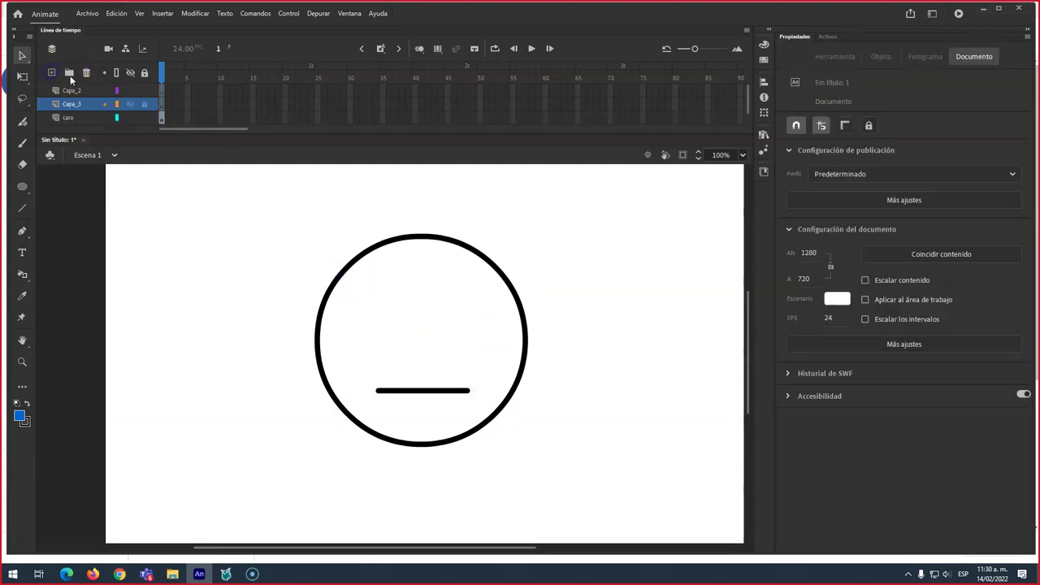
pyautogui.rightClick(409, 294)
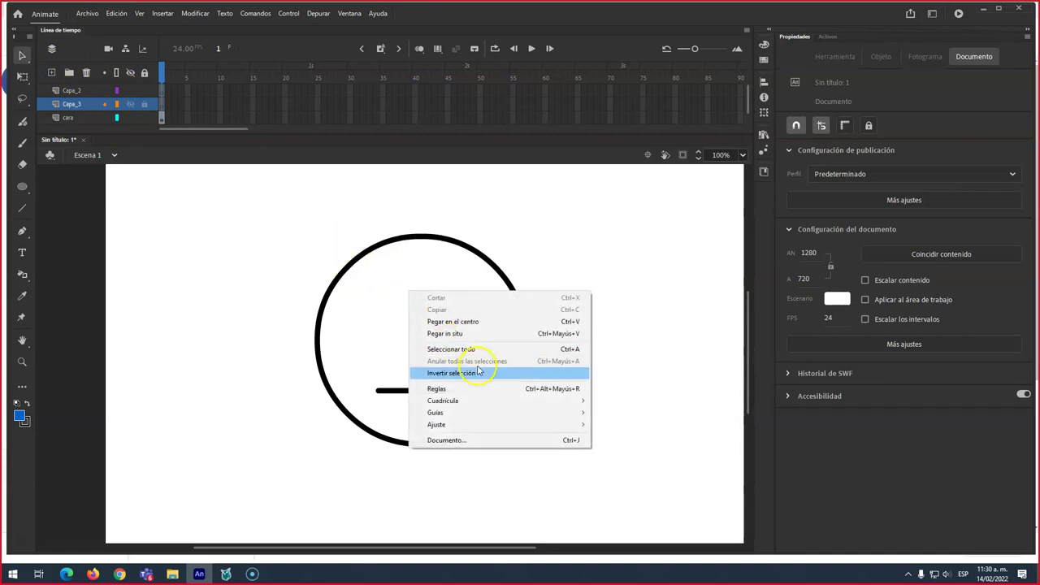
pyautogui.click(445, 334)
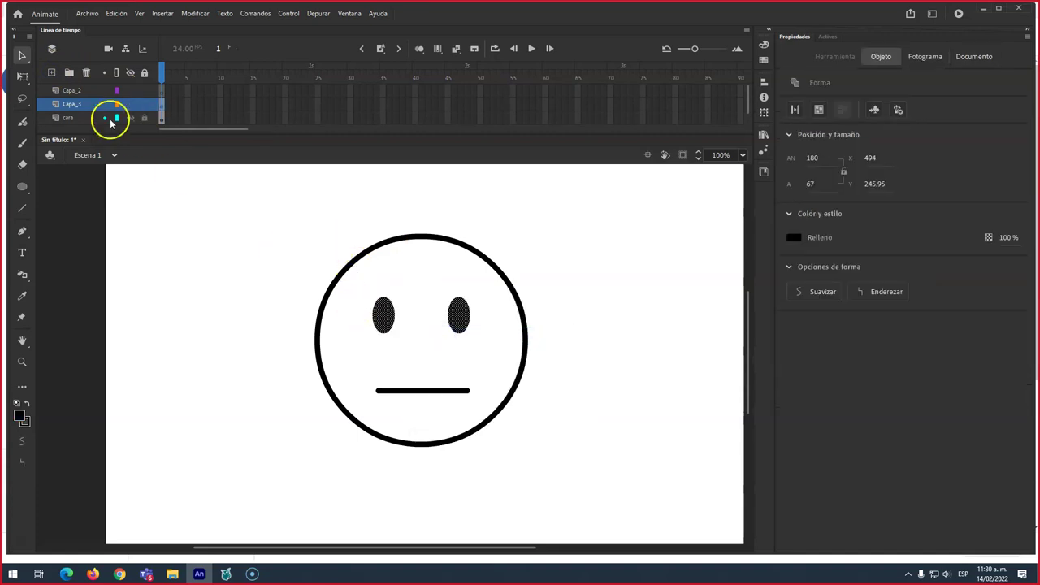
pyautogui.doubleClick(75, 106)
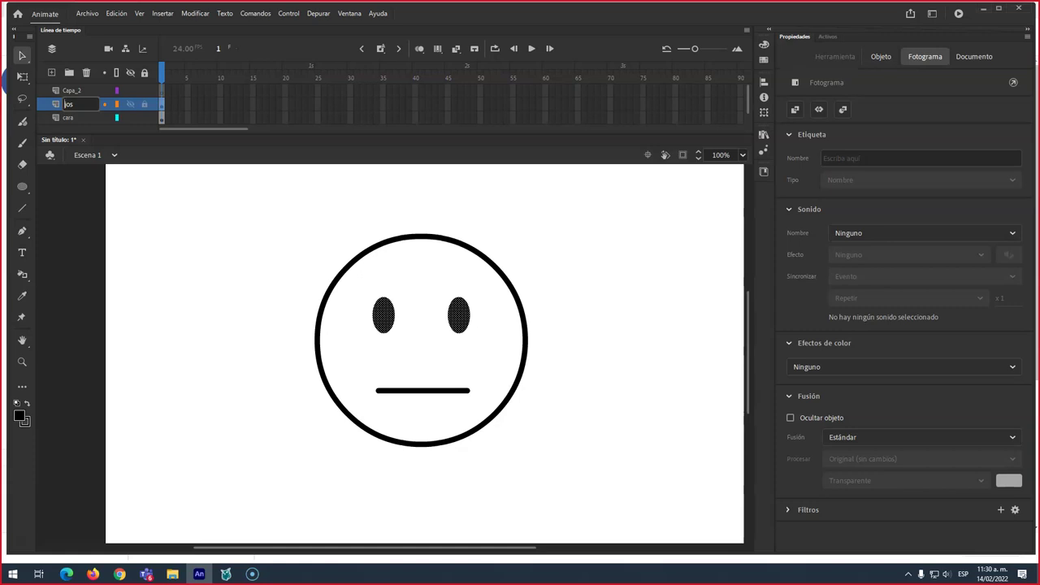
pyautogui.click(190, 214)
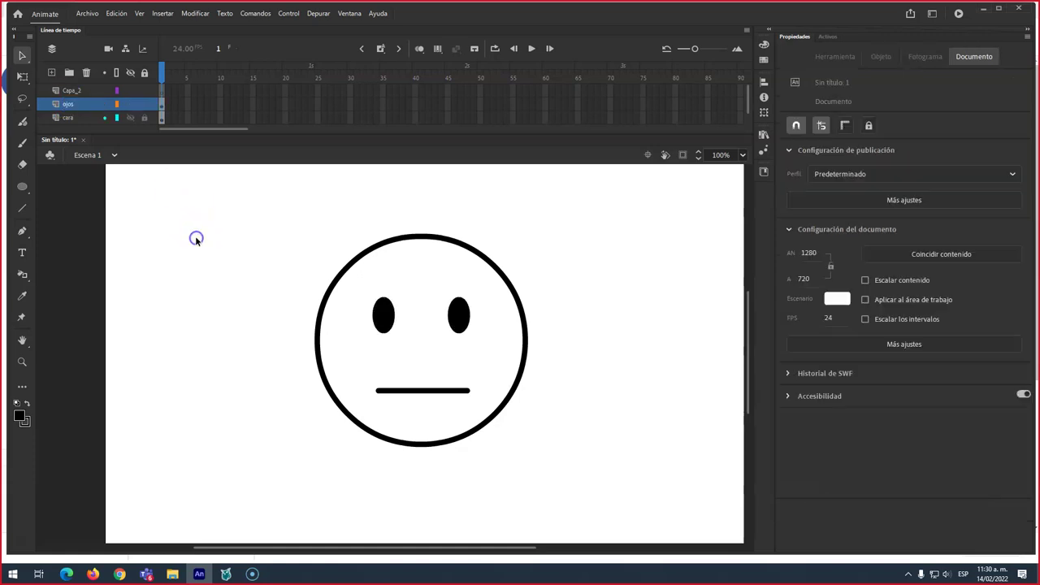
# - Check which layers hold the mouth and eyes by toggling the visibility of ojos and cara, leaving ojos hidden
pyautogui.click(410, 393)
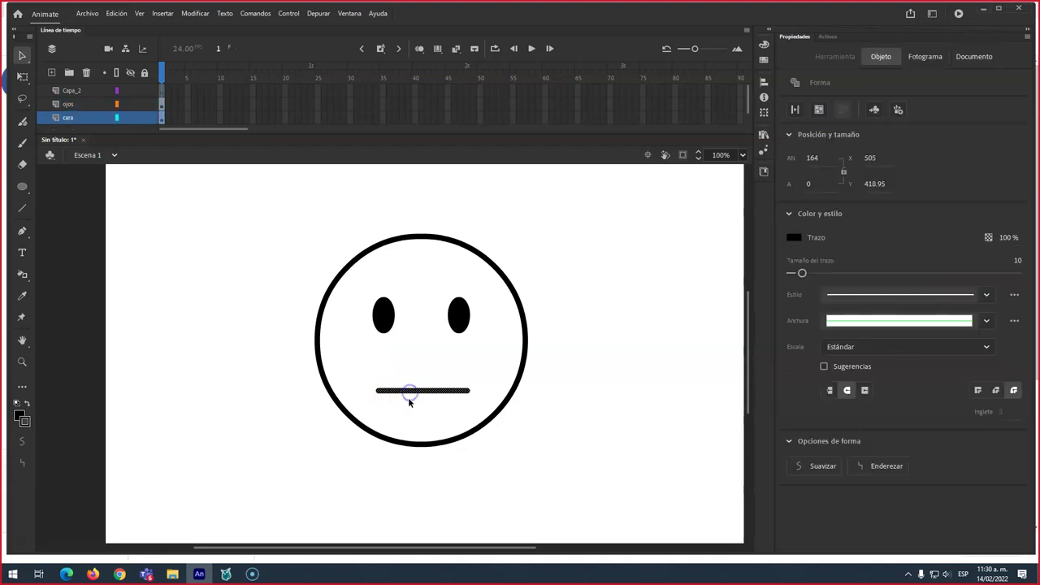
pyautogui.click(380, 318)
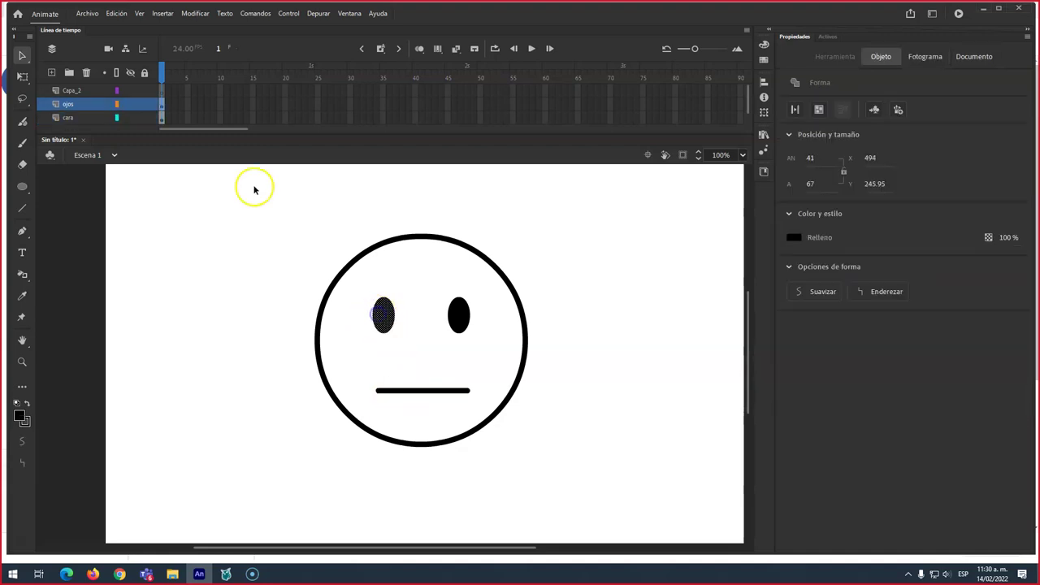
pyautogui.click(130, 106)
pyautogui.click(129, 106)
pyautogui.click(130, 118)
pyautogui.click(130, 119)
pyautogui.click(130, 105)
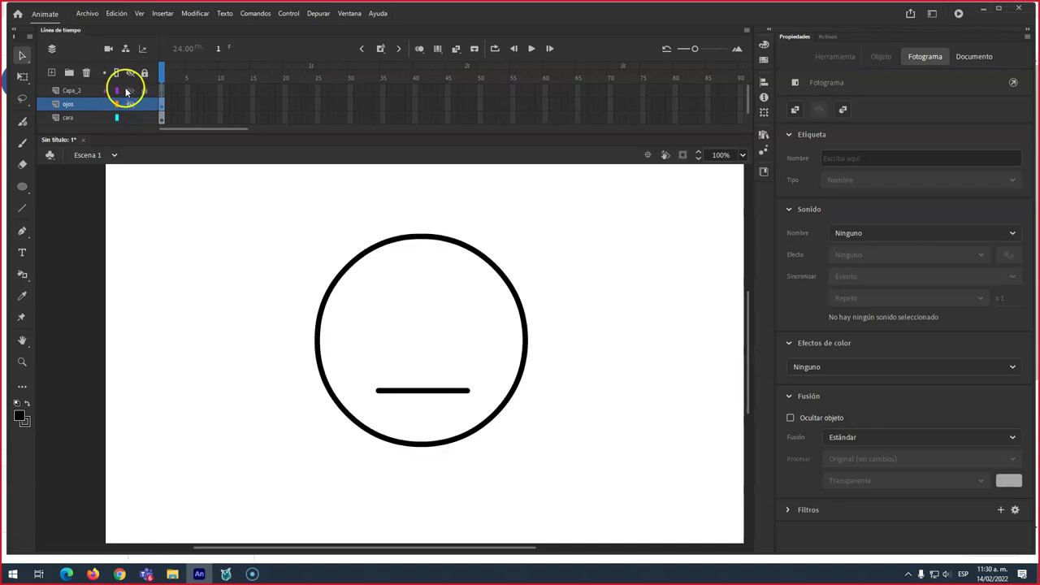
# - Rename the empty Capa_2 layer as boca
pyautogui.click(75, 90)
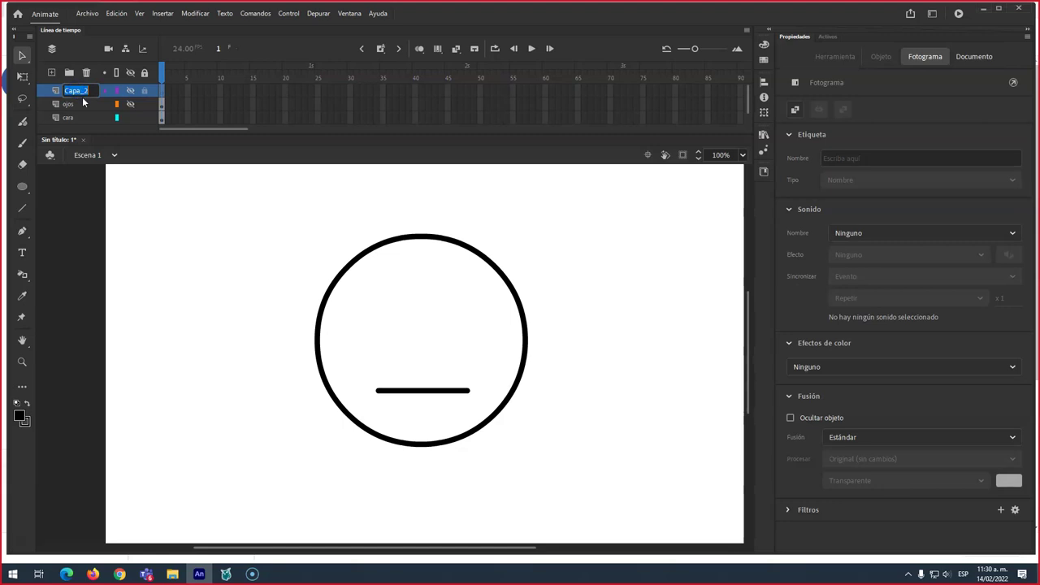
pyautogui.write('boca')
pyautogui.click(190, 244)
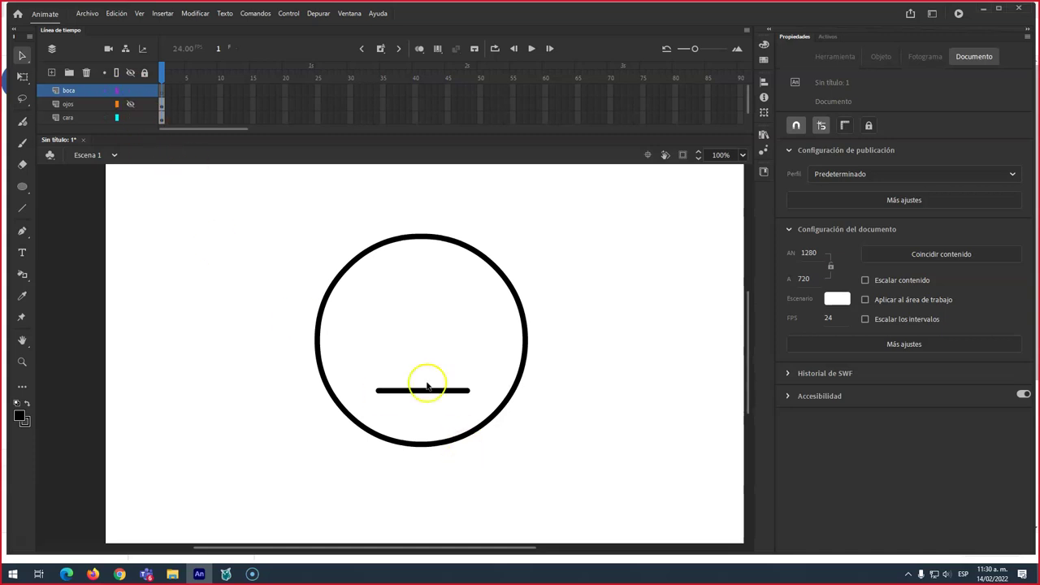
# - Cut the mouth line from the cara layer and paste it in place on the boca layer
pyautogui.click(424, 390)
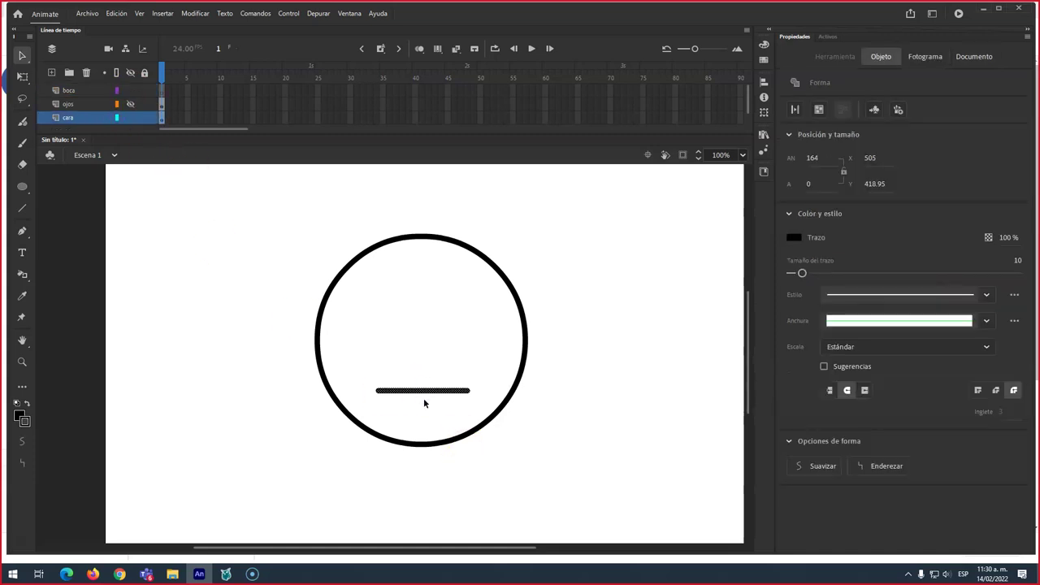
pyautogui.hotkey('ctrl', 'x')
pyautogui.click(65, 91)
pyautogui.rightClick(419, 325)
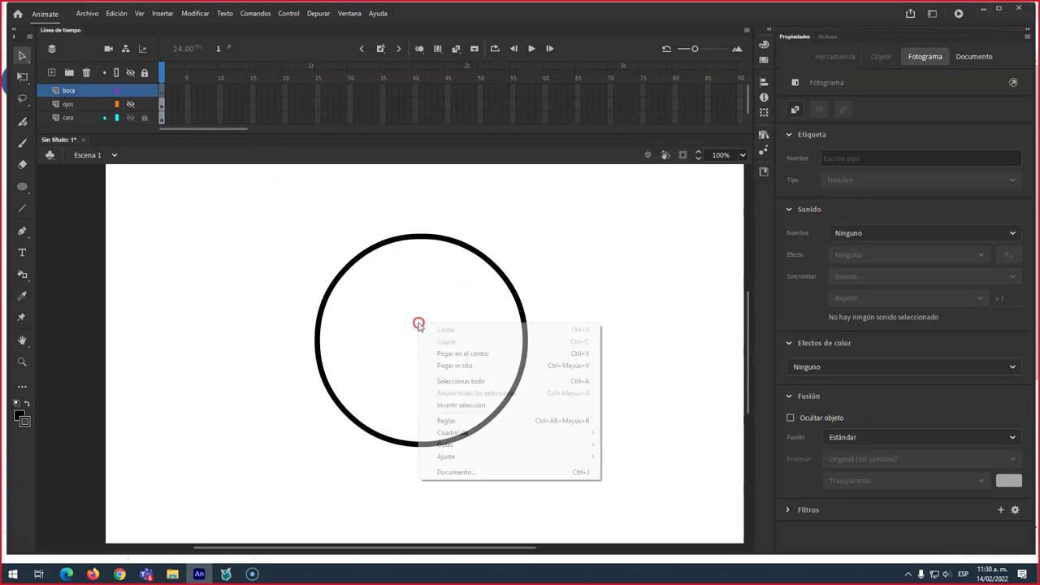
pyautogui.click(443, 365)
pyautogui.click(406, 351)
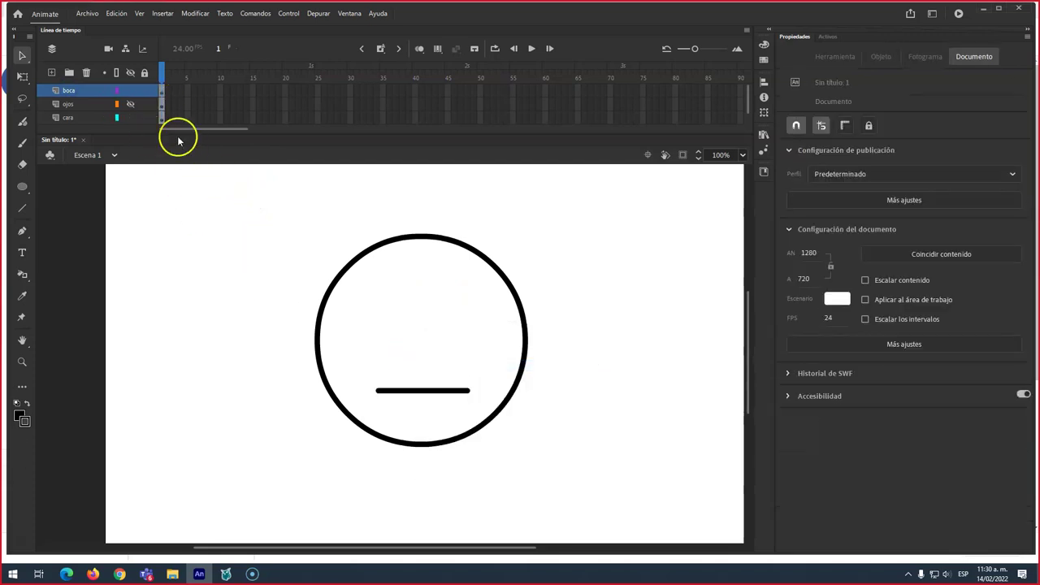
pyautogui.click(161, 91)
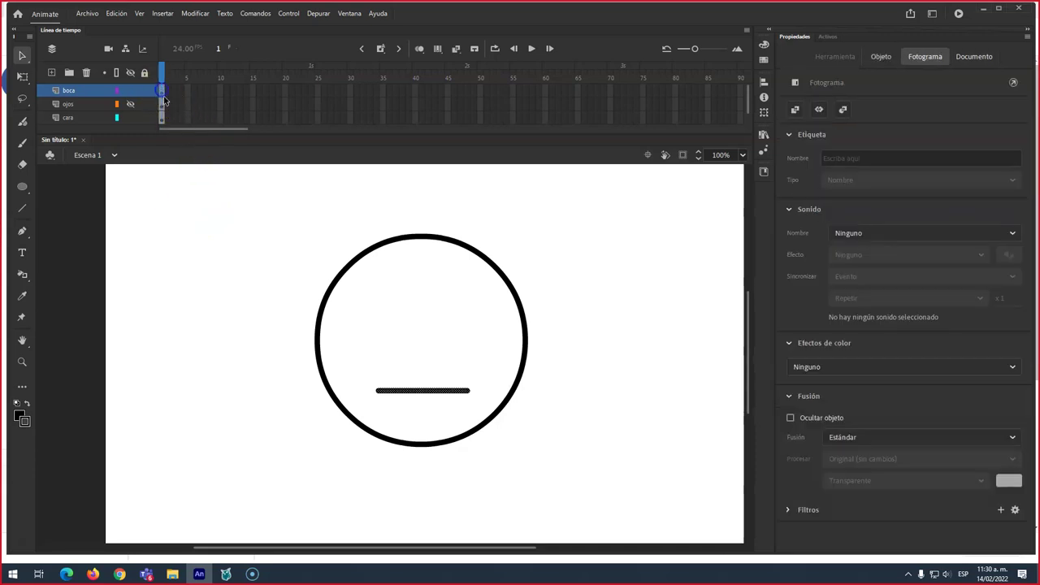
pyautogui.click(178, 228)
pyautogui.click(90, 15)
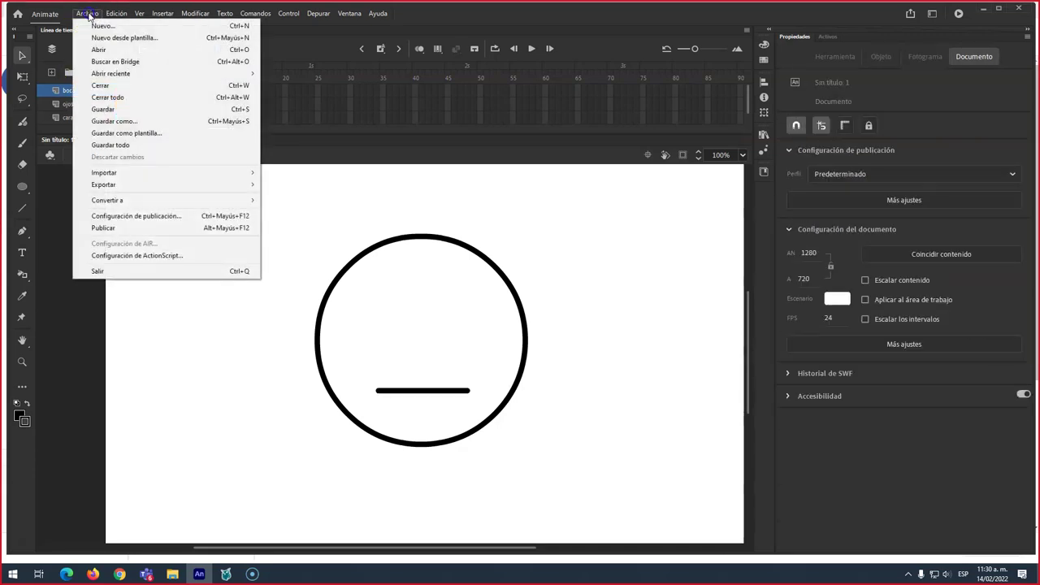
pyautogui.moveTo(133, 173)
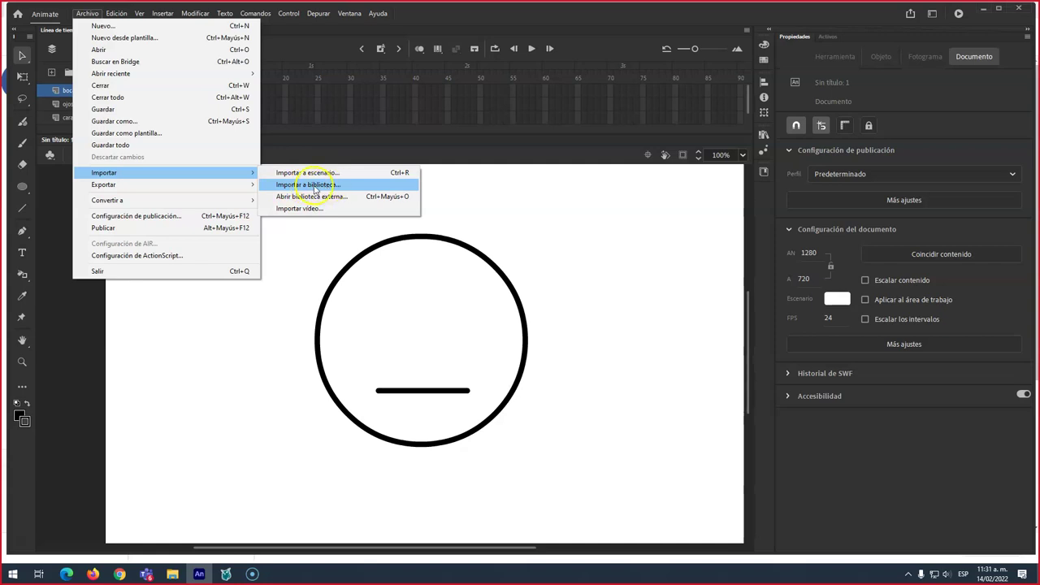
pyautogui.click(315, 190)
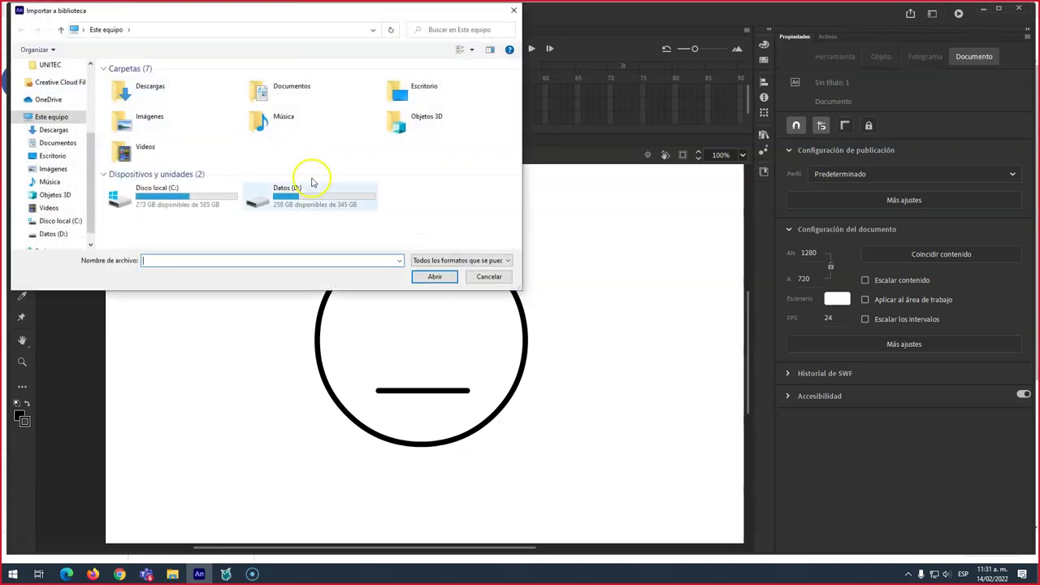
pyautogui.click(480, 278)
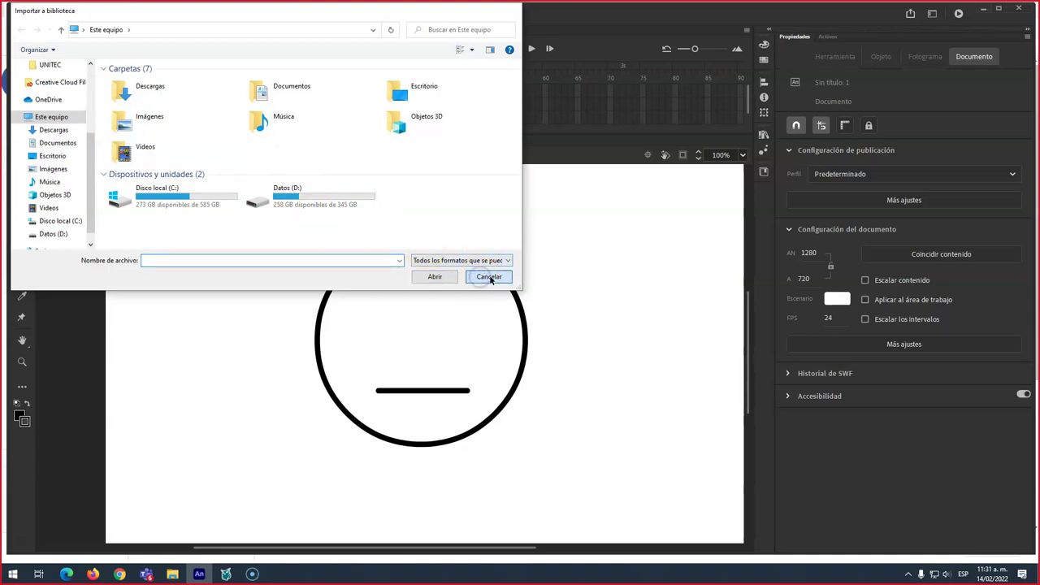
# - Enlarge the timeline area and add a new layer named sonido above boca
pyautogui.scroll(5, 177, 203)
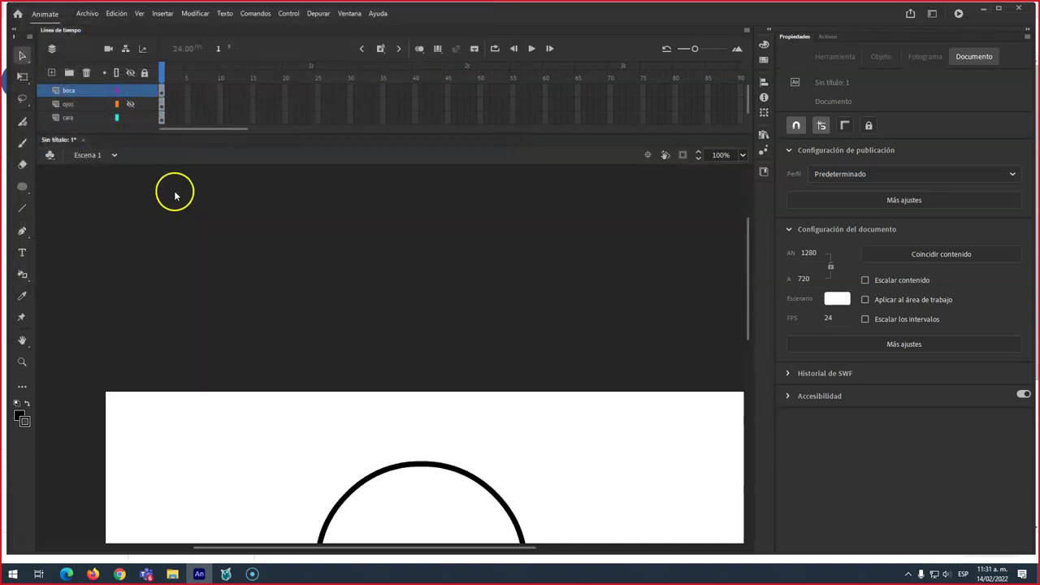
pyautogui.scroll(-3, 175, 195)
pyautogui.moveTo(204, 134)
pyautogui.mouseDown()
pyautogui.moveTo(209, 171)
pyautogui.moveTo(215, 150)
pyautogui.mouseUp()
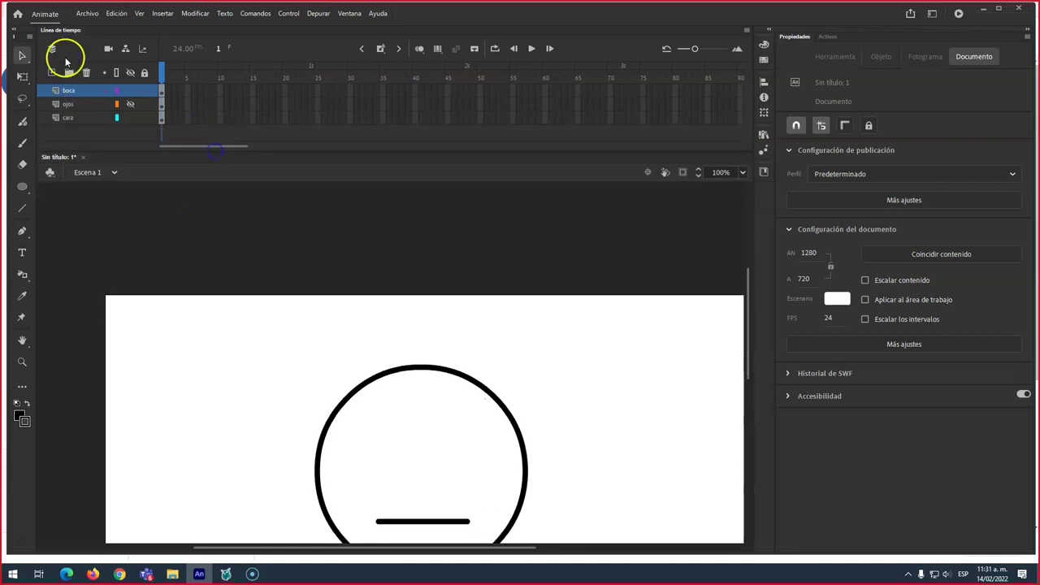
pyautogui.click(63, 91)
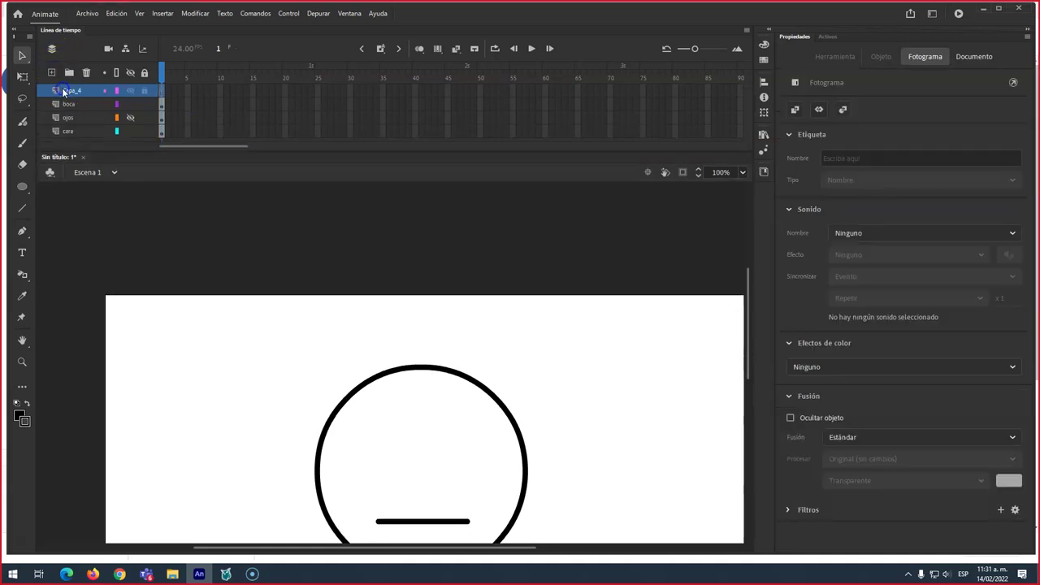
pyautogui.doubleClick(84, 91)
pyautogui.click(216, 191)
# - Examine the first frame of the sonido, boca, ojos and cara layers to see what each contains
pyautogui.click(161, 91)
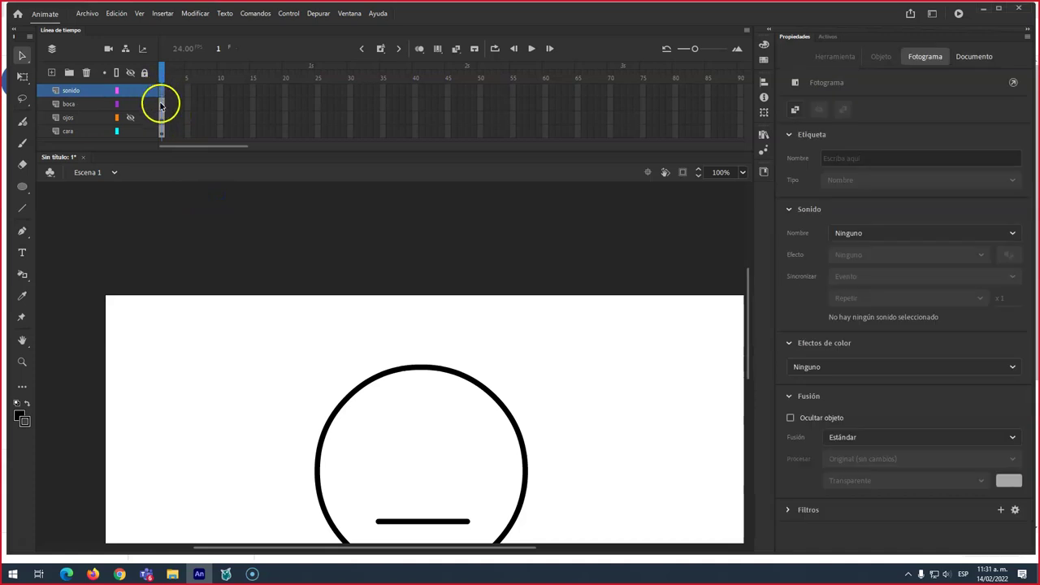
pyautogui.click(161, 105)
pyautogui.click(160, 118)
pyautogui.click(161, 131)
pyautogui.click(160, 118)
pyautogui.click(161, 104)
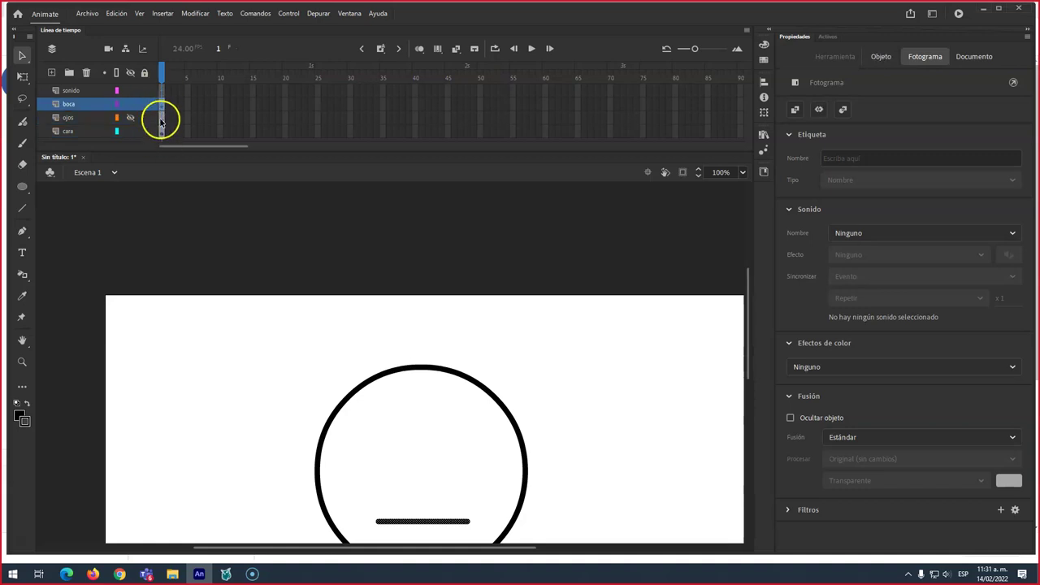
pyautogui.click(161, 91)
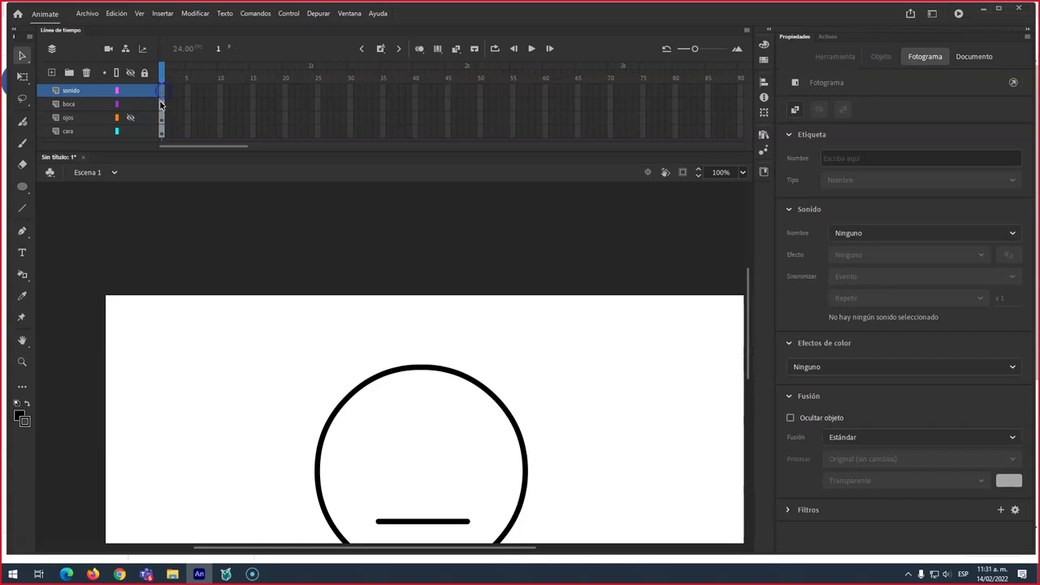
pyautogui.moveTo(269, 269); pyautogui.dragTo(248, 201)
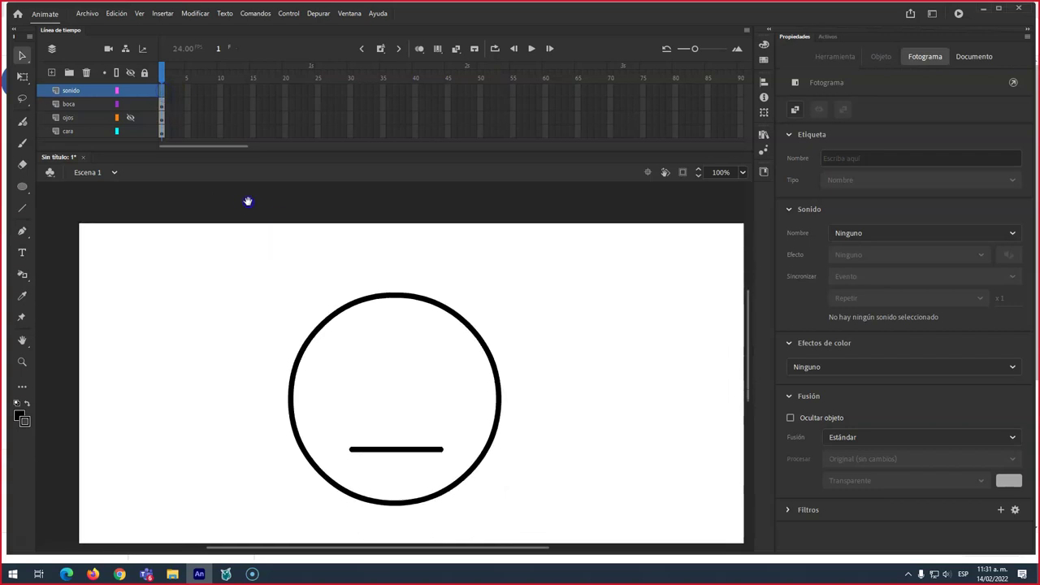
# - Try to import the homero-simpson-me-quiero-volver-chango MP3 from the Descargas folder to the stage
pyautogui.click(87, 13)
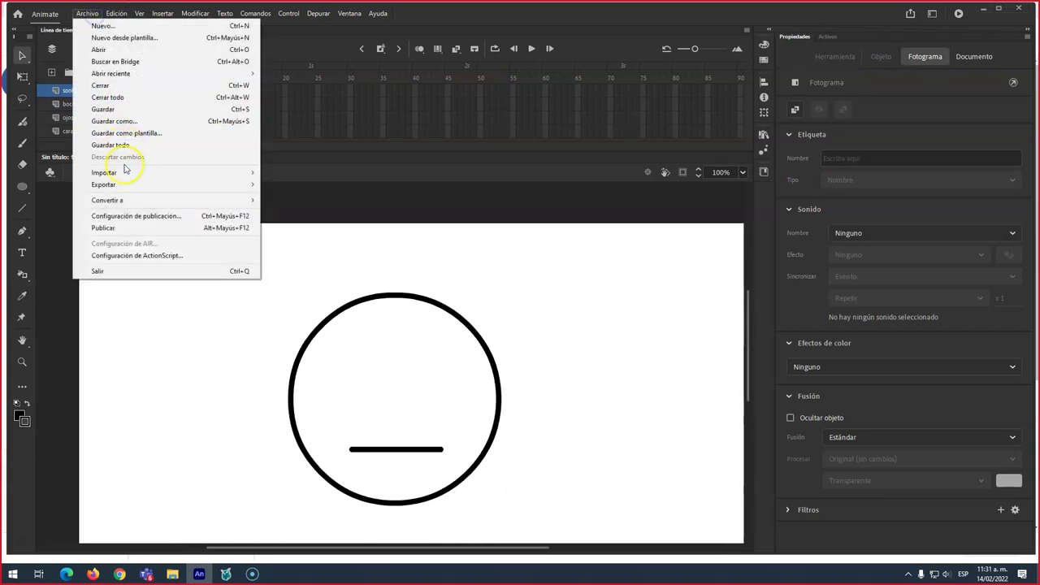
pyautogui.click(314, 171)
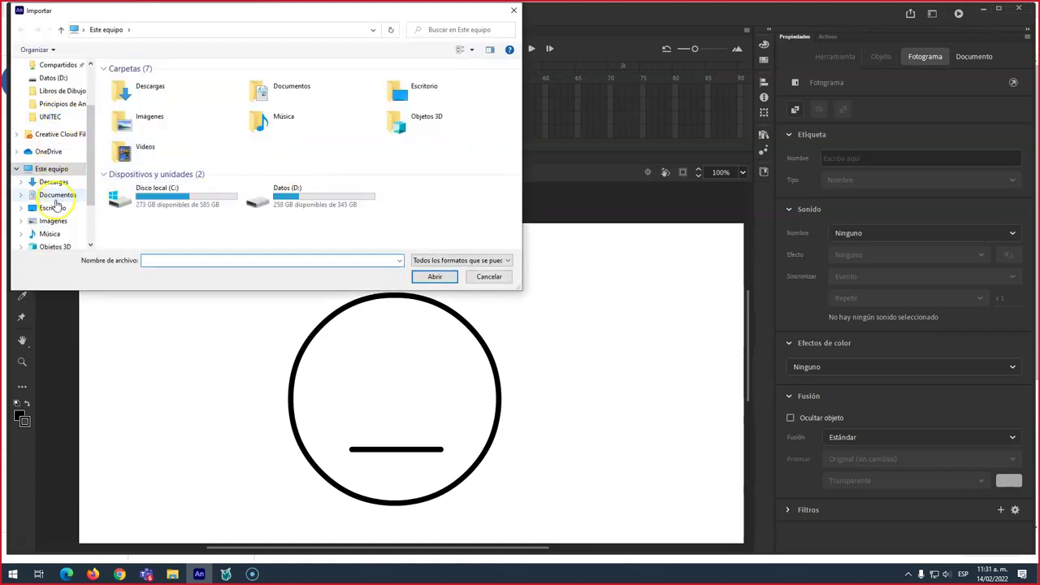
pyautogui.click(53, 182)
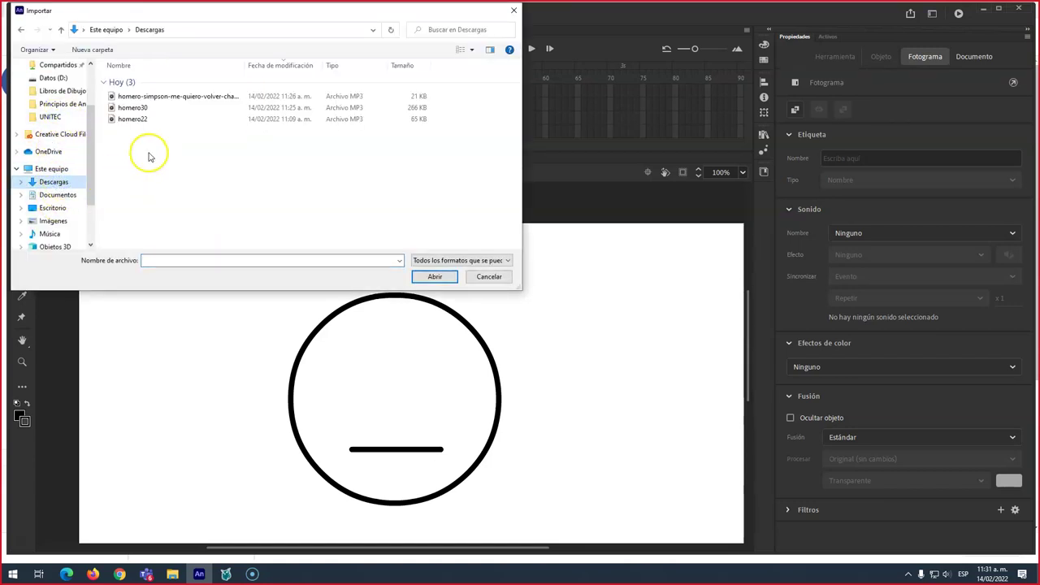
pyautogui.click(265, 99)
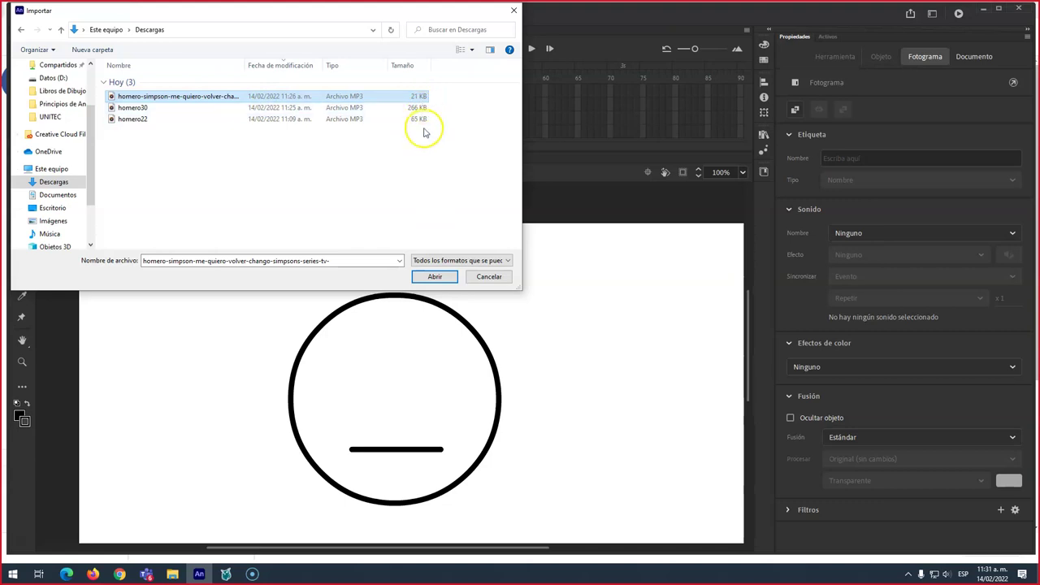
pyautogui.click(331, 110)
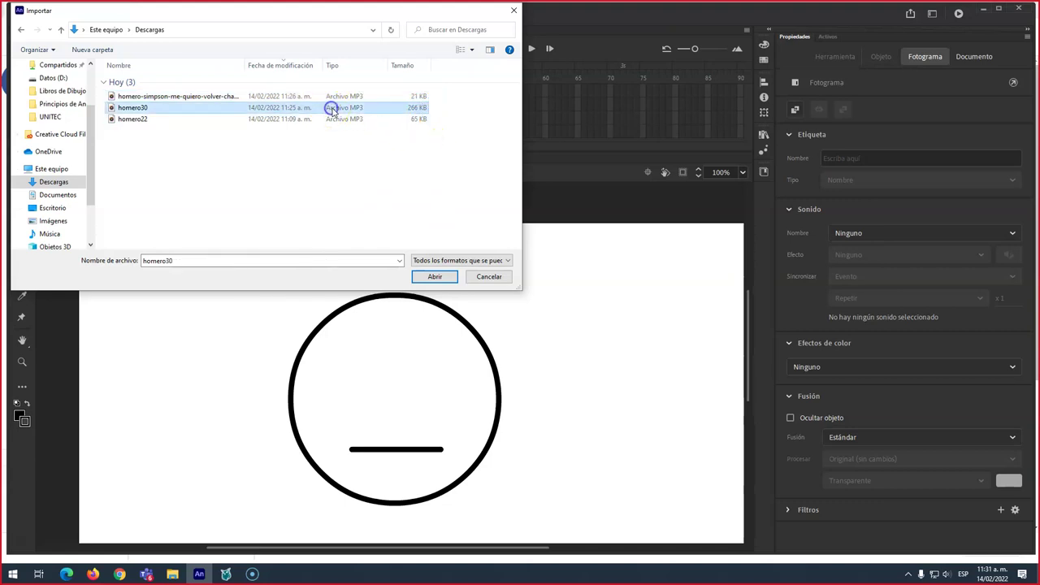
pyautogui.click(344, 97)
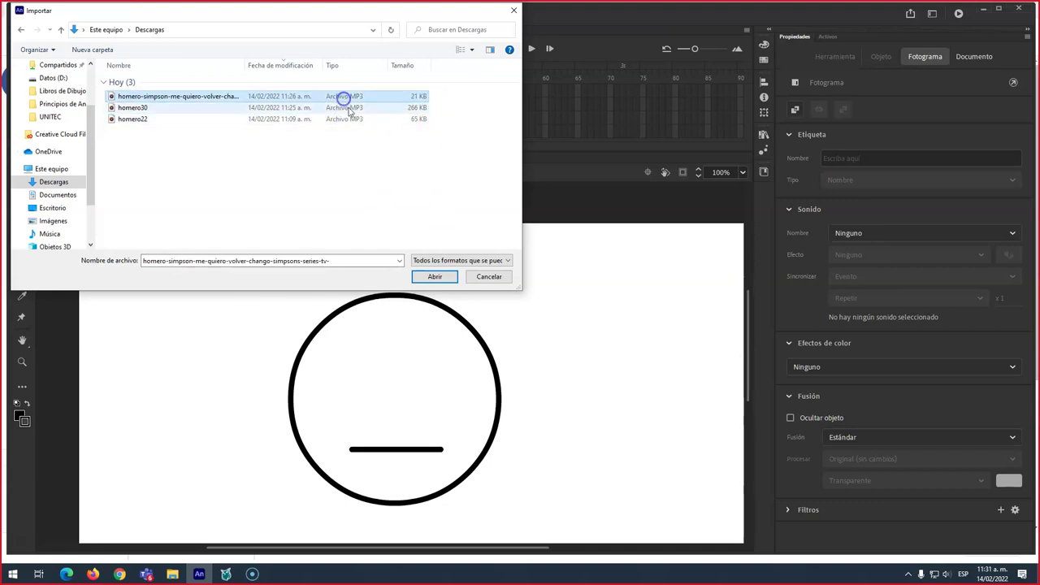
pyautogui.click(435, 276)
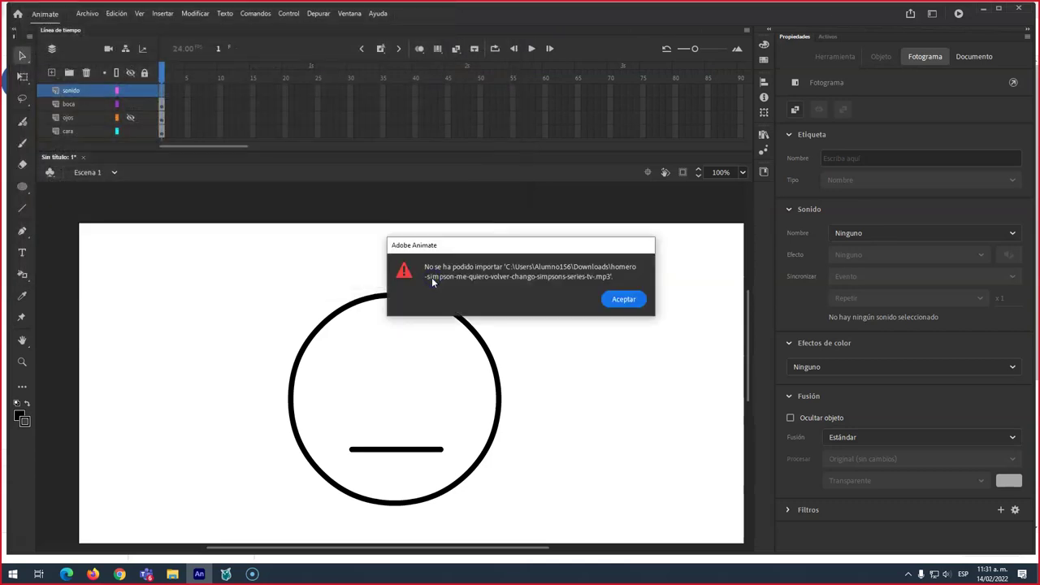
pyautogui.click(615, 300)
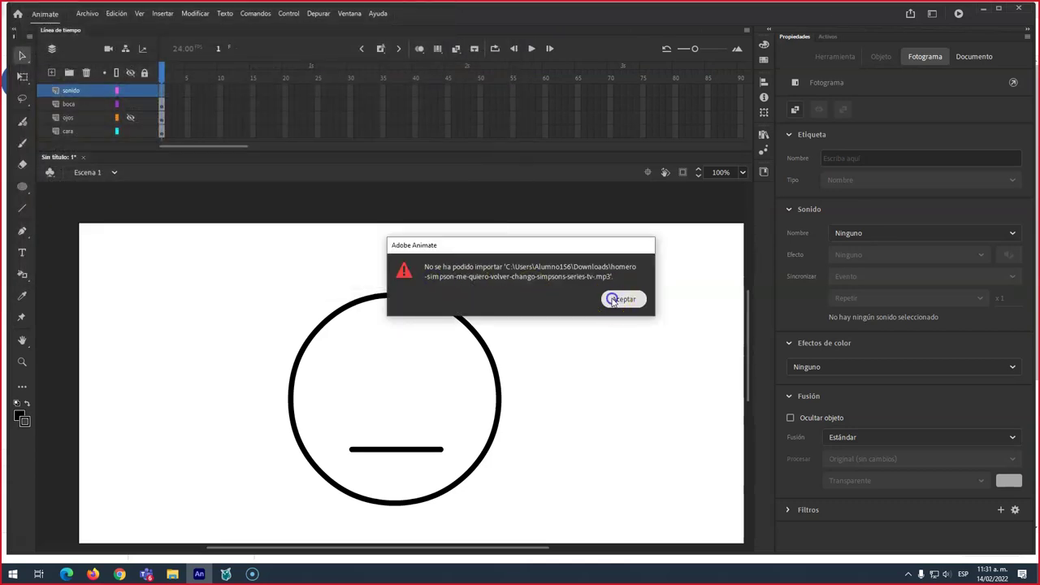
# - Import the homero30 MP3 file from the Descargas folder to the stage with the sonido layer active
pyautogui.click(87, 14)
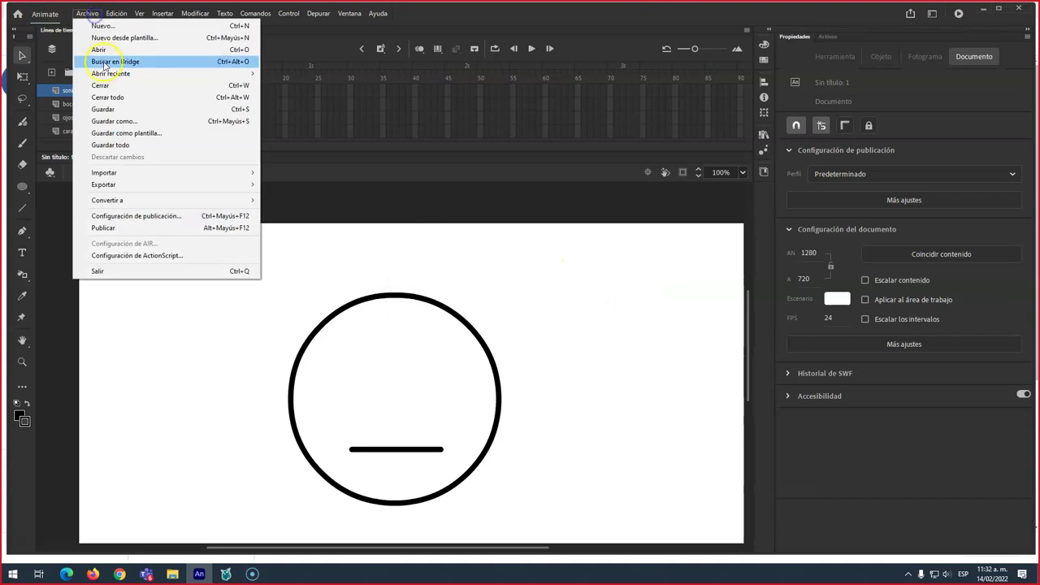
pyautogui.moveTo(132, 173)
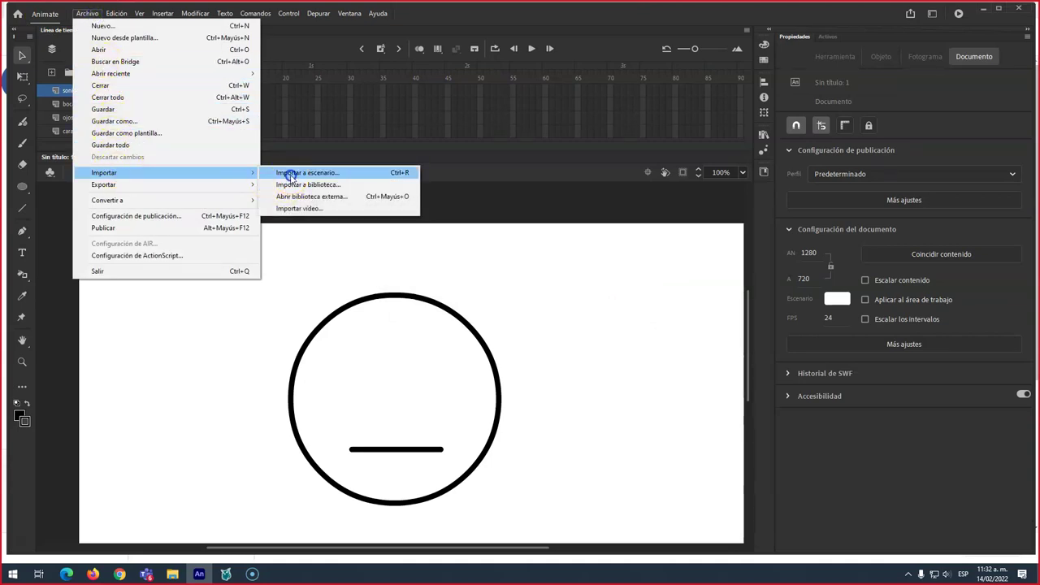
pyautogui.click(290, 174)
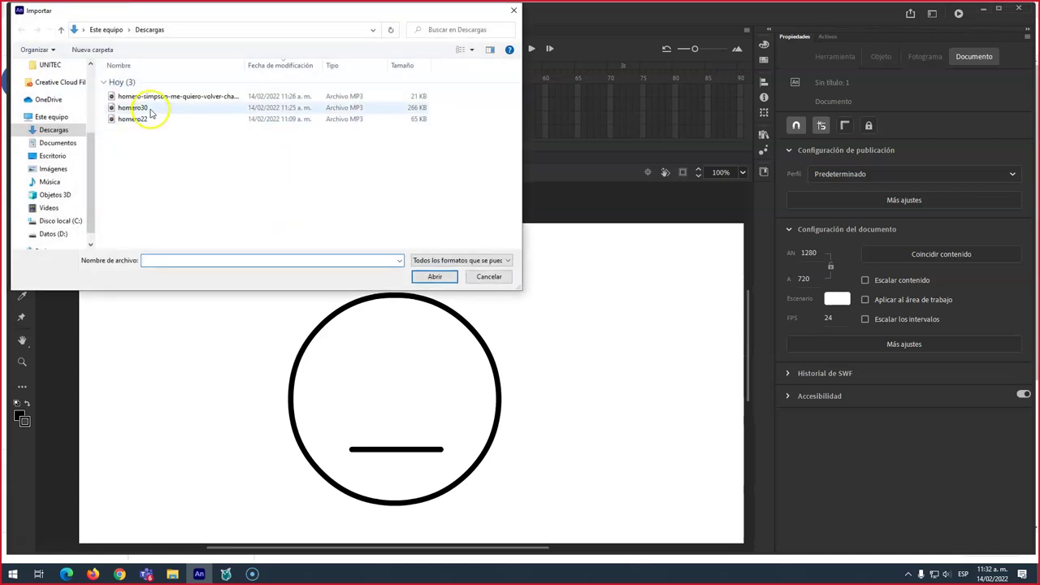
pyautogui.click(149, 108)
pyautogui.click(433, 276)
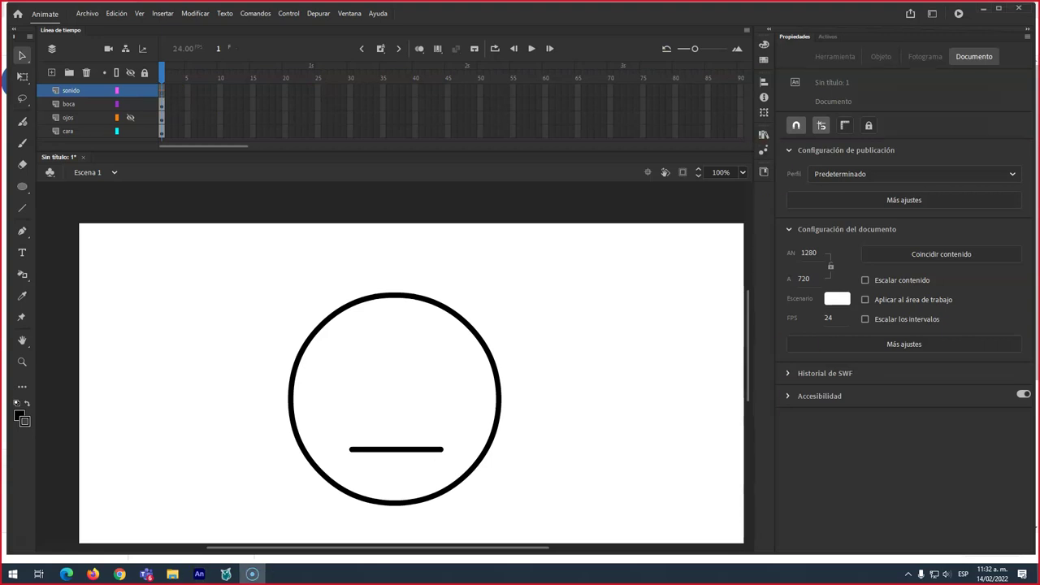
# - Widen the timeline frames, open the library and preview the homero30.mp3 sound
pyautogui.moveTo(695, 49)
pyautogui.mouseDown()
pyautogui.moveTo(728, 47)
pyautogui.moveTo(699, 55)
pyautogui.mouseUp()
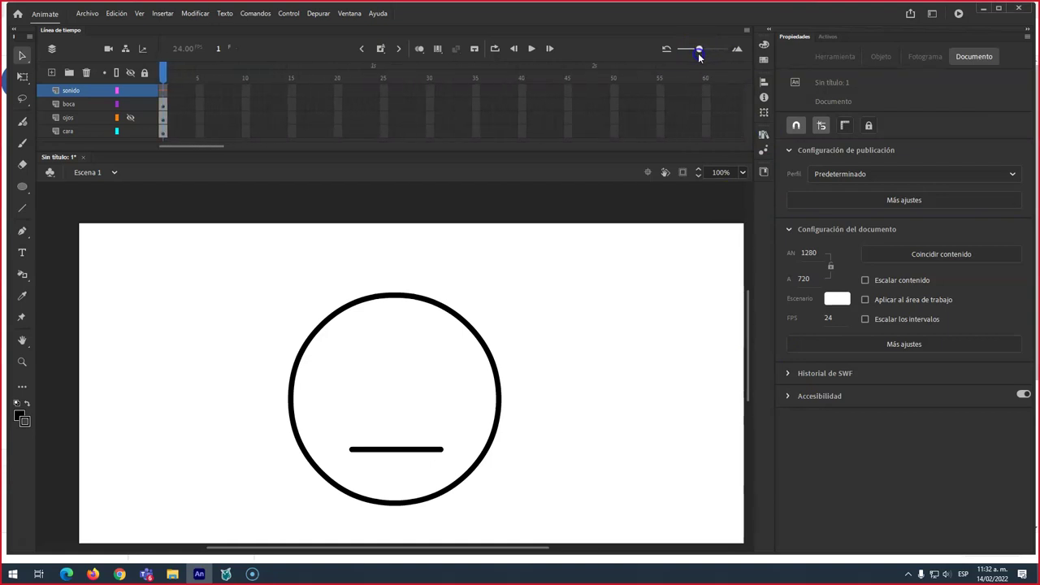
pyautogui.hotkey('ctrl', 'l')
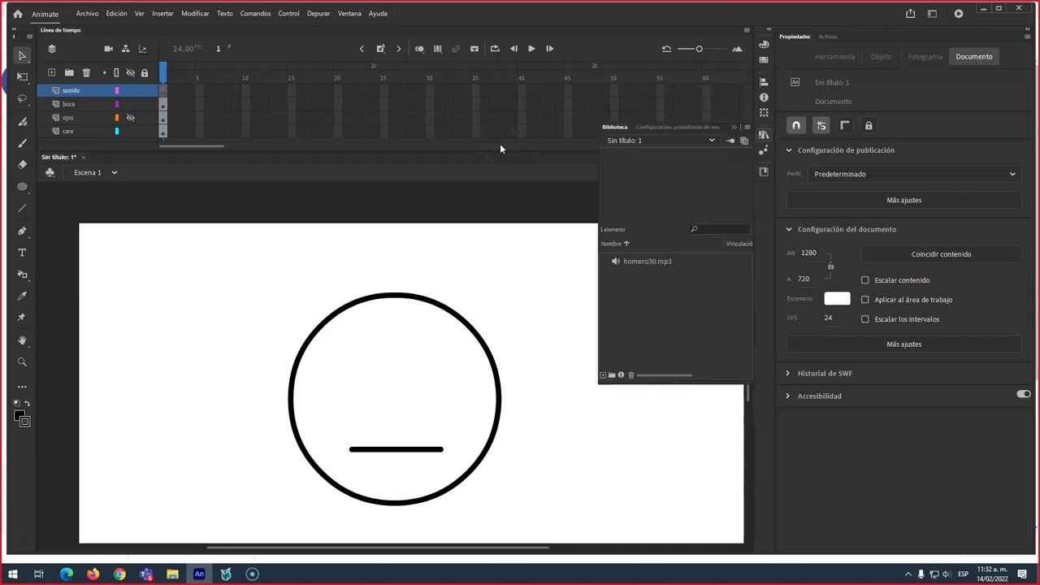
pyautogui.click(642, 262)
pyautogui.click(749, 153)
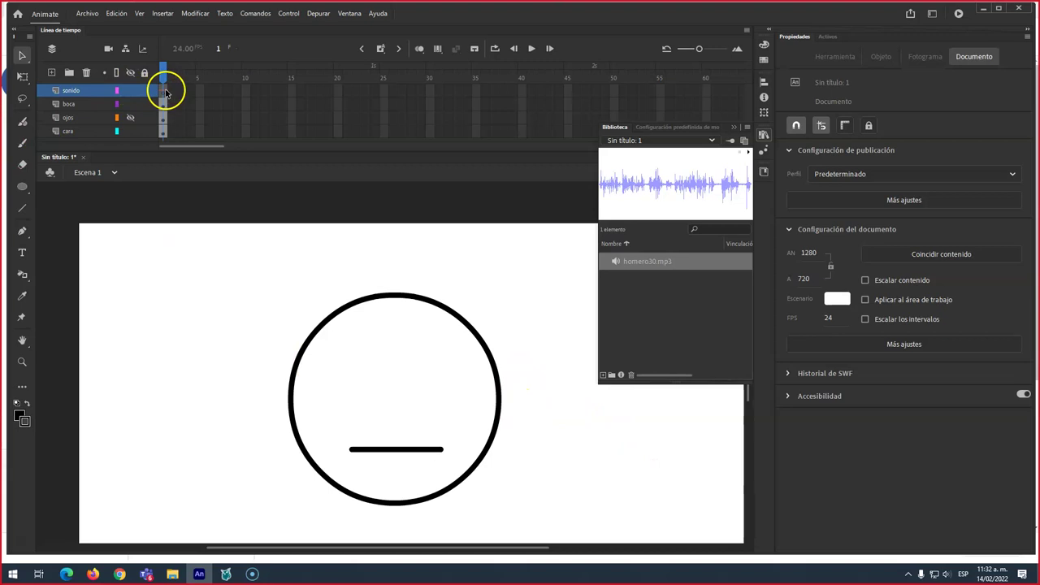
# - Launch Adobe Audition 2021, then return to the face document in Animate
pyautogui.click(12, 575)
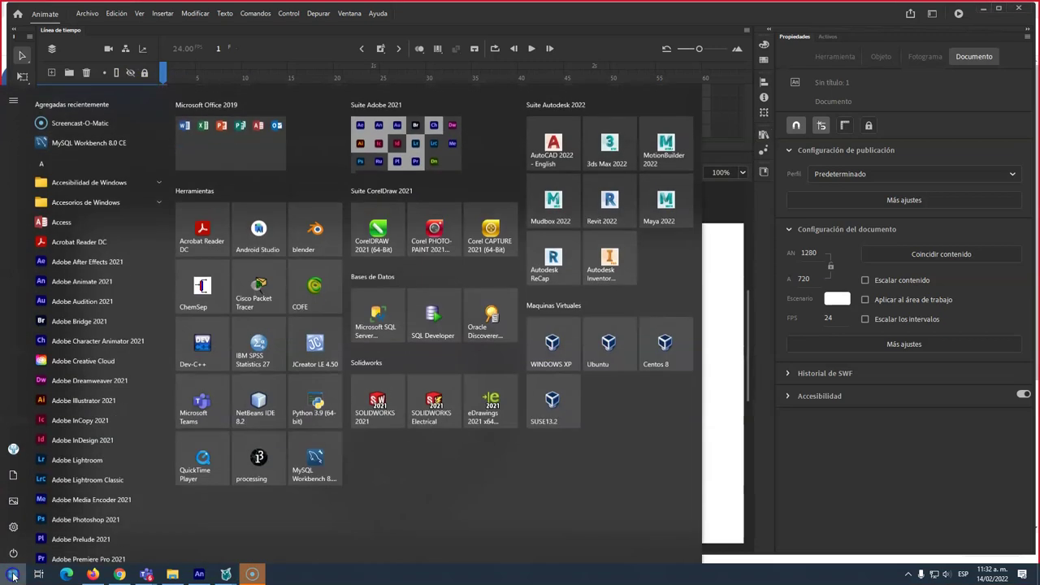
pyautogui.scroll(-4, 78, 427)
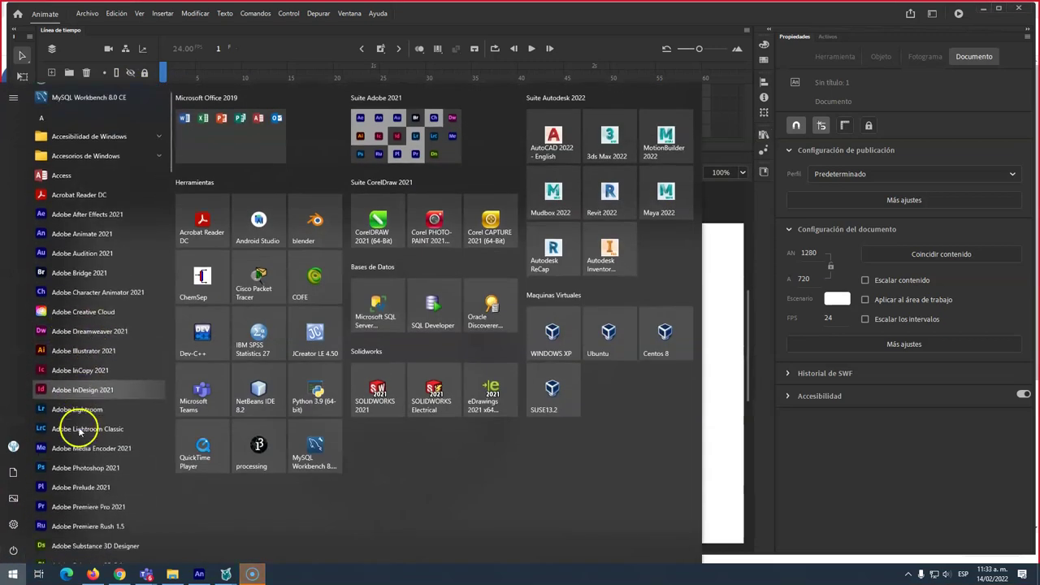
pyautogui.scroll(-2, 79, 430)
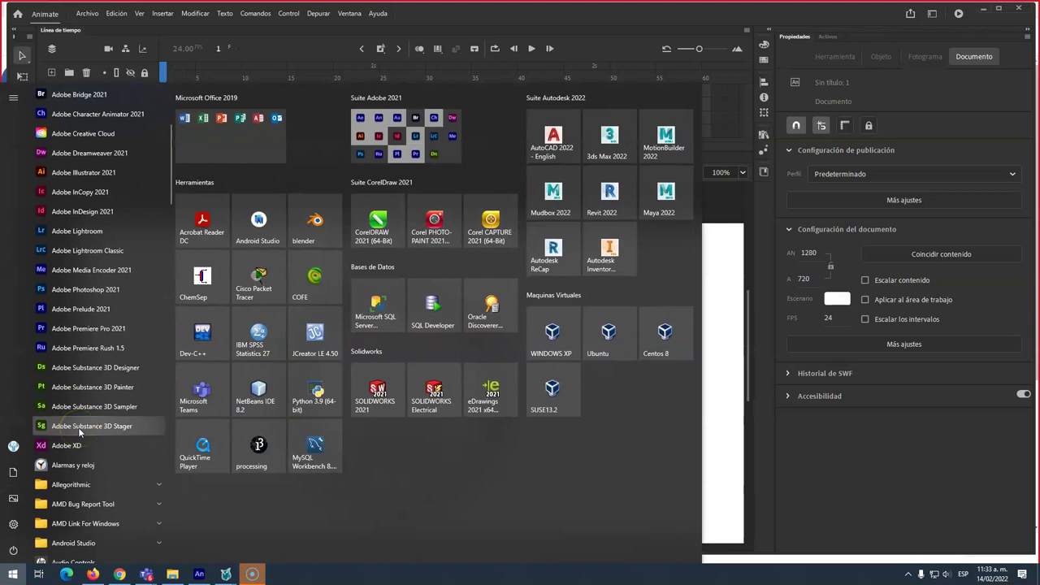
pyautogui.scroll(4, 79, 427)
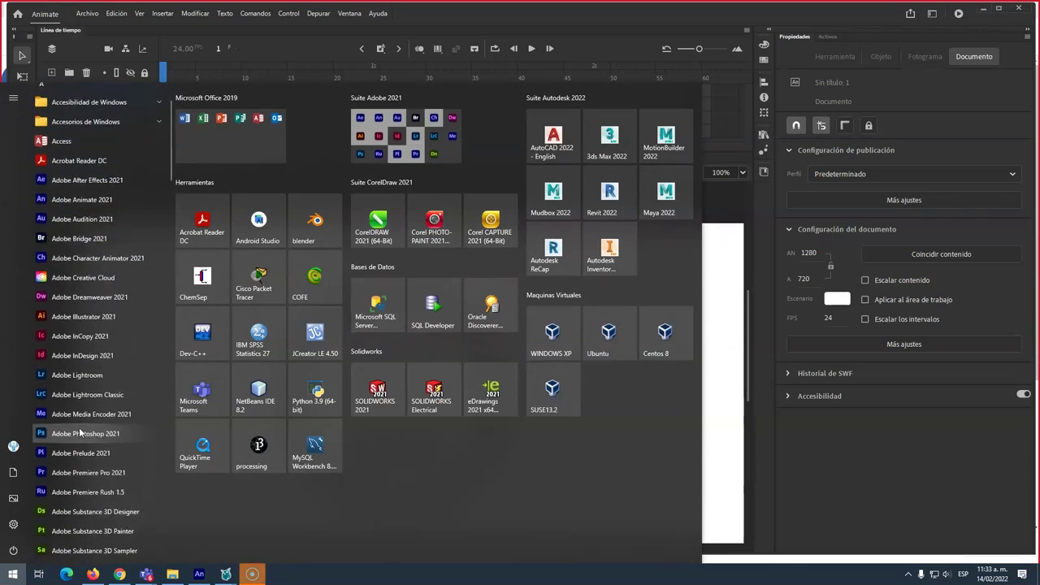
pyautogui.click(77, 225)
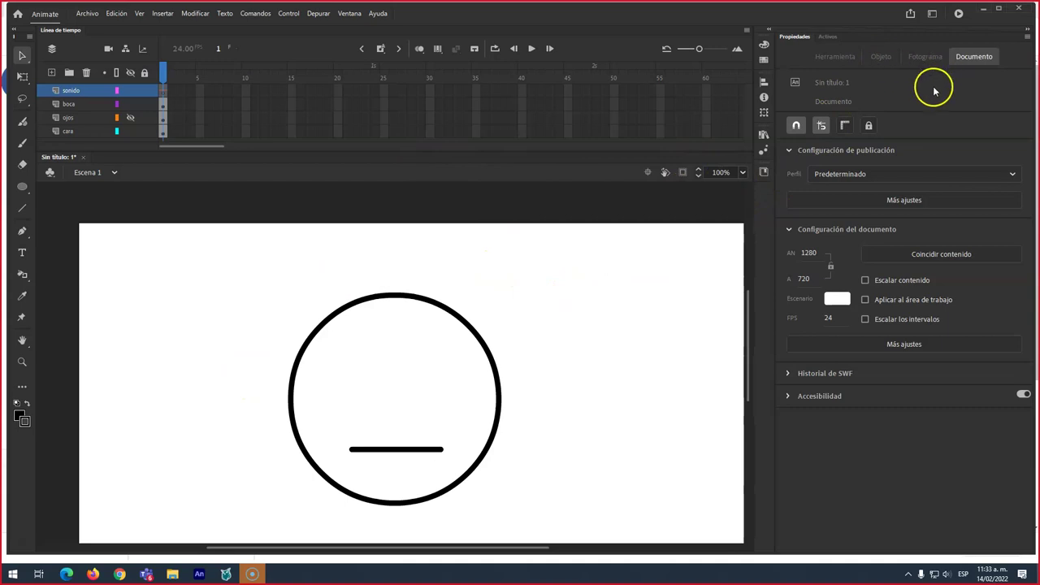
pyautogui.click(257, 196)
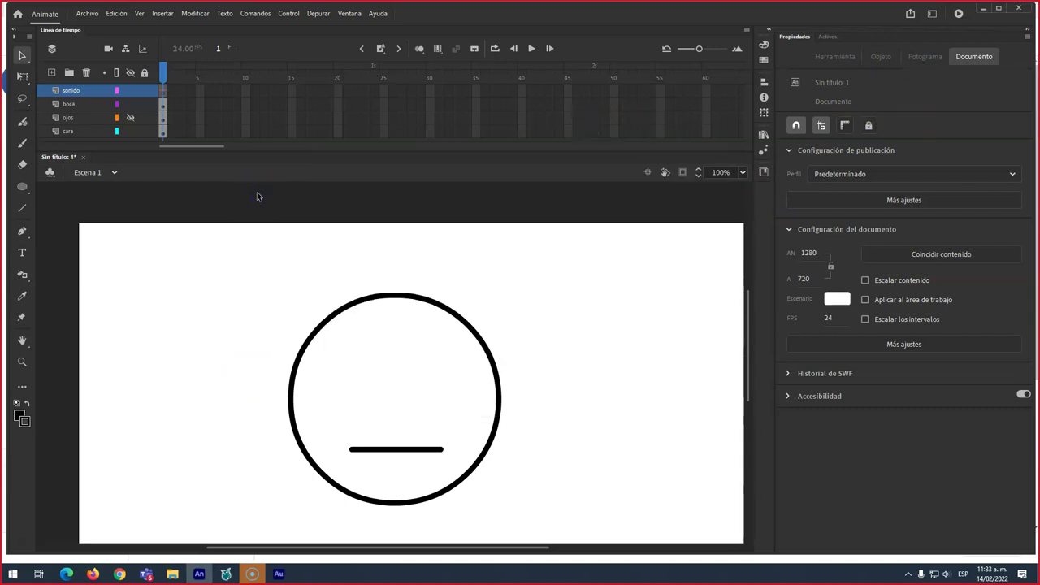
# - Listen to homero30.mp3 in the sound envelope editor for the first frame of the sonido layer, then stop playback
pyautogui.hotkey('ctrl', 'l')
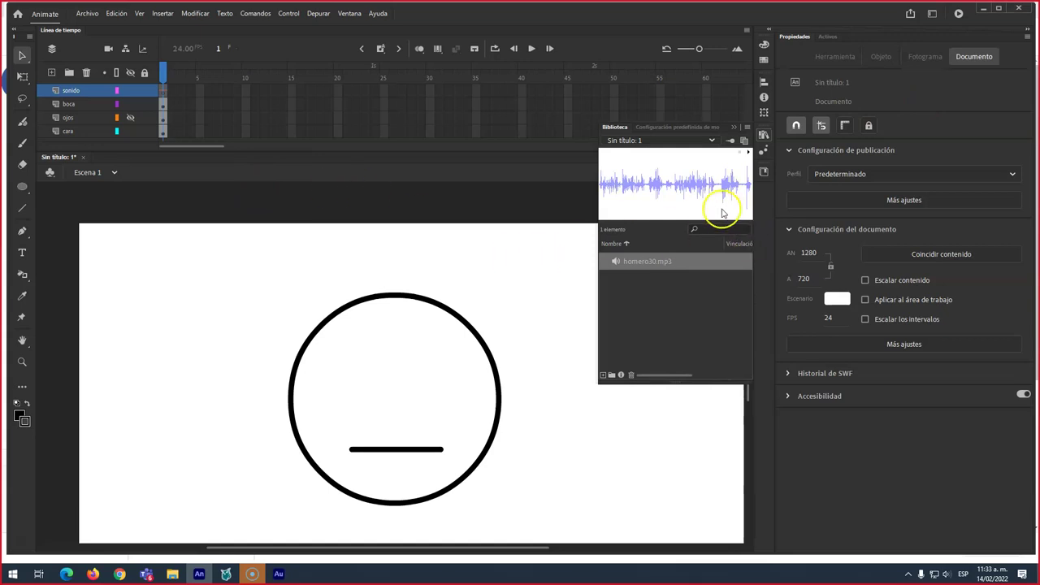
pyautogui.click(162, 91)
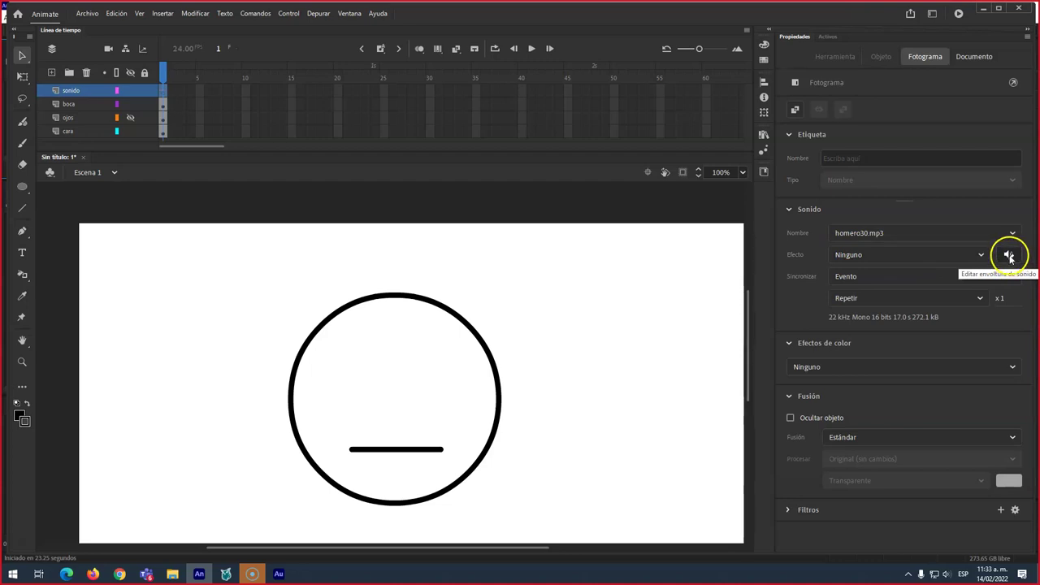
pyautogui.click(1010, 257)
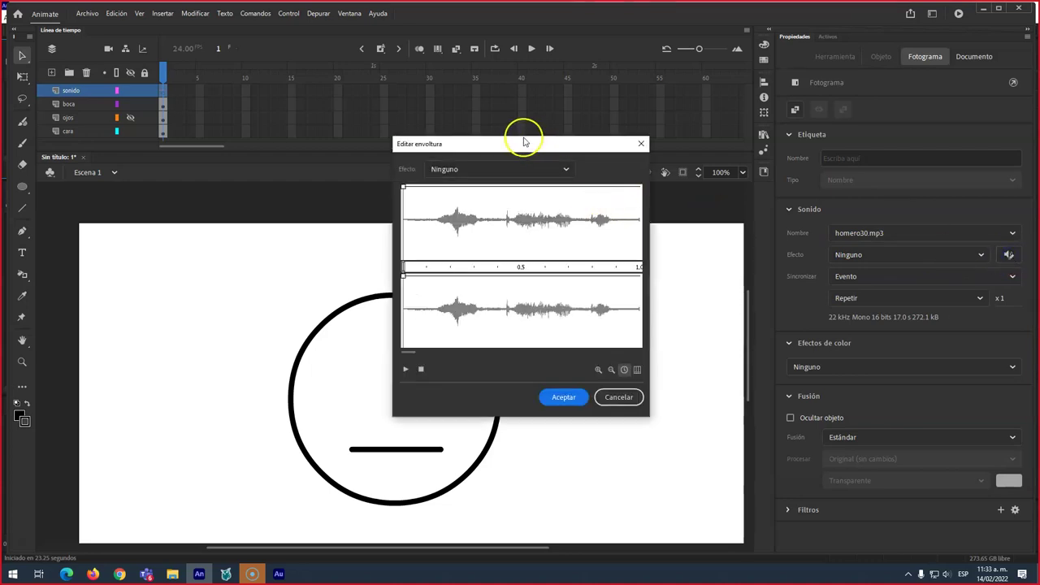
pyautogui.click(406, 371)
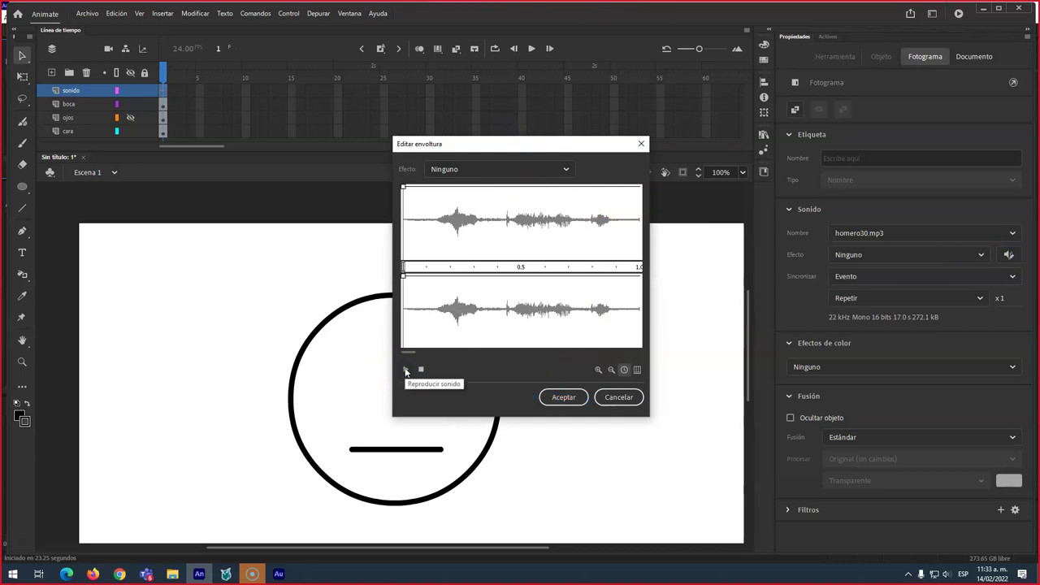
pyautogui.click(405, 371)
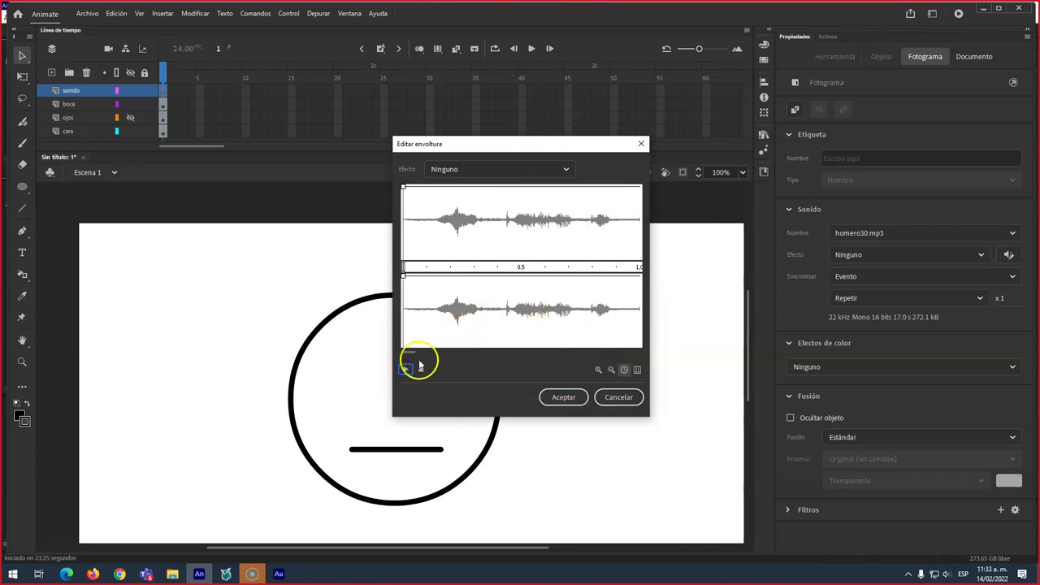
pyautogui.click(422, 371)
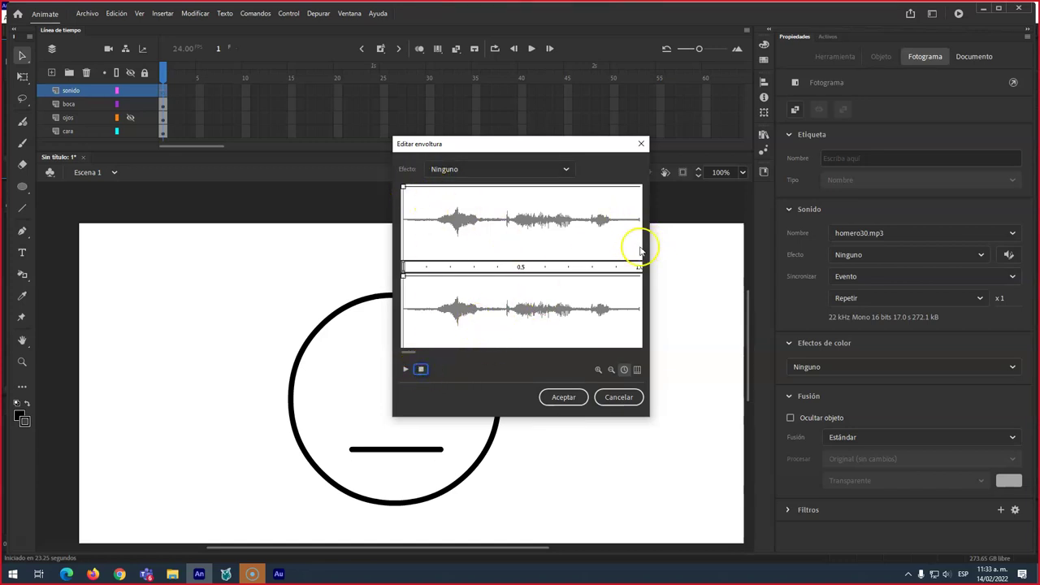
# - Switch the sound envelope ruler to frames, play the sound again and close the envelope editor
pyautogui.moveTo(520, 140); pyautogui.dragTo(525, 134)
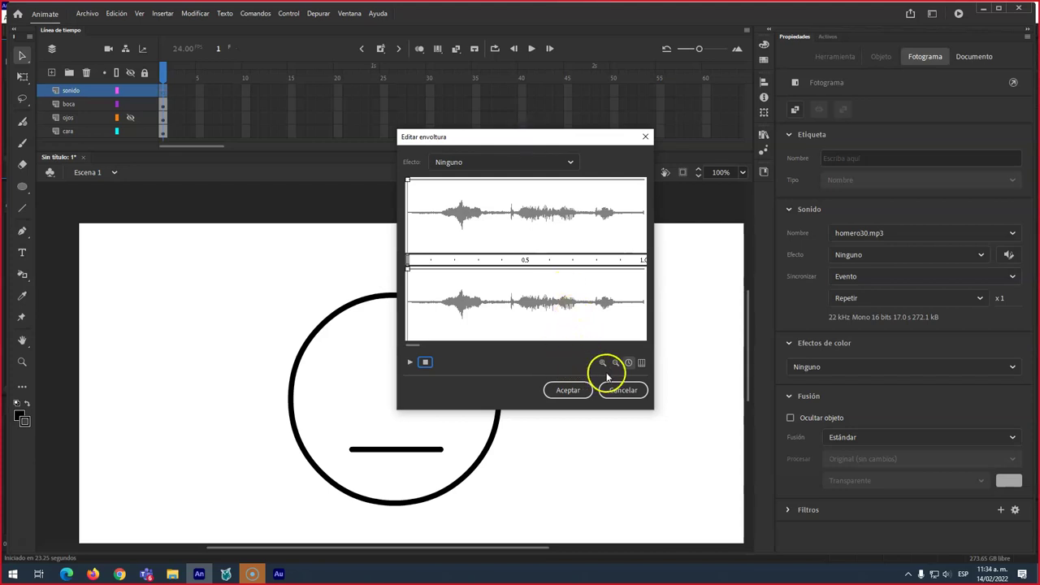
pyautogui.click(643, 364)
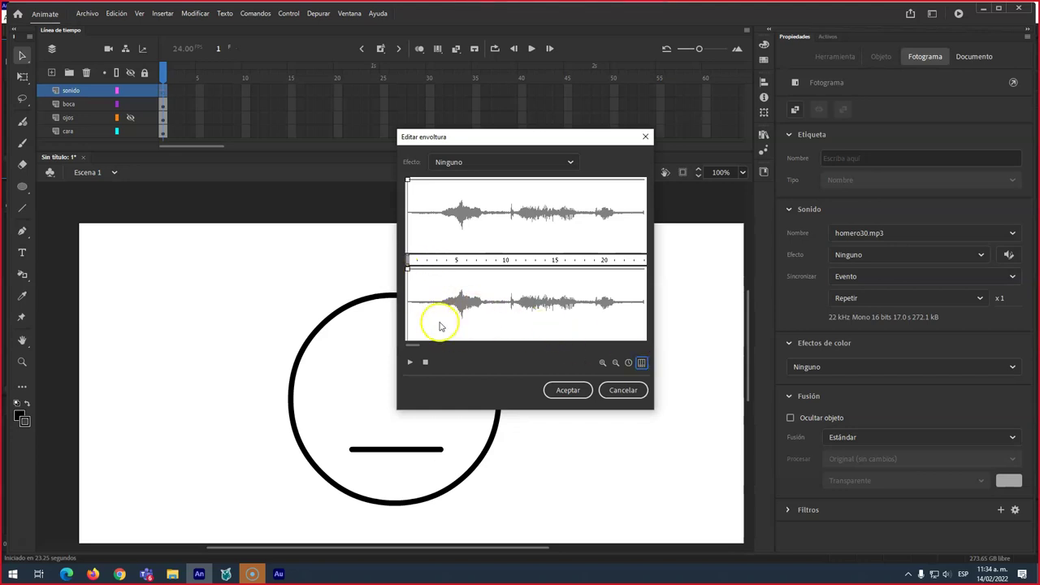
pyautogui.moveTo(419, 346)
pyautogui.mouseDown()
pyautogui.moveTo(430, 347)
pyautogui.moveTo(417, 345)
pyautogui.mouseUp()
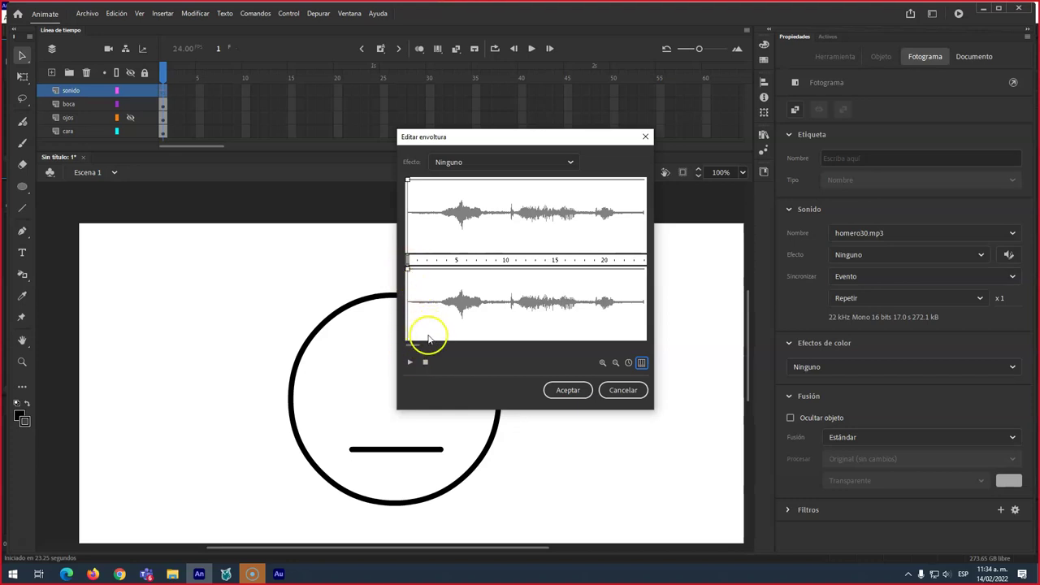
pyautogui.click(410, 363)
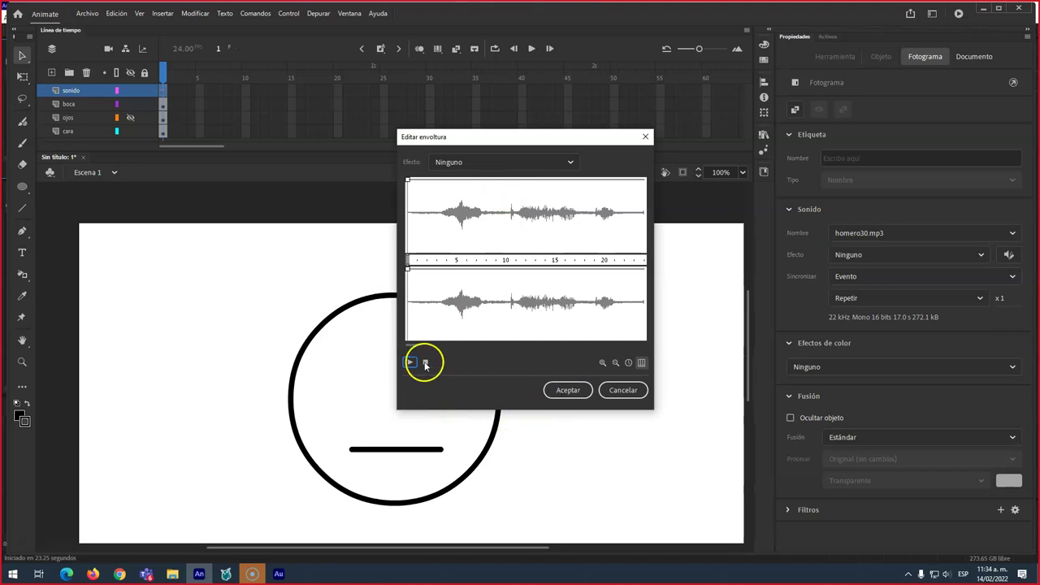
pyautogui.moveTo(425, 135); pyautogui.dragTo(577, 322)
pyautogui.click(160, 89)
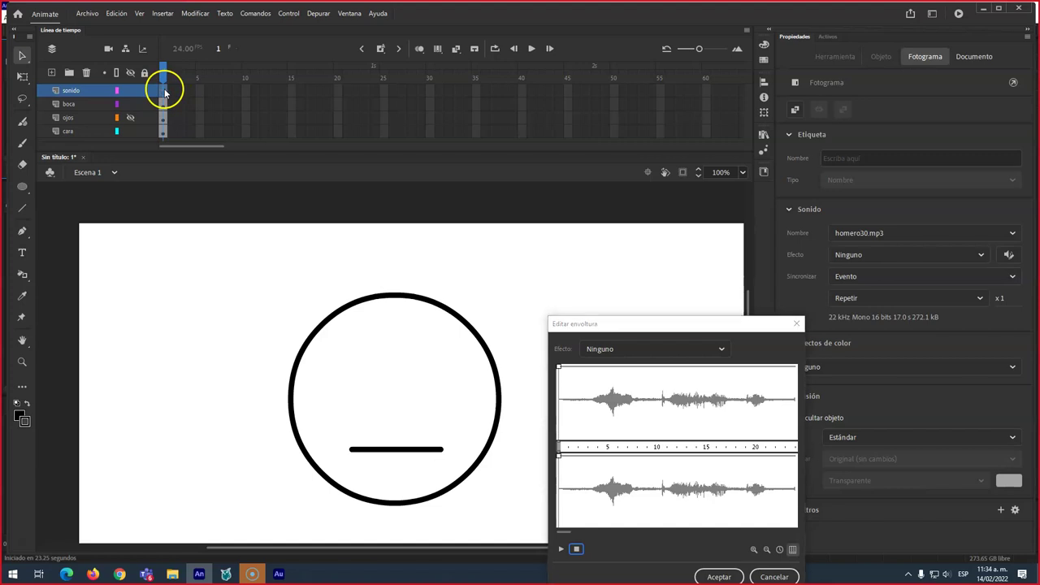
pyautogui.click(796, 324)
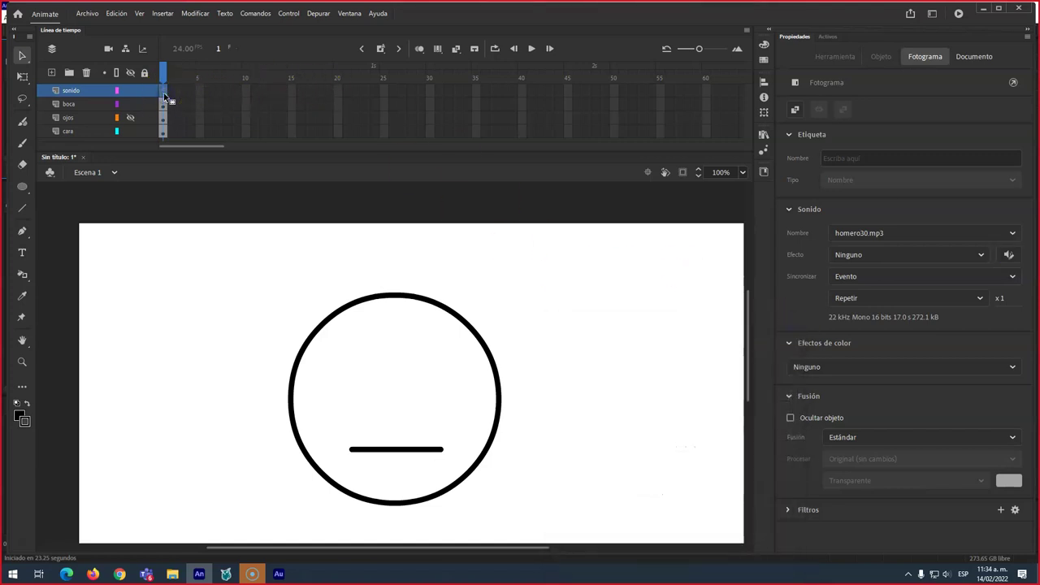
# - Extend the sonido layer to frame 60 by inserting frames after its first keyframe
pyautogui.moveTo(165, 97); pyautogui.dragTo(206, 106)
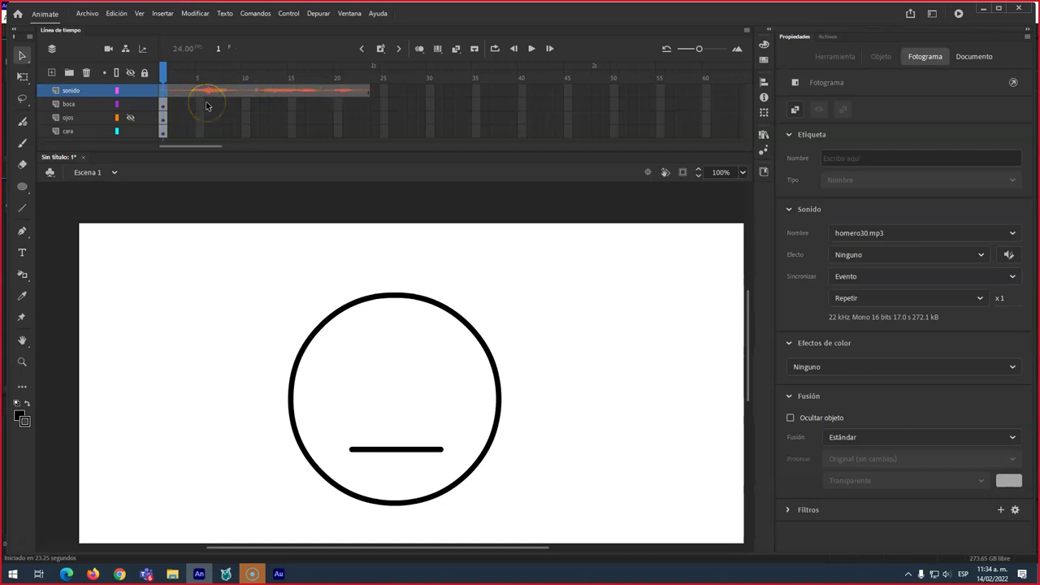
pyautogui.press('F5')
pyautogui.press('F5')
pyautogui.press('F5')
pyautogui.press('F5')
pyautogui.press('F5')
pyautogui.press('F5')
pyautogui.press('F5')
pyautogui.press('F5')
pyautogui.press('F5')
pyautogui.press('F5')
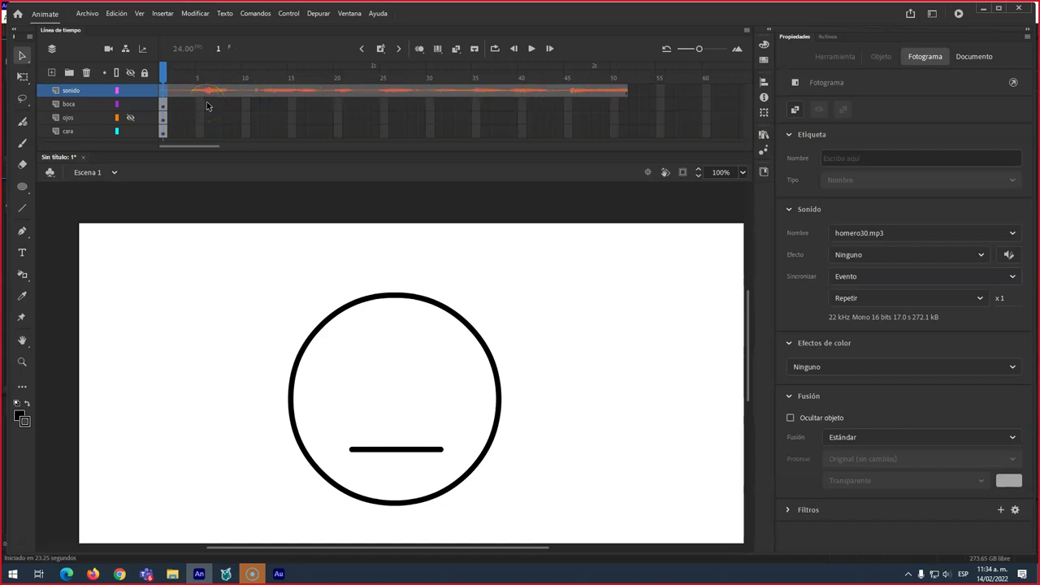
pyautogui.press('F5')
pyautogui.press('F5')
pyautogui.press('F5')
pyautogui.press('F5')
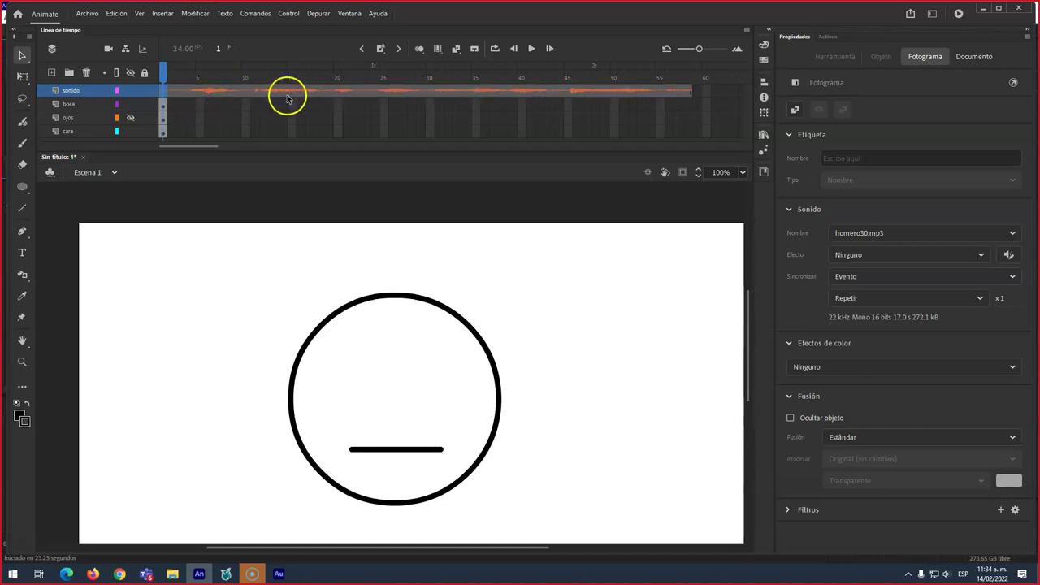
pyautogui.rightClick(400, 95)
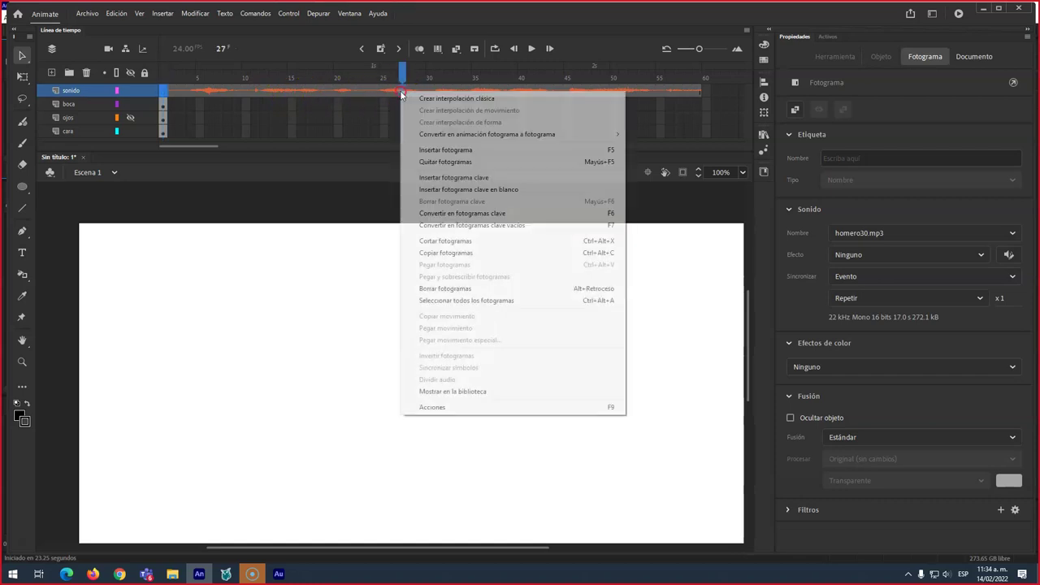
pyautogui.click(474, 151)
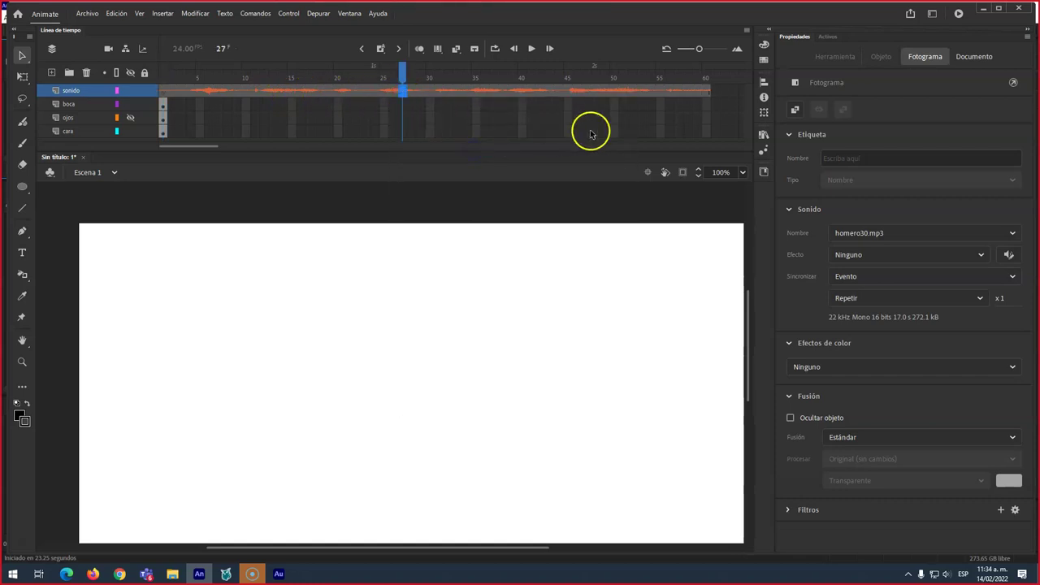
# - Play the timeline from frame 1, then remove the sonido layer's frames from frame 55 onward
pyautogui.moveTo(424, 79); pyautogui.dragTo(163, 75)
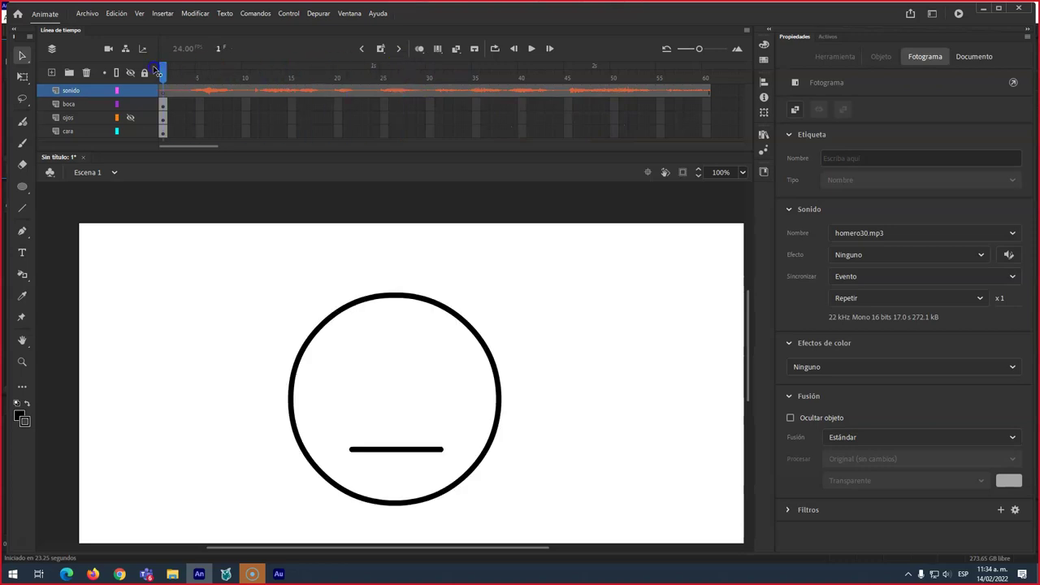
pyautogui.press('Return')
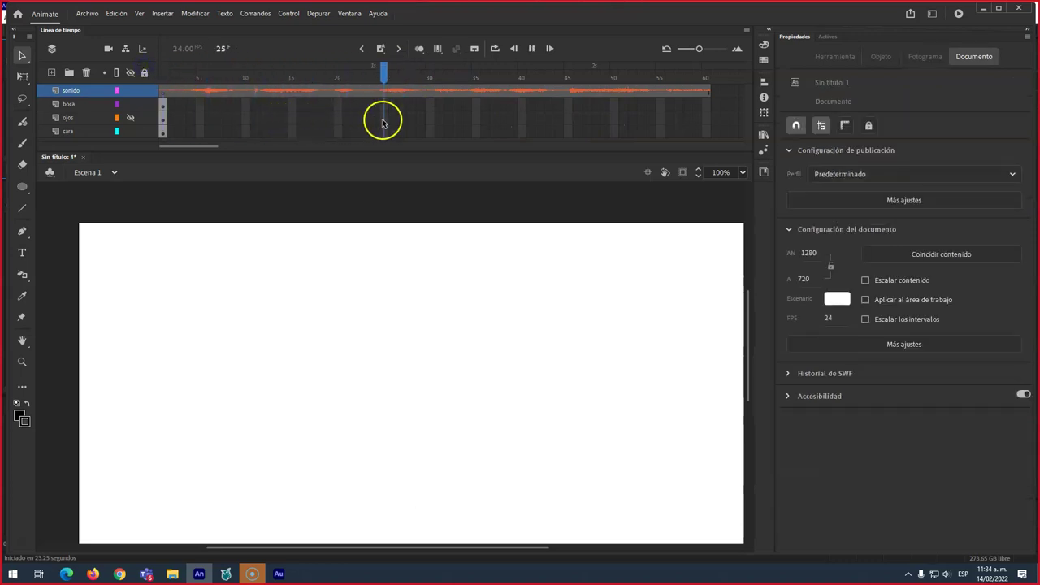
pyautogui.click(659, 92)
pyautogui.click(669, 93)
pyautogui.click(660, 94)
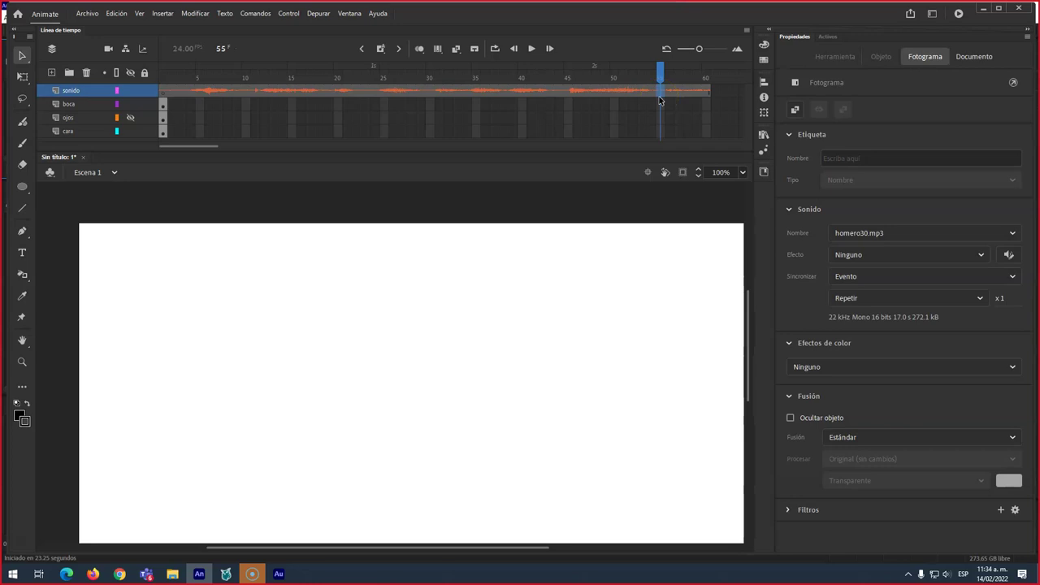
pyautogui.rightClick(664, 93)
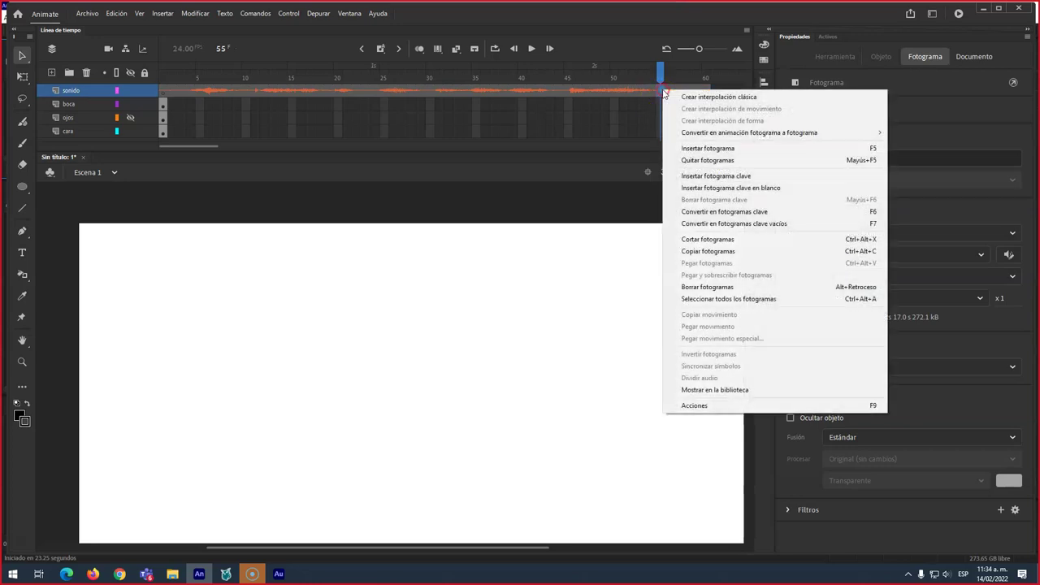
pyautogui.click(696, 162)
pyautogui.rightClick(664, 94)
pyautogui.press('Escape')
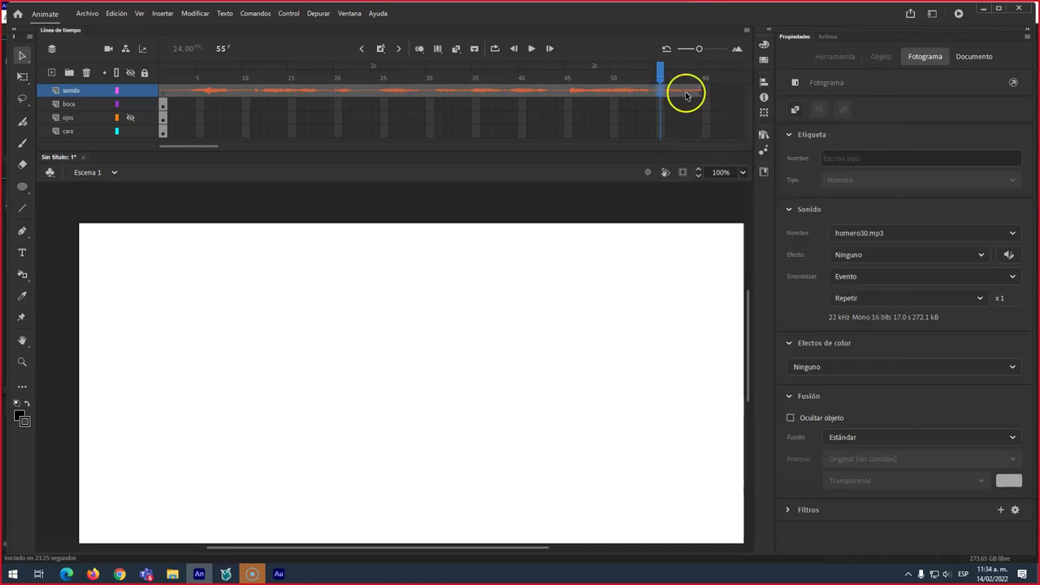
pyautogui.rightClick(696, 93)
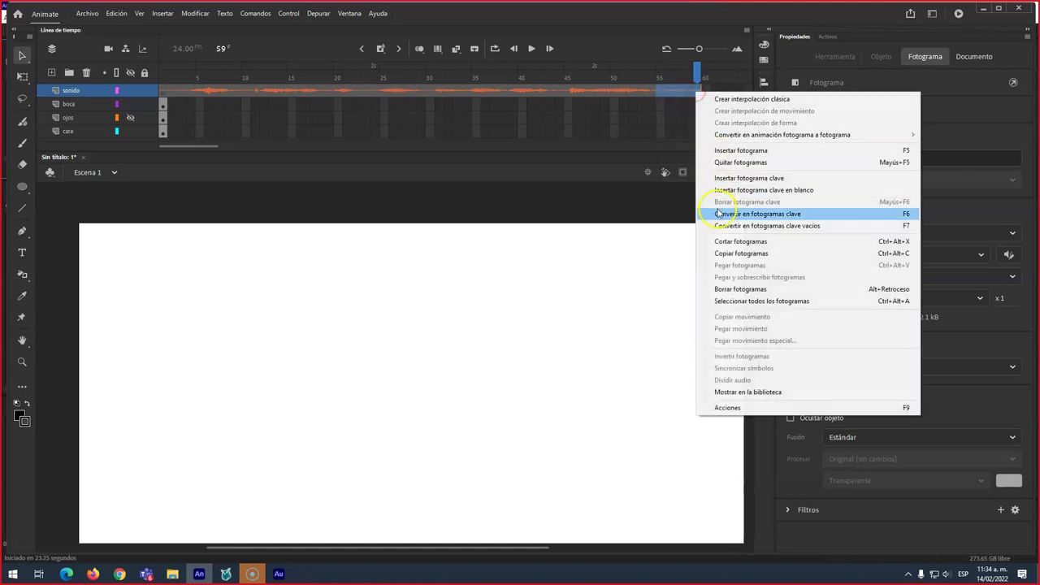
pyautogui.click(736, 162)
# - Replay the sound from frame 1 and remove frame 54 from the sonido layer
pyautogui.moveTo(665, 77); pyautogui.dragTo(164, 73)
pyautogui.press('Return')
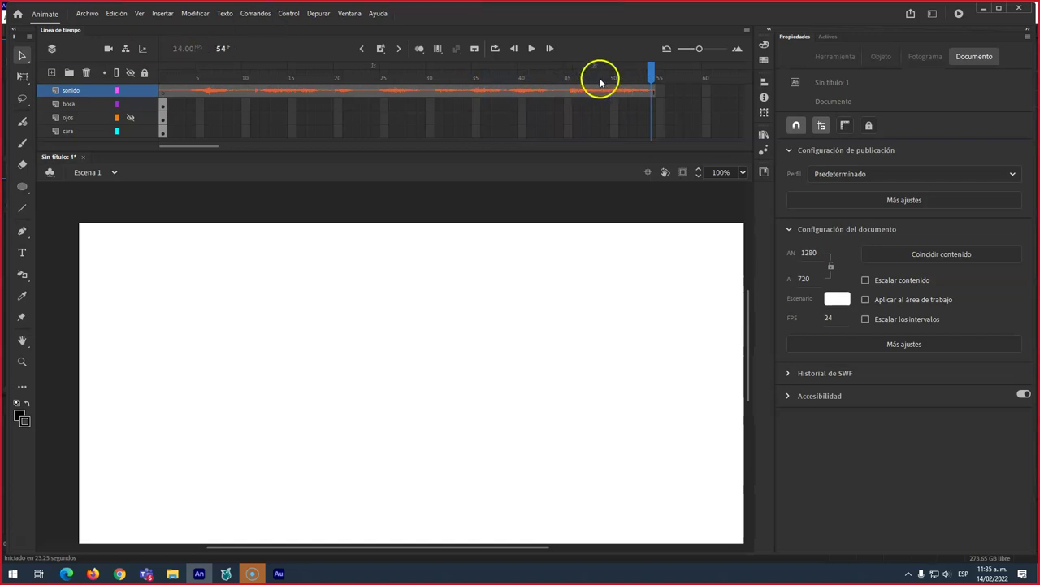
pyautogui.rightClick(651, 97)
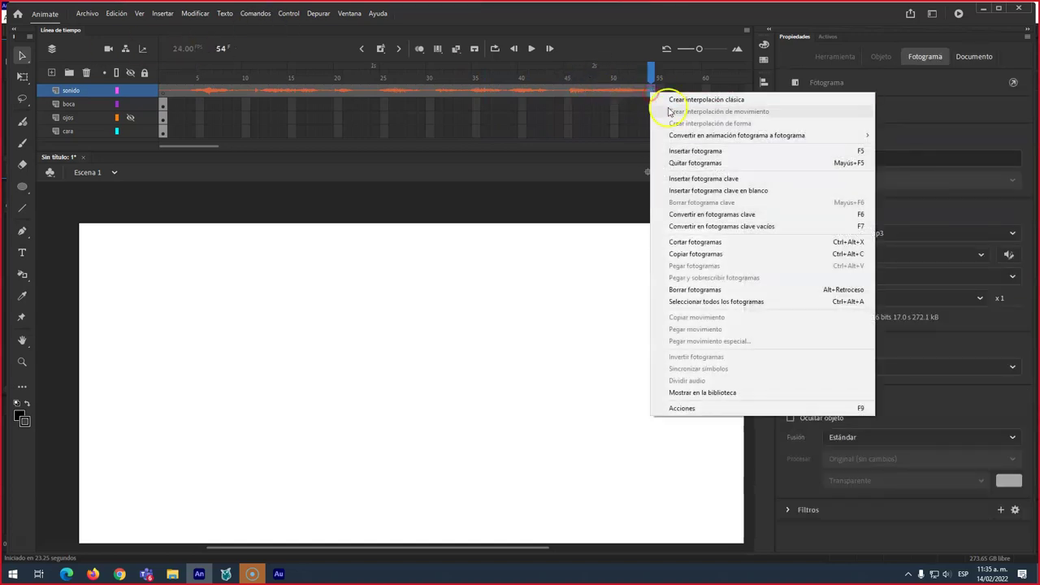
pyautogui.click(681, 163)
# - Play the sonido layer's sound from frame 30 and again from frame 1 to check where it ends
pyautogui.moveTo(646, 74); pyautogui.dragTo(431, 54)
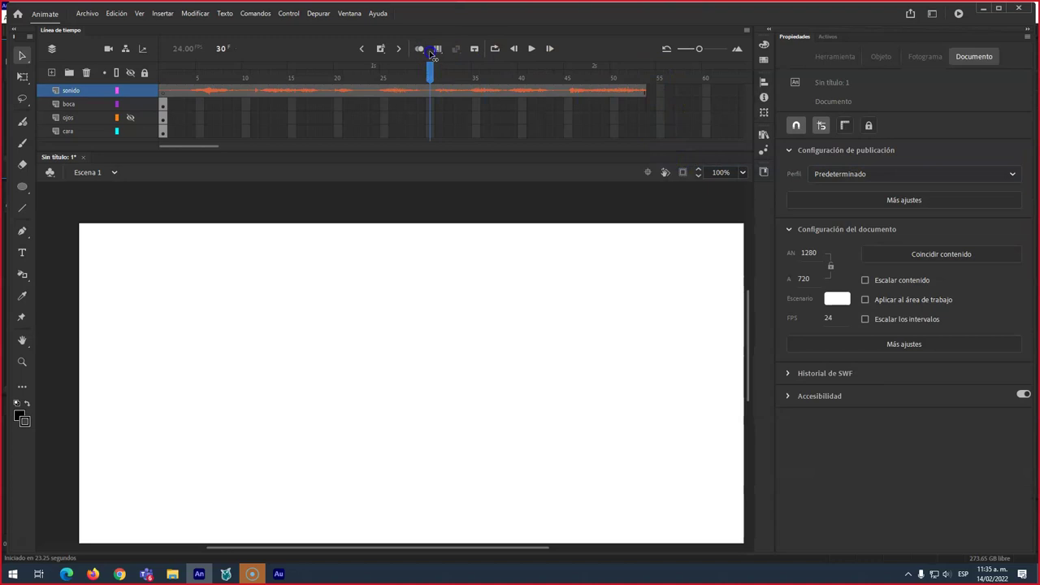
pyautogui.press('Return')
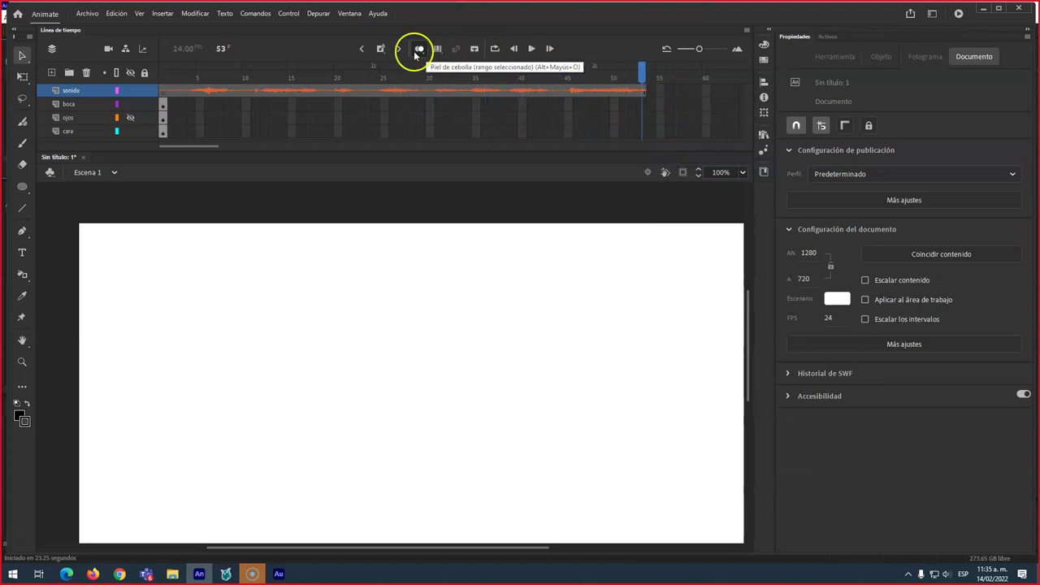
pyautogui.moveTo(643, 71); pyautogui.dragTo(106, 49)
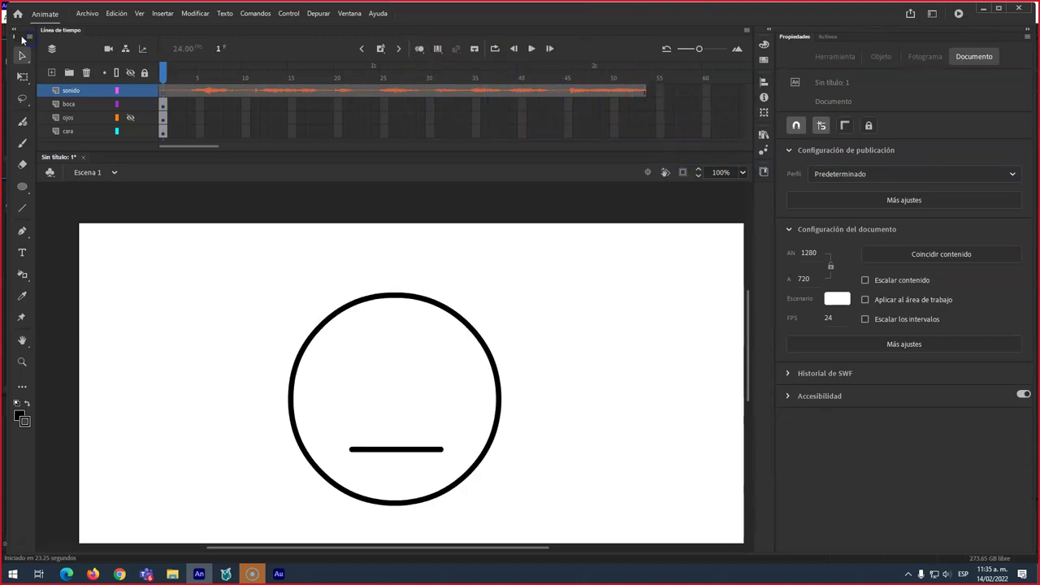
pyautogui.press('Return')
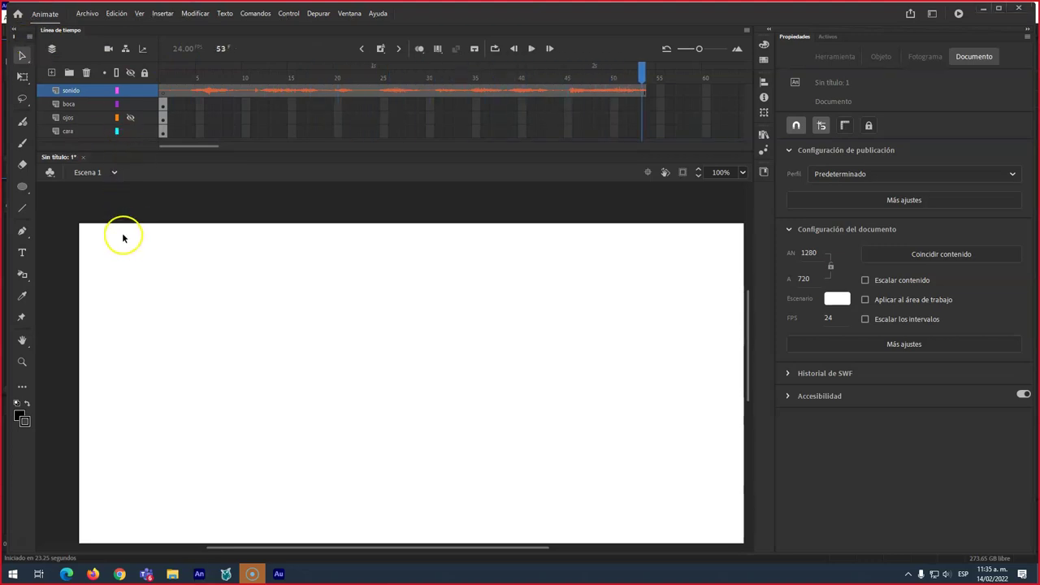
# - Switch to Adobe Audition and open the homero30 MP3 file from the Descargas folder
pyautogui.hotkey('alt', 'Tab')
pyautogui.hotkey('alt', 'Tab')
pyautogui.hotkey('alt', 'Tab')
pyautogui.hotkey('alt', 'Tab')
pyautogui.hotkey('alt', 'Tab')
pyautogui.hotkey('alt', 'Tab')
pyautogui.hotkey('alt', 'Tab')
pyautogui.hotkey('alt', 'Tab')
pyautogui.hotkey('alt', 'Tab')
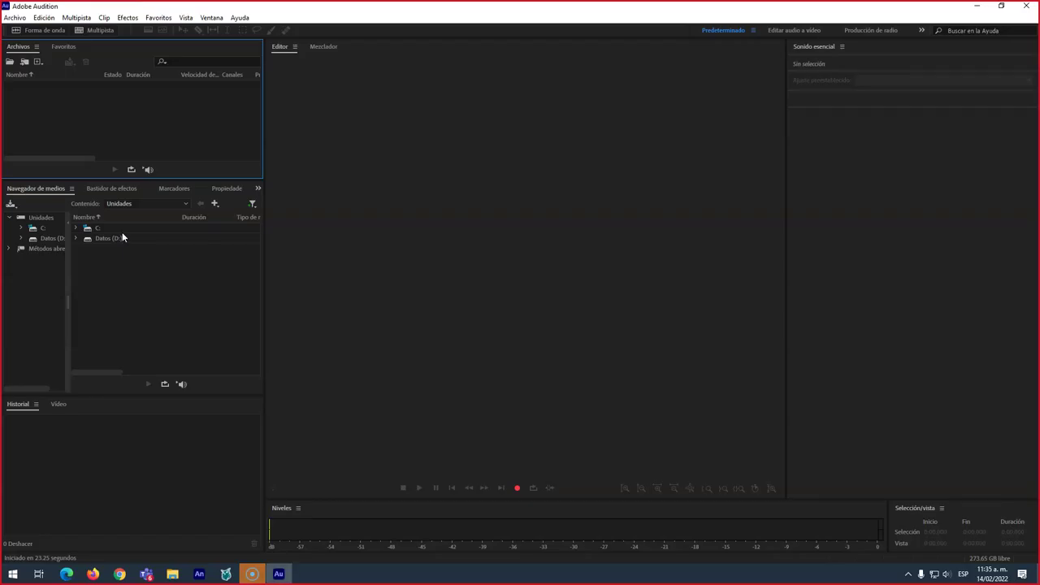
pyautogui.click(27, 51)
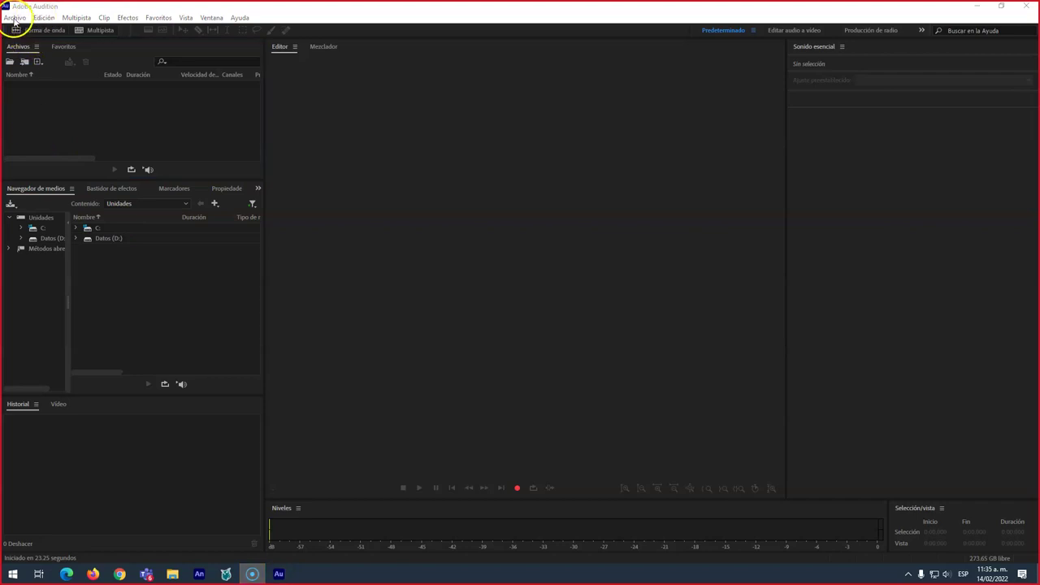
pyautogui.click(14, 18)
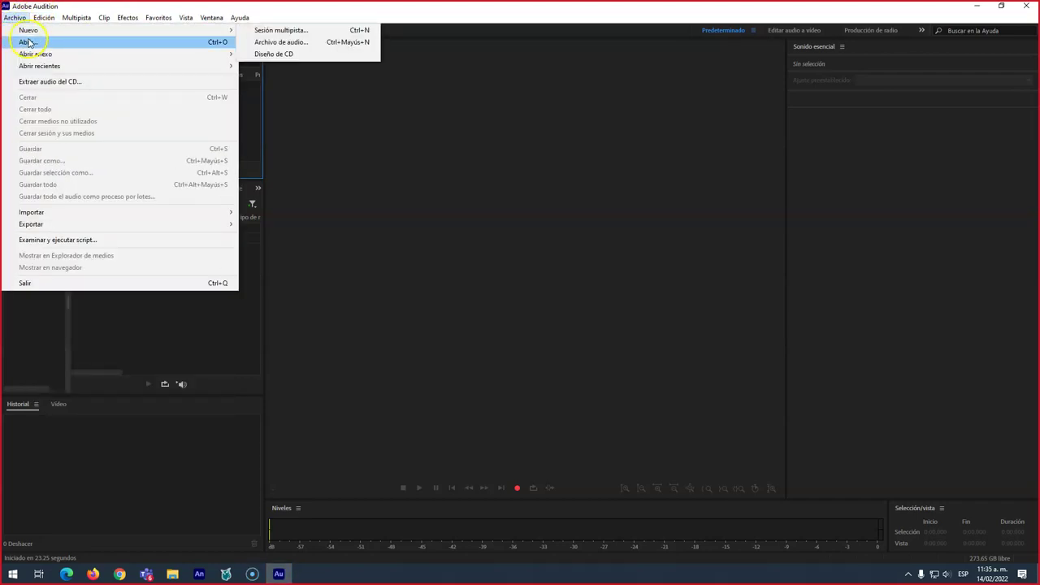
pyautogui.click(28, 43)
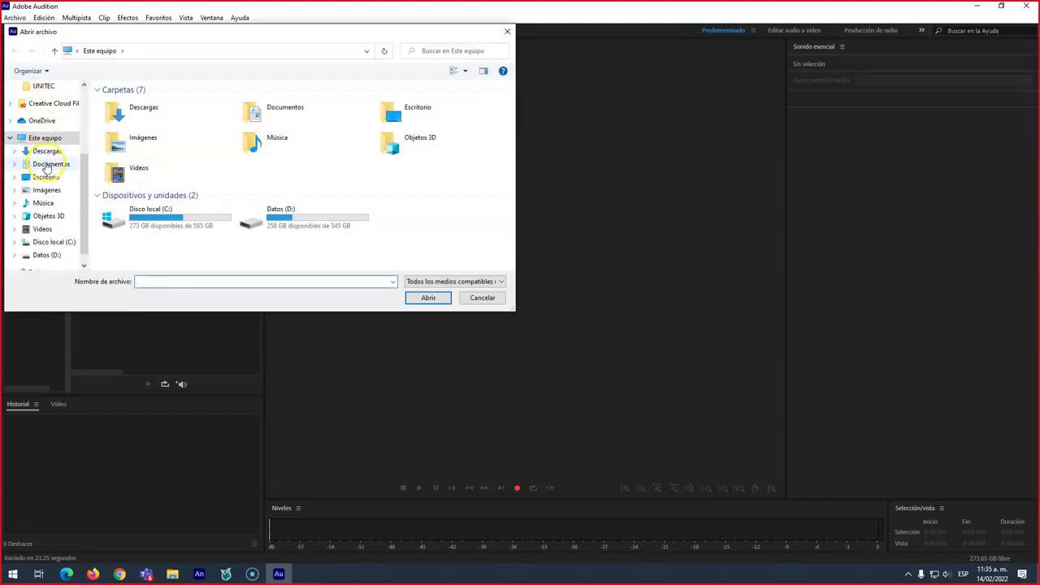
pyautogui.click(46, 151)
pyautogui.click(129, 119)
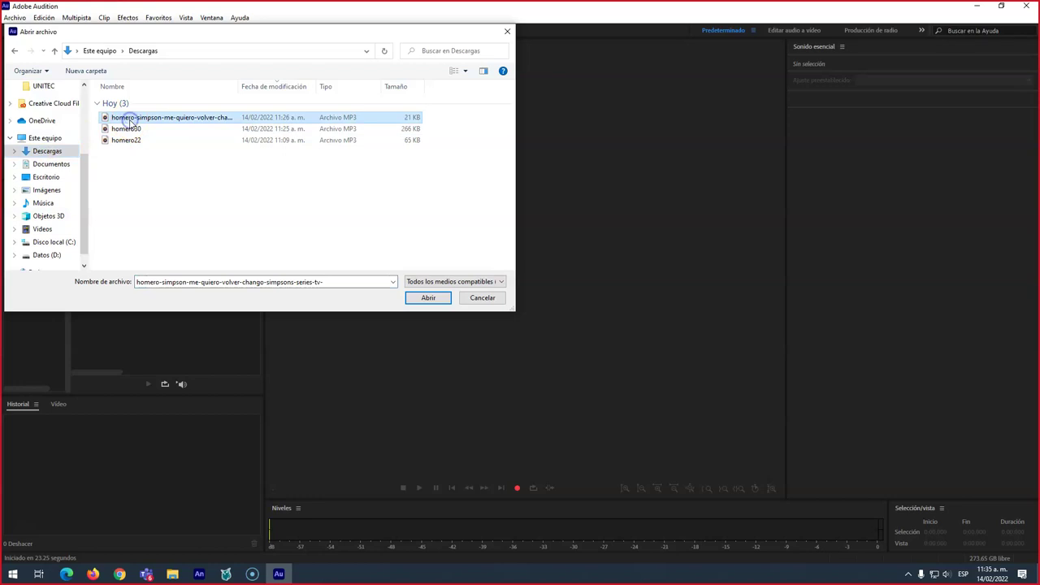
pyautogui.click(124, 130)
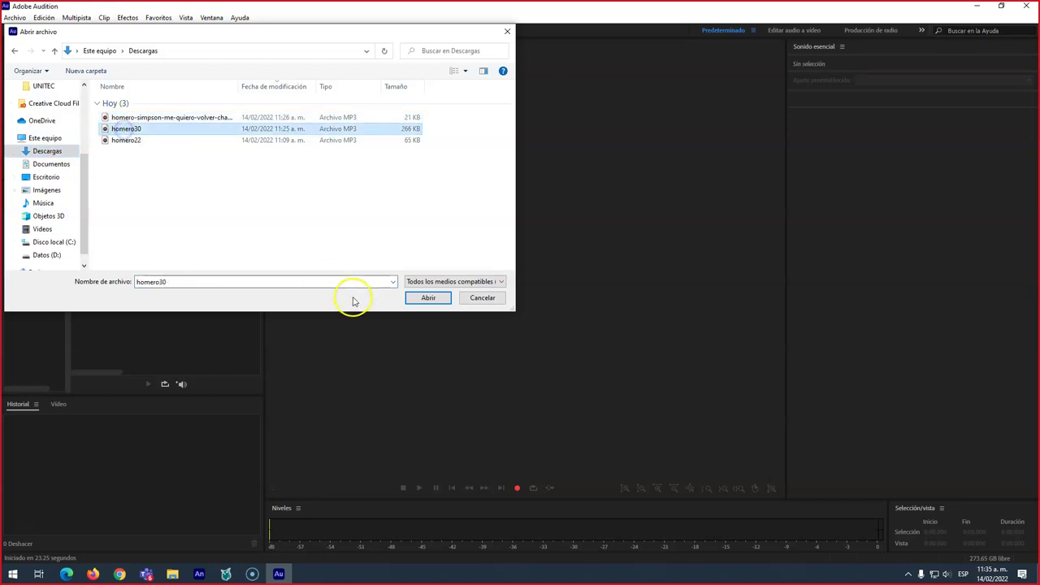
pyautogui.click(430, 301)
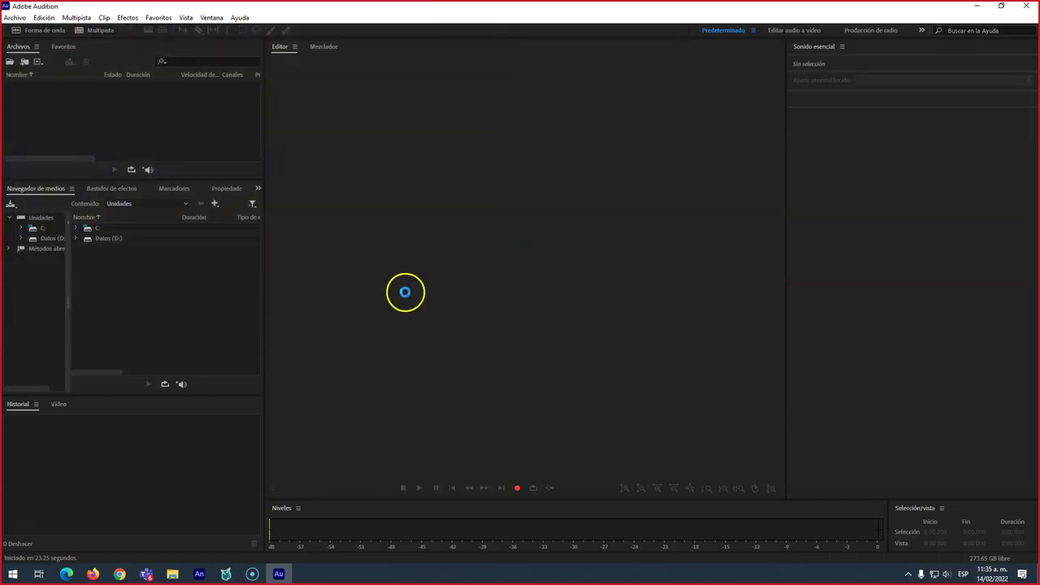
# - Listen to the beginning of homero30.mp3 in short passages and place the playhead at 0:02.641
pyautogui.press('space')
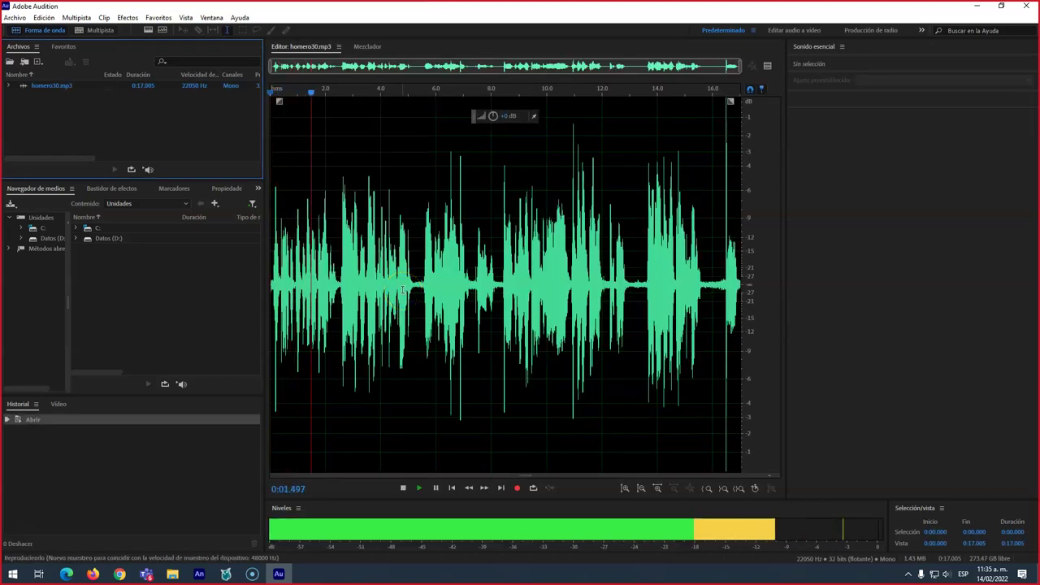
pyautogui.press('space')
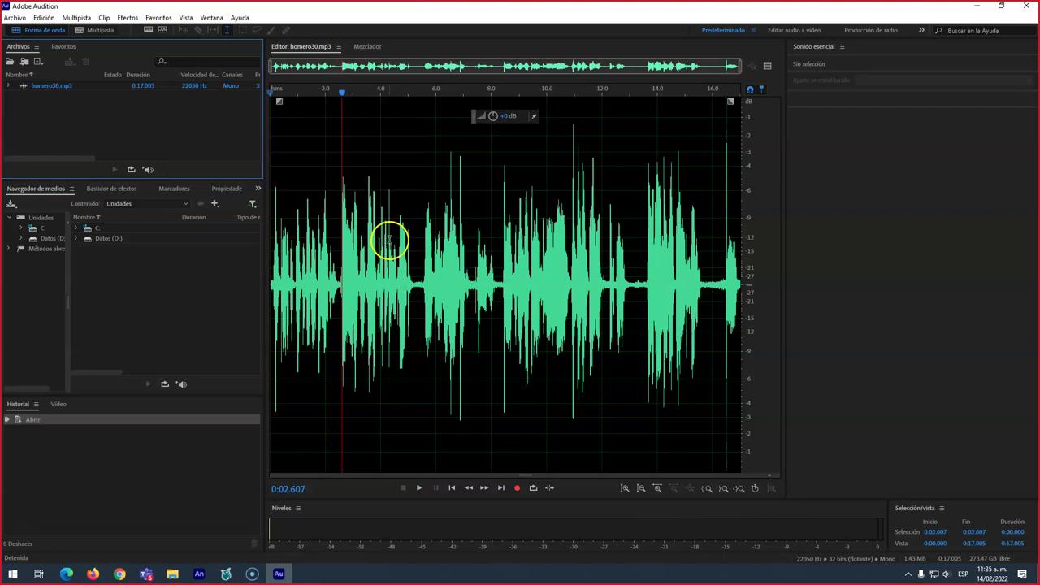
pyautogui.press('space')
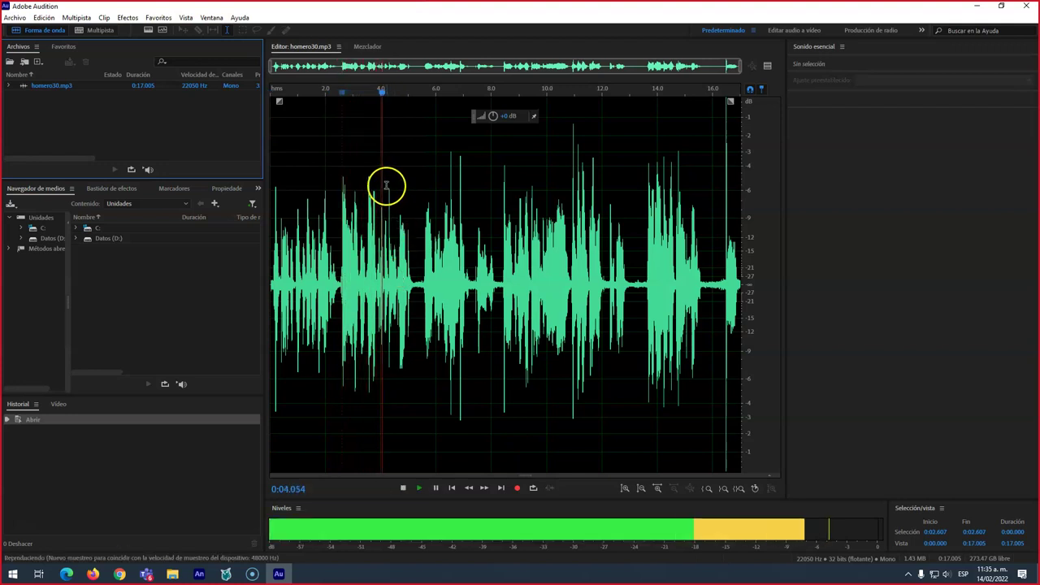
pyautogui.press('space')
pyautogui.moveTo(424, 98); pyautogui.dragTo(343, 93)
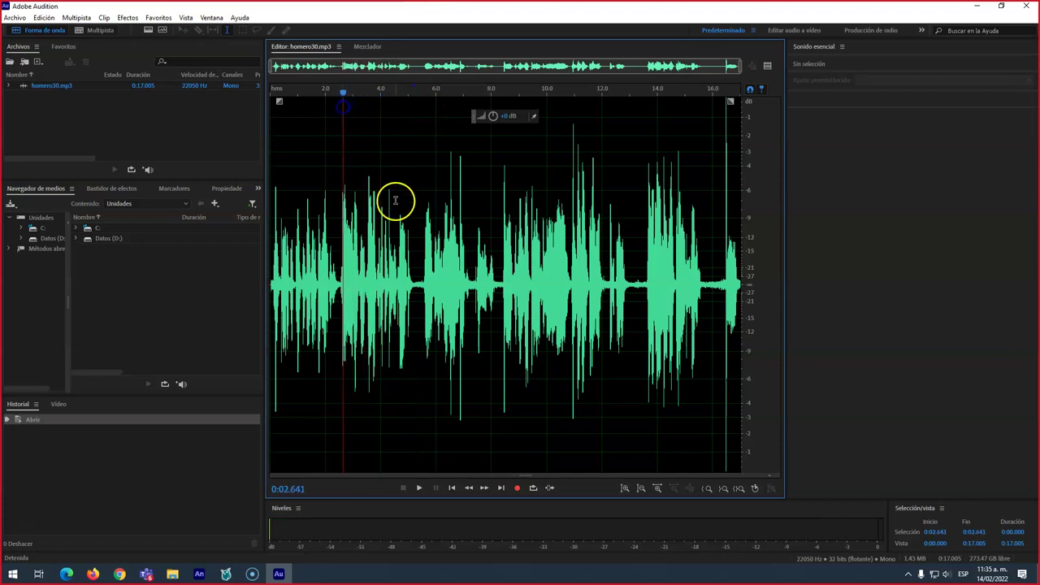
# - Examine the homero30.mp3 waveform around 0:02.641 at sample level and at wider time ranges
pyautogui.press('=')
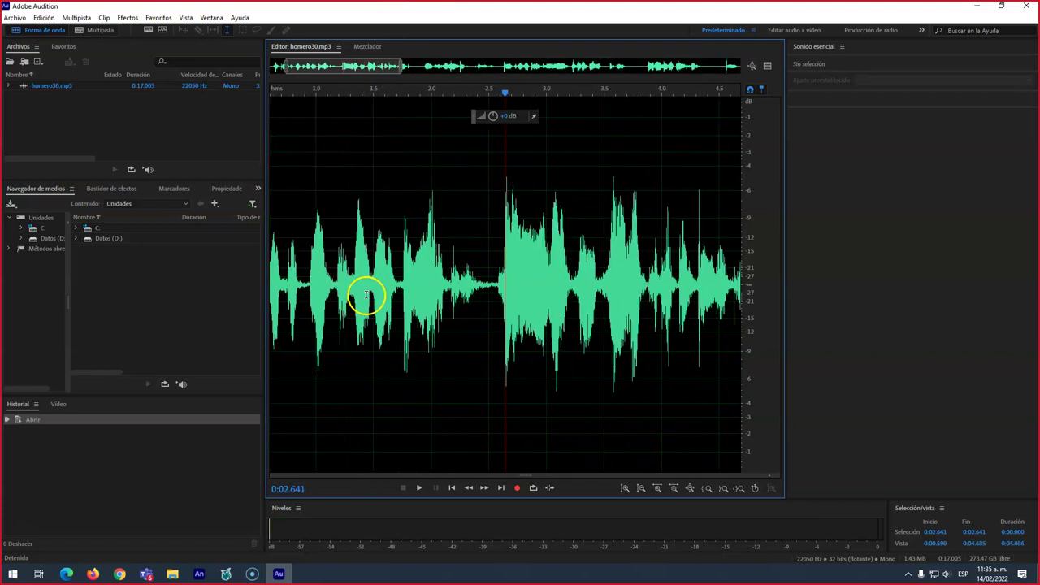
pyautogui.press('=')
pyautogui.press('=')
pyautogui.press('=')
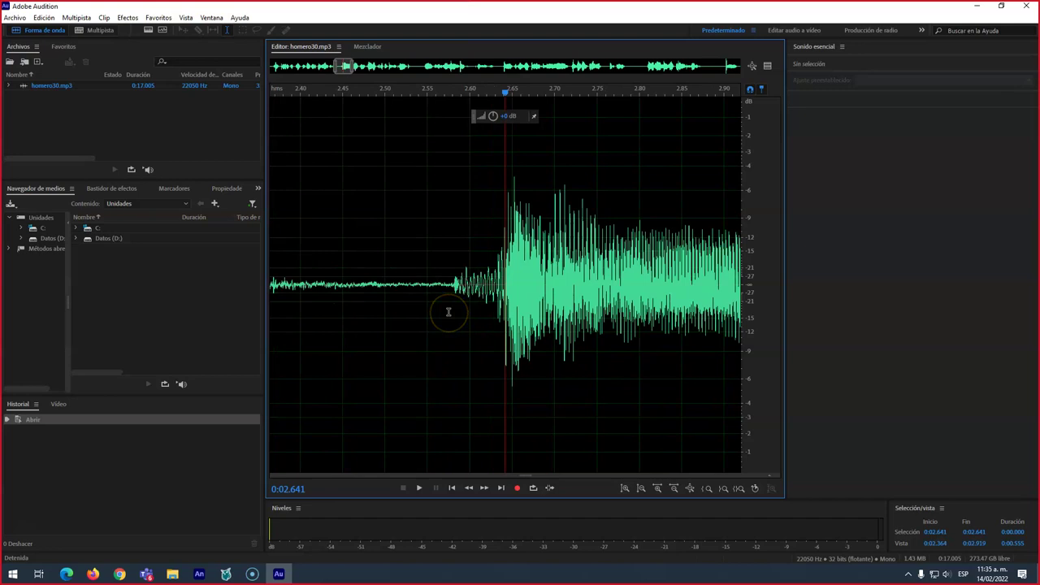
pyautogui.press('-')
pyautogui.press('-')
pyautogui.press('-')
pyautogui.press('-')
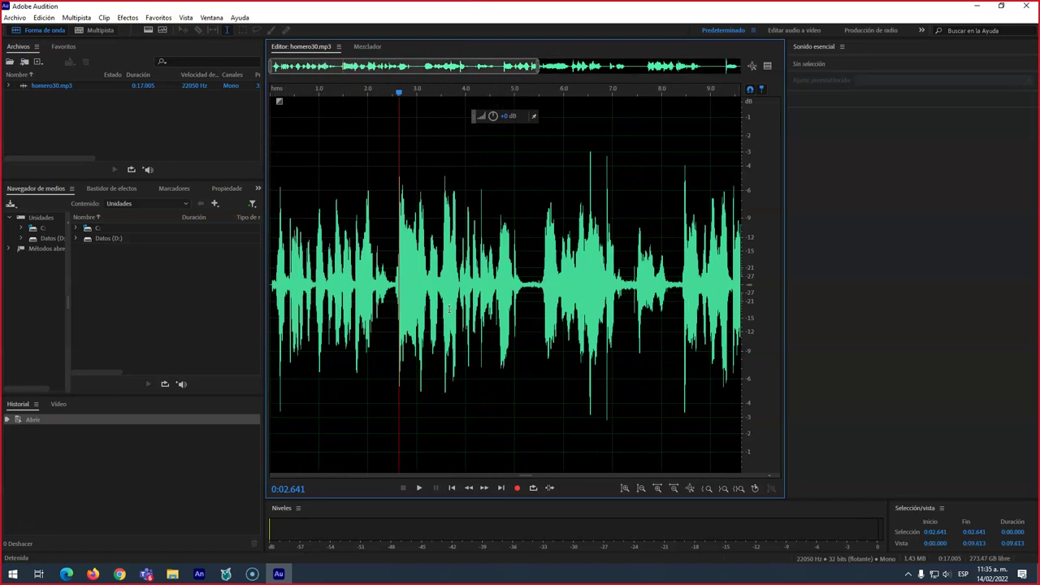
pyautogui.press('=')
pyautogui.press('=')
pyautogui.press('=')
pyautogui.press('=')
pyautogui.press('=')
pyautogui.press('=')
pyautogui.press('=')
pyautogui.press('=')
pyautogui.press('=')
pyautogui.press('=')
pyautogui.press('=')
pyautogui.press('=')
pyautogui.press('=')
pyautogui.press('=')
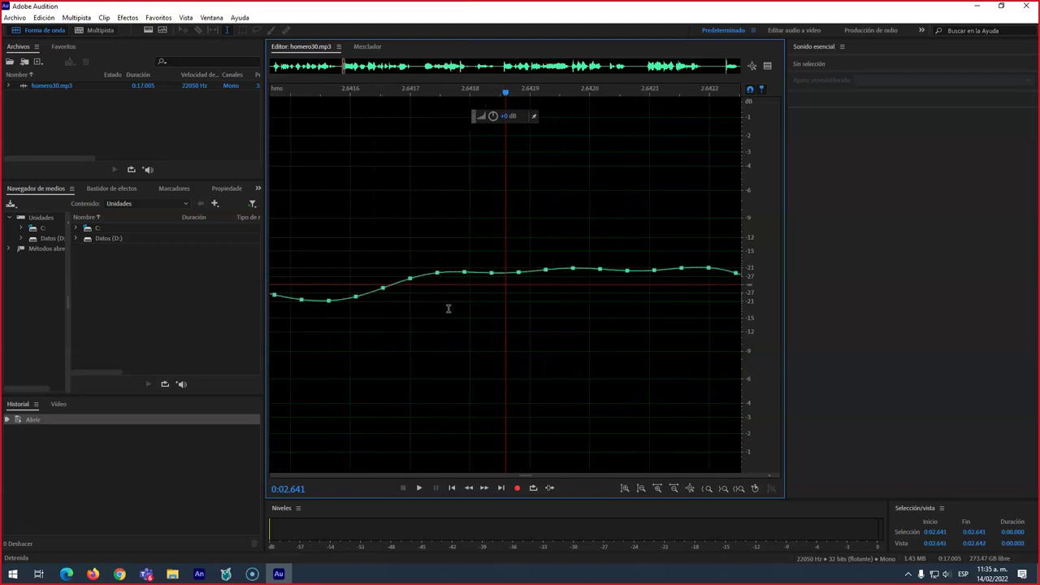
pyautogui.press('-')
pyautogui.press('-')
pyautogui.press('-')
pyautogui.press('-')
pyautogui.press('-')
pyautogui.press('-')
pyautogui.press('-')
pyautogui.press('-')
pyautogui.press('-')
pyautogui.press('-')
pyautogui.press('-')
pyautogui.press('-')
pyautogui.press('-')
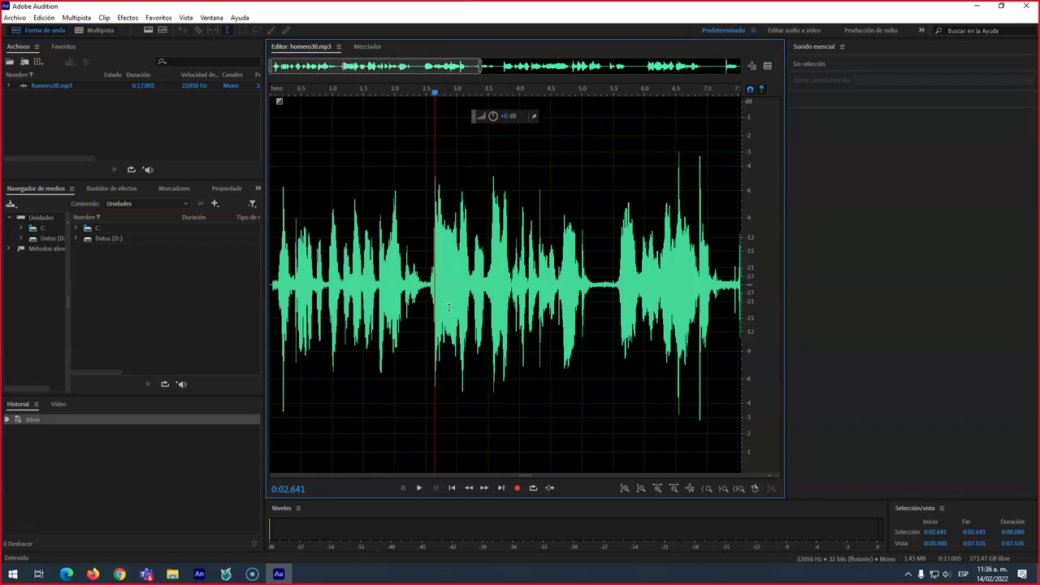
pyautogui.press('-')
# - Delete the audio from 0:02.546 to the end of homero30.mp3 and play what remains
pyautogui.moveTo(364, 92); pyautogui.dragTo(363, 93)
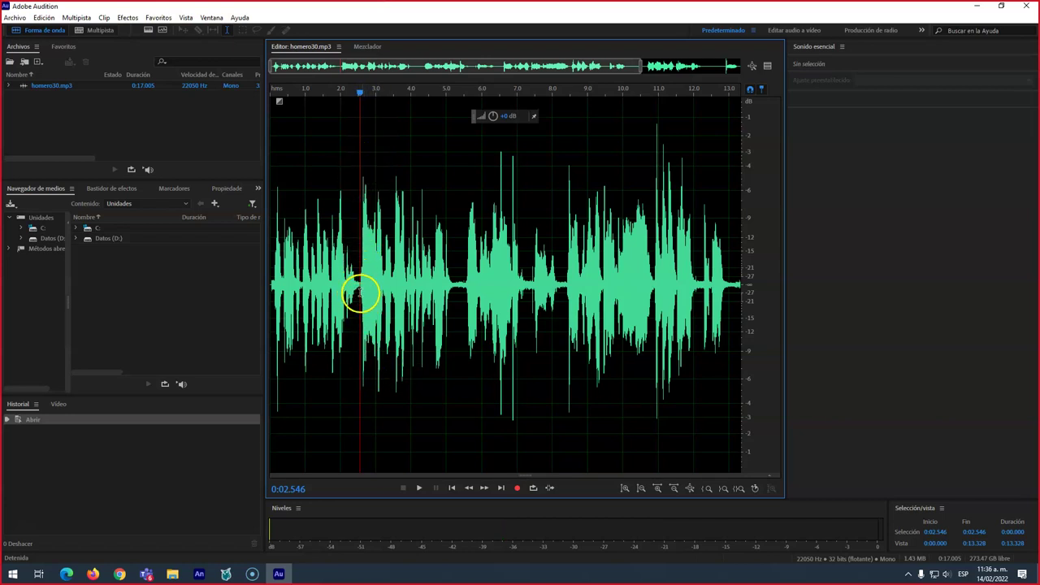
pyautogui.moveTo(359, 285); pyautogui.dragTo(798, 284)
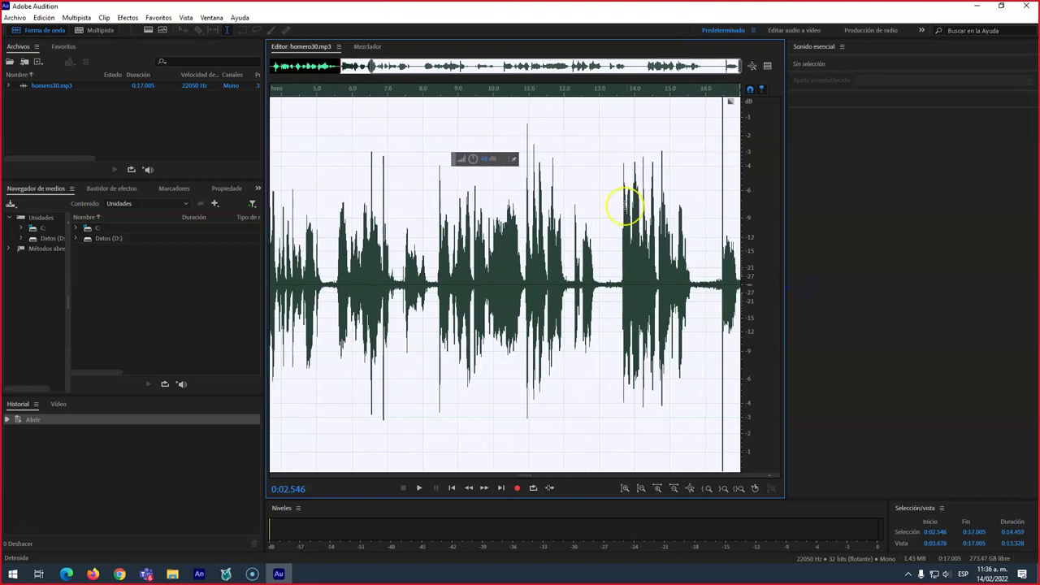
pyautogui.press('Delete')
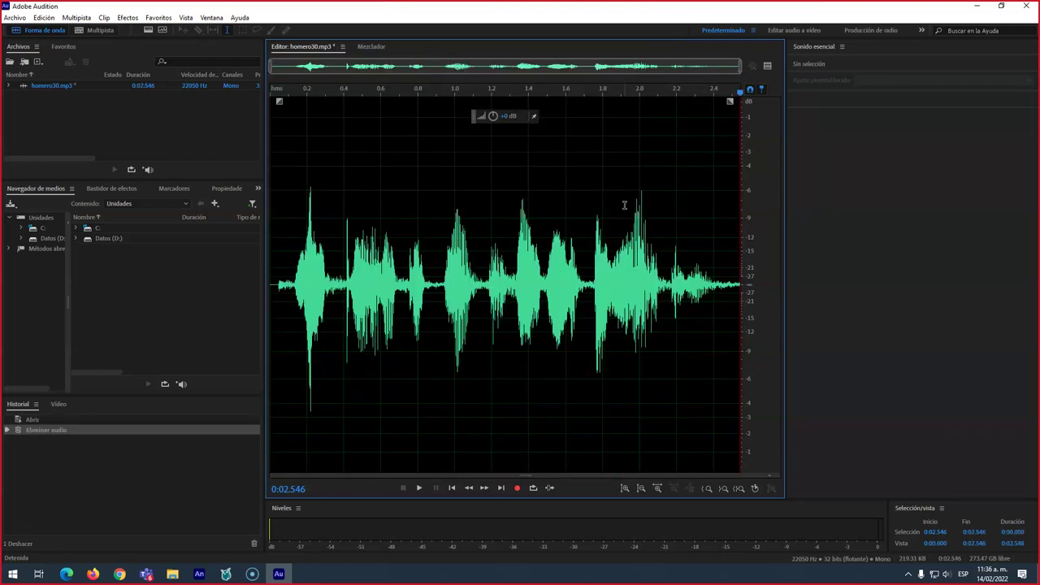
pyautogui.press('space')
pyautogui.press('space')
# - Apply the Desaparecer fade-out twice to the end of the audio, from 0:02.434 to 0:02.546
pyautogui.moveTo(720, 285); pyautogui.dragTo(755, 290)
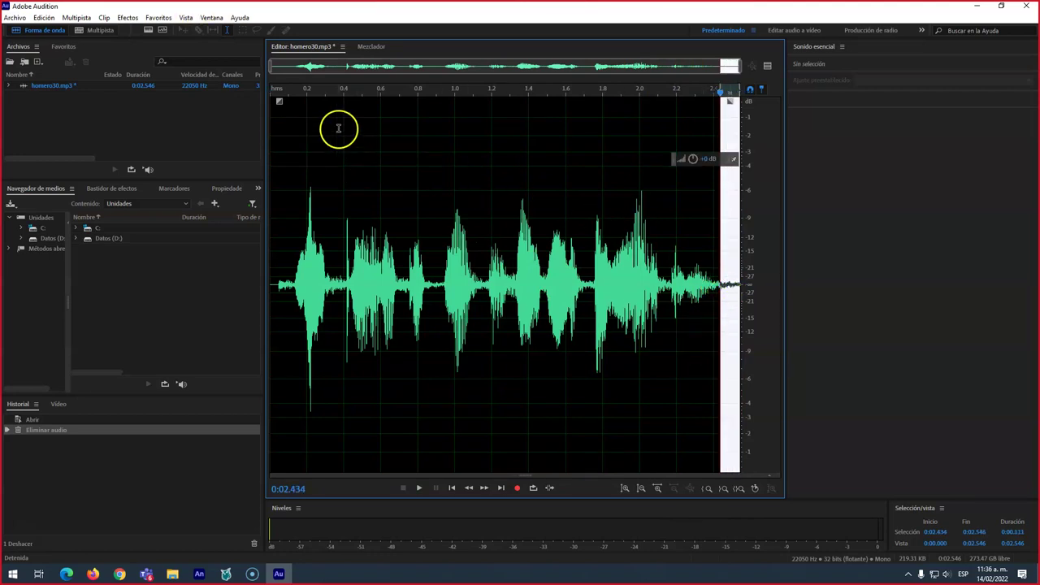
pyautogui.click(157, 18)
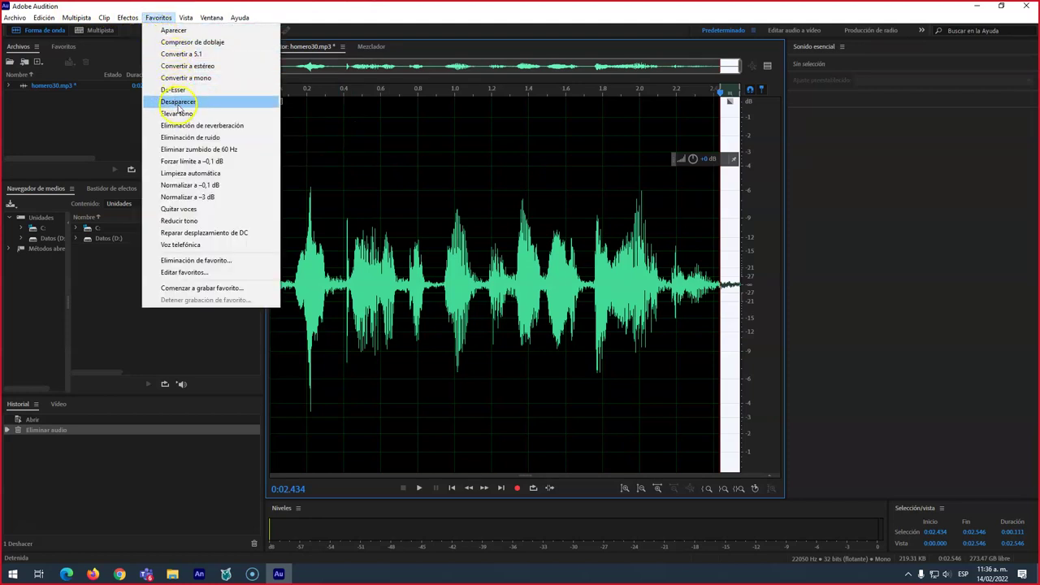
pyautogui.click(179, 103)
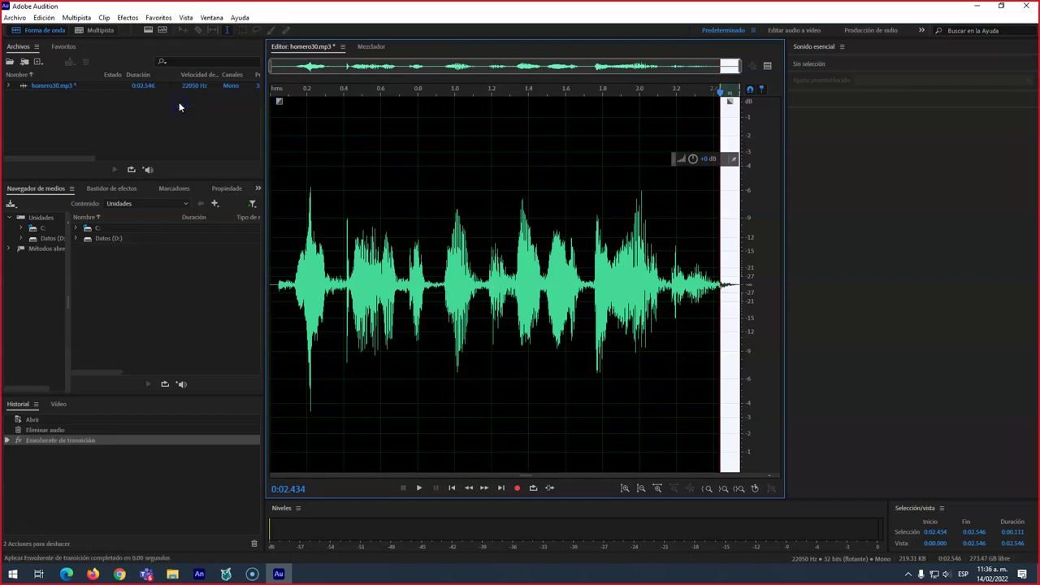
pyautogui.click(160, 18)
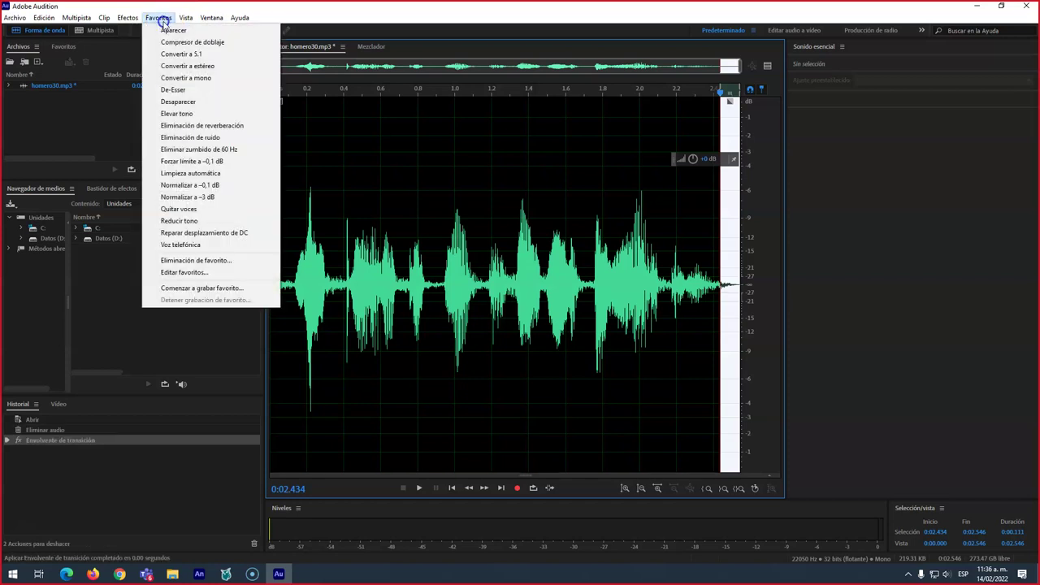
pyautogui.click(178, 103)
# - Apply the Aparecer fade-in twice to the first 0.073 seconds and play the audio from the beginning
pyautogui.click(343, 291)
pyautogui.moveTo(278, 287); pyautogui.dragTo(273, 286)
pyautogui.click(155, 18)
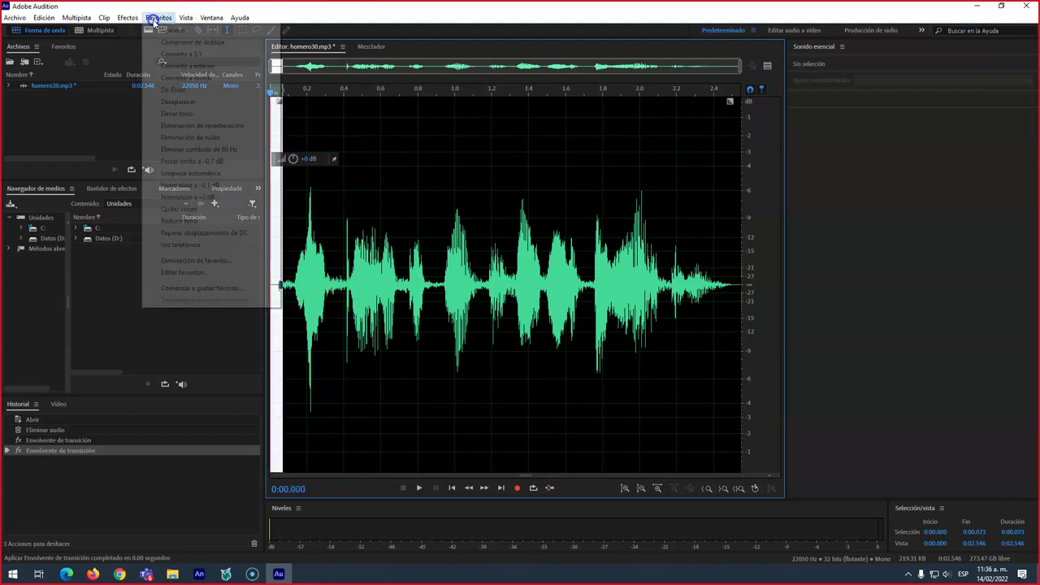
pyautogui.click(166, 31)
pyautogui.click(162, 18)
pyautogui.click(166, 31)
pyautogui.click(272, 284)
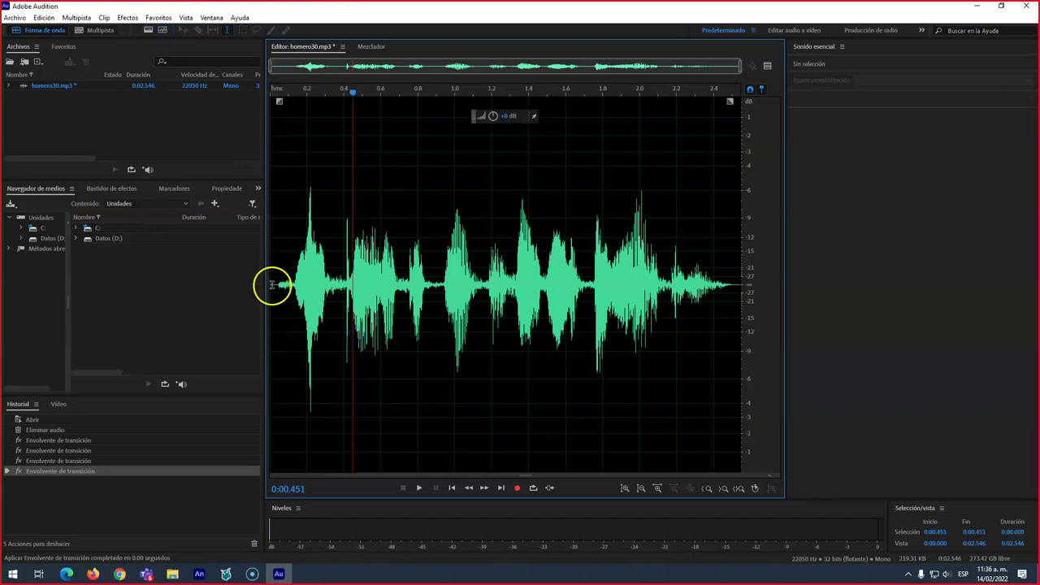
pyautogui.press('space')
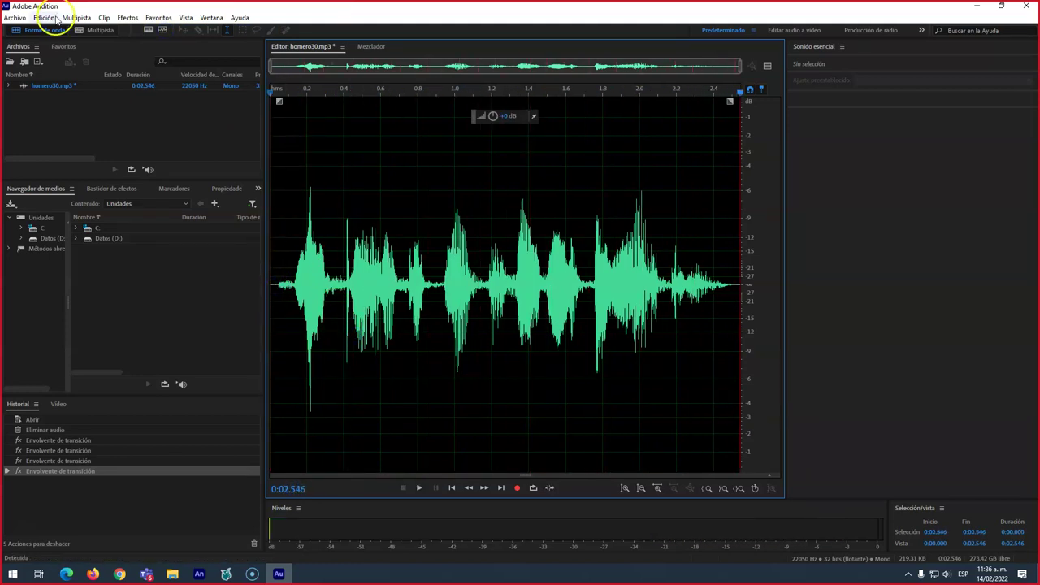
# - Save the trimmed audio as a new MP3 file named noespiesanadie.mp3 and close Audition
pyautogui.click(15, 17)
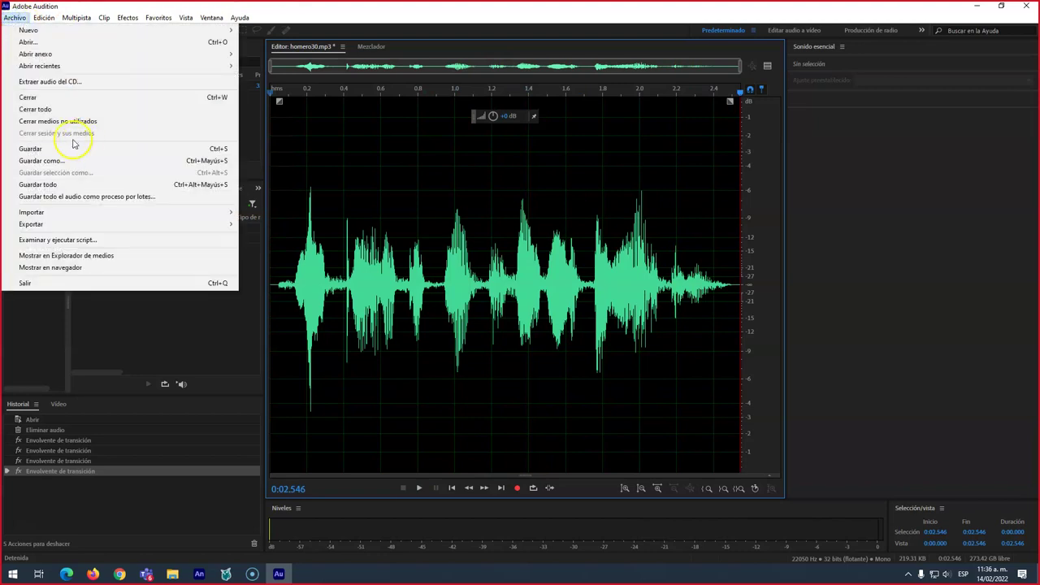
pyautogui.click(47, 161)
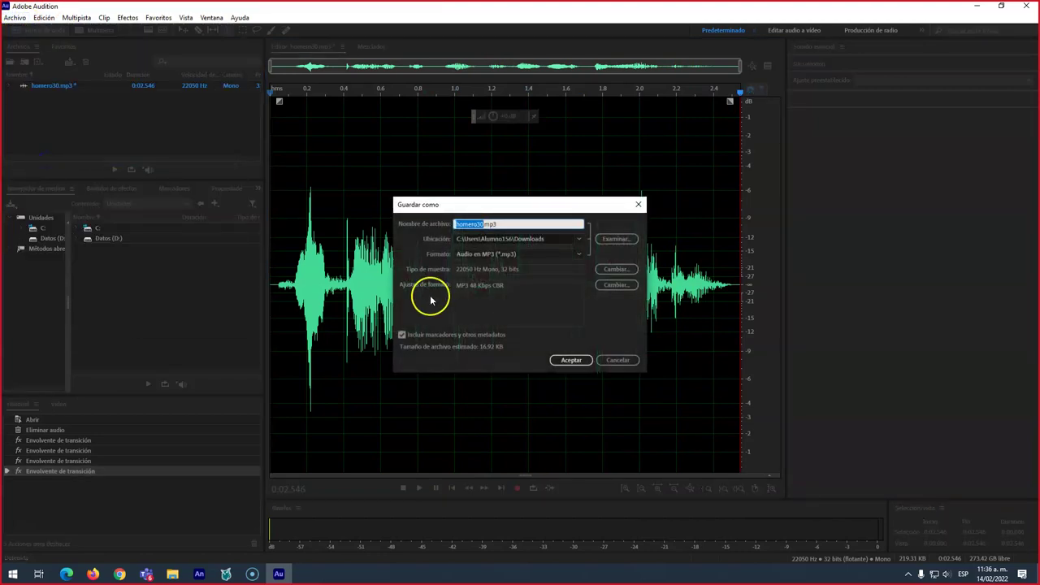
pyautogui.click(484, 224)
pyautogui.moveTo(482, 223); pyautogui.dragTo(421, 228)
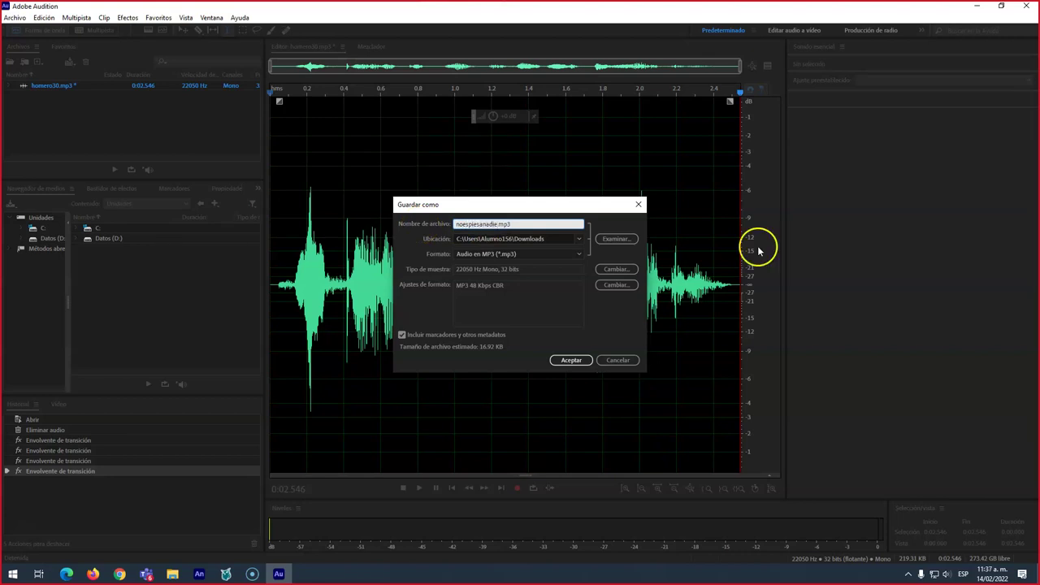
pyautogui.click(497, 225)
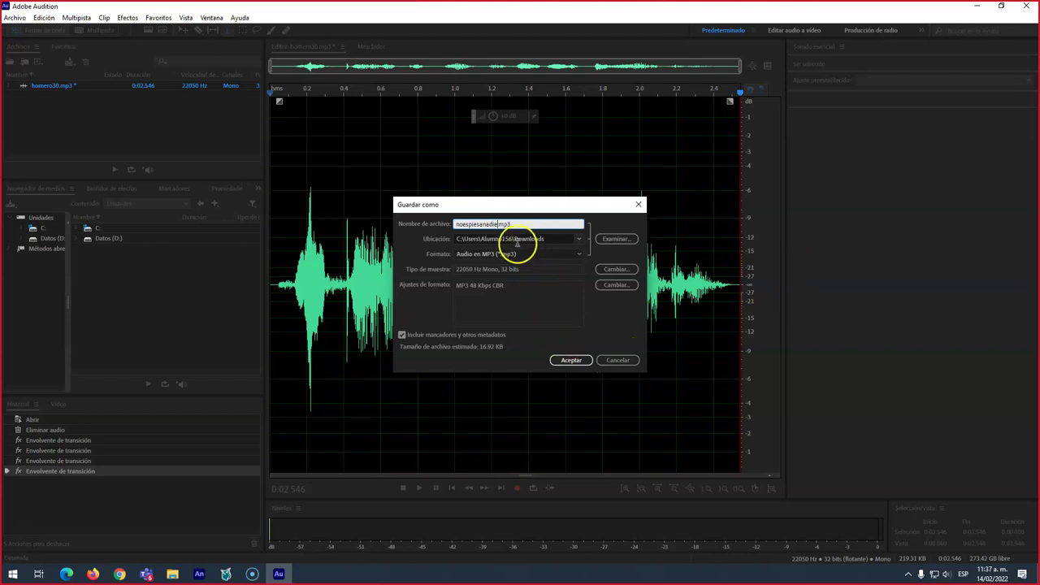
pyautogui.click(615, 239)
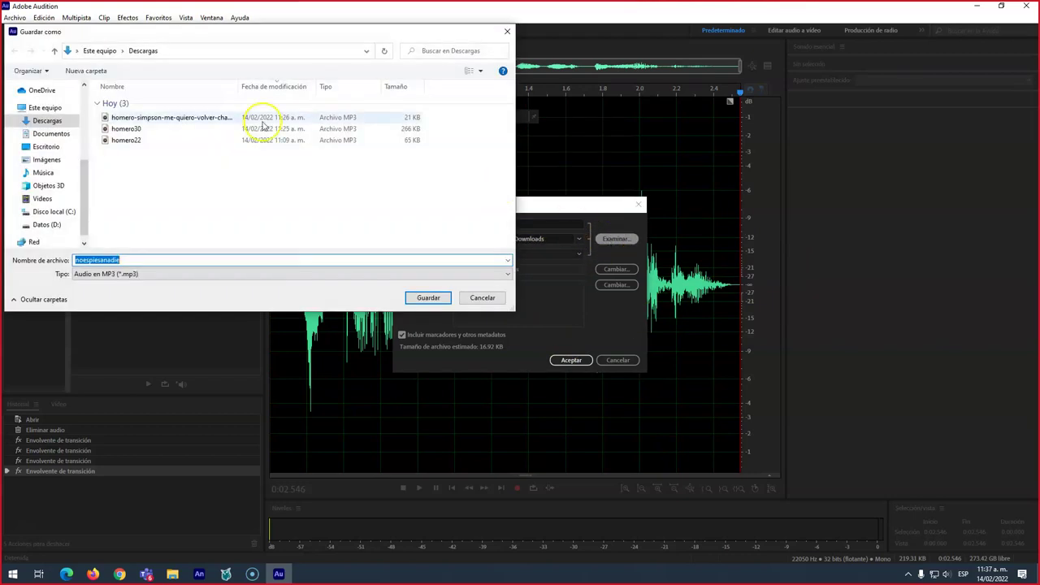
pyautogui.click(101, 51)
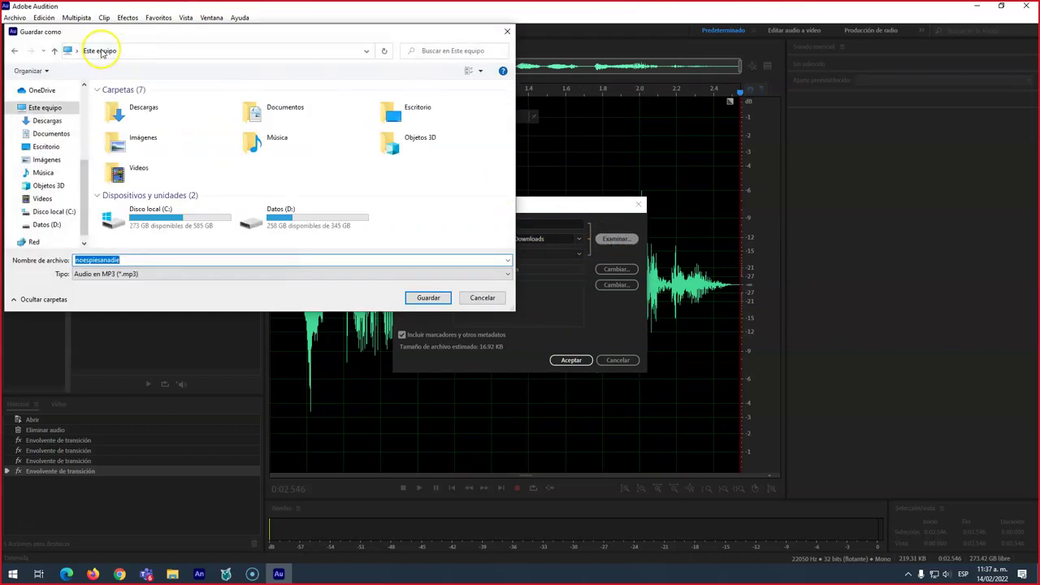
pyautogui.click(422, 298)
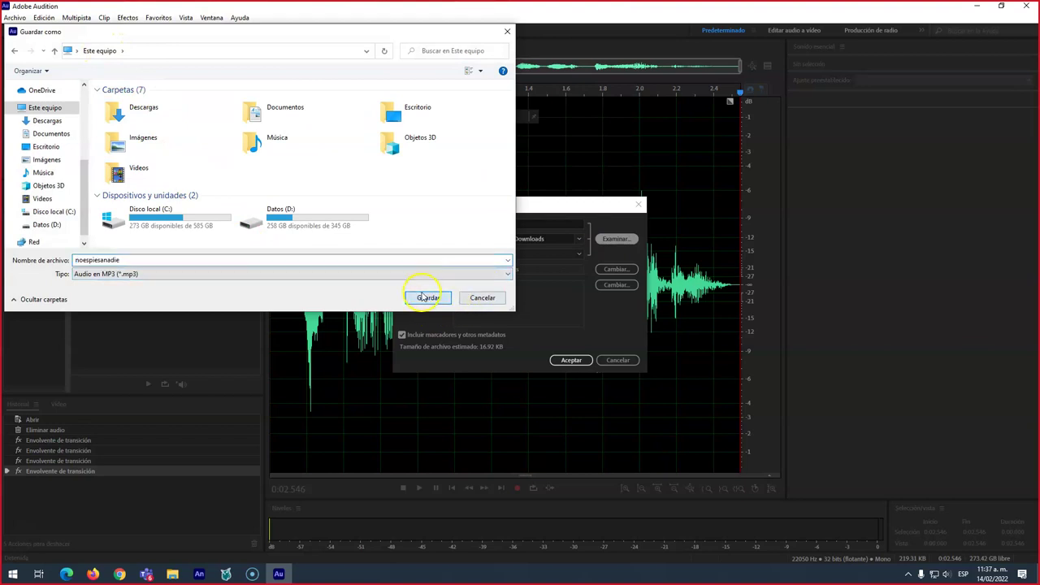
pyautogui.click(567, 361)
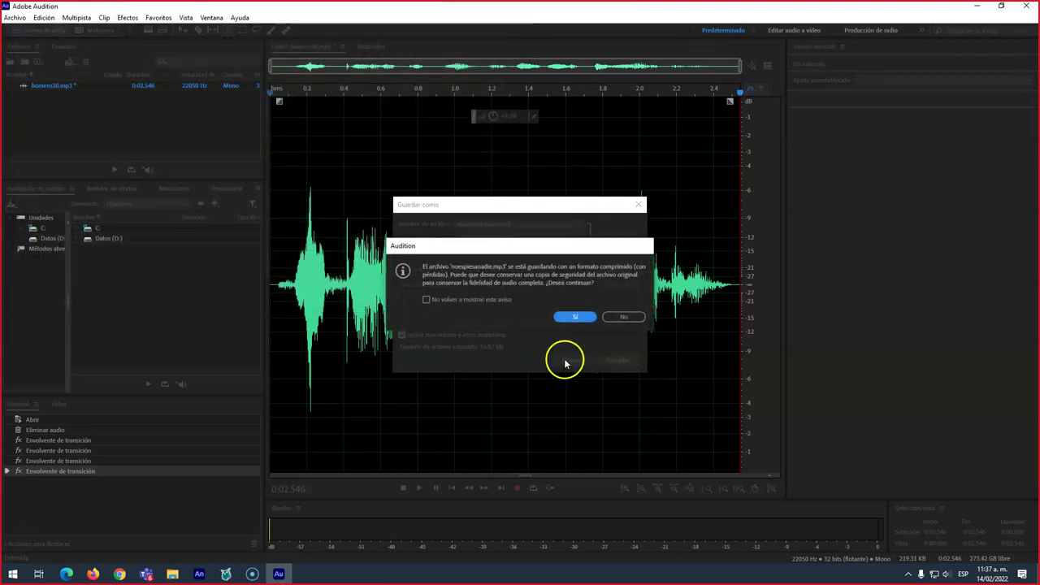
pyautogui.click(567, 317)
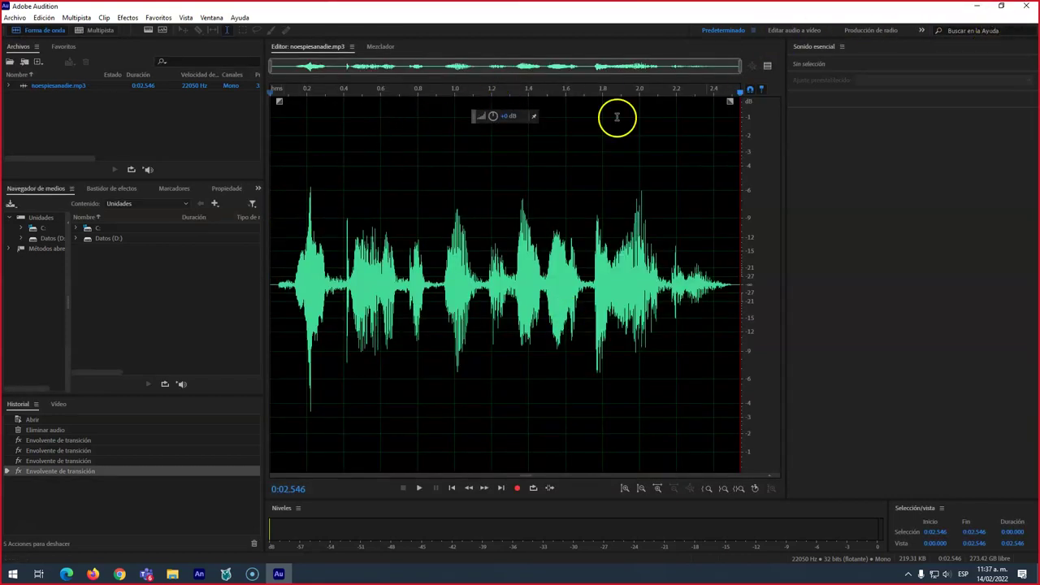
pyautogui.click(1029, 7)
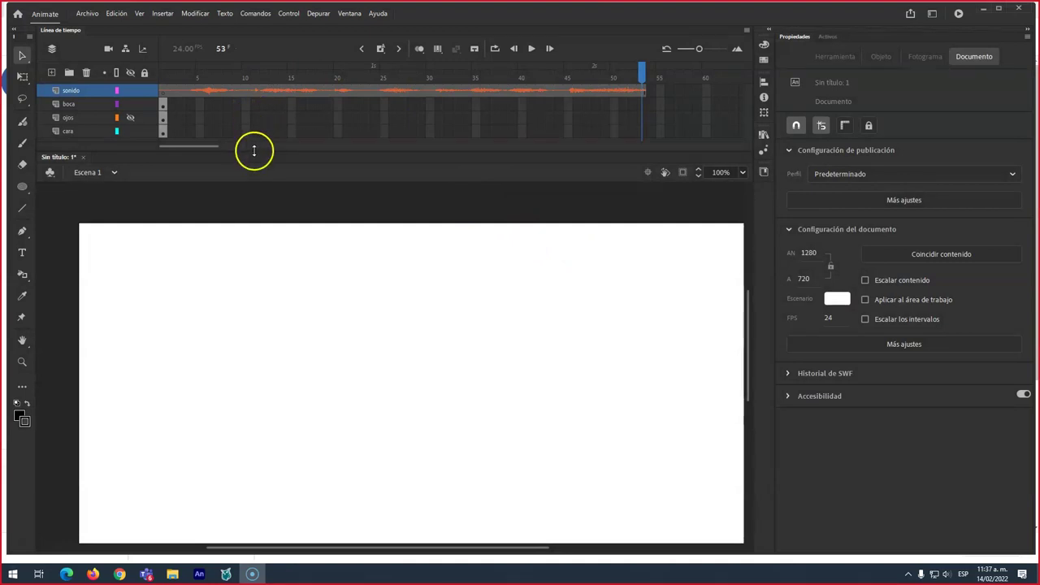
# - Try to import the trimmed MP3 into the Animate library, looking in the Escritorio folder with the Sonido MP3 filter
pyautogui.click(87, 13)
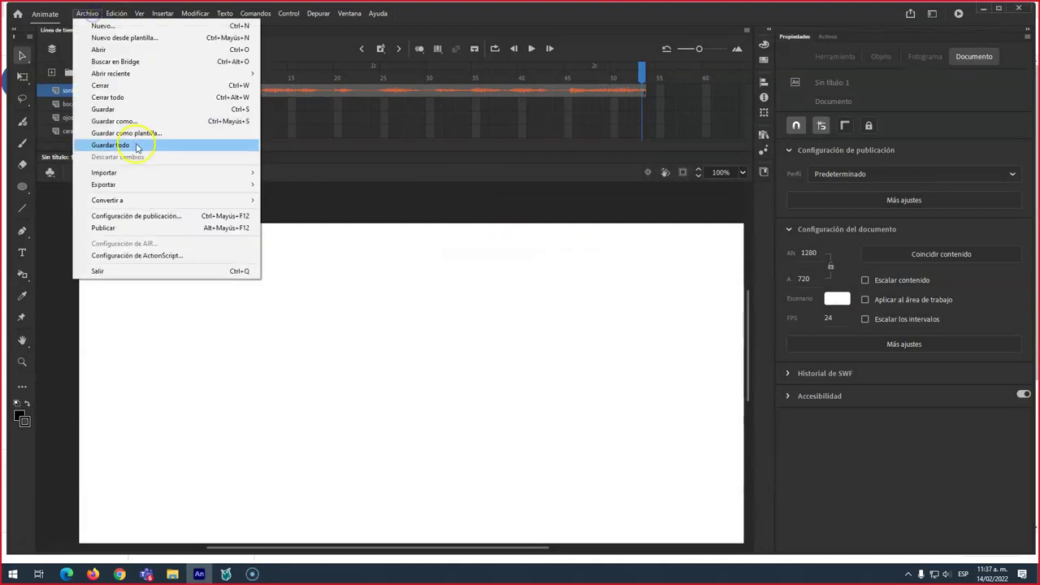
pyautogui.moveTo(104, 172)
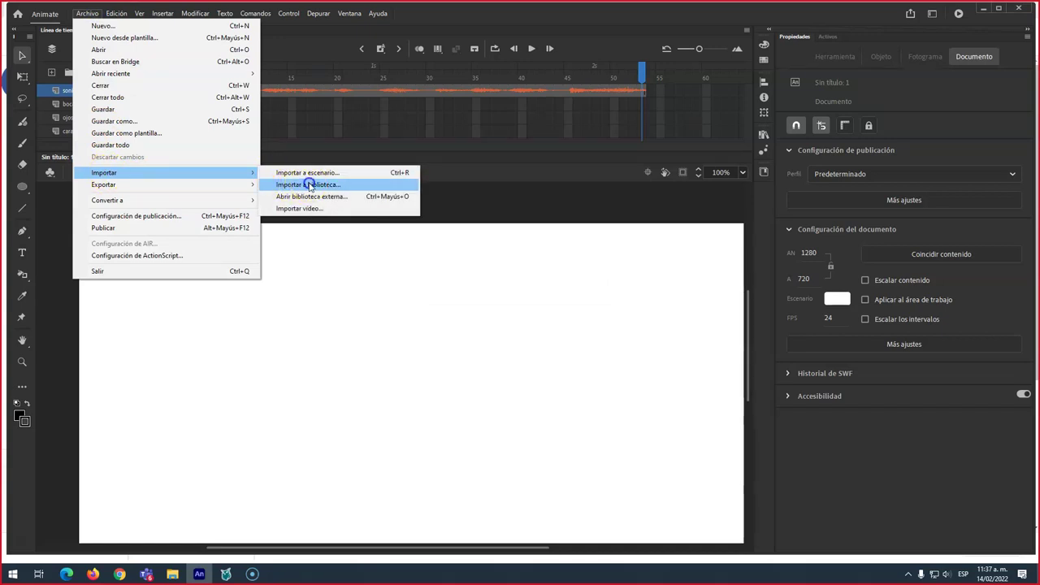
pyautogui.click(309, 185)
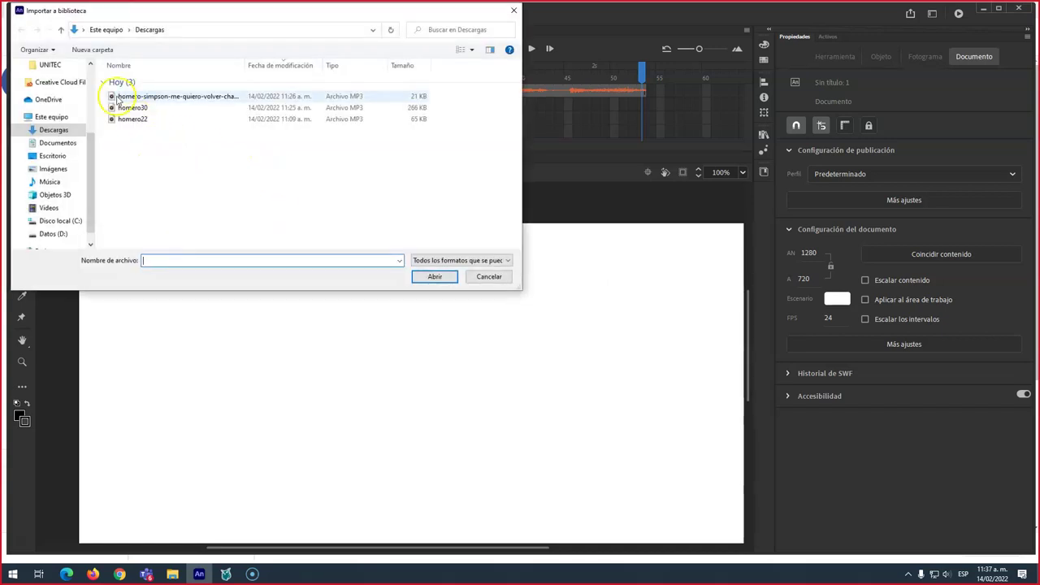
pyautogui.click(54, 156)
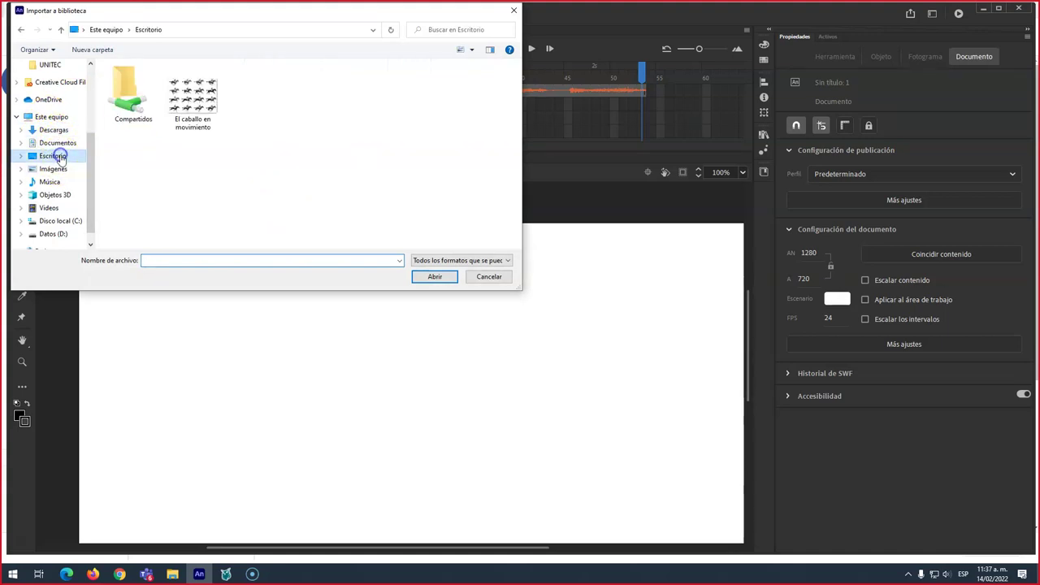
pyautogui.click(194, 99)
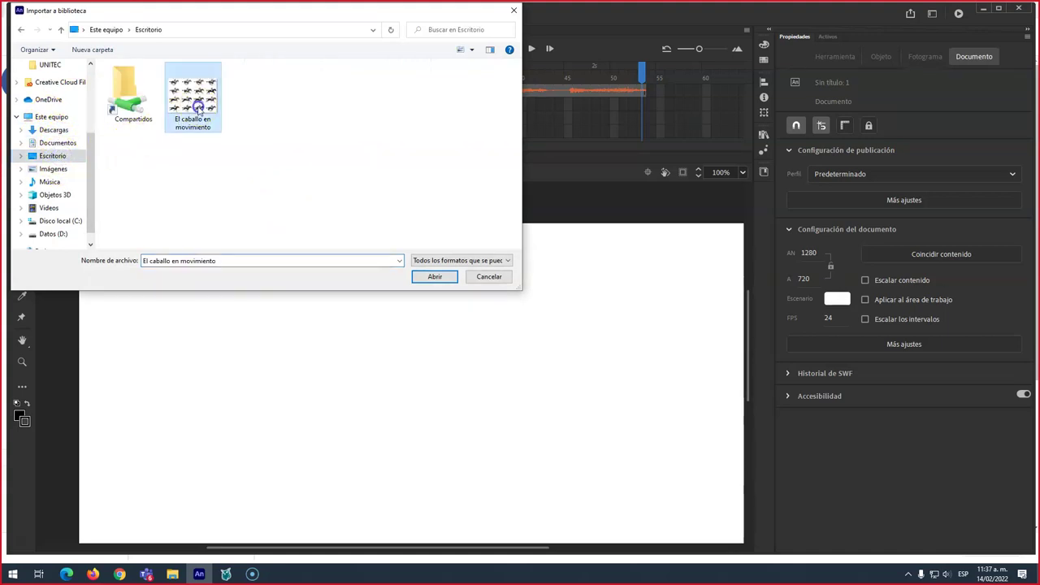
pyautogui.click(175, 171)
pyautogui.click(373, 262)
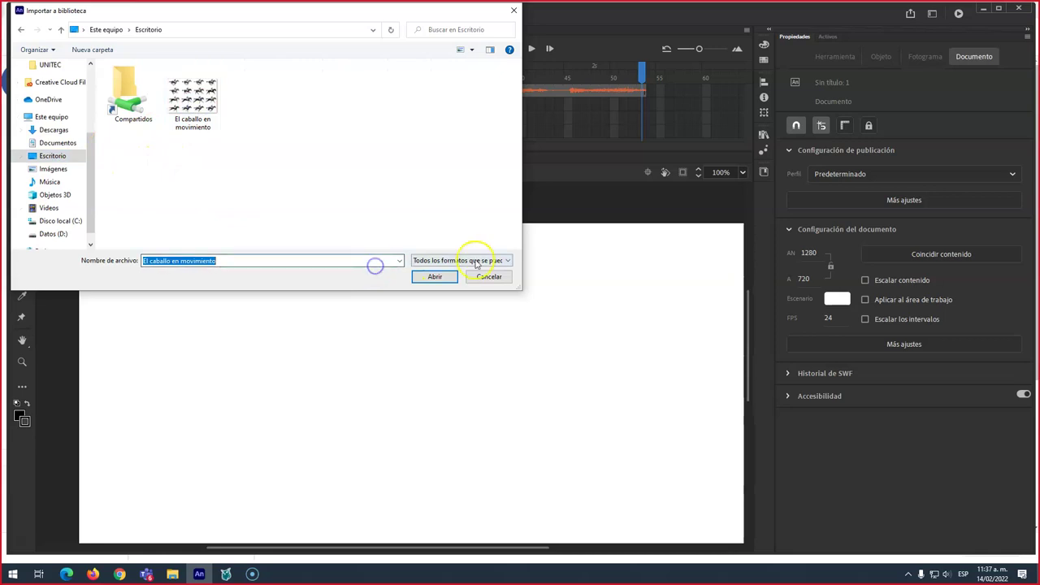
pyautogui.click(477, 261)
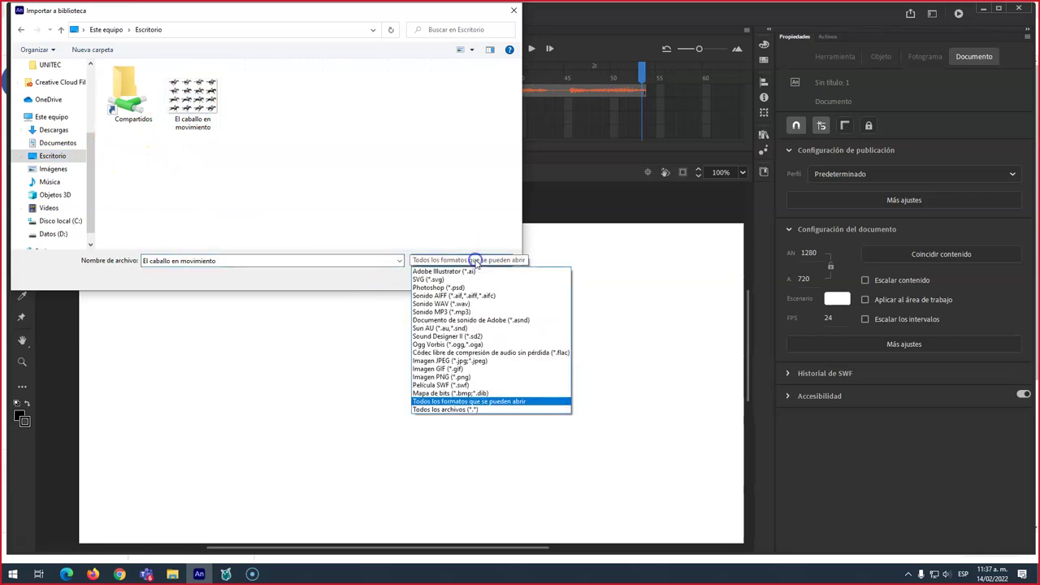
pyautogui.click(455, 312)
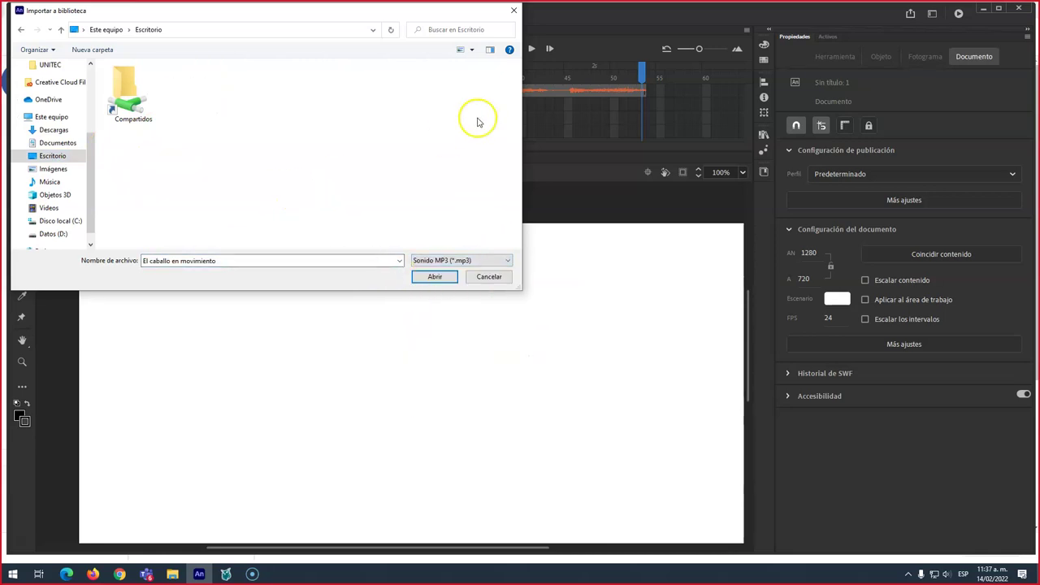
pyautogui.click(513, 11)
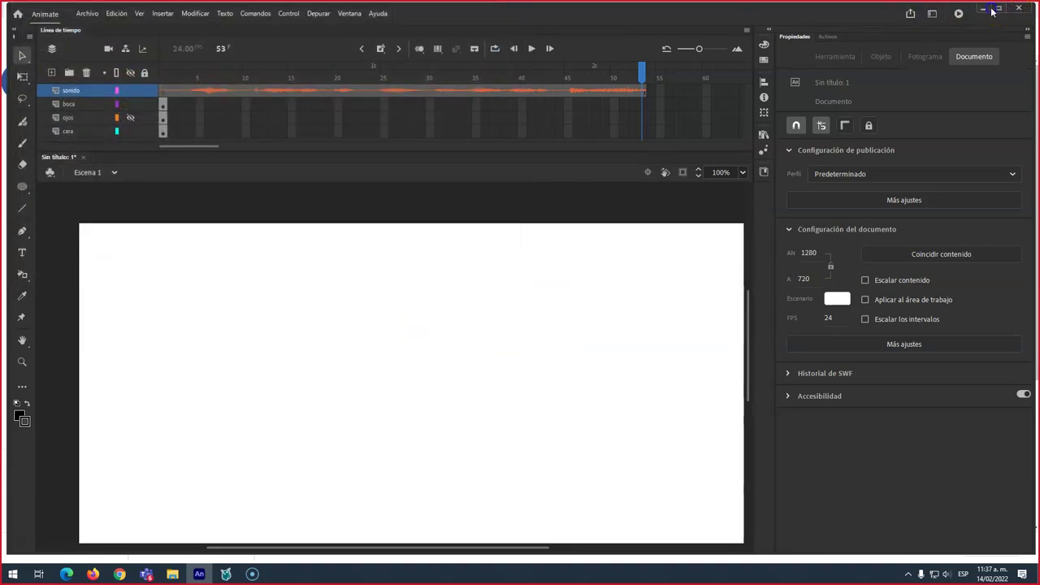
# - Look for the saved audio file on the desktop and return to Animate
pyautogui.click(983, 9)
pyautogui.click(979, 9)
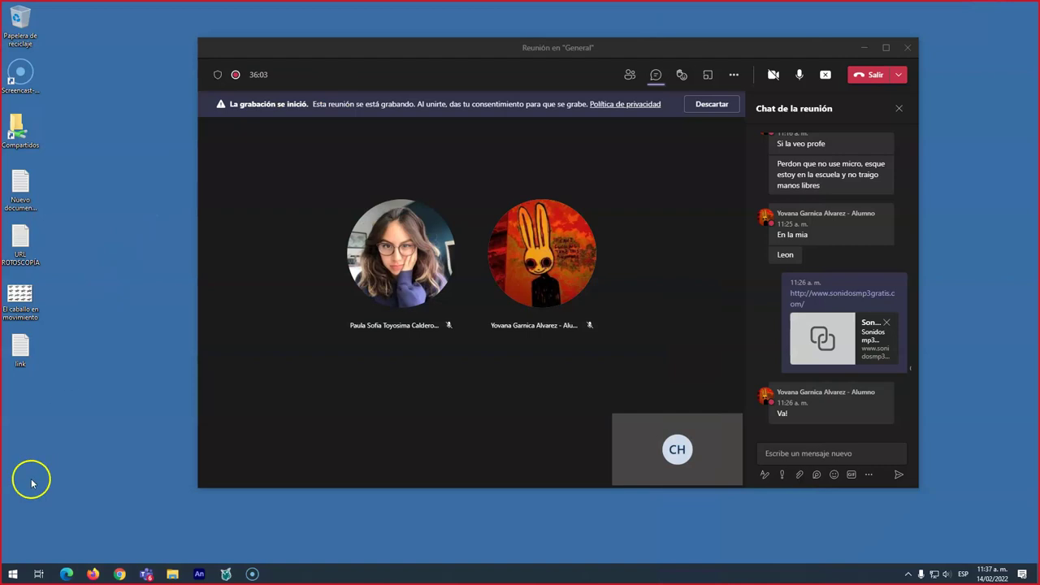
pyautogui.moveTo(274, 71); pyautogui.dragTo(212, 55)
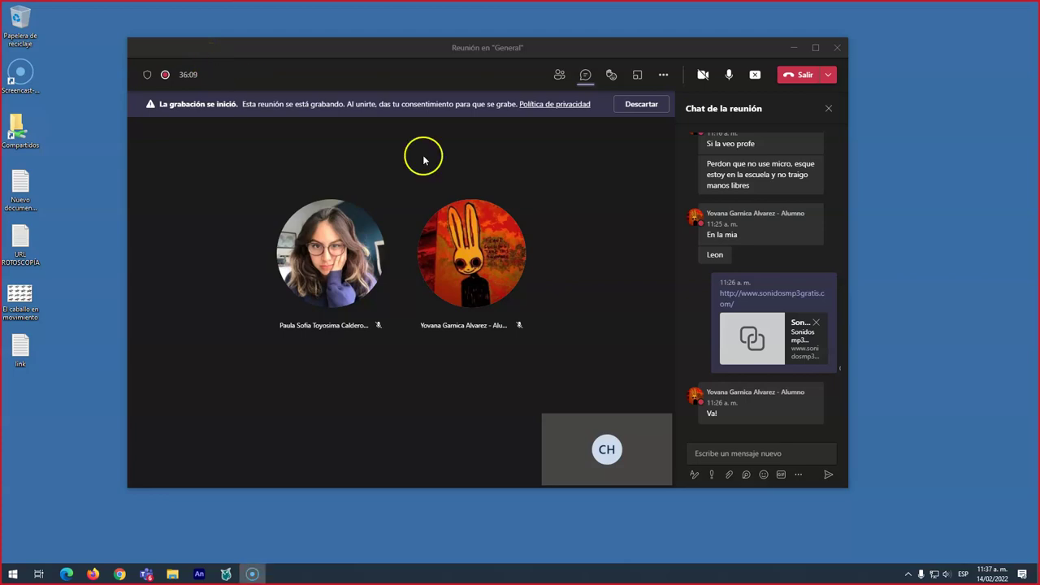
pyautogui.click(199, 574)
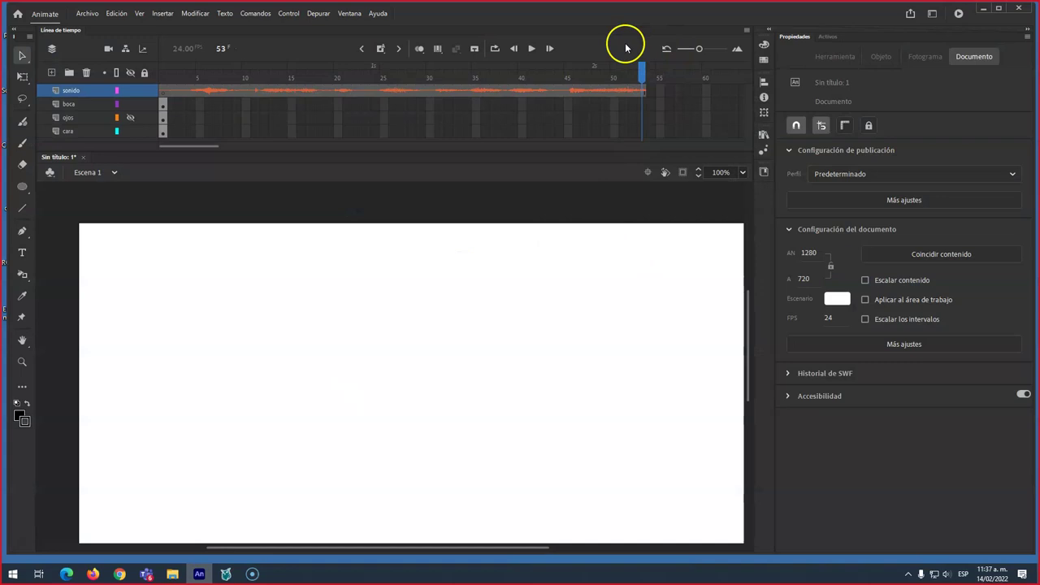
# - Scrub the playhead back and forth over the sonido layer's waveform, ending at frame 53
pyautogui.moveTo(642, 72); pyautogui.dragTo(479, 73)
pyautogui.moveTo(607, 74); pyautogui.dragTo(365, 63)
pyautogui.moveTo(303, 60); pyautogui.dragTo(644, 99)
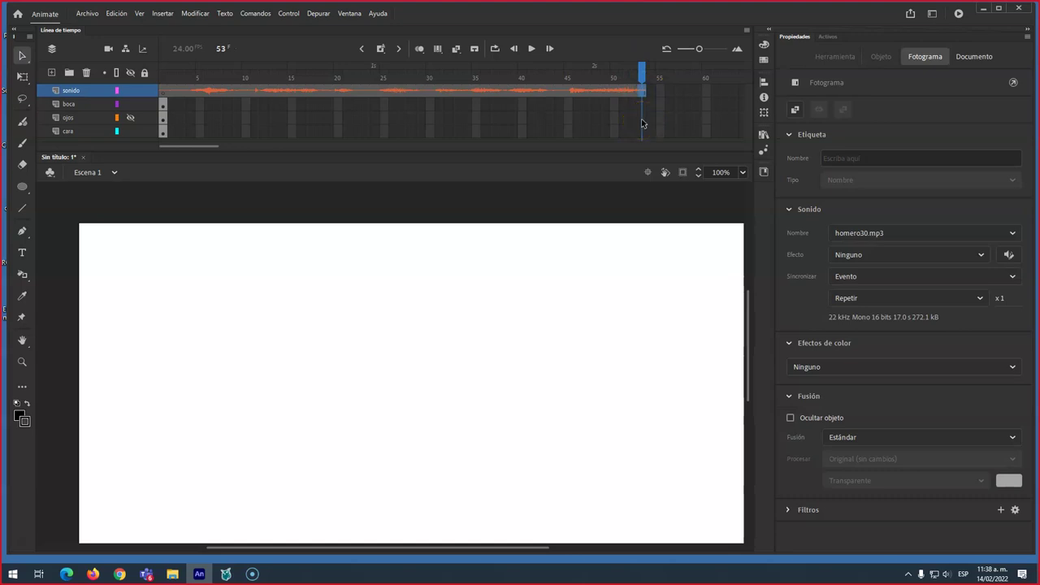
# - Shape a custom volume envelope for homero30.mp3, using the frame scale, that silences both channels from about frame 54 on
pyautogui.click(577, 94)
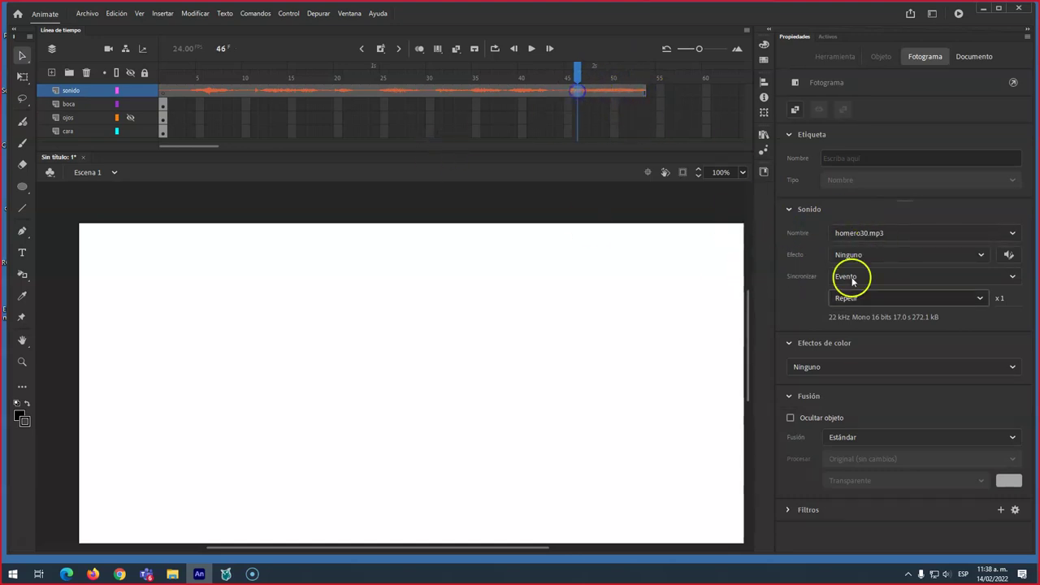
pyautogui.click(1009, 255)
pyautogui.moveTo(671, 330); pyautogui.dragTo(357, 189)
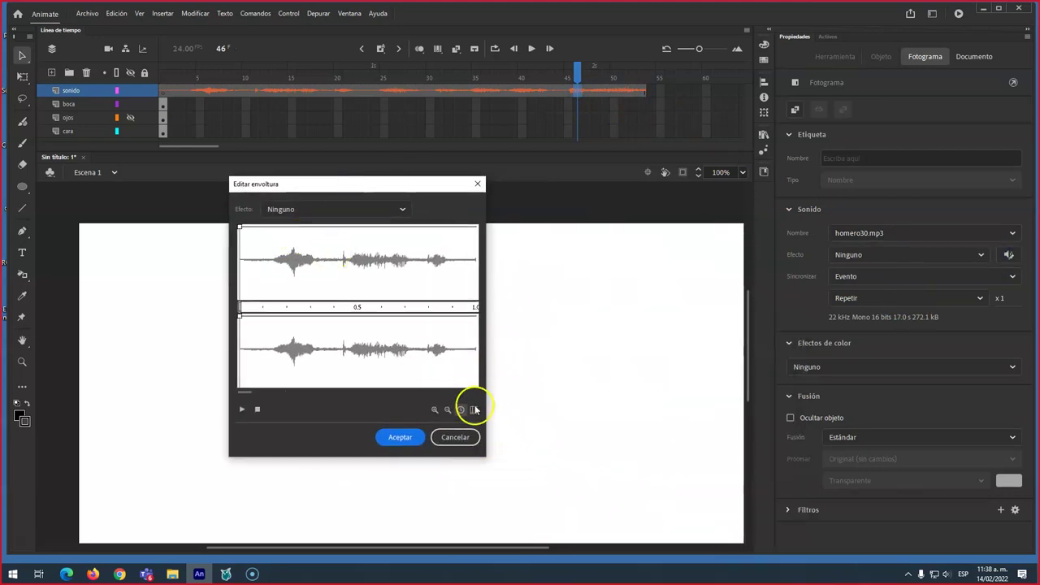
pyautogui.click(474, 411)
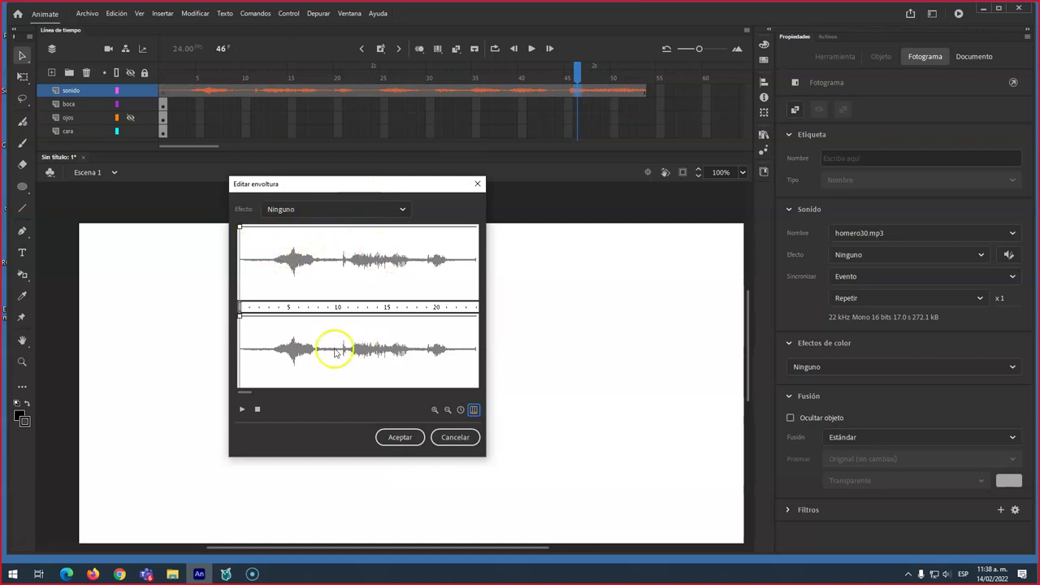
pyautogui.moveTo(246, 393); pyautogui.dragTo(272, 391)
pyautogui.click(311, 317)
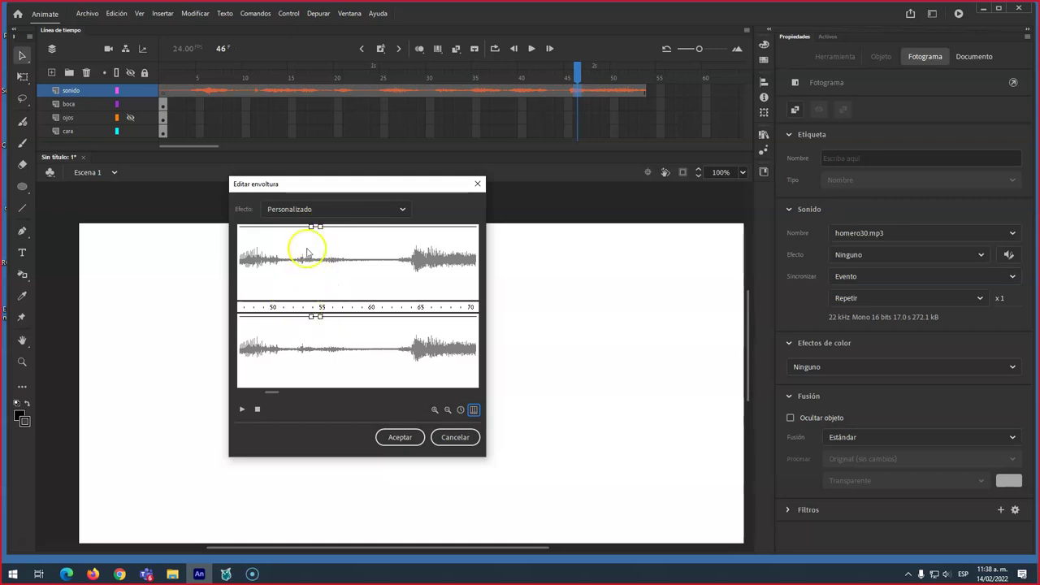
pyautogui.moveTo(317, 227); pyautogui.dragTo(317, 394)
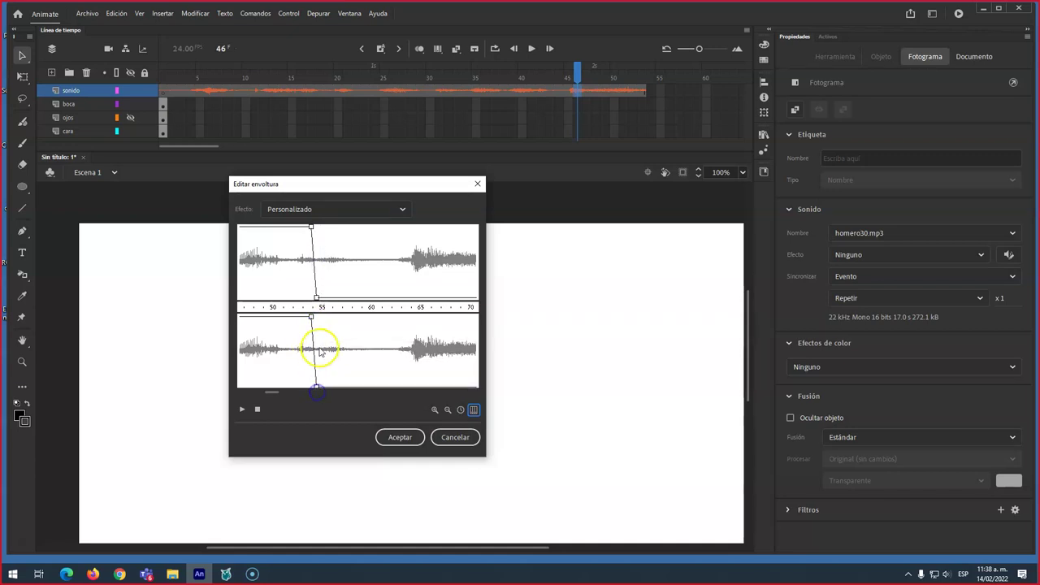
pyautogui.moveTo(272, 393); pyautogui.dragTo(117, 388)
pyautogui.click(387, 439)
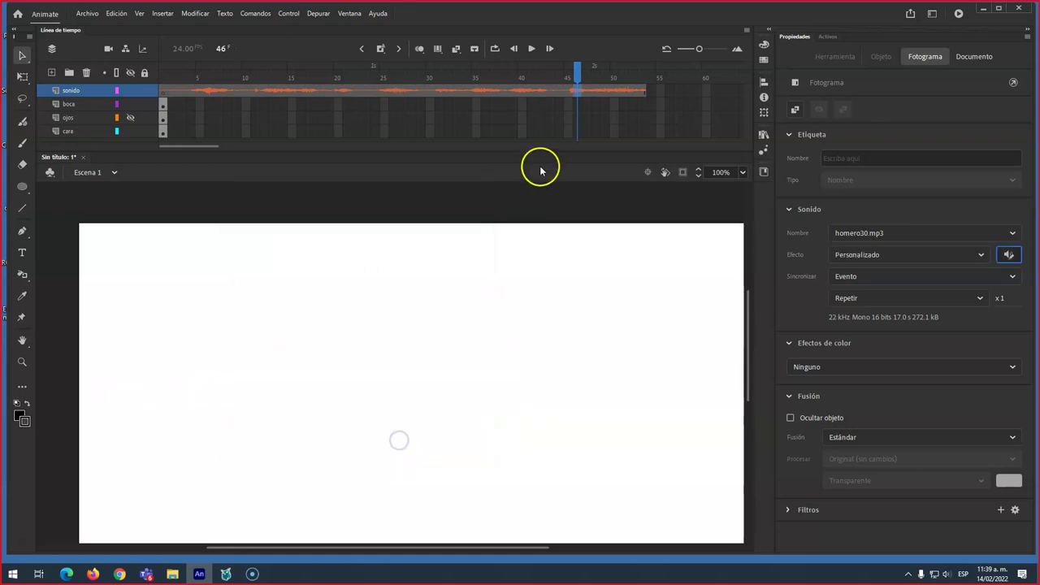
# - Extend the face drawing on the cara layer to frame 53
pyautogui.click(163, 104)
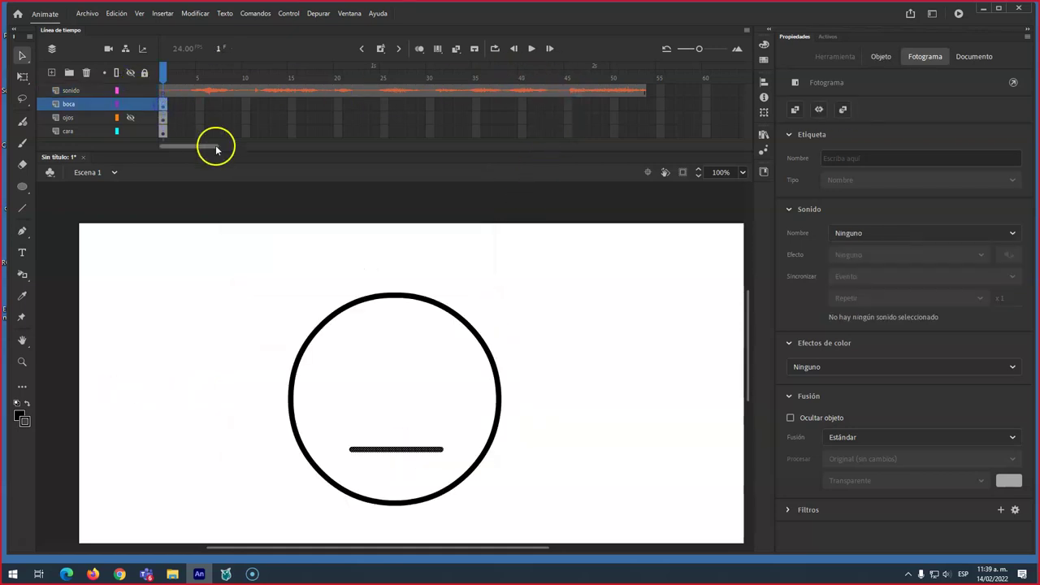
pyautogui.click(163, 131)
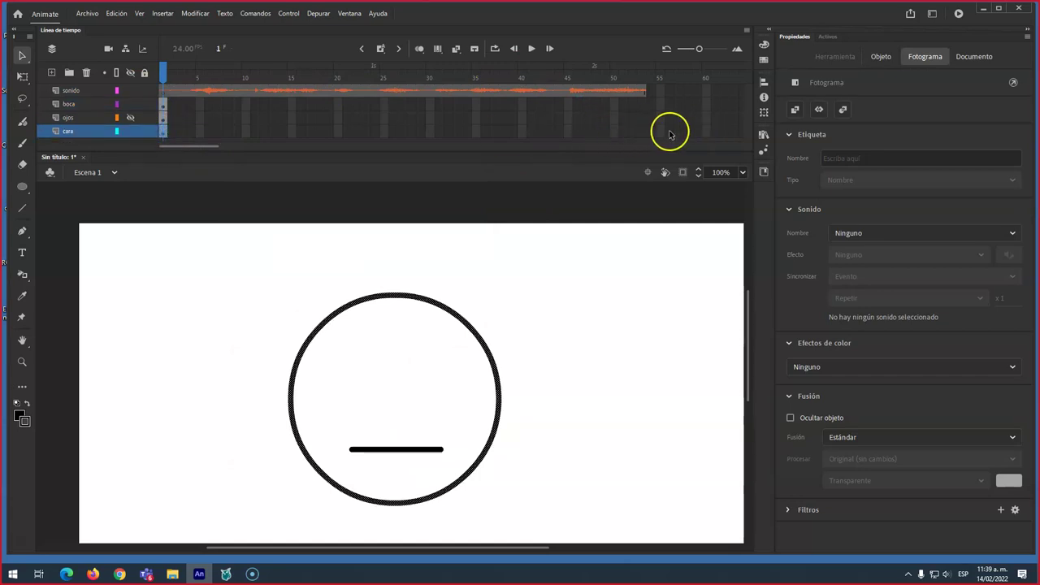
pyautogui.click(642, 134)
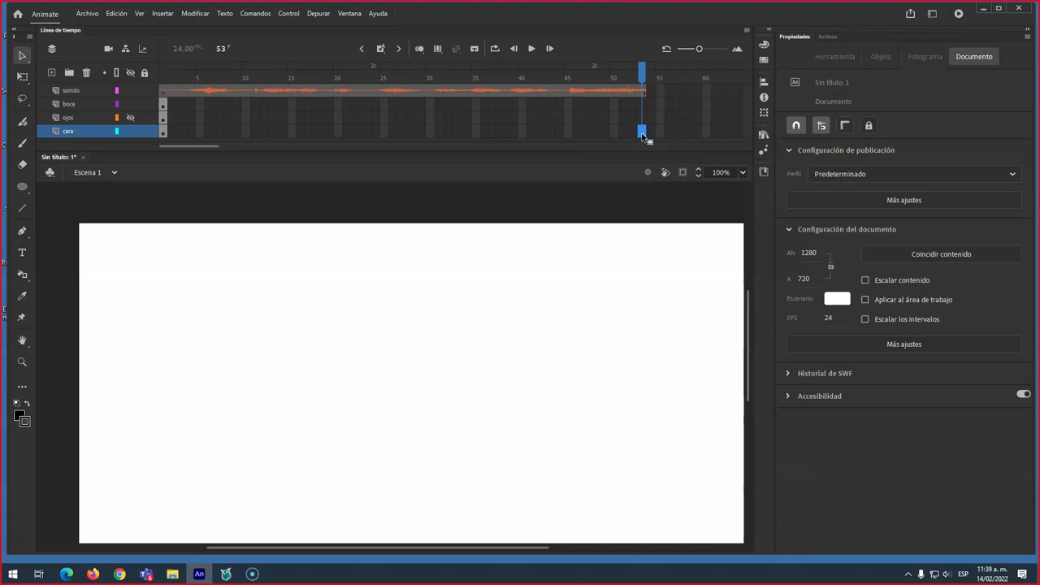
pyautogui.press('F5')
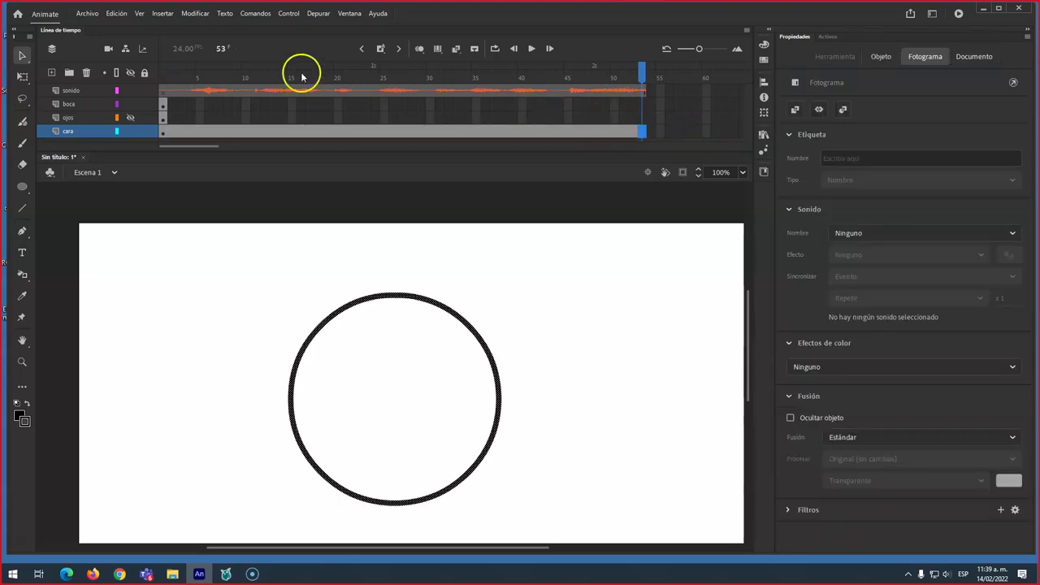
# - Insert a keyframe at frame 24 on the ojos layer and make the hidden layer visible
pyautogui.click(163, 120)
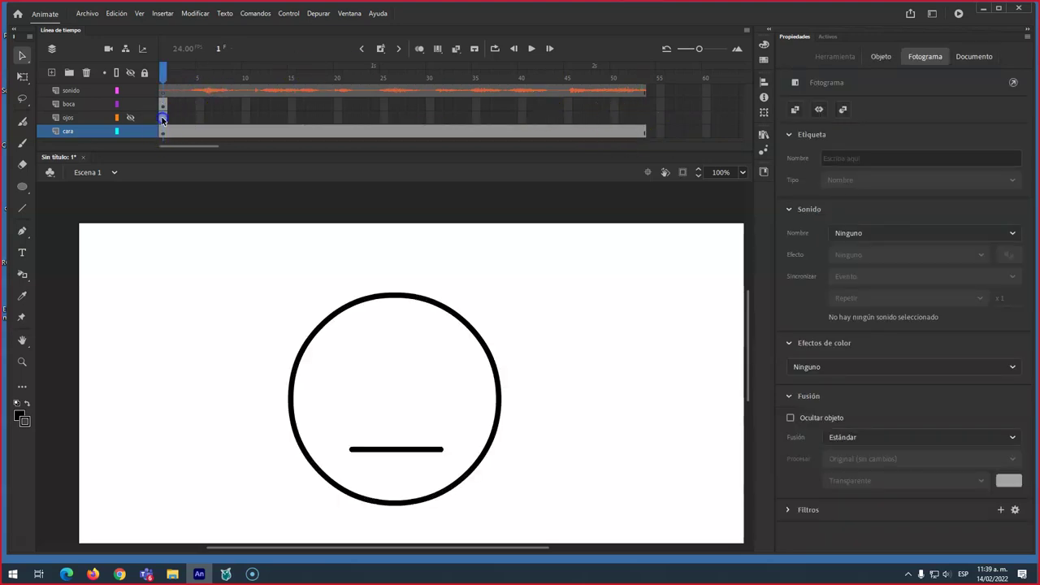
pyautogui.click(294, 118)
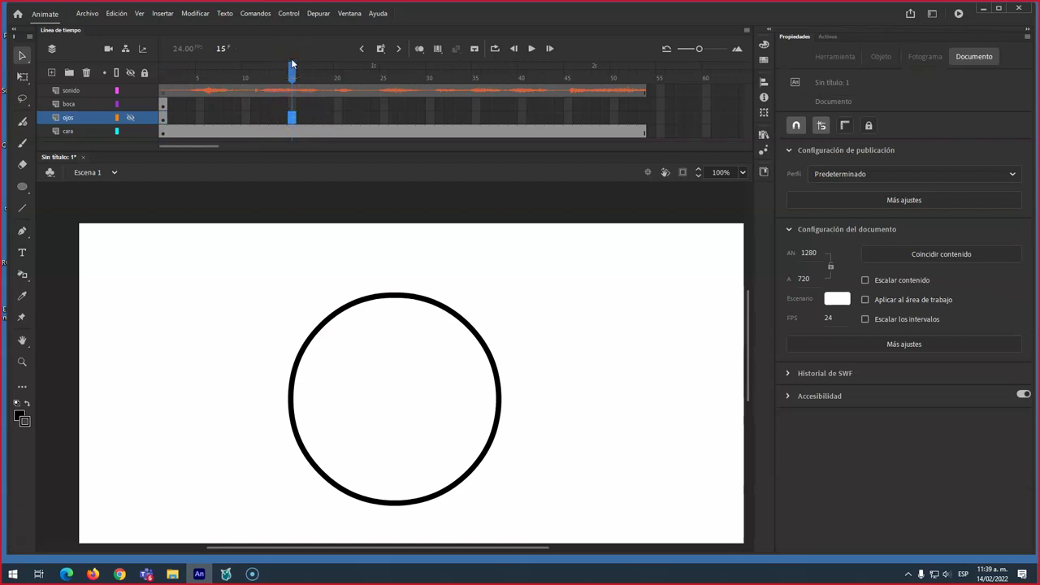
pyautogui.moveTo(293, 67); pyautogui.dragTo(338, 117)
pyautogui.click(359, 118)
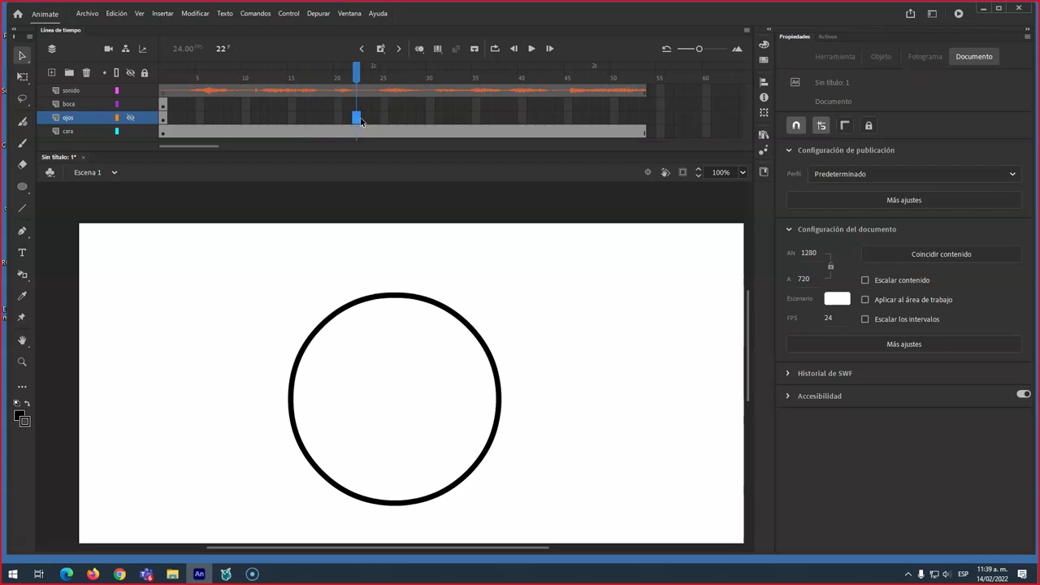
pyautogui.moveTo(368, 122); pyautogui.dragTo(377, 121)
pyautogui.click(377, 121)
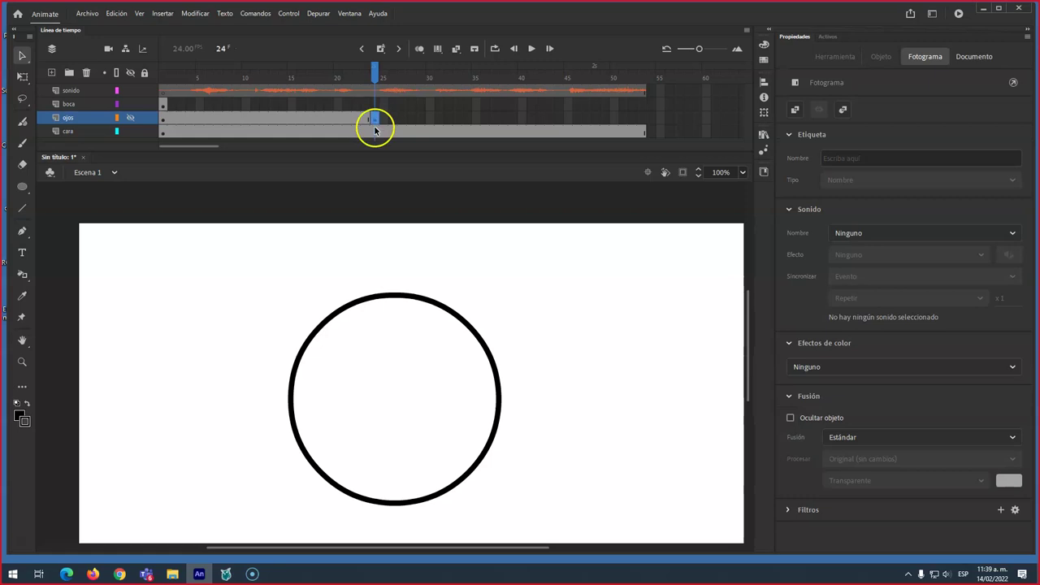
pyautogui.click(135, 118)
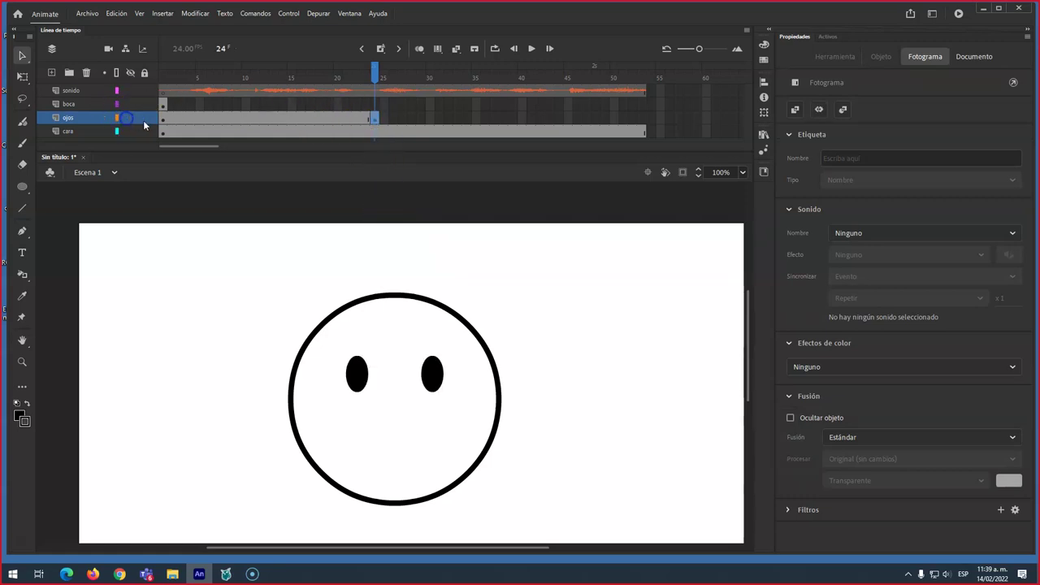
# - Create a classic tween on the ojos layer starting at frame 24 and add a keyframe at frame 28
pyautogui.rightClick(377, 122)
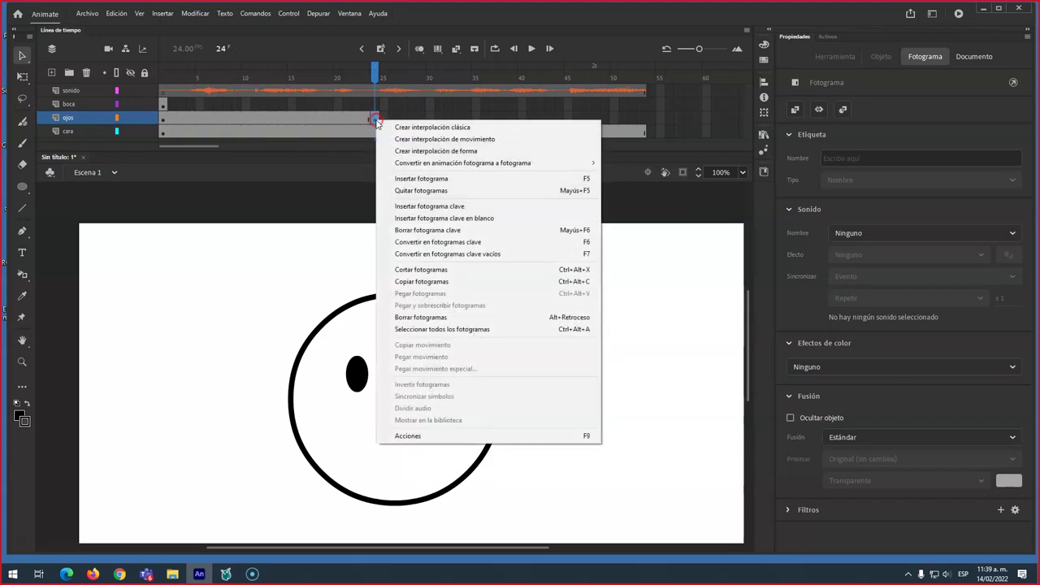
pyautogui.click(416, 128)
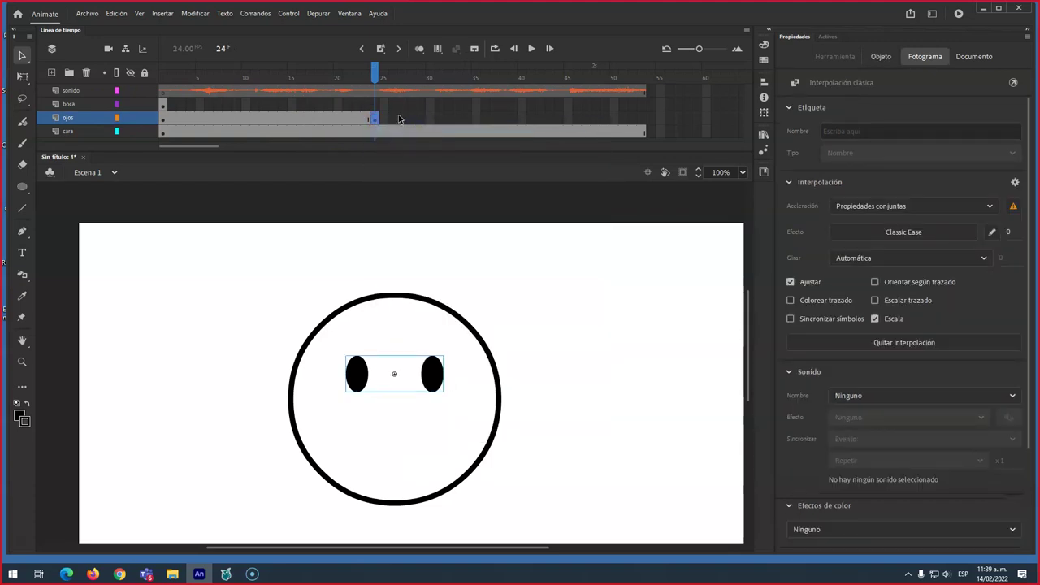
pyautogui.click(402, 118)
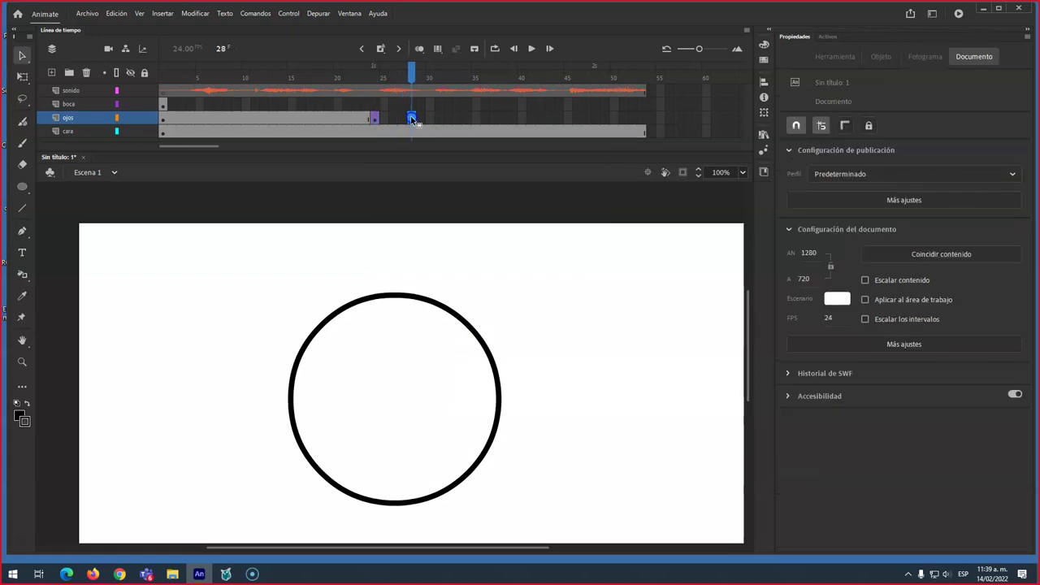
pyautogui.press('F6')
pyautogui.click(410, 75)
pyautogui.click(402, 119)
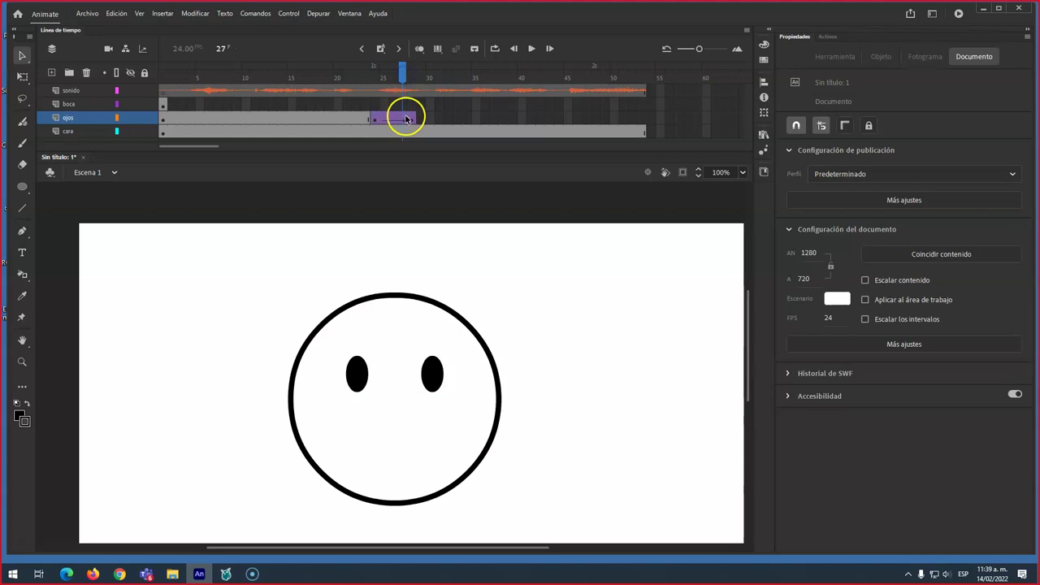
pyautogui.click(413, 119)
# - Extend the eyes on the ojos layer to frame 53
pyautogui.click(642, 118)
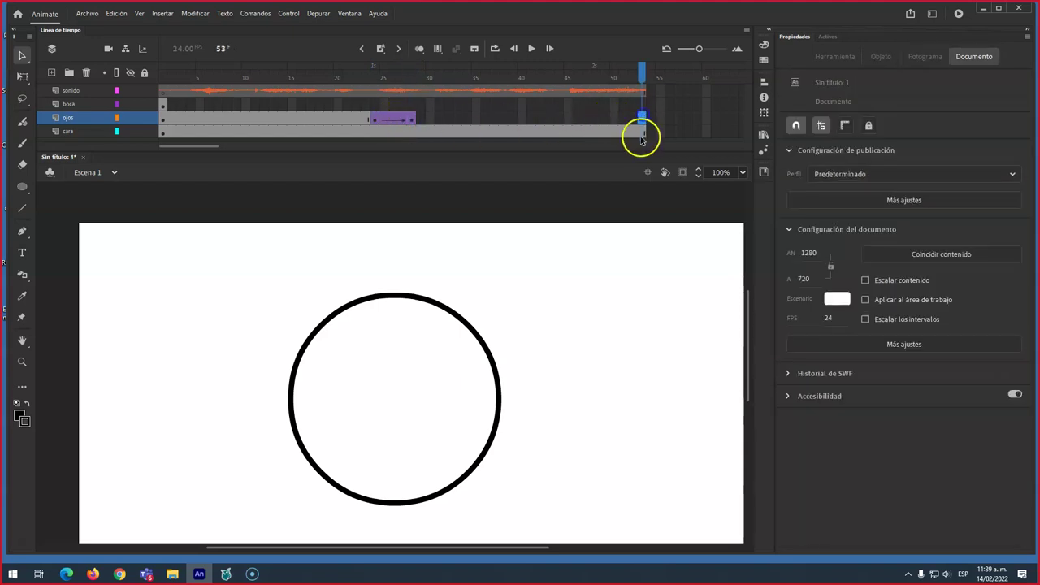
pyautogui.press('F6')
pyautogui.moveTo(642, 70)
pyautogui.mouseDown()
pyautogui.moveTo(203, 84)
pyautogui.moveTo(642, 73)
pyautogui.mouseUp()
# - Add a keyframe at frame 26 on the ojos layer, flatten the eyes to 8 px high and nudge them slightly down
pyautogui.click(413, 106)
pyautogui.click(391, 121)
pyautogui.click(391, 121)
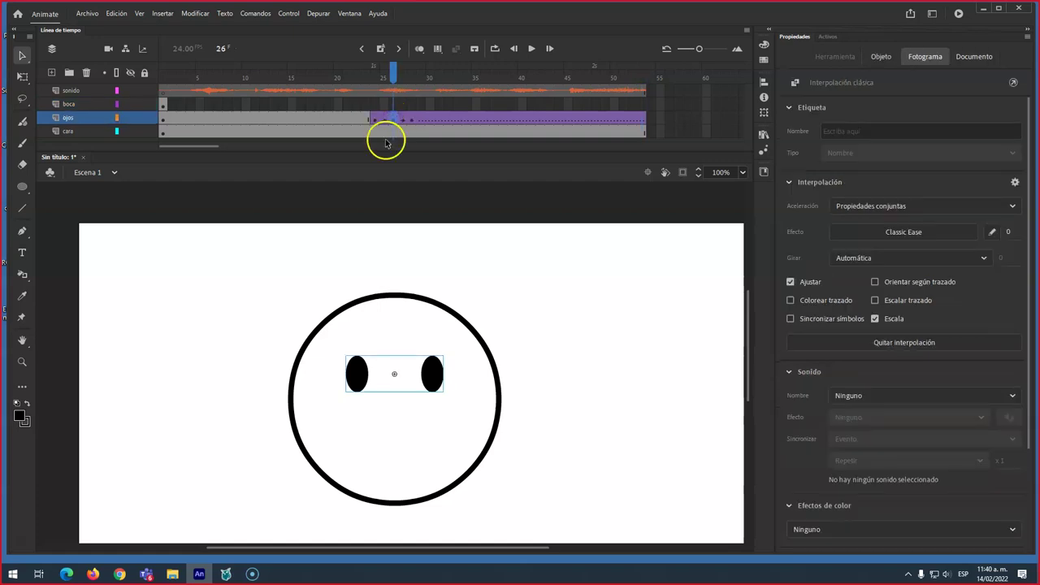
pyautogui.click(361, 364)
pyautogui.press('q')
pyautogui.moveTo(394, 356); pyautogui.dragTo(395, 373)
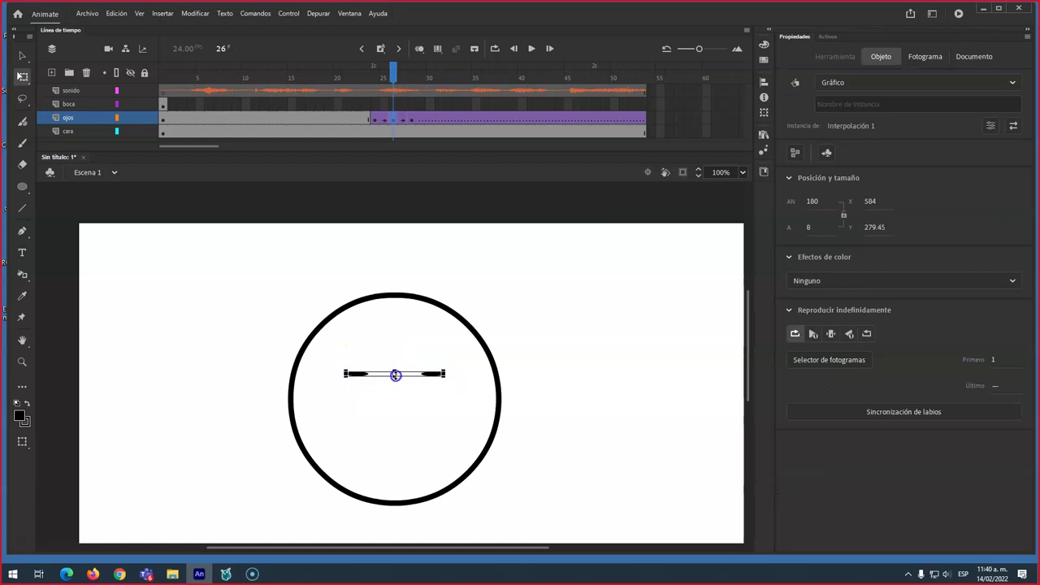
pyautogui.press('Down')
pyautogui.press('Down')
pyautogui.press('Down')
pyautogui.press('Down')
pyautogui.press('Down')
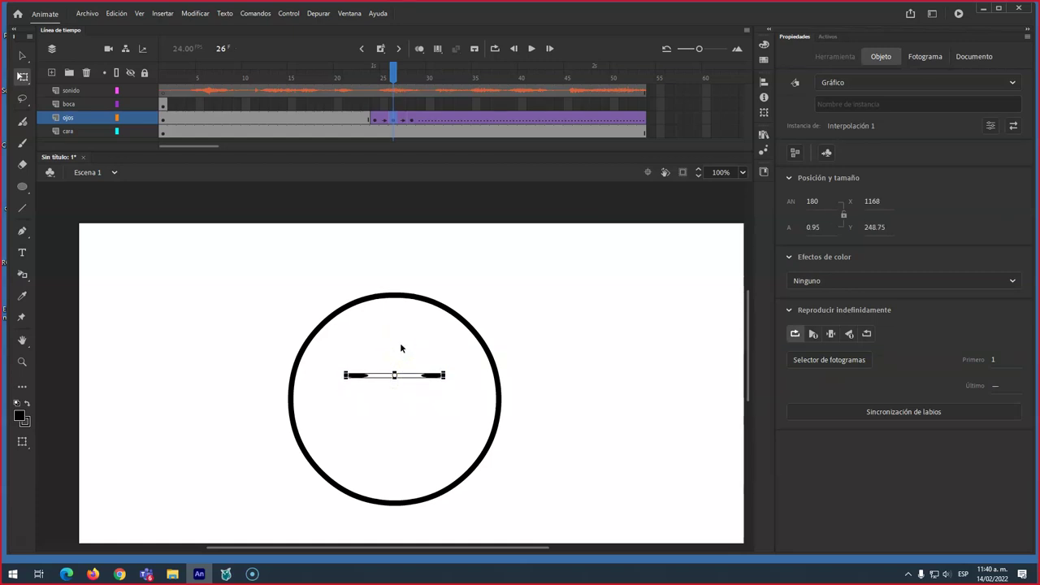
# - Break apart the flattened eyes at frame 26 and widen each one into a longer thin line
pyautogui.click(350, 394)
pyautogui.moveTo(336, 356); pyautogui.dragTo(395, 409)
pyautogui.click(377, 401)
pyautogui.click(360, 376)
pyautogui.hotkey('ctrl', 'b')
pyautogui.click(369, 391)
pyautogui.click(361, 376)
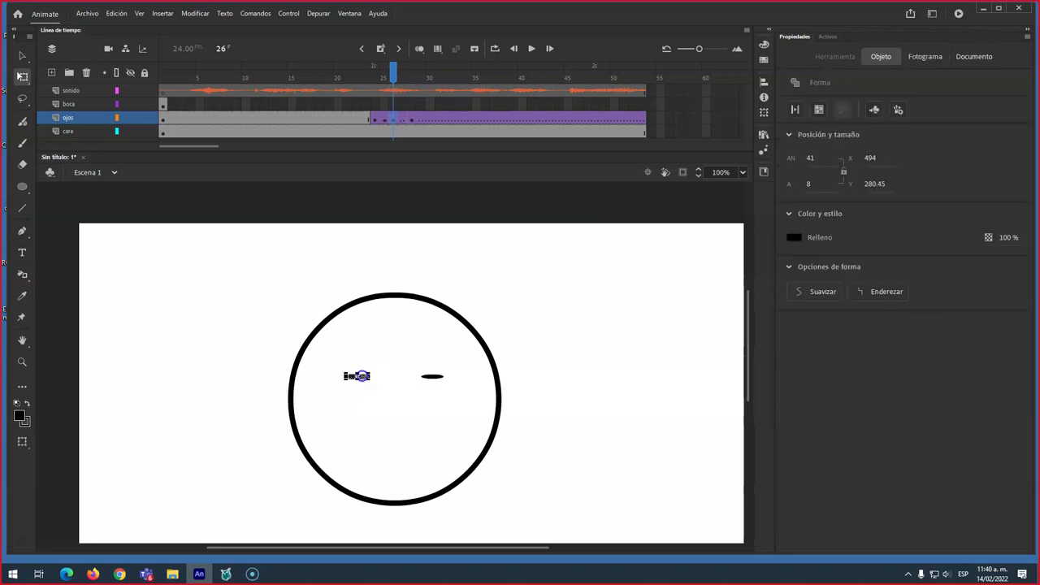
pyautogui.click(427, 377)
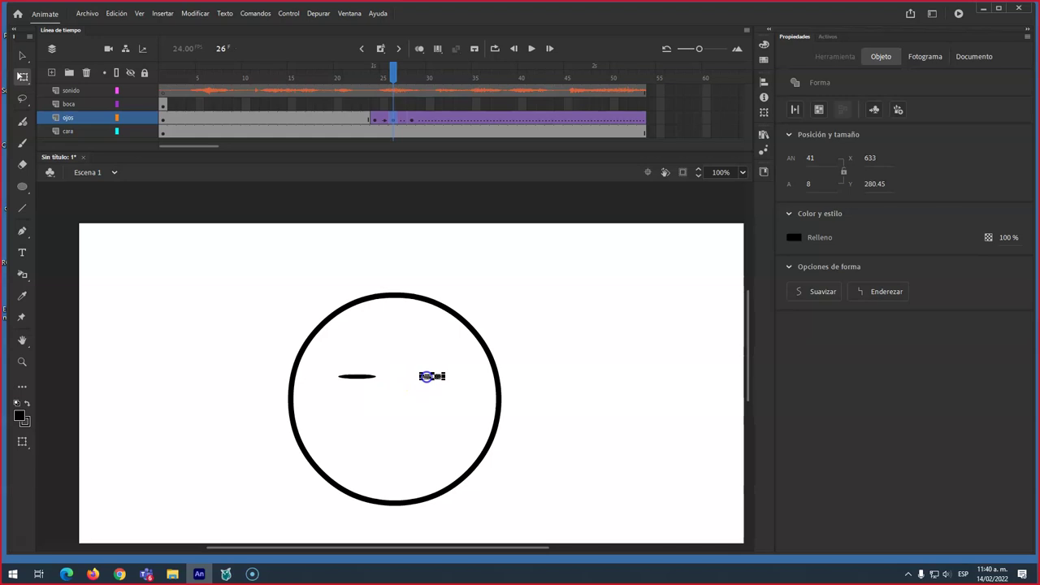
pyautogui.click(412, 350)
# - Test the movie to check the blink, close the preview and scrub over the blink frames
pyautogui.hotkey('ctrl', 'Return')
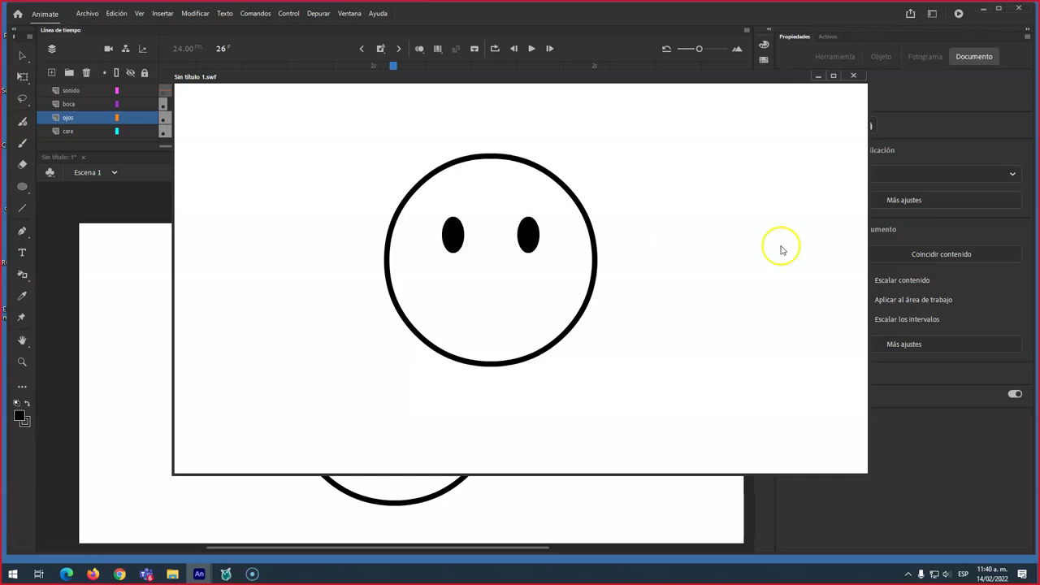
pyautogui.click(853, 75)
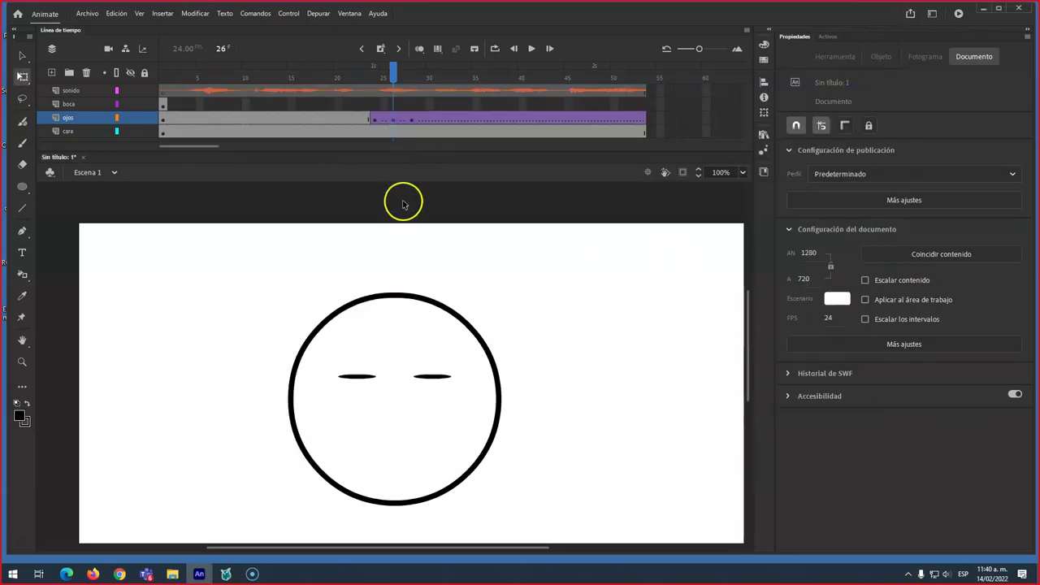
pyautogui.moveTo(390, 77)
pyautogui.mouseDown()
pyautogui.moveTo(365, 85)
pyautogui.moveTo(441, 85)
pyautogui.moveTo(383, 85)
pyautogui.moveTo(403, 85)
pyautogui.mouseUp()
# - Move the closed eyes at frame 26 of the ojos layer downward in small steps
pyautogui.click(392, 120)
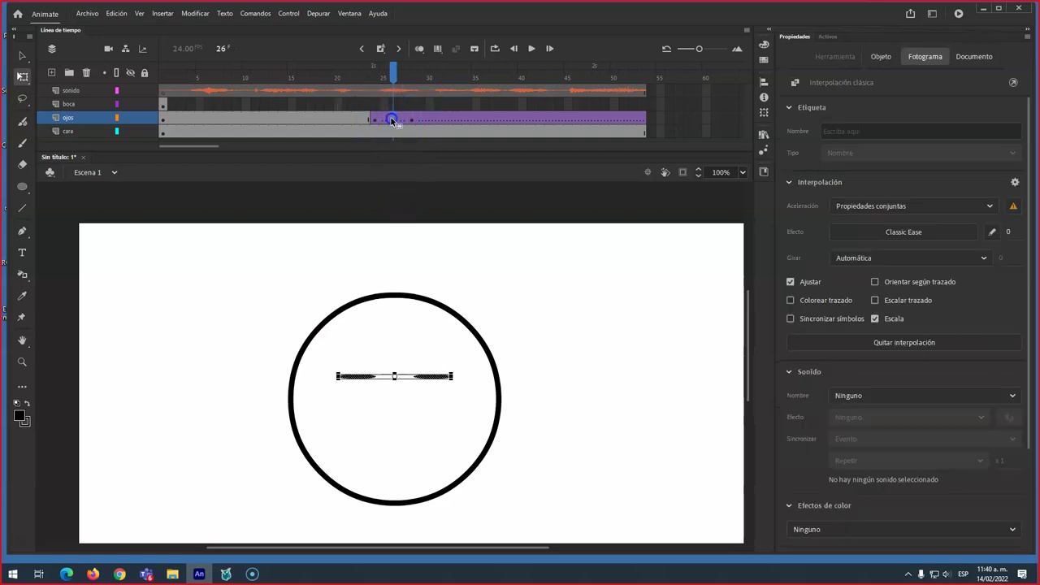
pyautogui.press('Down')
pyautogui.press('Down')
pyautogui.press('Down')
pyautogui.press('Down')
pyautogui.press('Down')
pyautogui.press('Down')
pyautogui.press('Down')
pyautogui.press('Down')
pyautogui.press('Down')
pyautogui.click(296, 167)
# - Turn on onion skinning and nudge the closed eyes at frame 26 further down toward the base of the open eyes
pyautogui.click(385, 69)
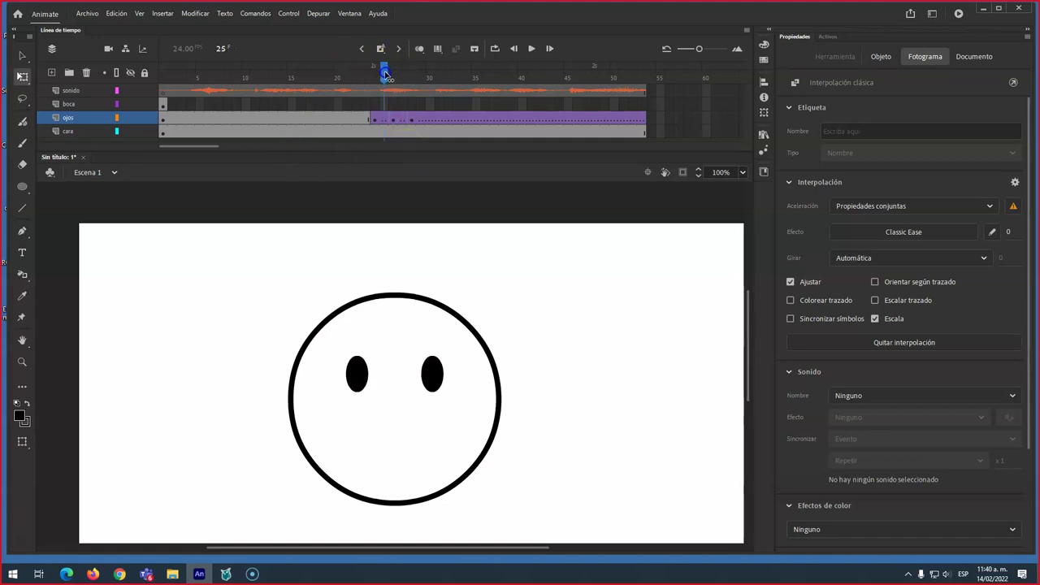
pyautogui.click(393, 75)
pyautogui.click(419, 50)
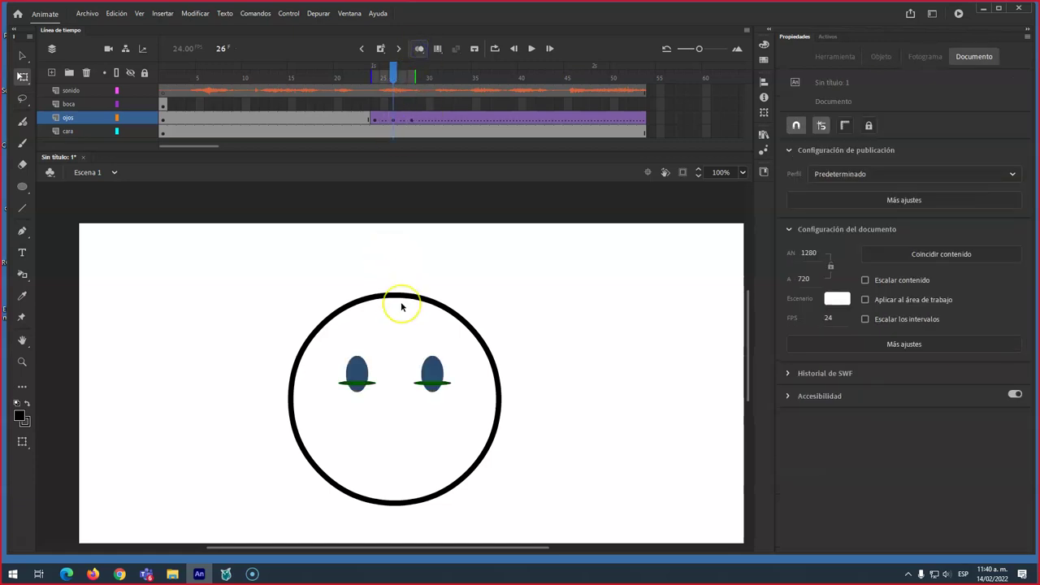
pyautogui.click(393, 120)
pyautogui.press('Down')
pyautogui.press('Down')
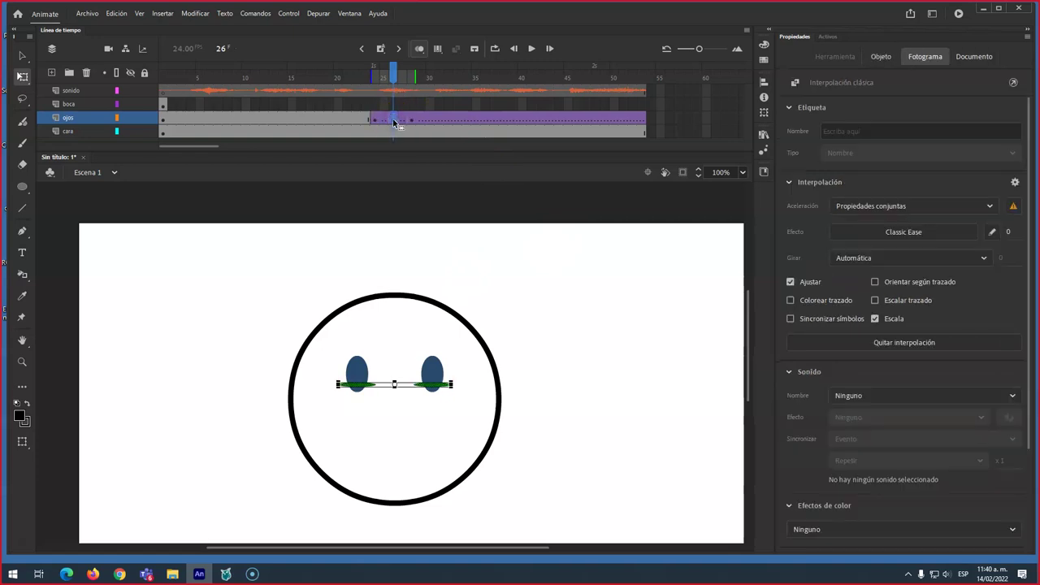
# - Compare frame 27 with its neighbours, turn off onion skinning and scrub through the blink
pyautogui.moveTo(402, 73)
pyautogui.mouseDown()
pyautogui.moveTo(349, 69)
pyautogui.moveTo(404, 70)
pyautogui.mouseUp()
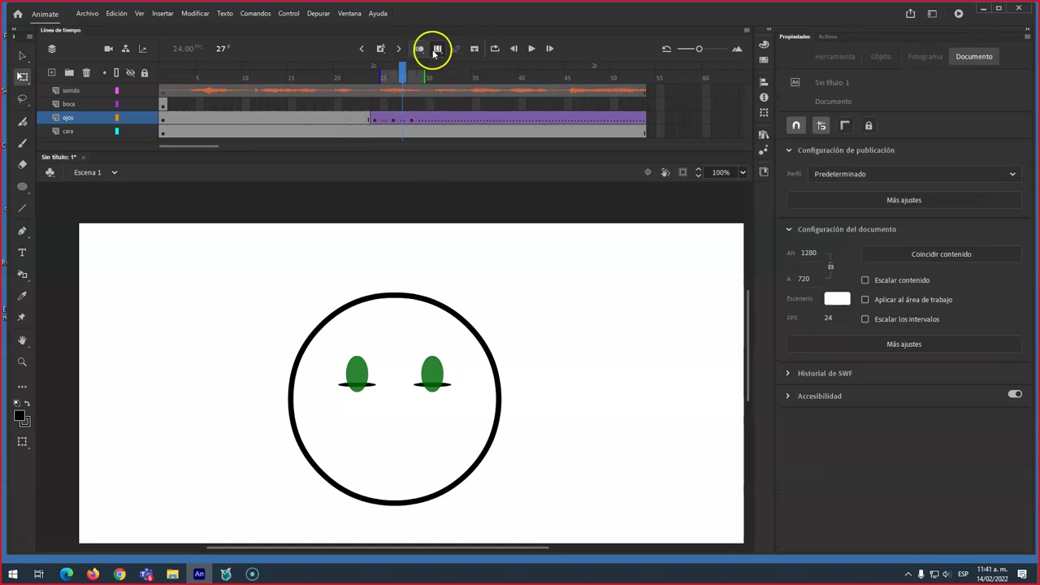
pyautogui.click(419, 48)
pyautogui.click(398, 76)
pyautogui.moveTo(399, 79); pyautogui.dragTo(364, 112)
# - Insert a keyframe at frame 4 on the boca layer, where the voice starts in the waveform
pyautogui.click(171, 106)
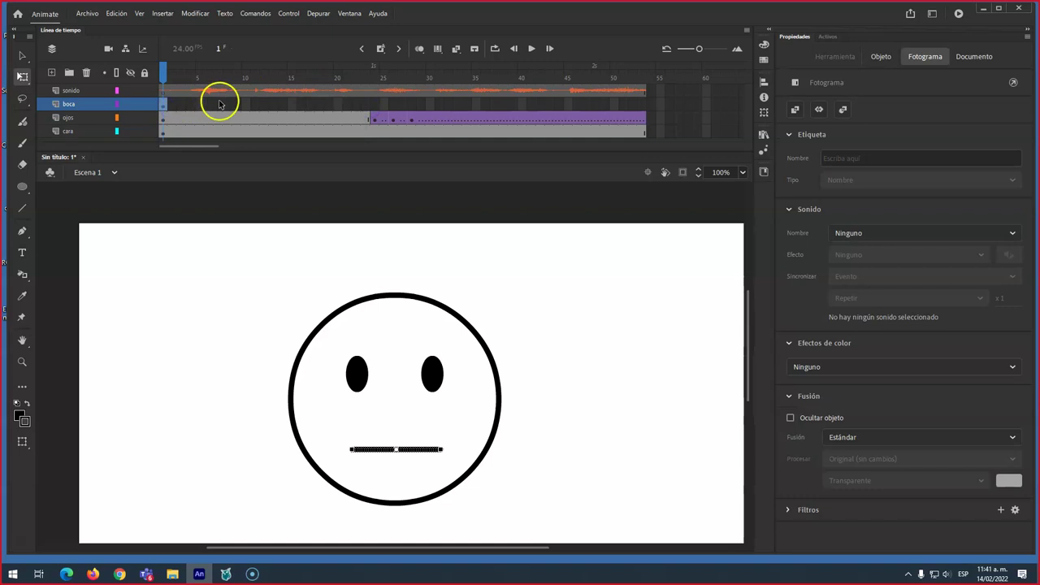
pyautogui.click(191, 105)
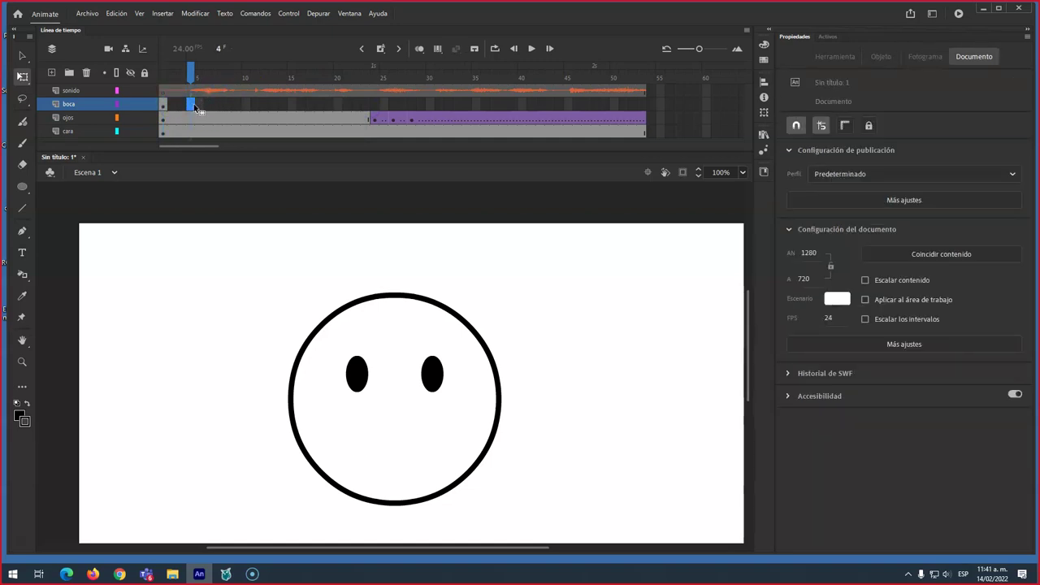
pyautogui.press('F6')
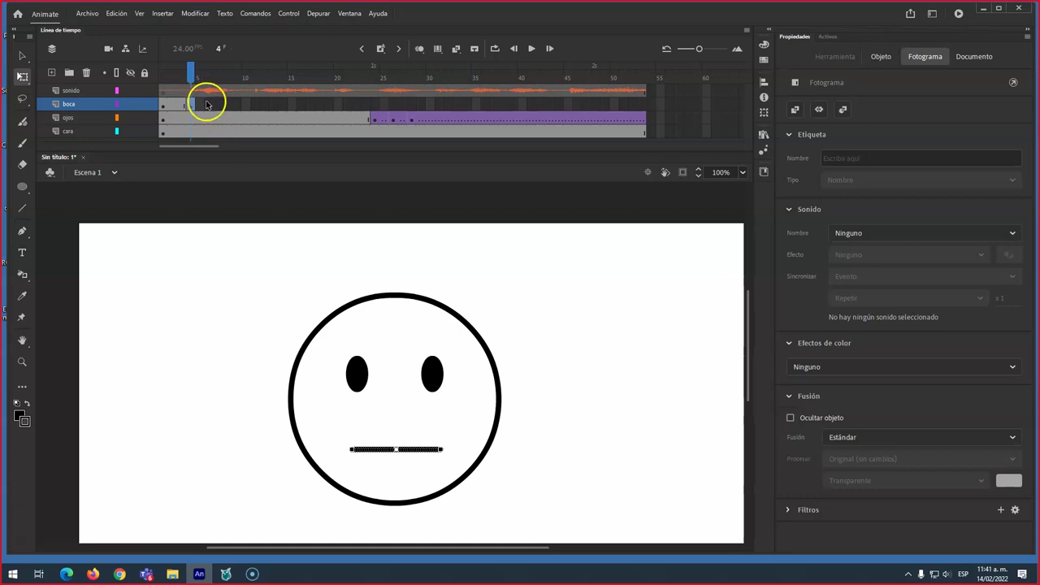
# - Insert keyframes at frames 9, 11, 18 and 19 on the boca layer, following the changes in the voice waveform
pyautogui.moveTo(190, 72); pyautogui.dragTo(166, 77)
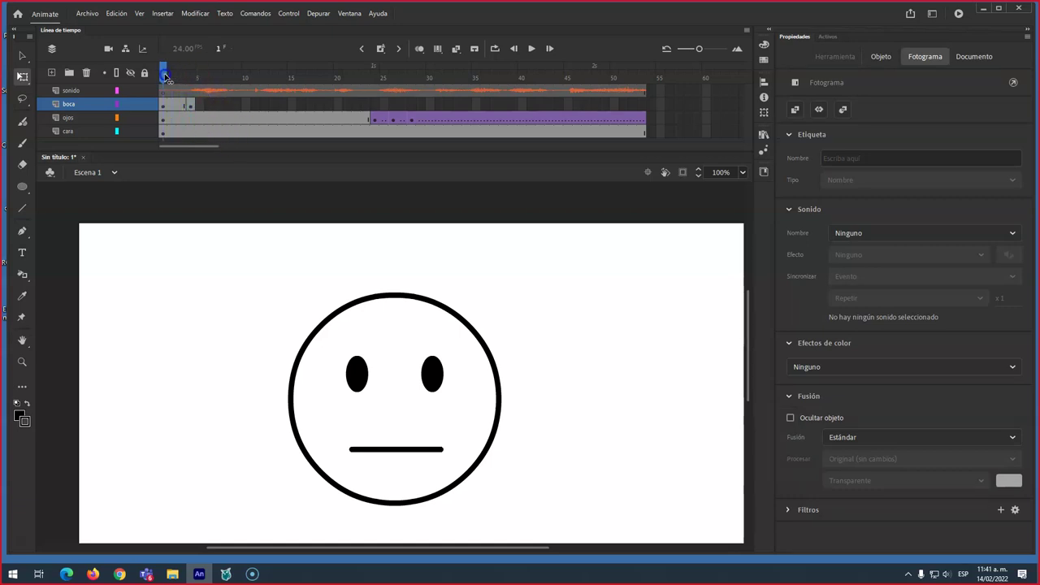
pyautogui.click(235, 106)
pyautogui.press('F6')
pyautogui.click(254, 106)
pyautogui.press('F6')
pyautogui.click(319, 106)
pyautogui.press('F6')
pyautogui.click(328, 106)
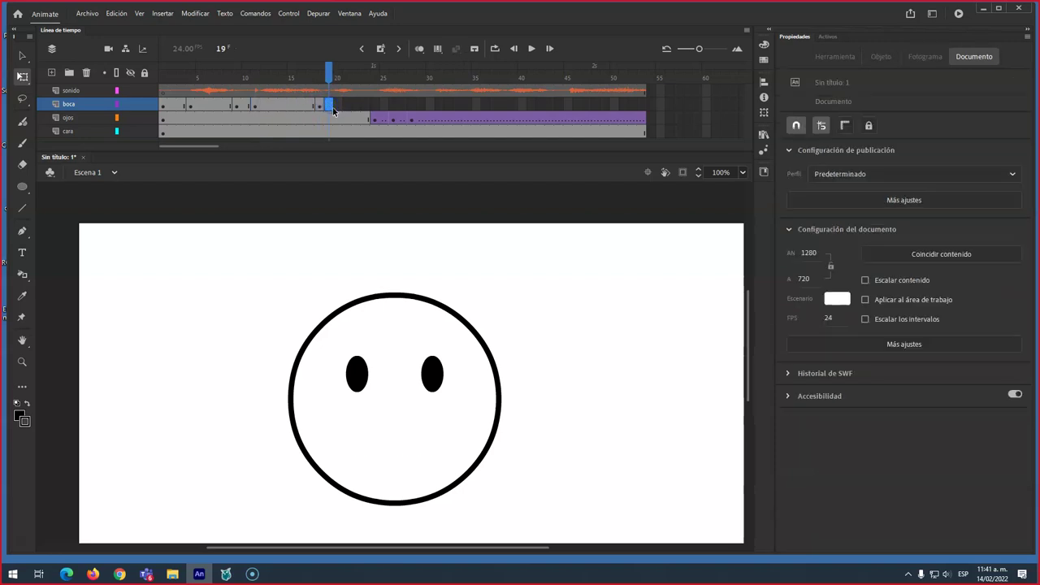
pyautogui.press('F6')
# - Insert keyframes at frames 22, 24, 28 and 30 on the boca layer
pyautogui.click(355, 106)
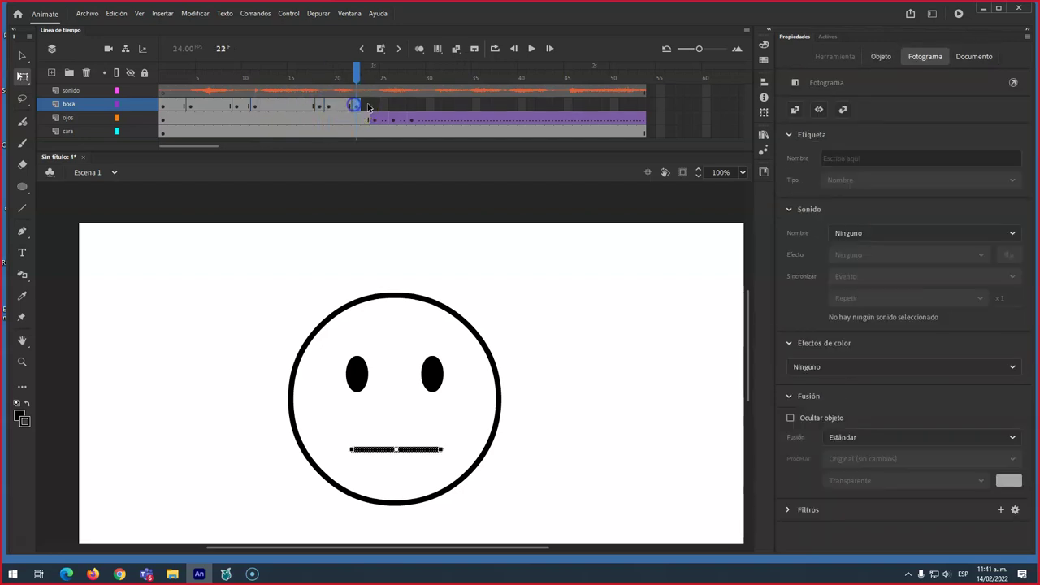
pyautogui.click(376, 106)
pyautogui.press('F6')
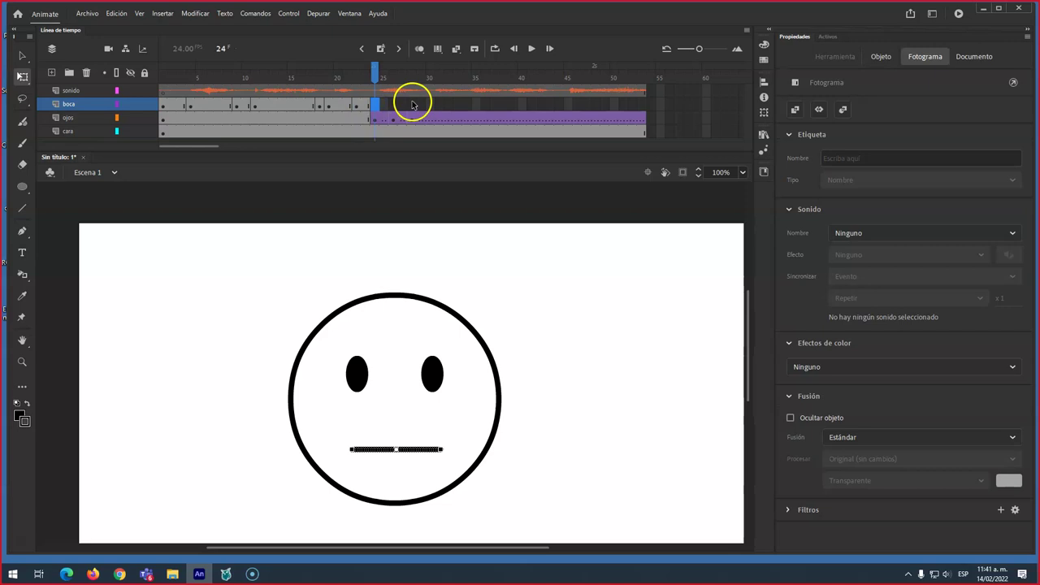
pyautogui.click(431, 106)
pyautogui.press('F6')
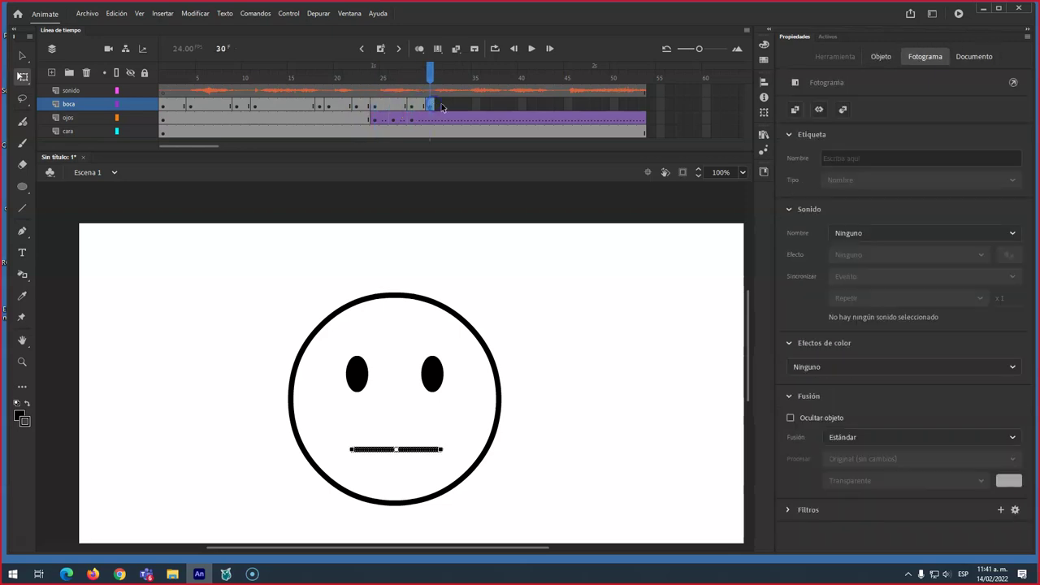
# - Insert keyframes at frames 43, 45 and 54 on the boca layer, ending just past the sound clip
pyautogui.click(550, 105)
pyautogui.press('F6')
pyautogui.click(566, 104)
pyautogui.press('F6')
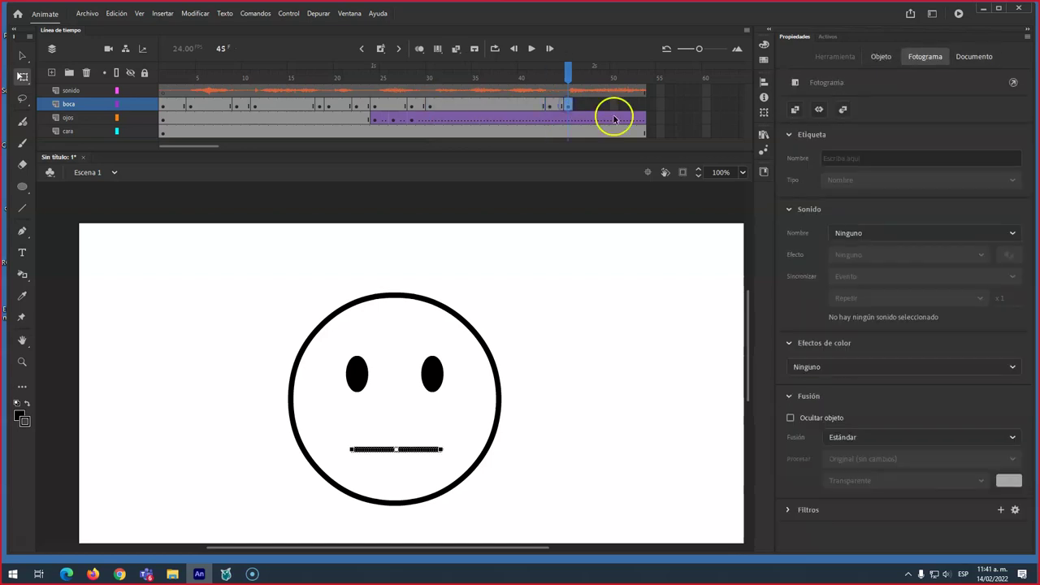
pyautogui.click(733, 106)
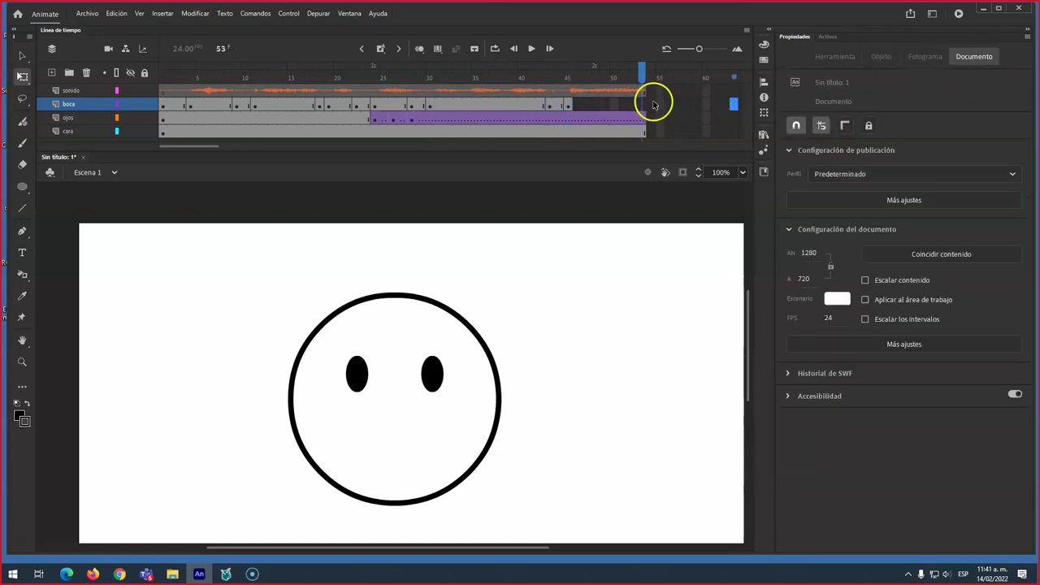
pyautogui.click(651, 104)
pyautogui.press('F6')
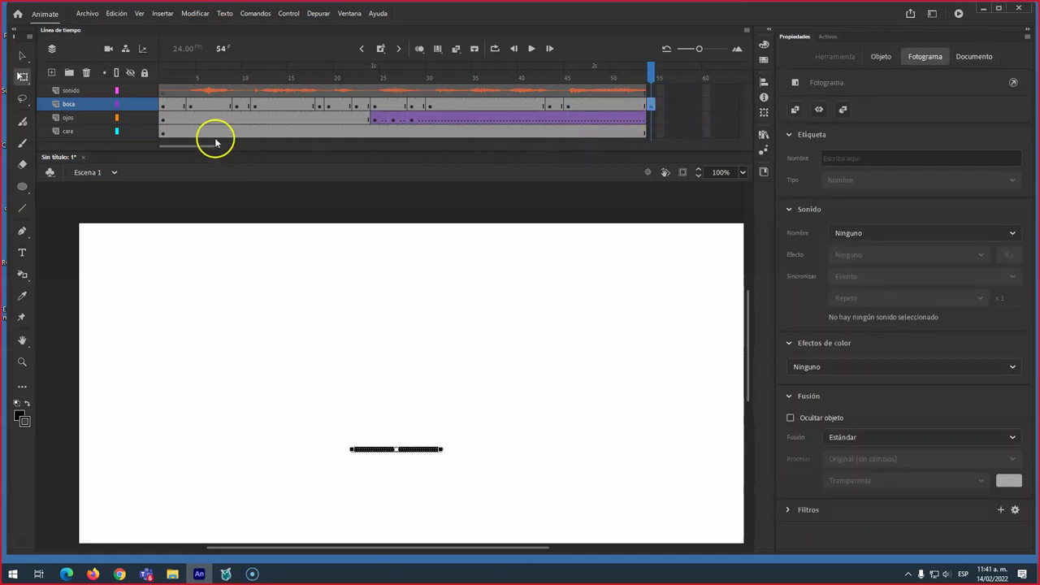
# - Insert a keyframe at frame 72 on the boca layer and extend the ojos and cara layers to frame 72
pyautogui.moveTo(203, 145); pyautogui.dragTo(223, 147)
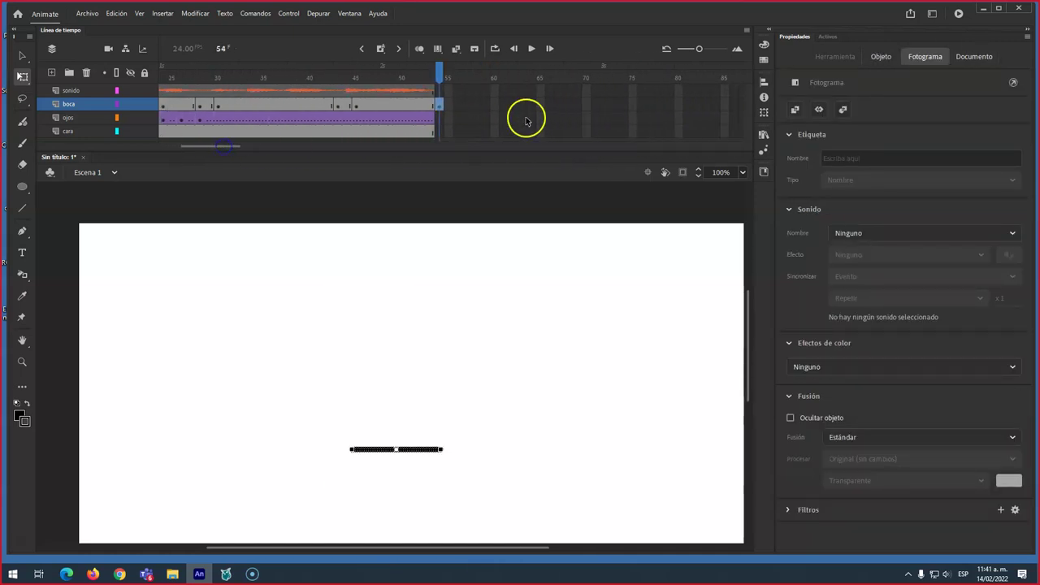
pyautogui.click(604, 104)
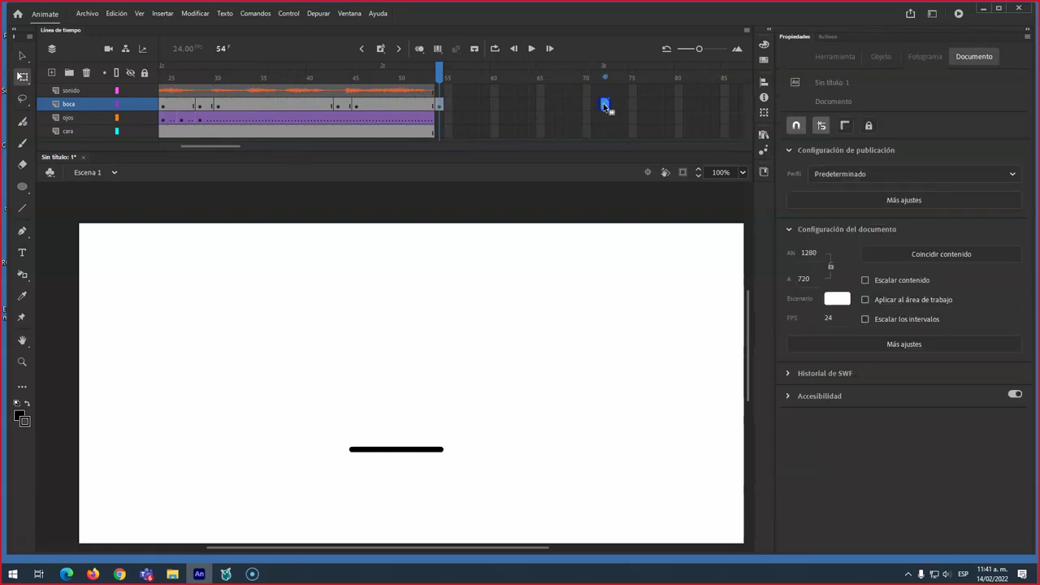
pyautogui.press('F5')
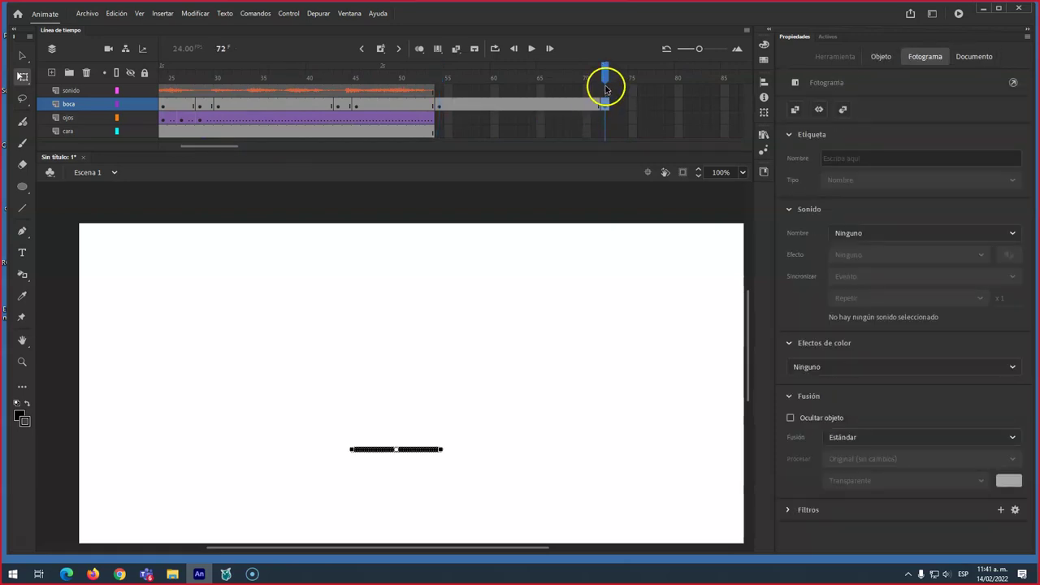
pyautogui.click(604, 118)
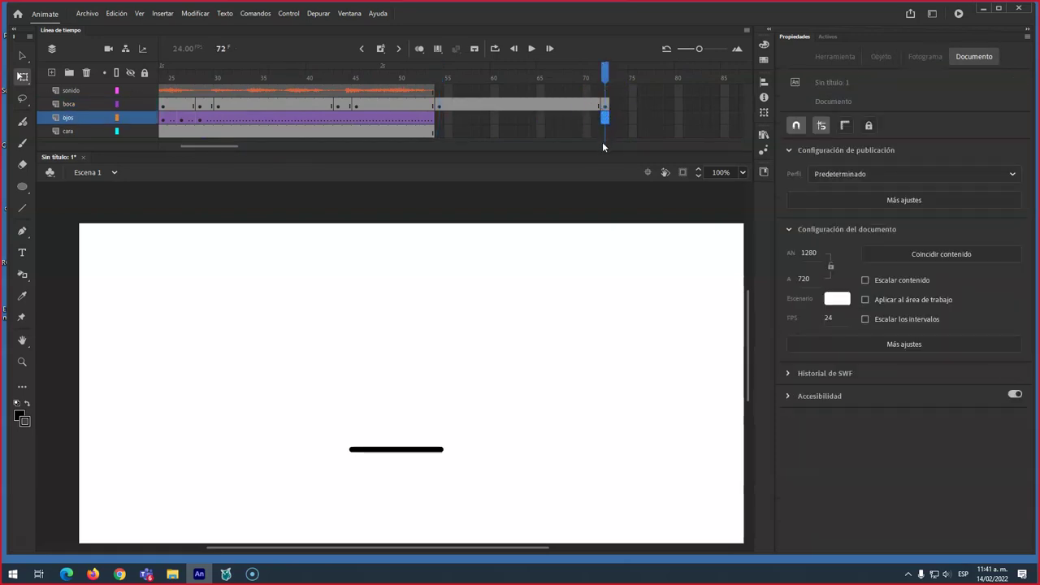
pyautogui.press('F5')
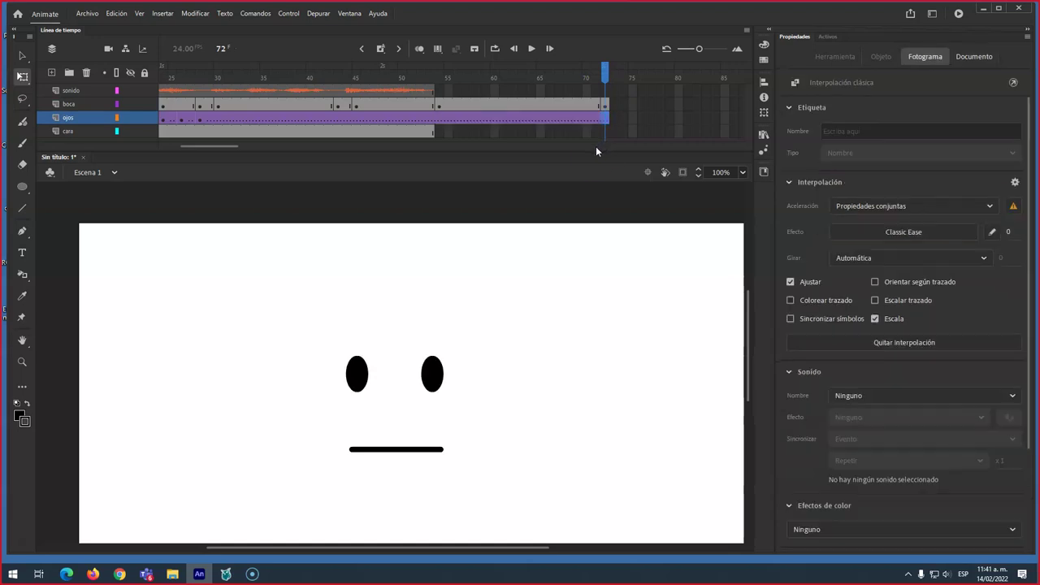
pyautogui.click(604, 131)
pyautogui.press('F5')
# - Delete the mouth line at frames 4, 11 and 20 of the boca layer
pyautogui.moveTo(605, 77); pyautogui.dragTo(162, 71)
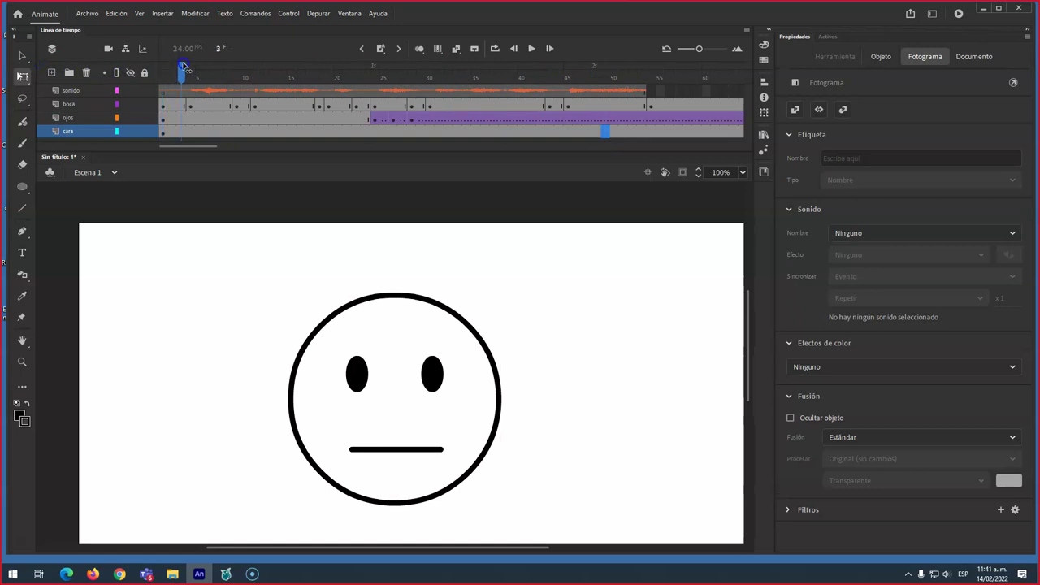
pyautogui.click(189, 105)
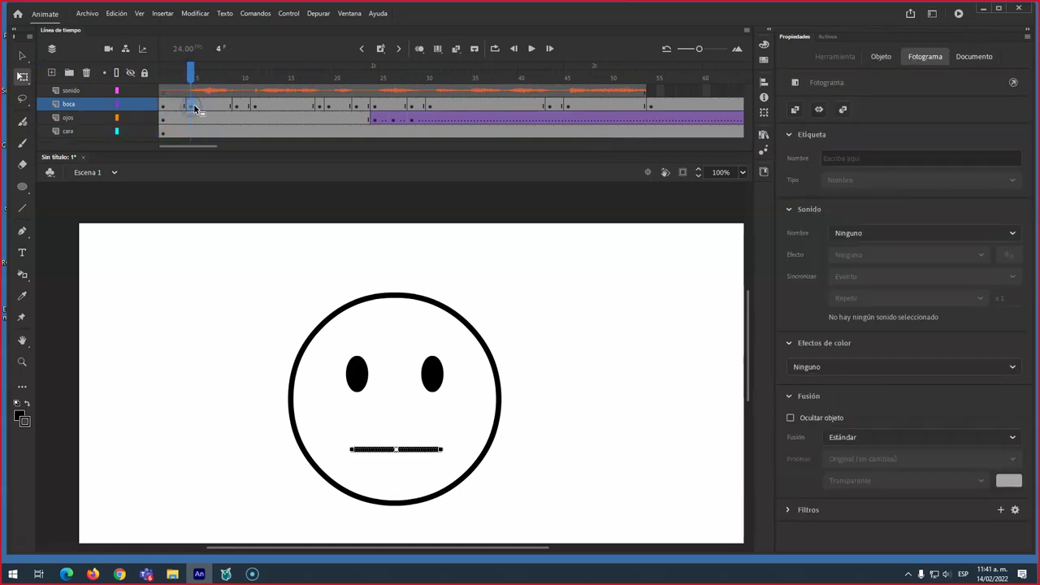
pyautogui.press('Delete')
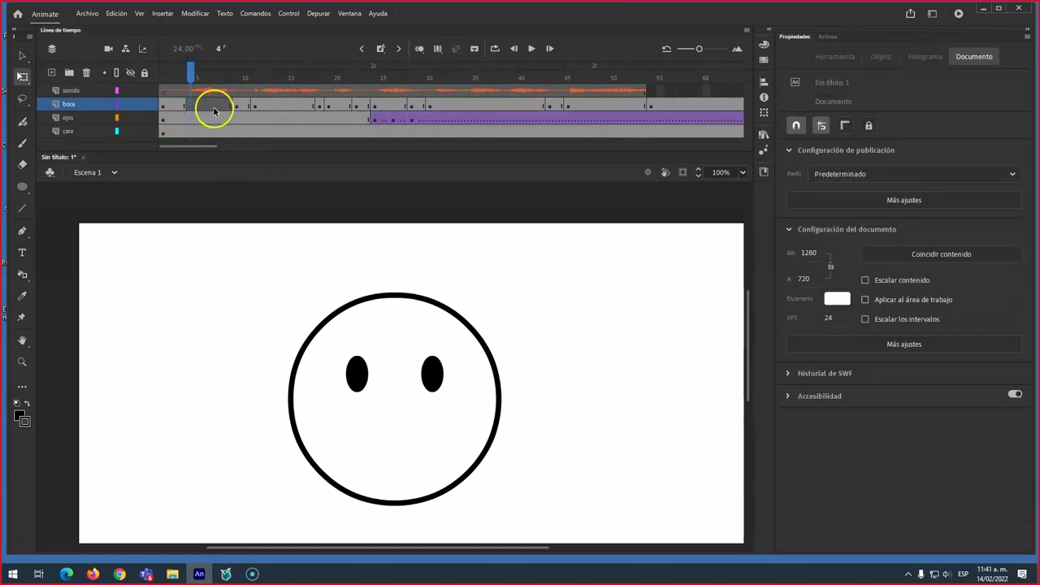
pyautogui.click(254, 106)
pyautogui.press('Delete')
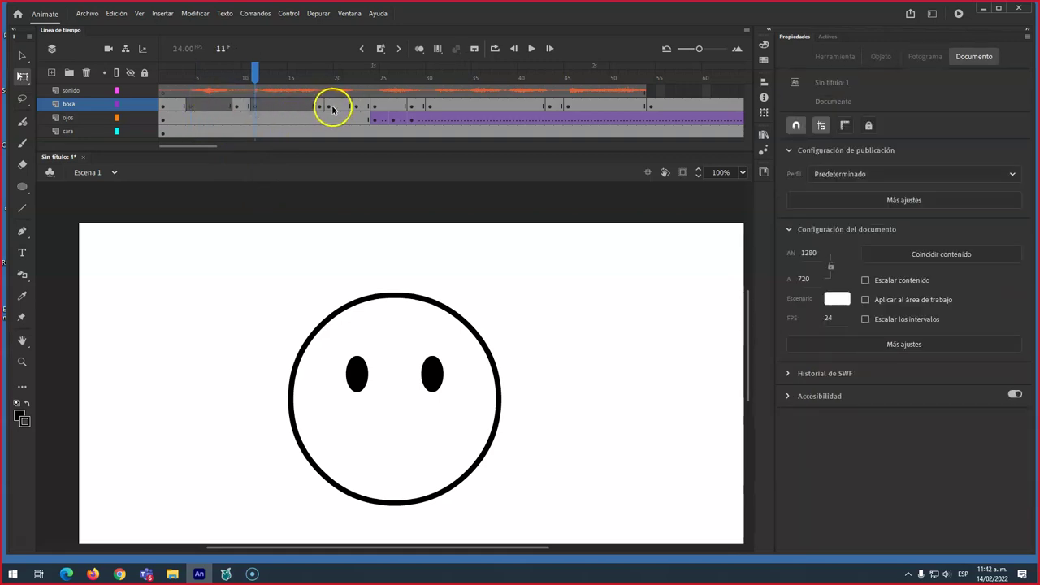
pyautogui.click(333, 105)
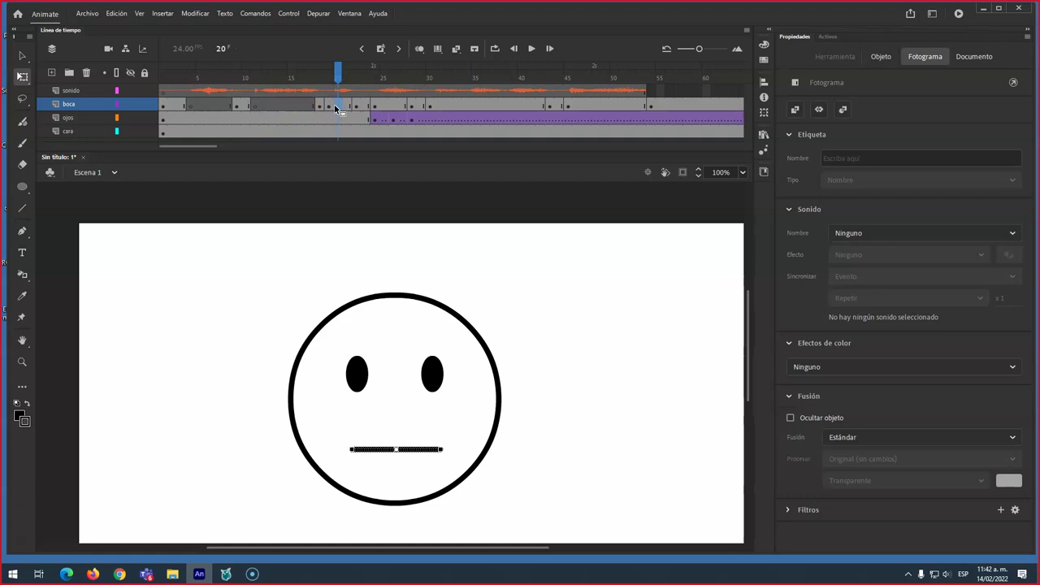
pyautogui.press('Delete')
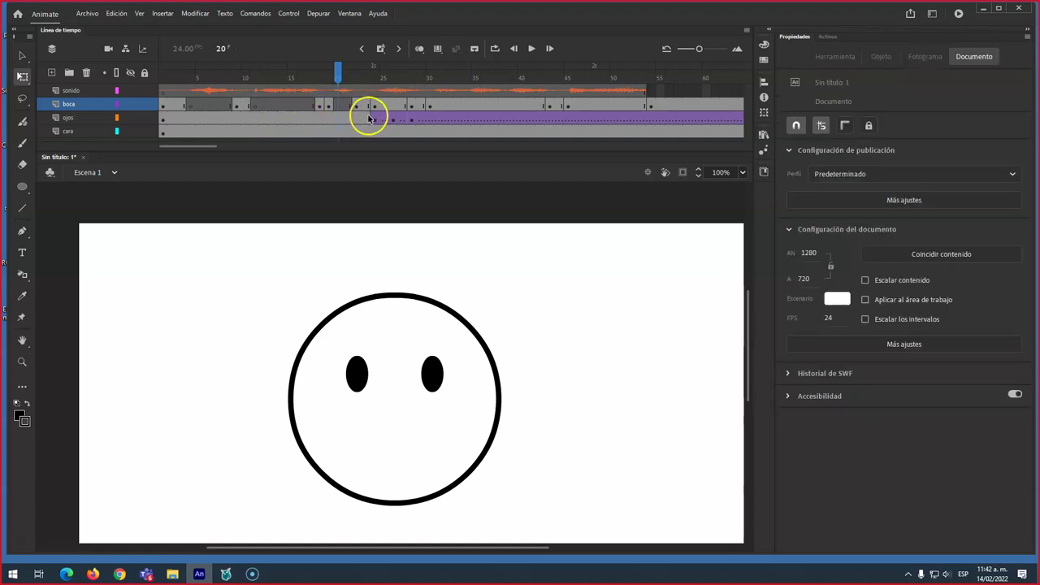
# - Delete the mouth line at frames 25, 31 and 45 of the boca layer
pyautogui.click(377, 106)
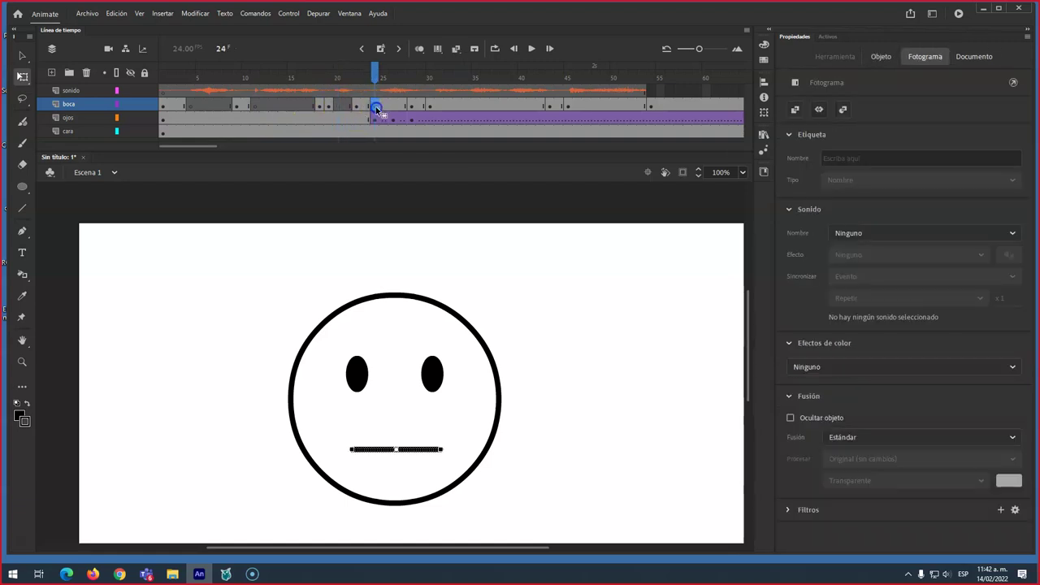
pyautogui.click(383, 106)
pyautogui.press('Delete')
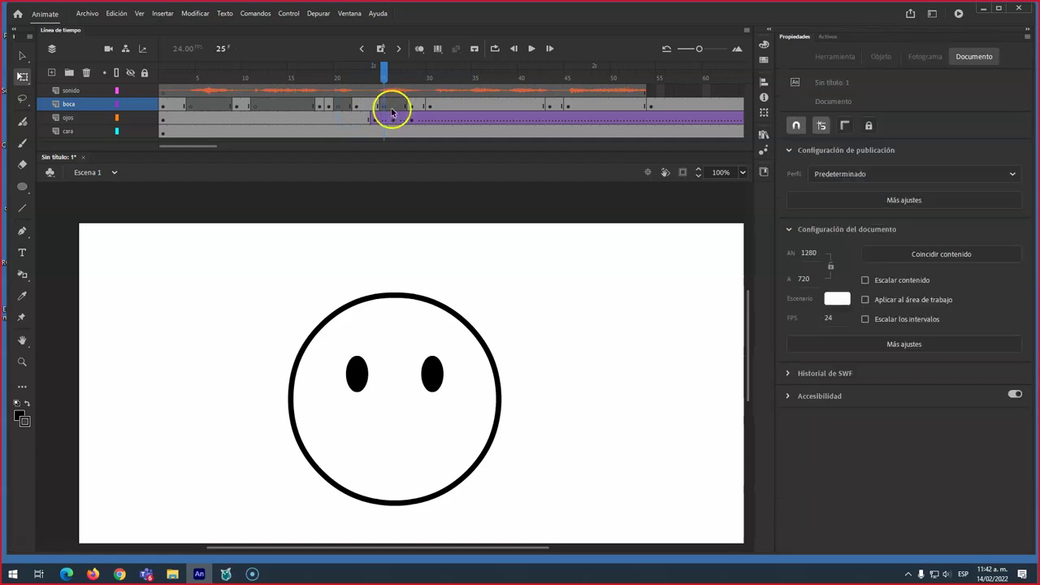
pyautogui.click(430, 107)
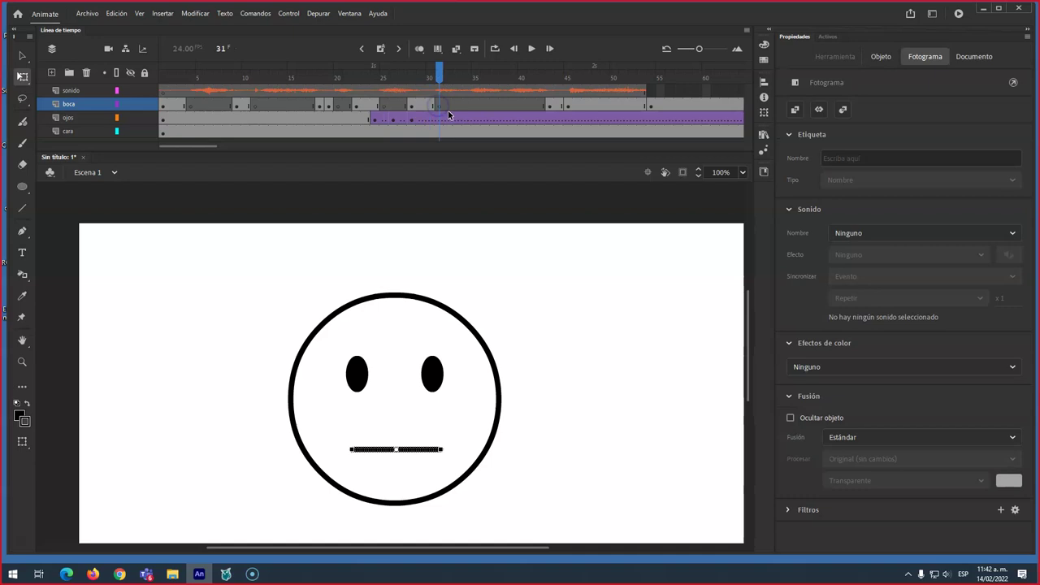
pyautogui.press('Delete')
pyautogui.click(569, 106)
# - Clear the extra keyframe at frame 19 of the boca layer
pyautogui.moveTo(571, 90); pyautogui.dragTo(321, 82)
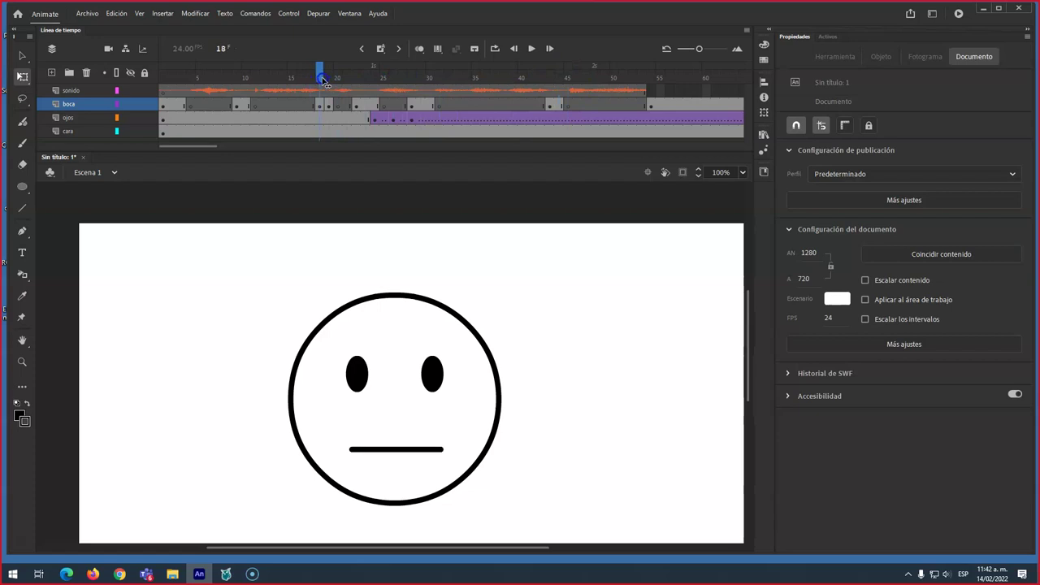
pyautogui.click(330, 104)
pyautogui.rightClick(330, 104)
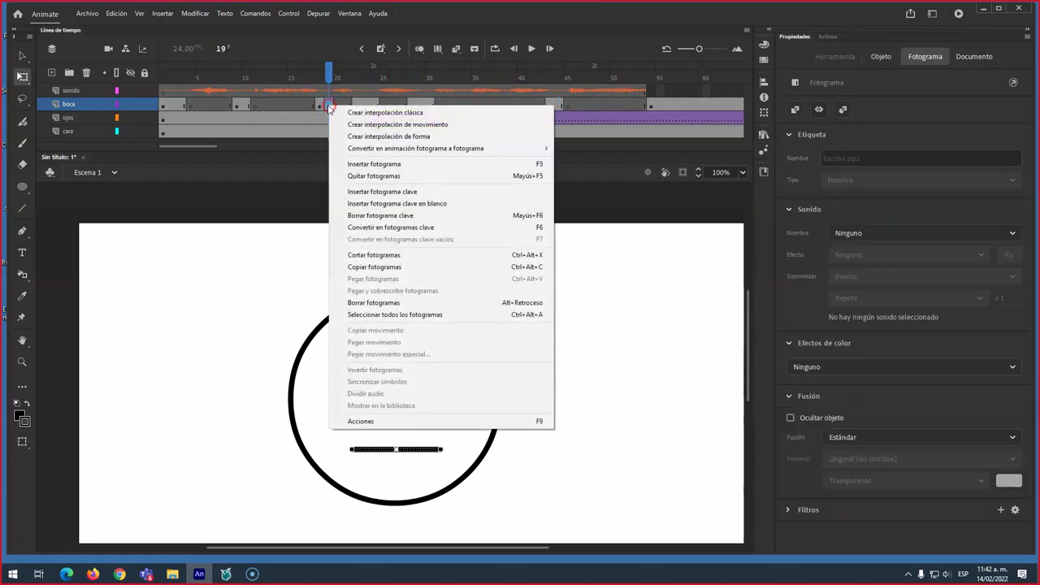
pyautogui.click(356, 215)
# - At frame 6 of the boca layer, choose the Oval tool and turn on onion skinning with its range starting at frame 1
pyautogui.moveTo(330, 77); pyautogui.dragTo(216, 81)
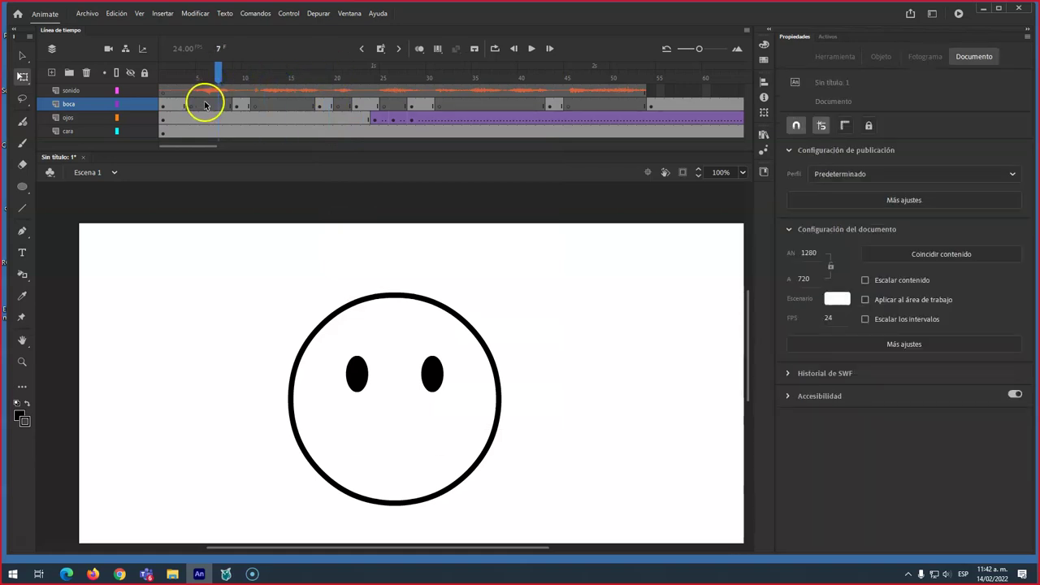
pyautogui.click(207, 104)
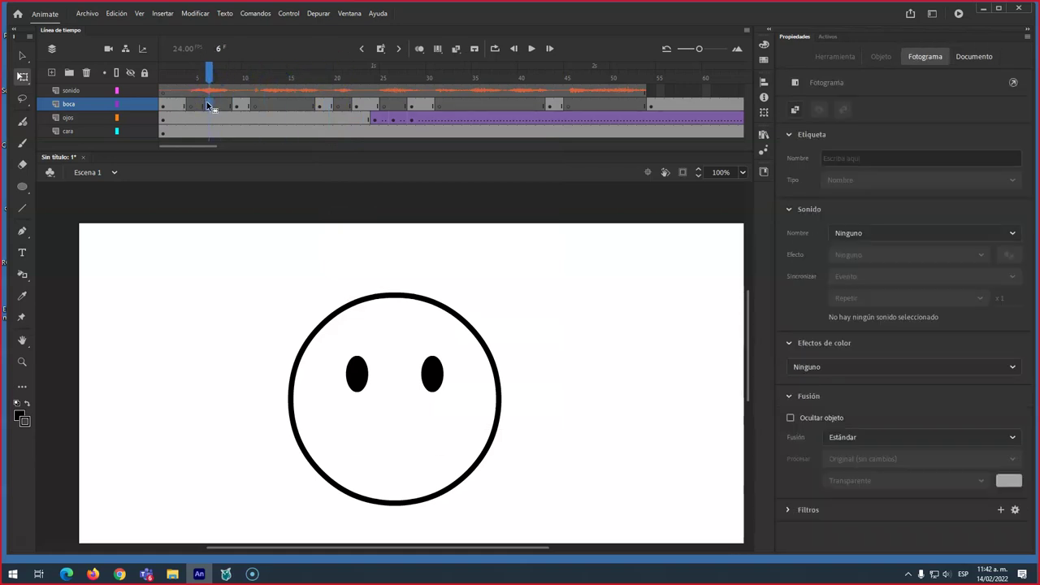
pyautogui.click(22, 186)
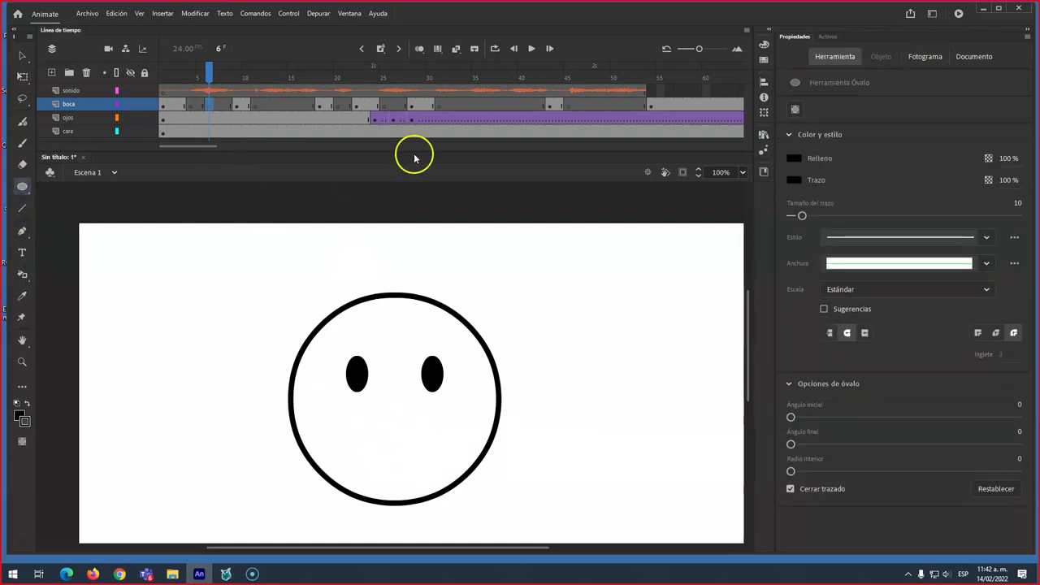
pyautogui.click(420, 48)
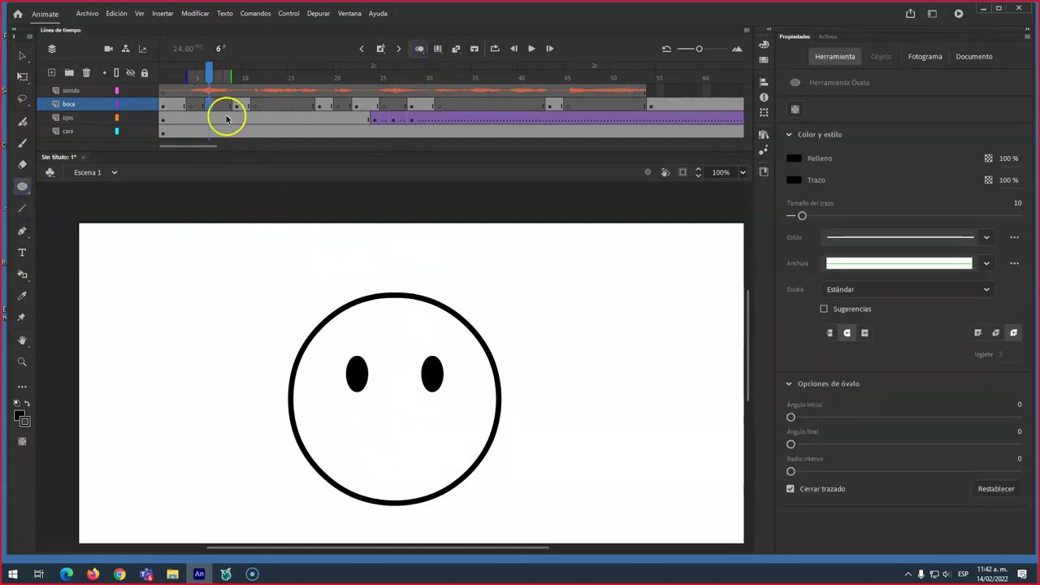
pyautogui.moveTo(188, 75); pyautogui.dragTo(152, 76)
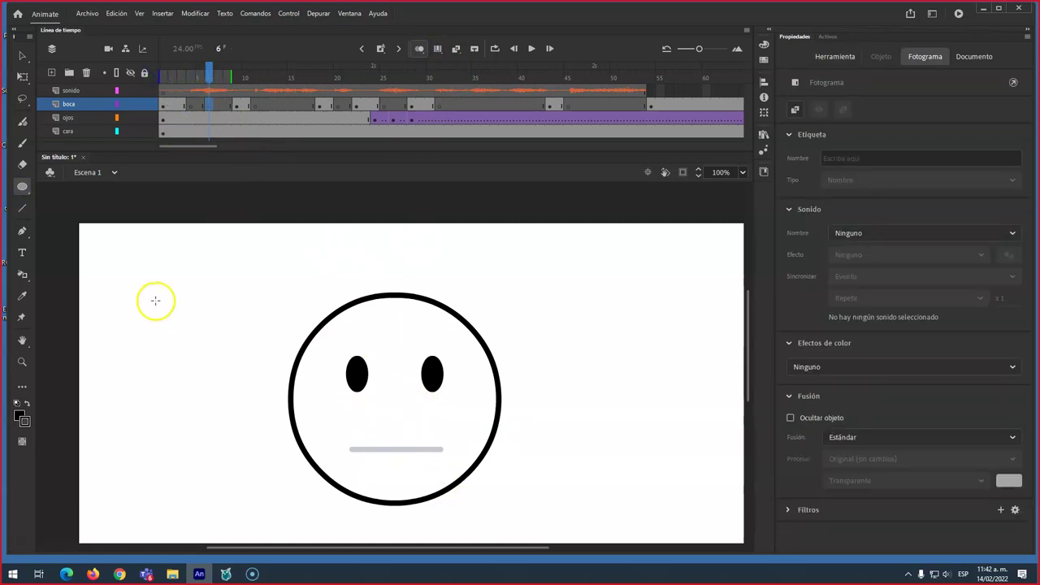
# - Show the rulers and place a horizontal guide along the mouth line and a vertical guide through the face's centre
pyautogui.hotkey('ctrl', 'alt', 'shift', 'r')
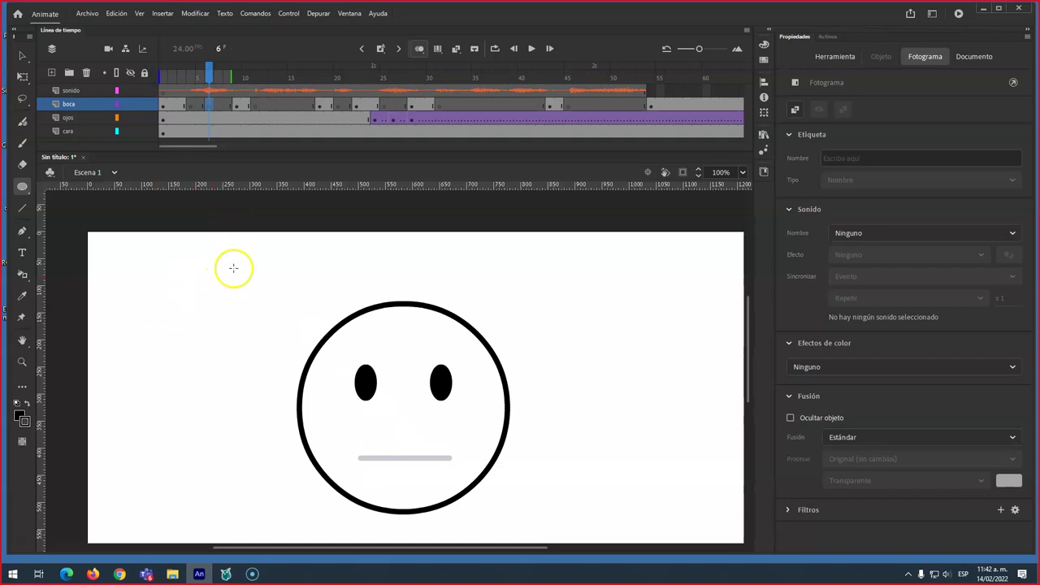
pyautogui.click(139, 13)
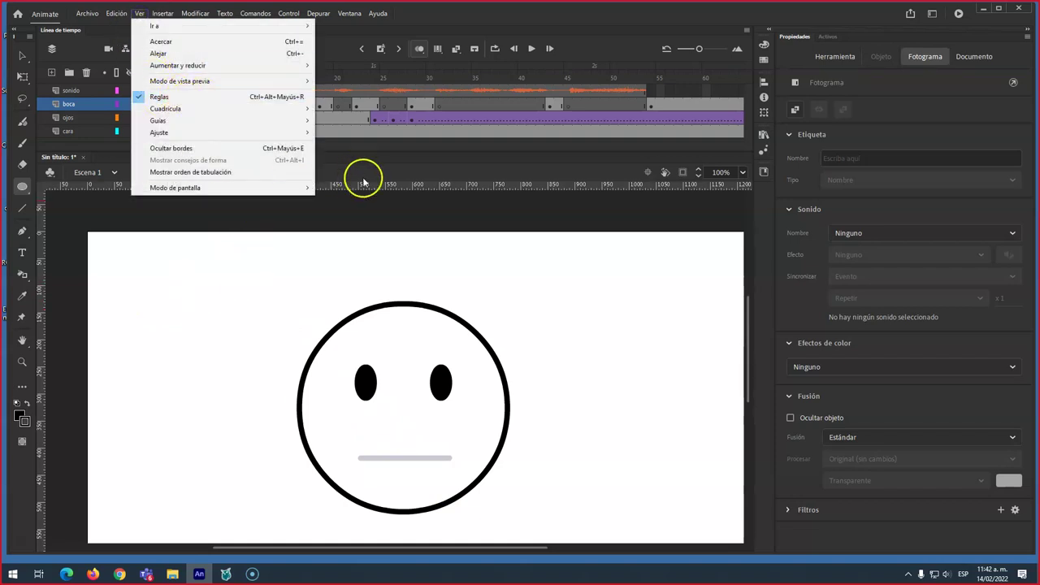
pyautogui.click(388, 187)
pyautogui.moveTo(388, 186); pyautogui.dragTo(412, 460)
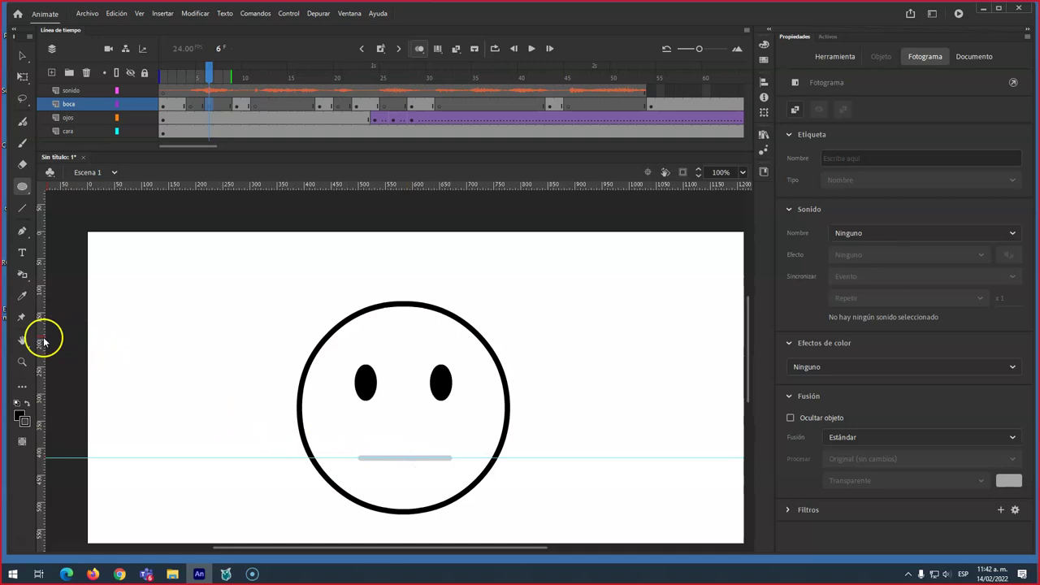
pyautogui.moveTo(63, 345); pyautogui.dragTo(403, 397)
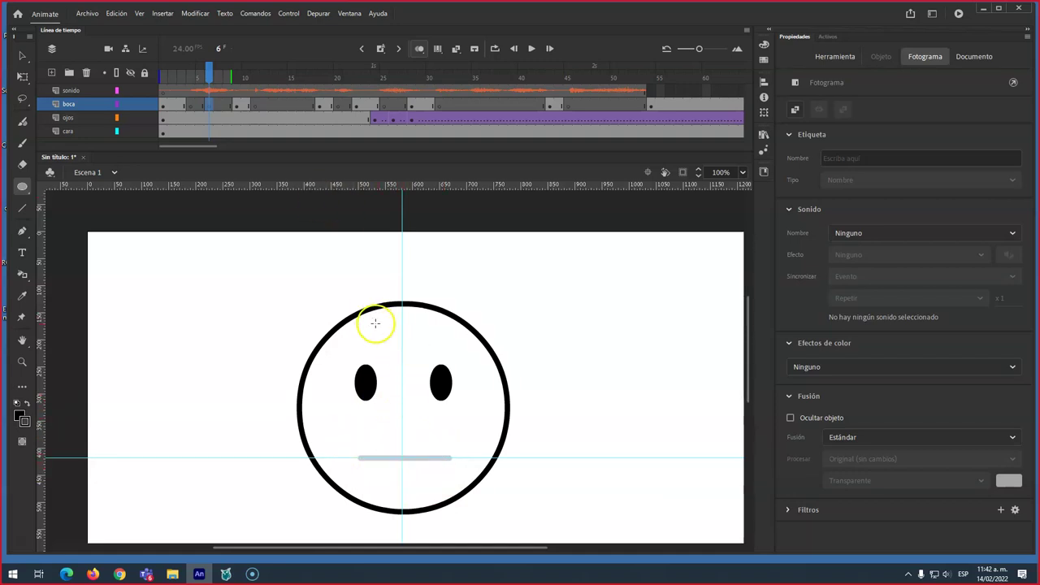
# - Draw a black oval mouth near the guides at frame 6 and delete its outline, leaving a fill about 54 by 73 px
pyautogui.moveTo(396, 446); pyautogui.dragTo(431, 492)
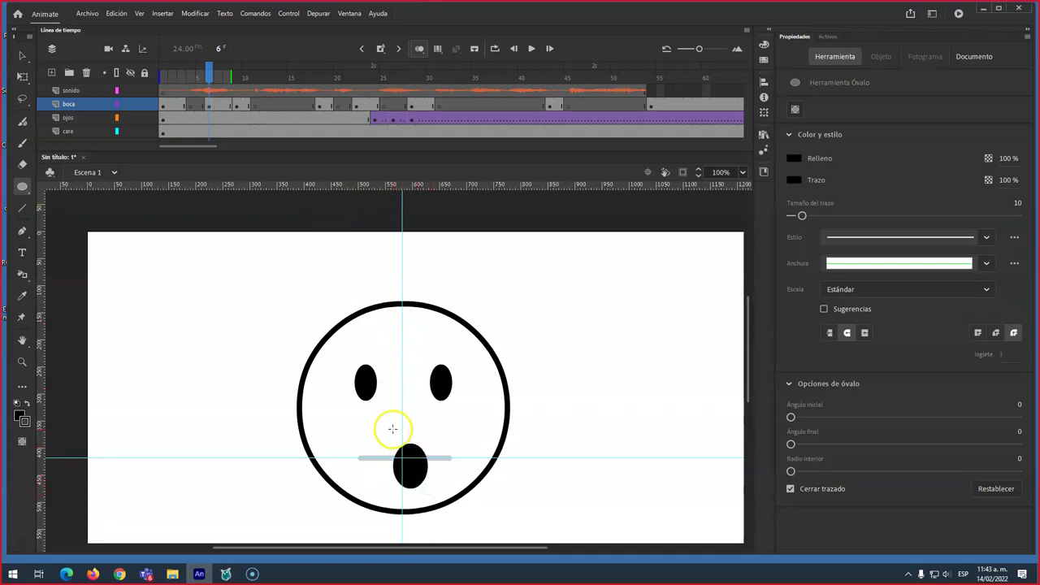
pyautogui.press('v')
pyautogui.click(413, 475)
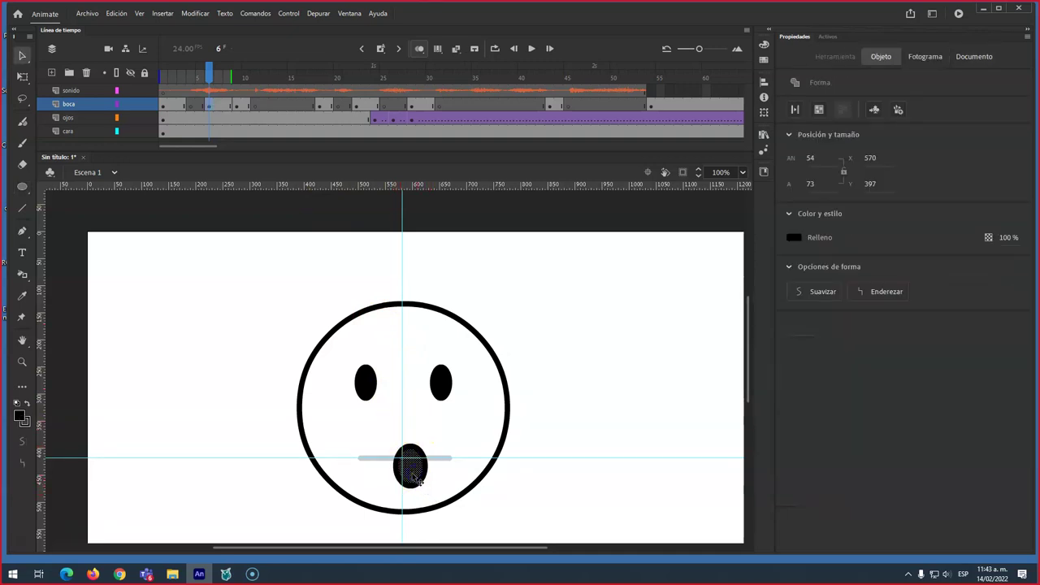
pyautogui.click(426, 484)
pyautogui.press('Delete')
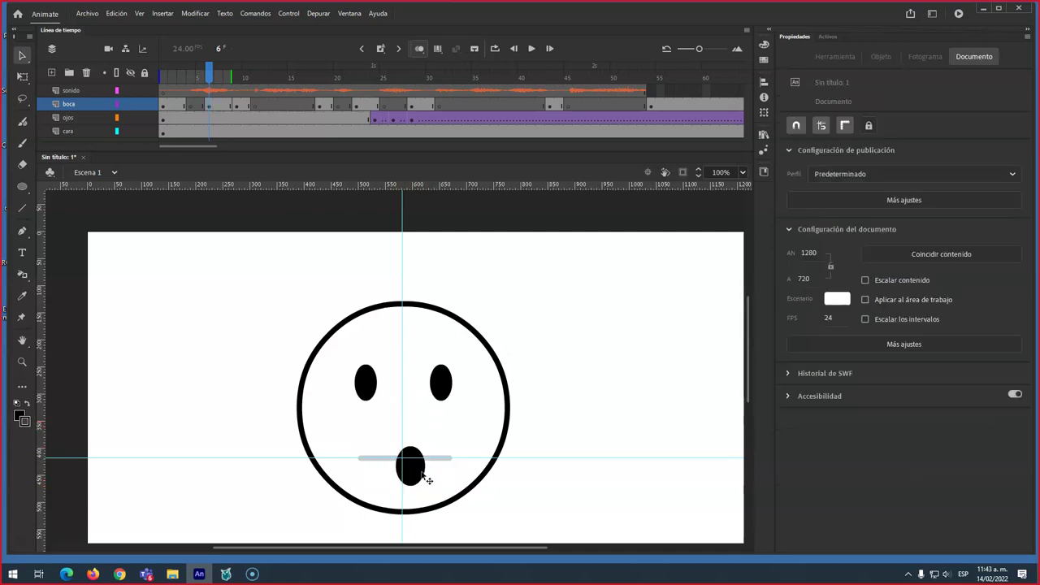
# - Centre the oval mouth fill on the intersection of the guides at frame 6
pyautogui.click(410, 475)
pyautogui.moveTo(420, 478)
pyautogui.mouseDown()
pyautogui.moveTo(406, 472)
pyautogui.moveTo(425, 480)
pyautogui.moveTo(416, 475)
pyautogui.mouseUp()
pyautogui.click(438, 483)
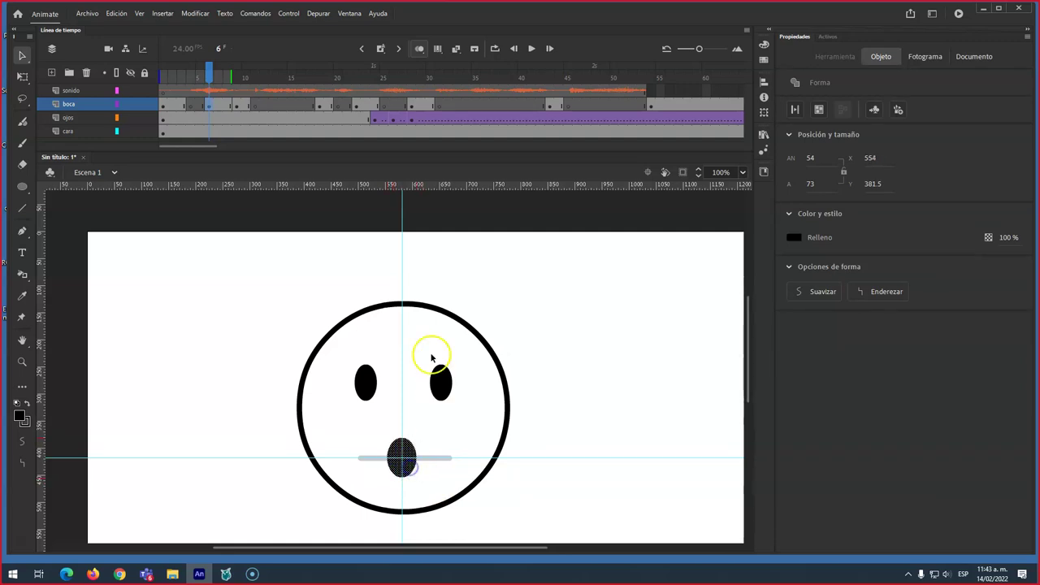
pyautogui.click(420, 383)
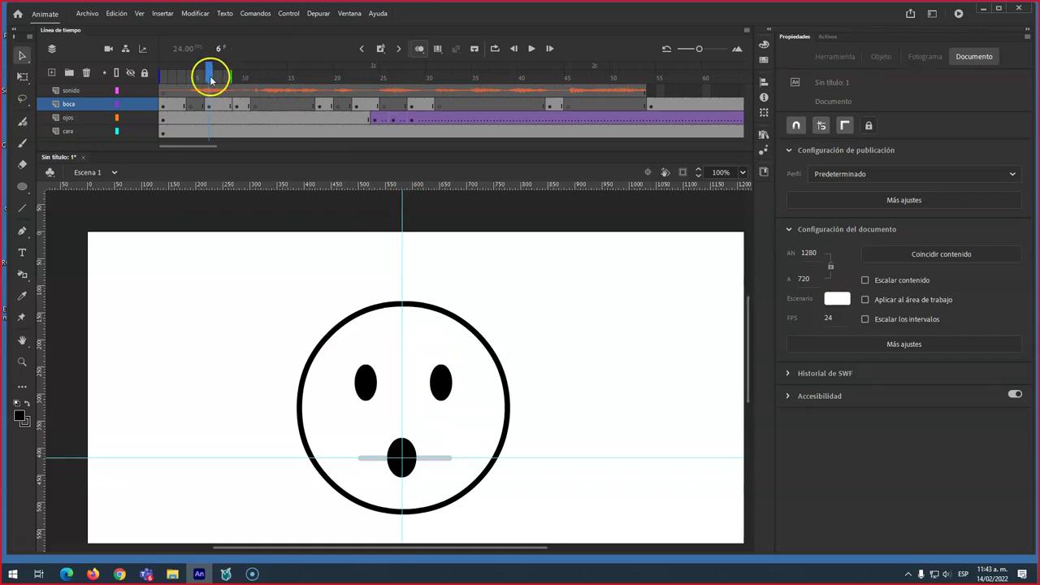
# - Add a keyframe at frame 7 of the boca layer and reshape the mouth to a wider, flatter oval about 76 by 31 px
pyautogui.click(210, 107)
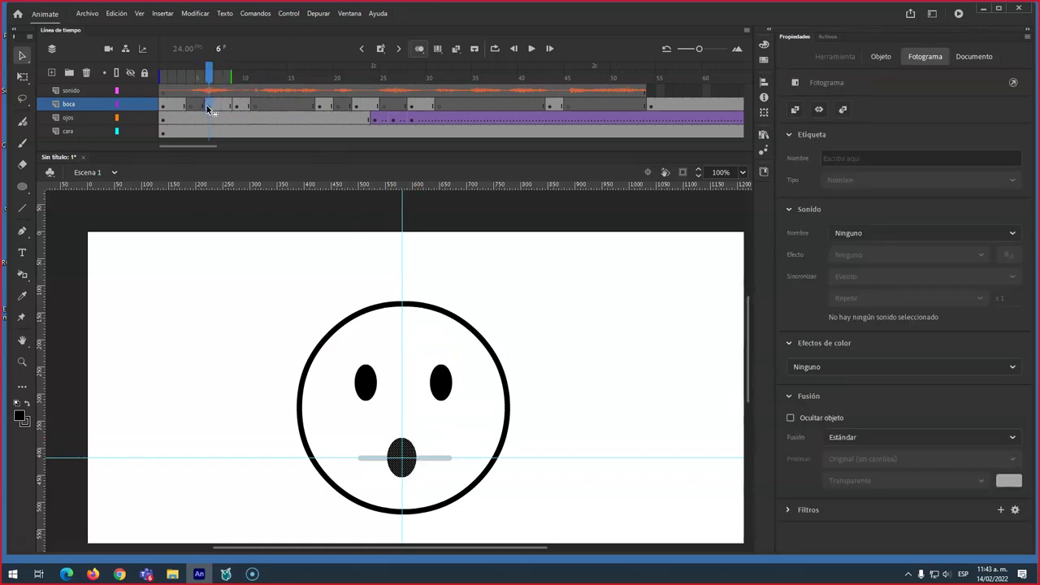
pyautogui.click(220, 107)
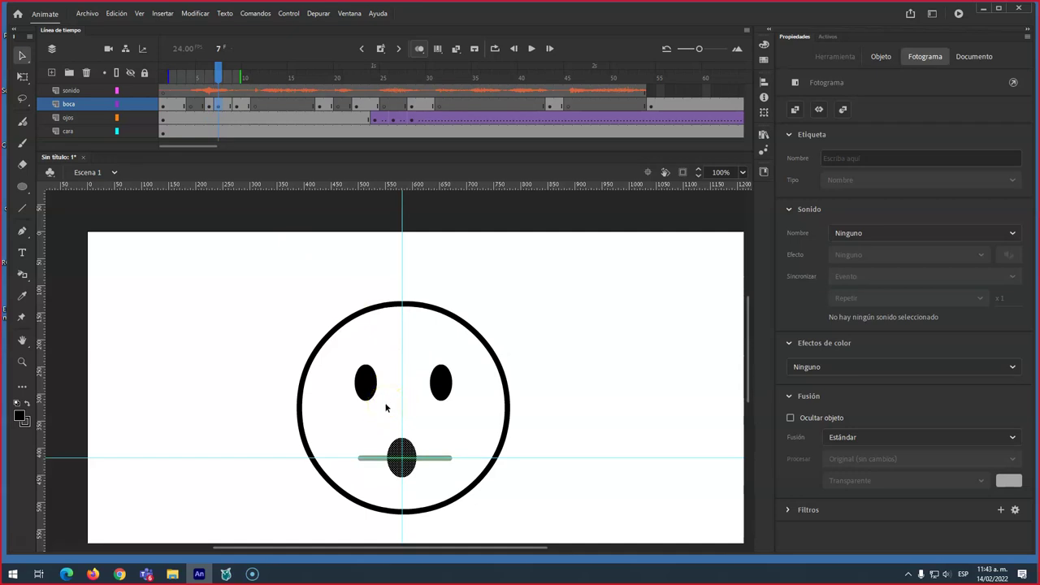
pyautogui.press('q')
pyautogui.click(401, 451)
pyautogui.moveTo(400, 438); pyautogui.dragTo(402, 447)
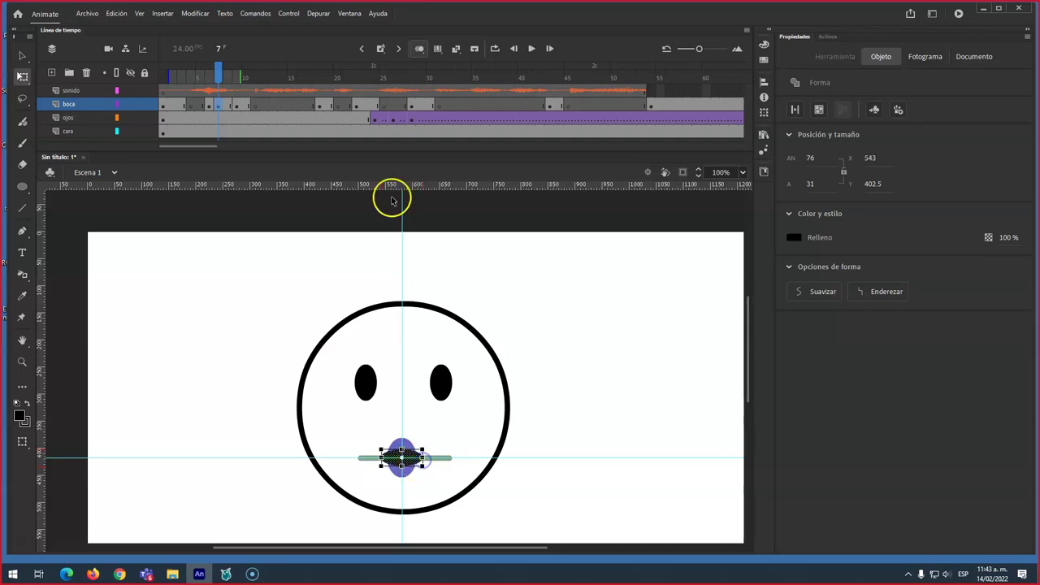
# - At frame 4 of the boca layer, draw a thin horizontal black oval mouth and delete its outline
pyautogui.moveTo(221, 76); pyautogui.dragTo(201, 77)
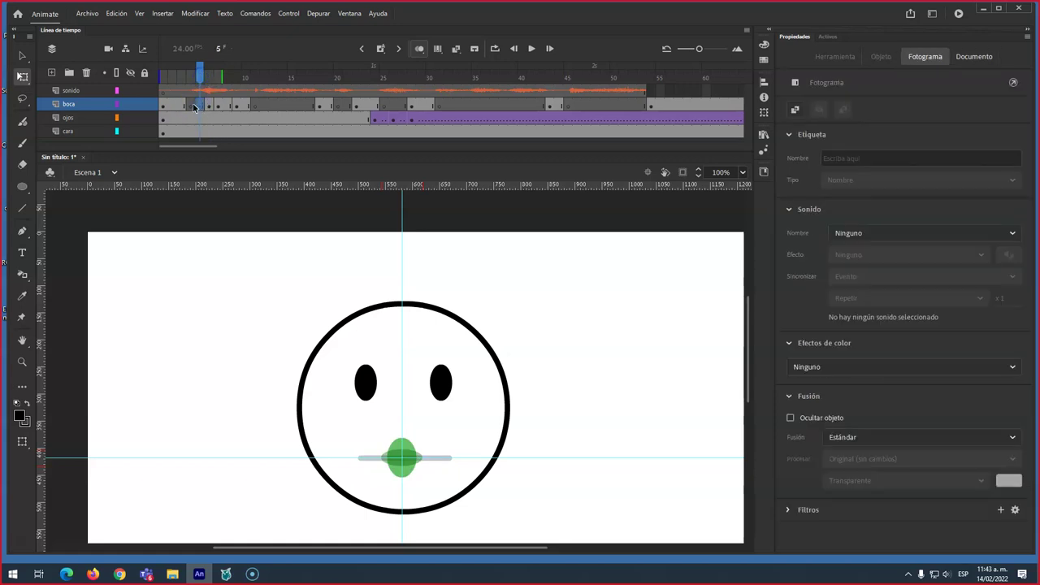
pyautogui.click(192, 107)
pyautogui.click(22, 186)
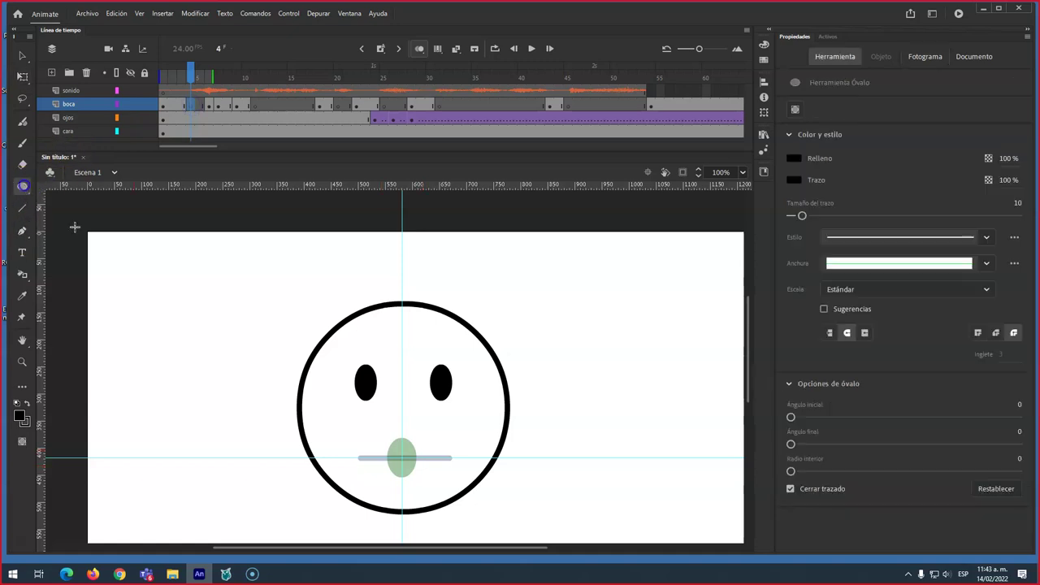
pyautogui.moveTo(385, 457); pyautogui.dragTo(420, 467)
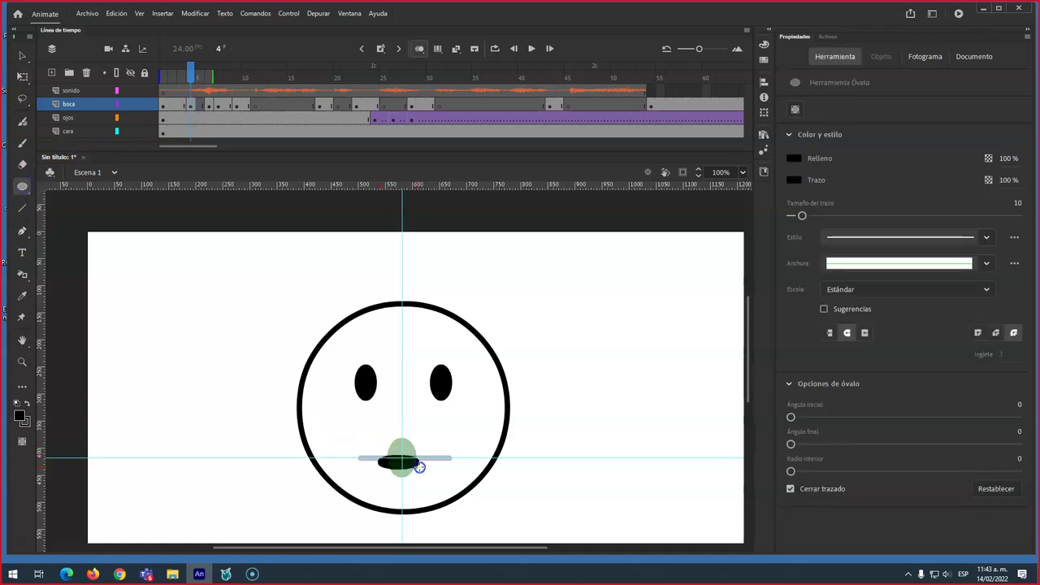
pyautogui.press('v')
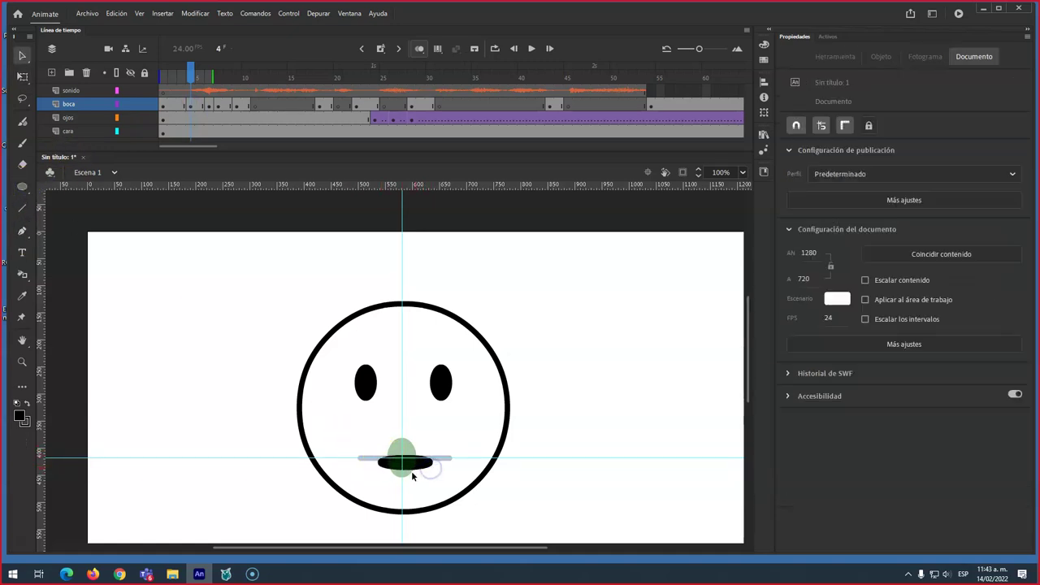
pyautogui.click(416, 469)
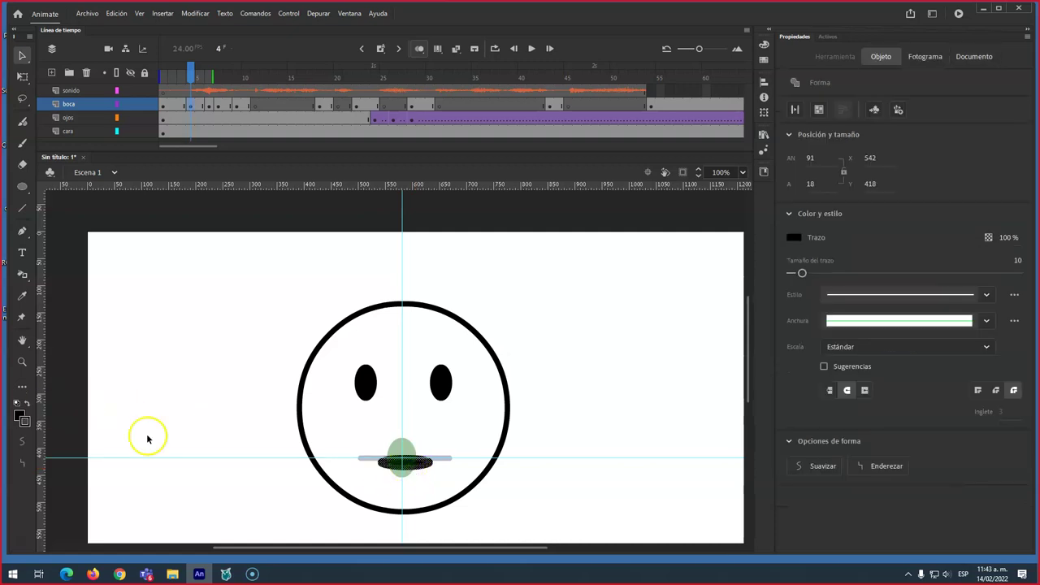
pyautogui.click(232, 449)
# - Centre the thin oval mouth on the intersection of the guides at frame 4
pyautogui.moveTo(408, 464); pyautogui.dragTo(411, 467)
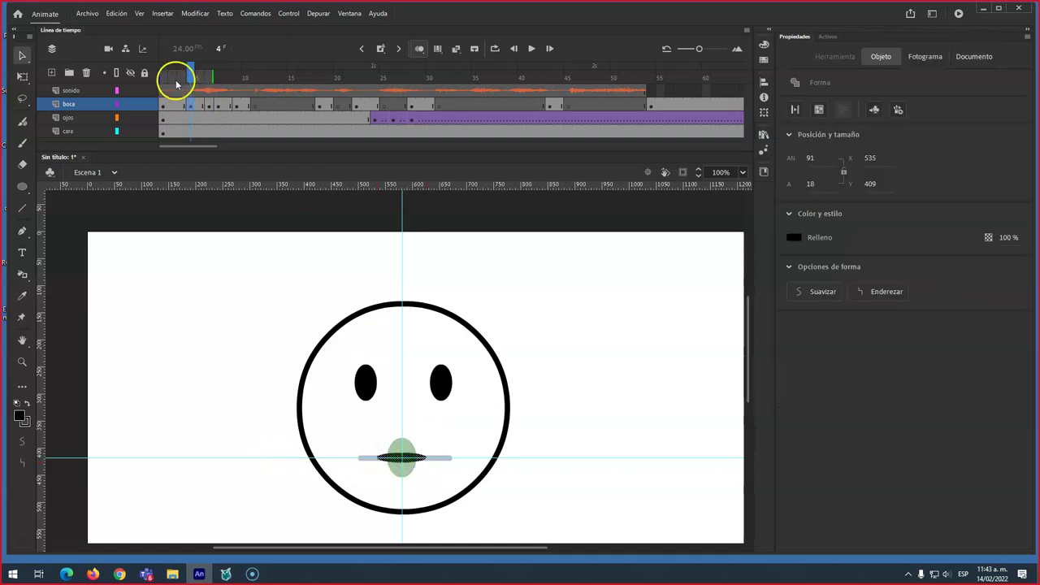
pyautogui.click(193, 75)
pyautogui.moveTo(192, 75)
pyautogui.mouseDown()
pyautogui.moveTo(202, 74)
pyautogui.moveTo(191, 77)
pyautogui.mouseUp()
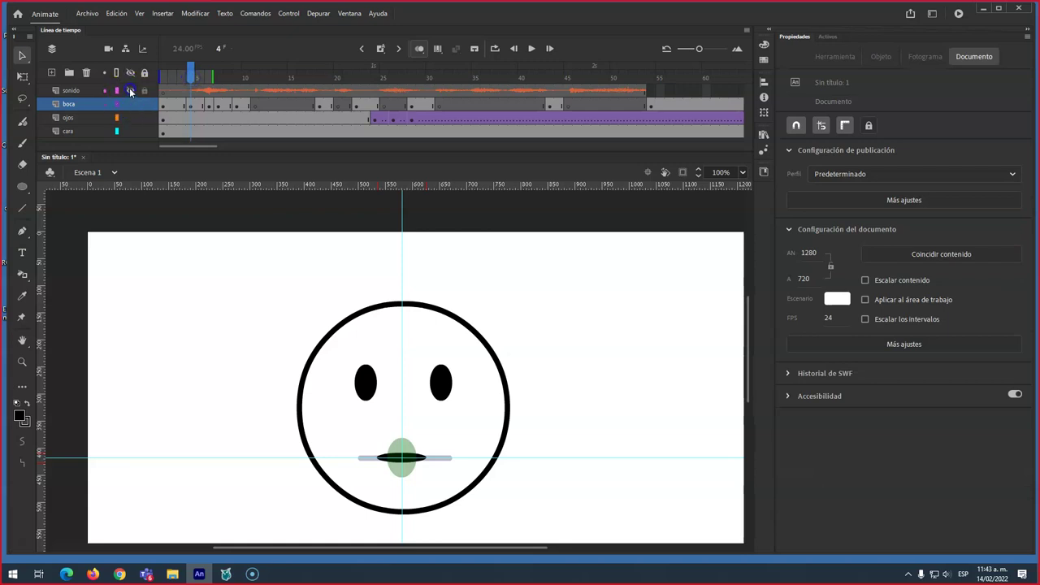
# - Hide and lock the sonido, ojos and cara layers, and check the mouth shapes up to frame 7
pyautogui.click(130, 118)
pyautogui.click(130, 131)
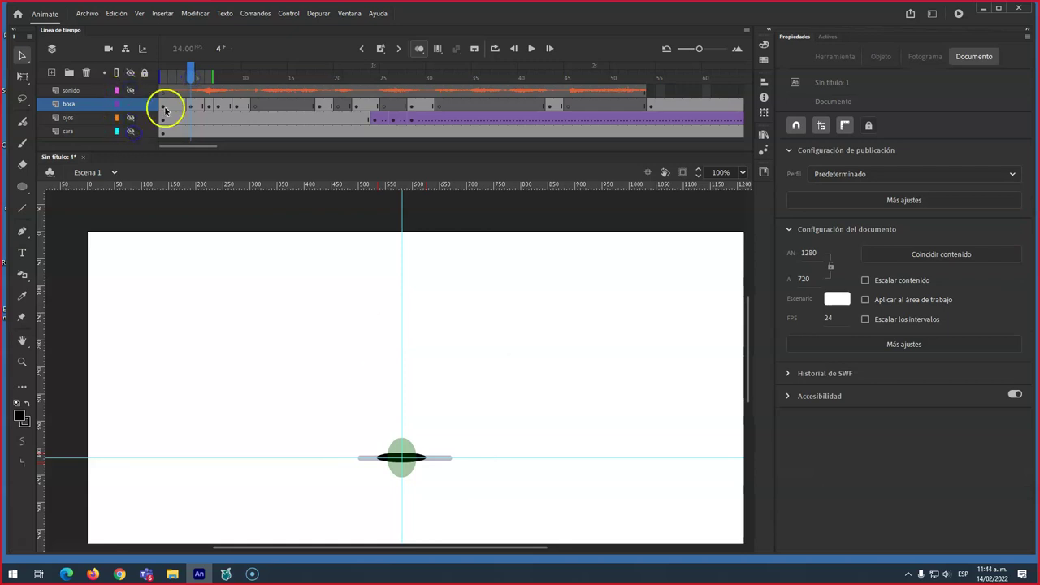
pyautogui.moveTo(191, 67)
pyautogui.mouseDown()
pyautogui.moveTo(163, 69)
pyautogui.moveTo(217, 88)
pyautogui.mouseUp()
pyautogui.click(164, 106)
pyautogui.click(218, 90)
pyautogui.click(221, 106)
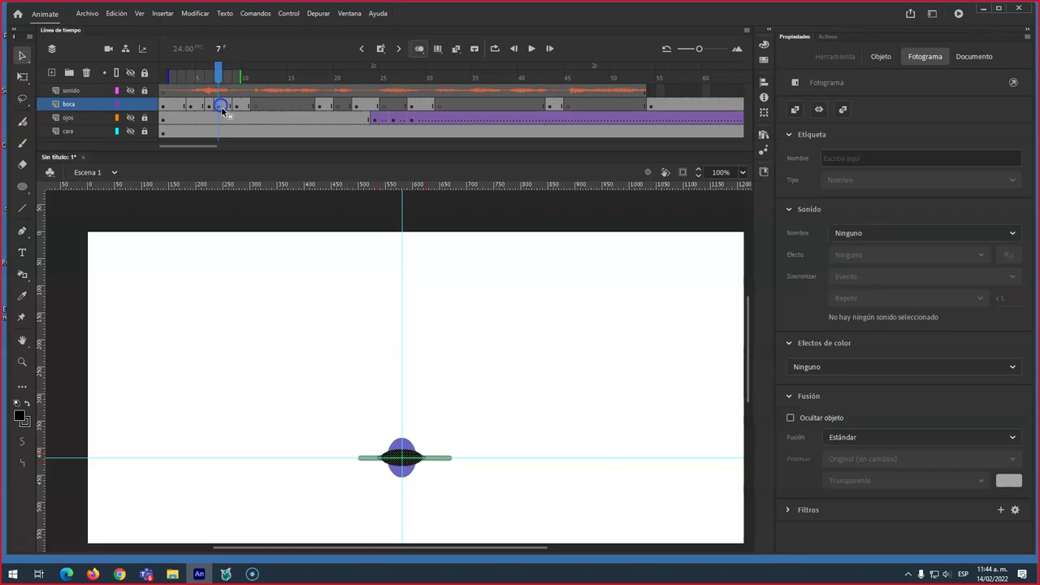
# - Add a keyframe at frame 8 of the boca layer and reshape the mouth to a small rounded oval about 38 by 47 px
pyautogui.click(227, 108)
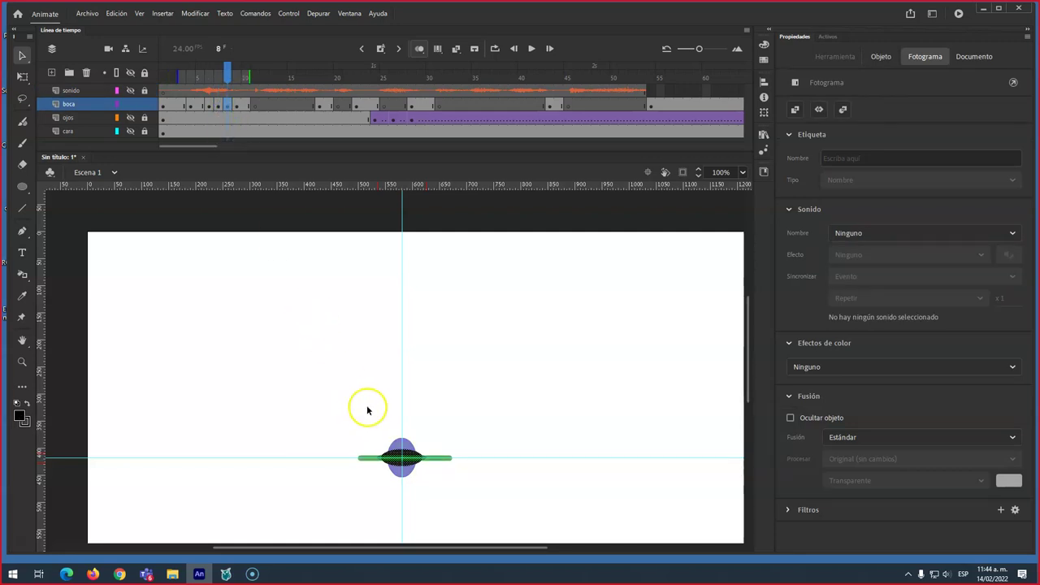
pyautogui.click(401, 452)
pyautogui.press('q')
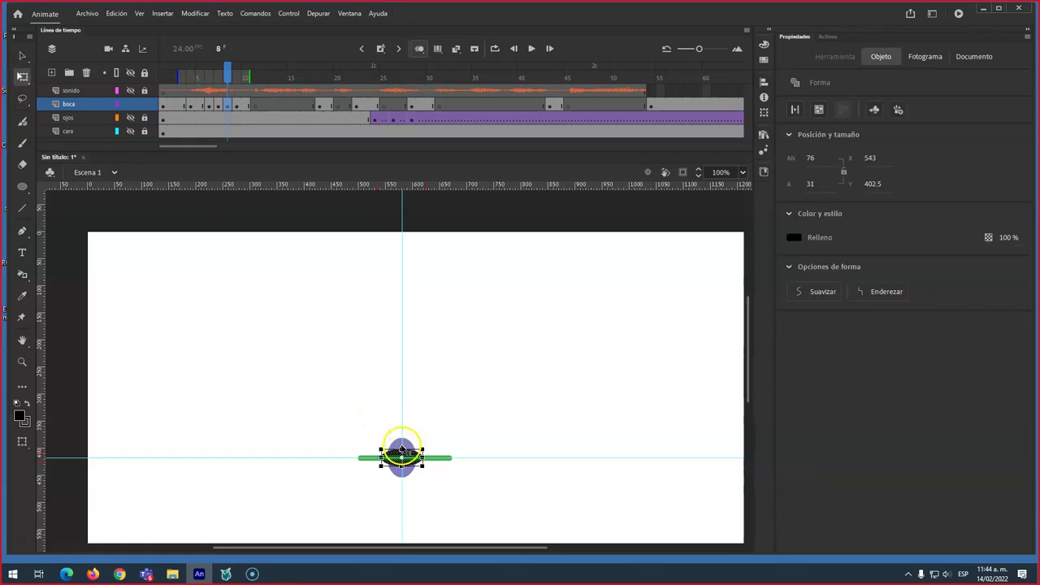
pyautogui.moveTo(401, 447); pyautogui.dragTo(412, 458)
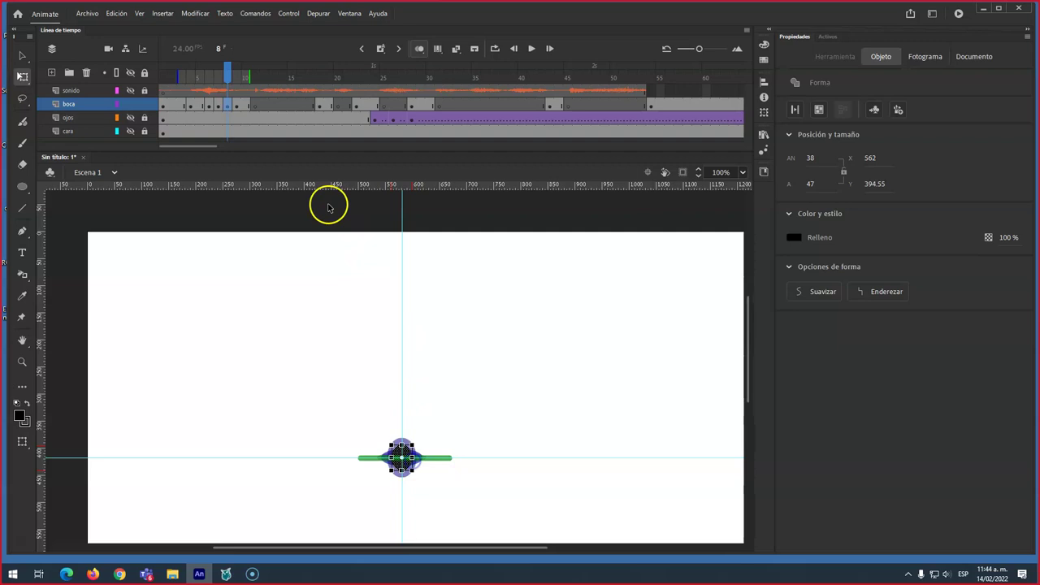
pyautogui.moveTo(227, 76); pyautogui.dragTo(228, 106)
pyautogui.click(191, 105)
pyautogui.rightClick(226, 109)
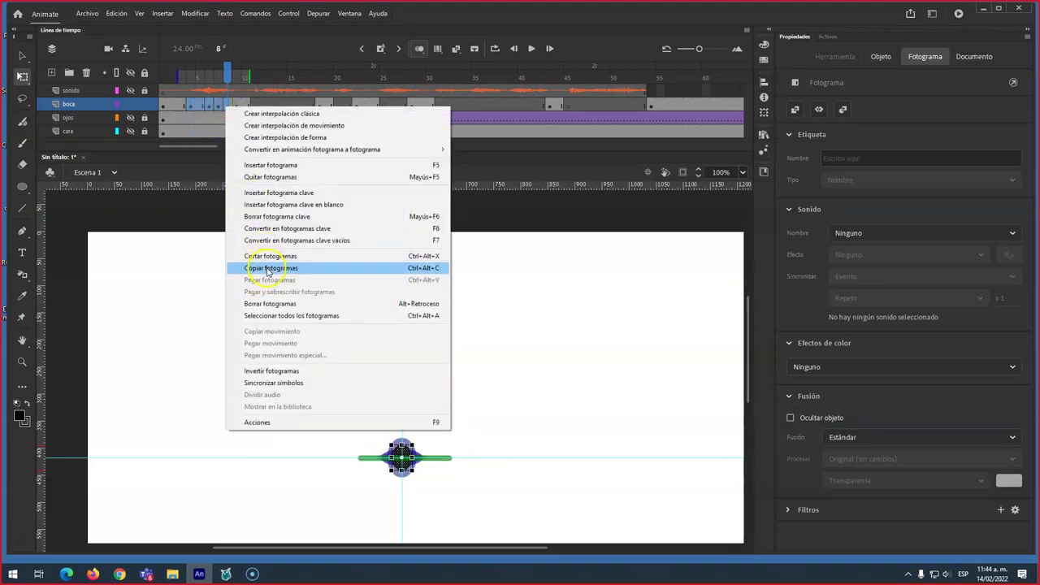
pyautogui.click(269, 269)
pyautogui.click(256, 107)
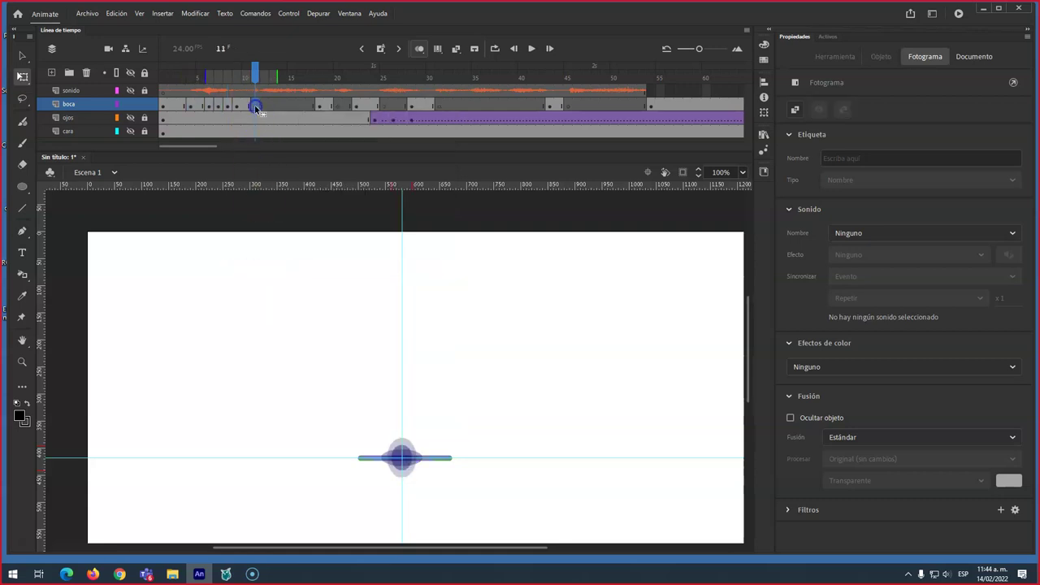
pyautogui.click(256, 108)
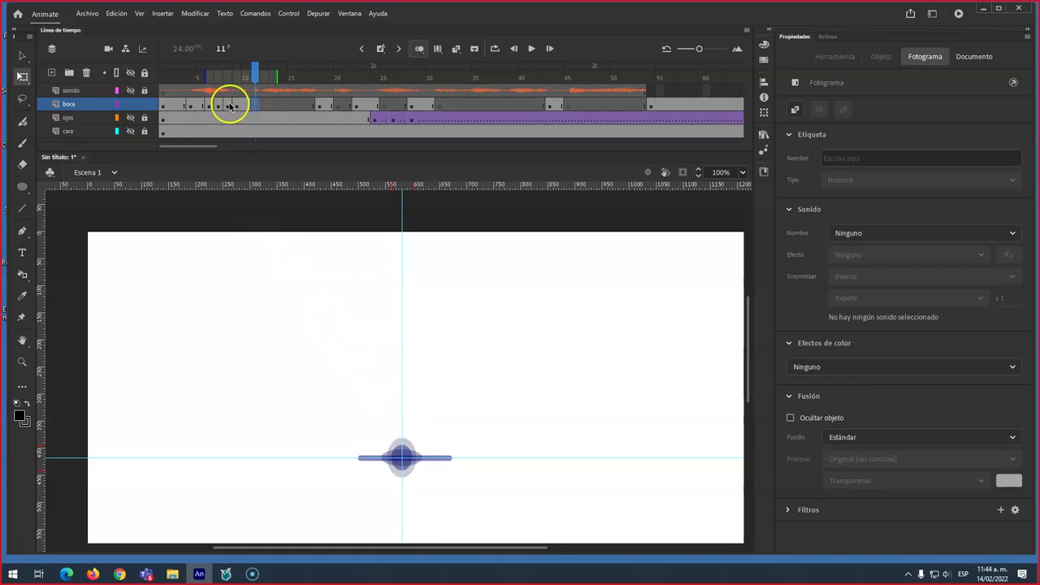
pyautogui.click(229, 109)
pyautogui.rightClick(227, 108)
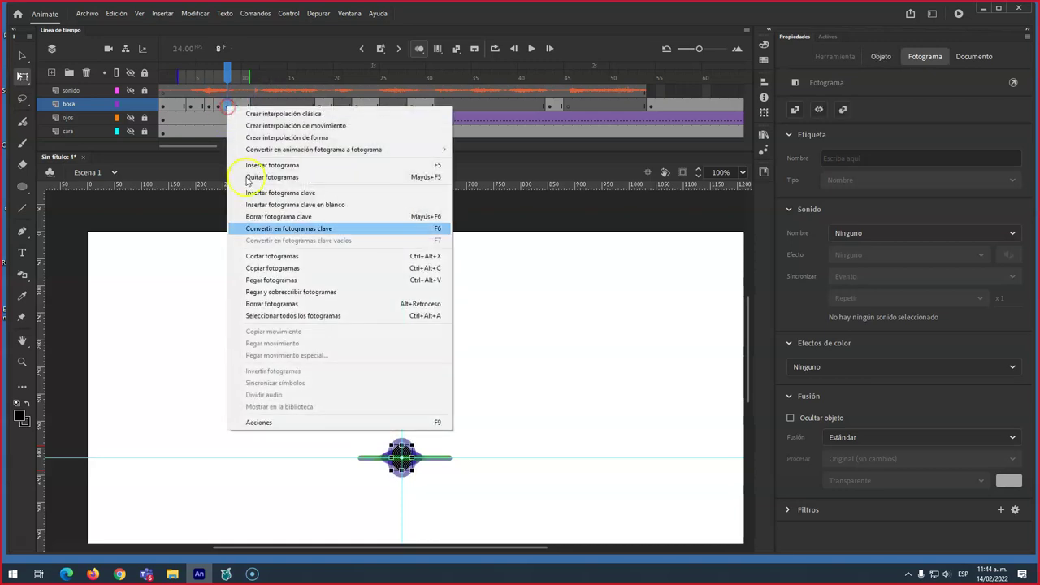
pyautogui.click(423, 436)
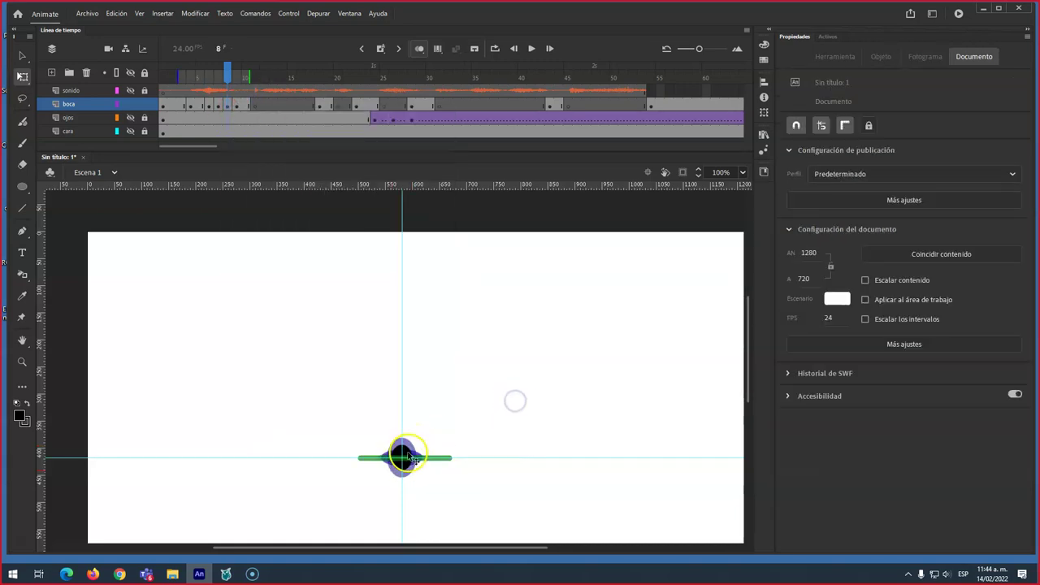
# - Copy the small rounded mouth from frame 8 and paste it in place at frame 11 of the boca layer
pyautogui.click(413, 459)
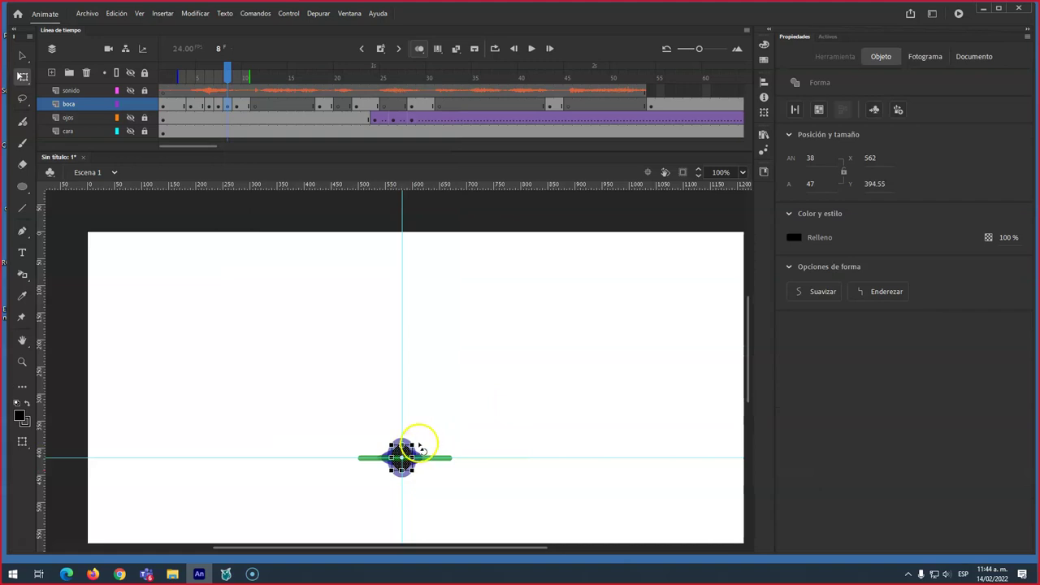
pyautogui.press('v')
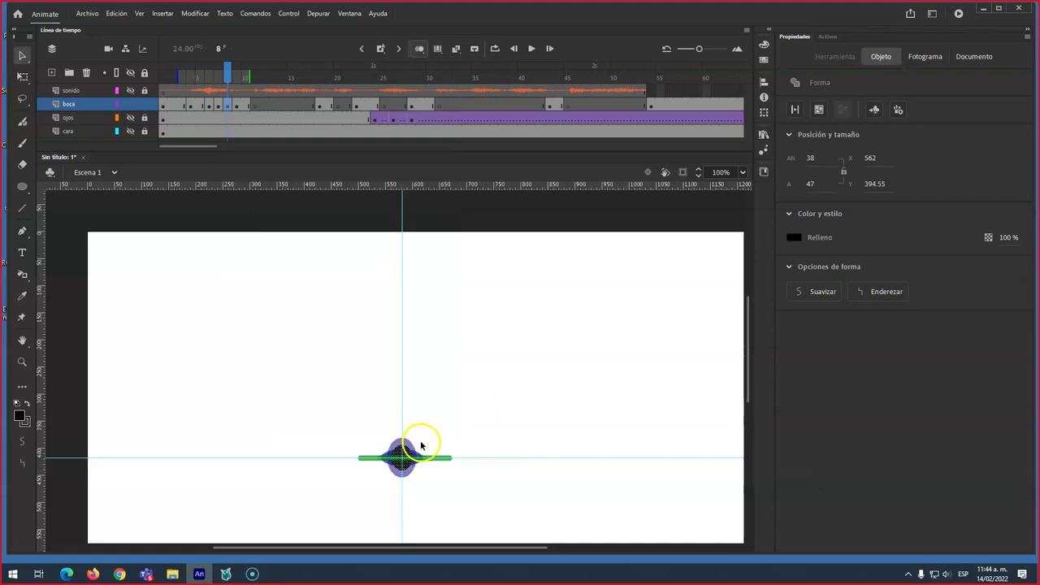
pyautogui.click(254, 106)
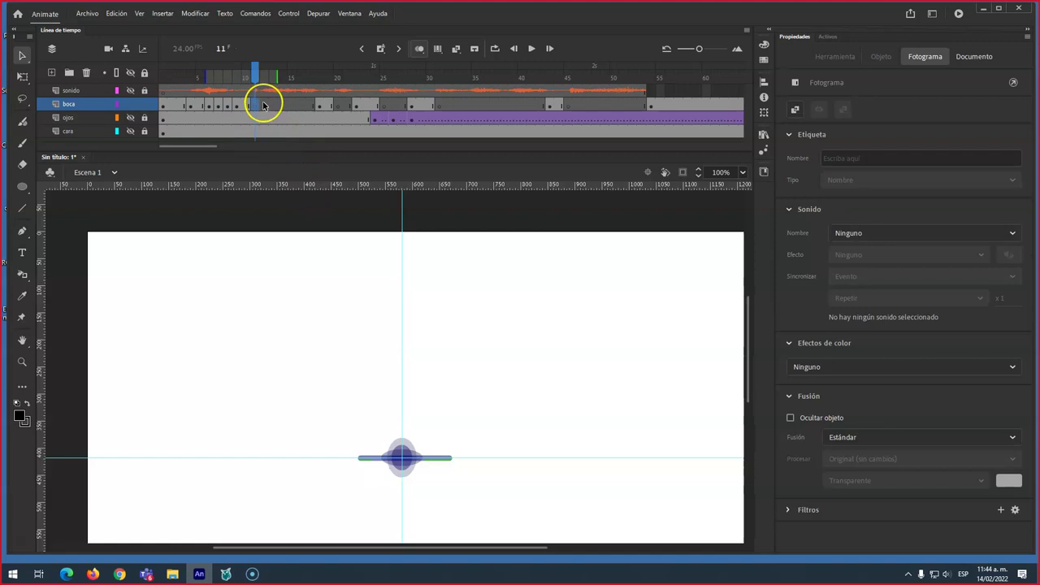
pyautogui.hotkey('ctrl', 'shift', 'v')
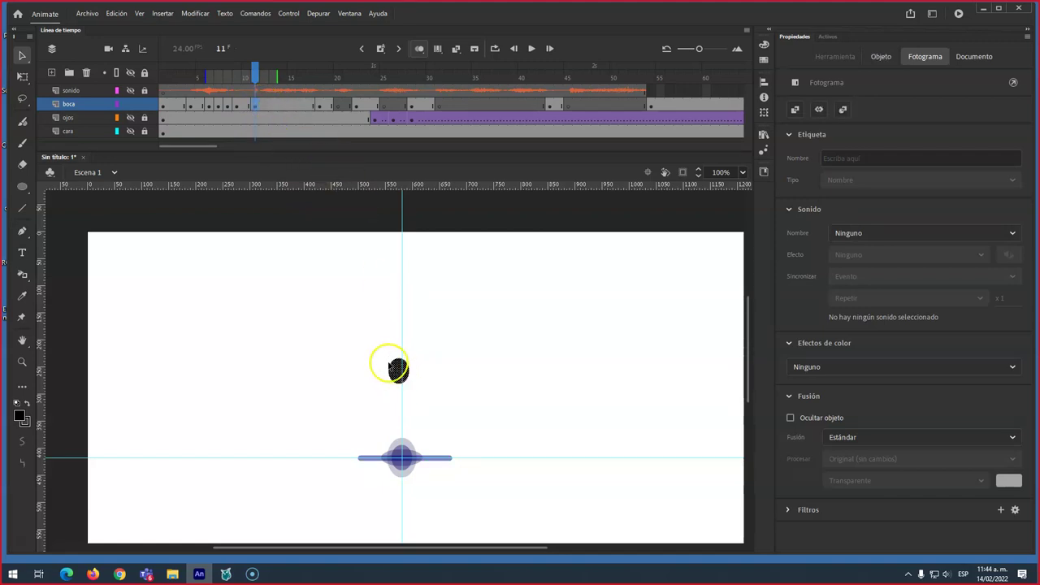
pyautogui.press('Delete')
pyautogui.rightClick(495, 356)
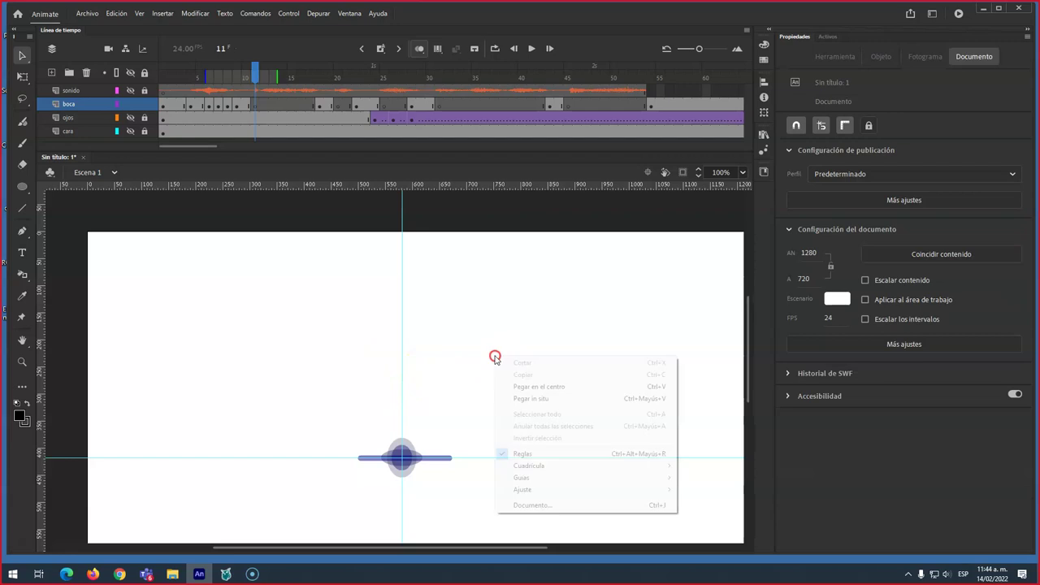
pyautogui.click(531, 398)
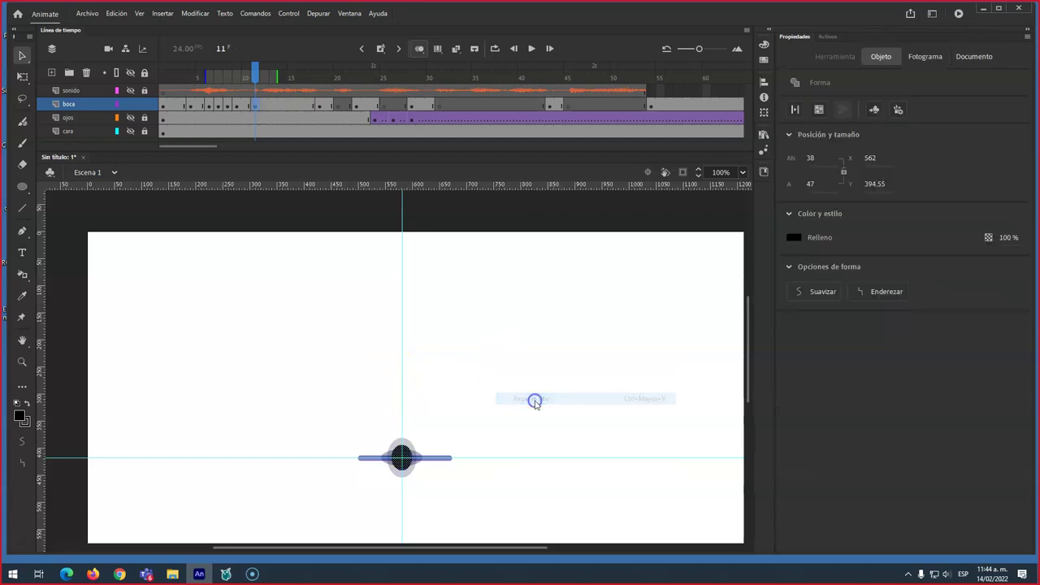
# - Add a keyframe at frame 12 of the boca layer and widen the mouth to about 96 px, slightly flattened
pyautogui.click(264, 107)
pyautogui.press('a')
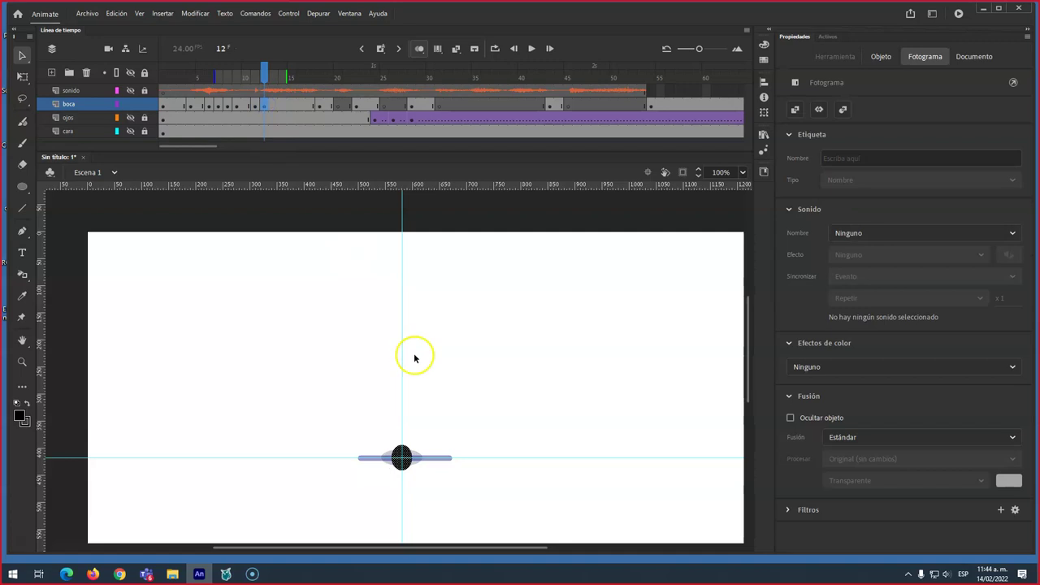
pyautogui.click(411, 437)
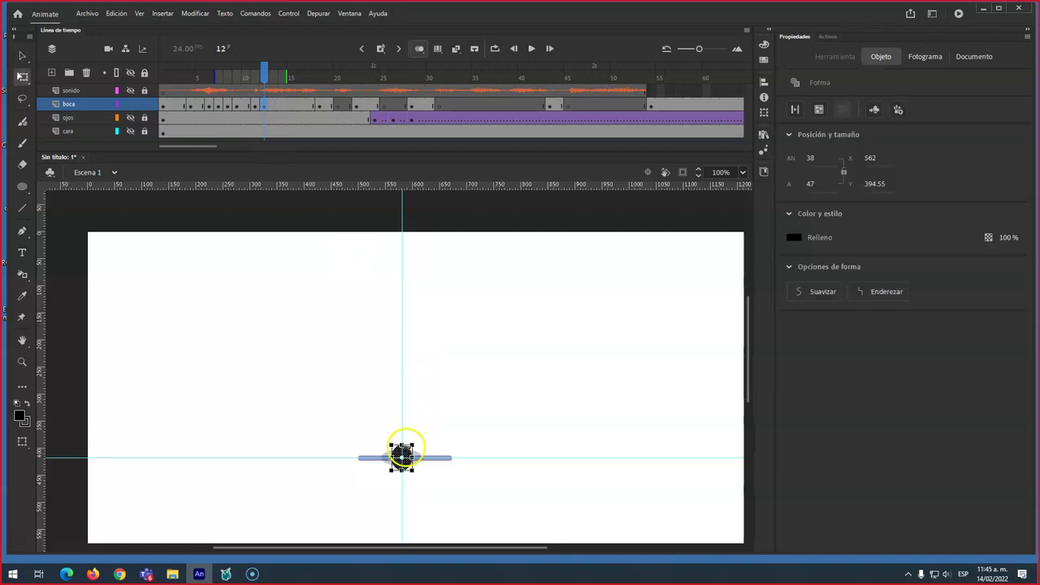
pyautogui.moveTo(412, 458); pyautogui.dragTo(428, 459)
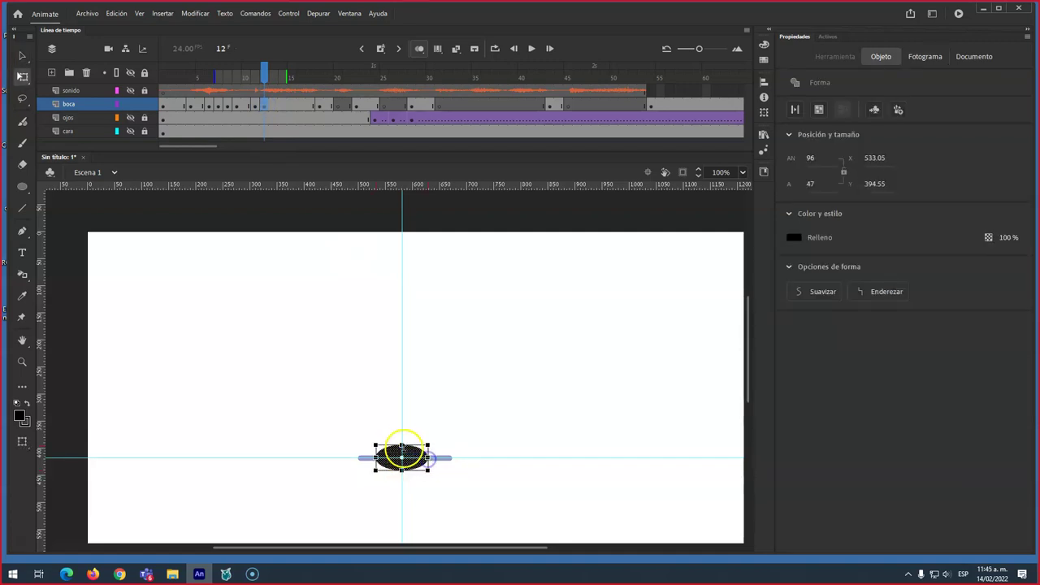
# - Add keyframes at frames 13 and 14 of the boca layer, making the mouth a narrow oval about 59 px high, then about 48 by 43 px
pyautogui.click(274, 106)
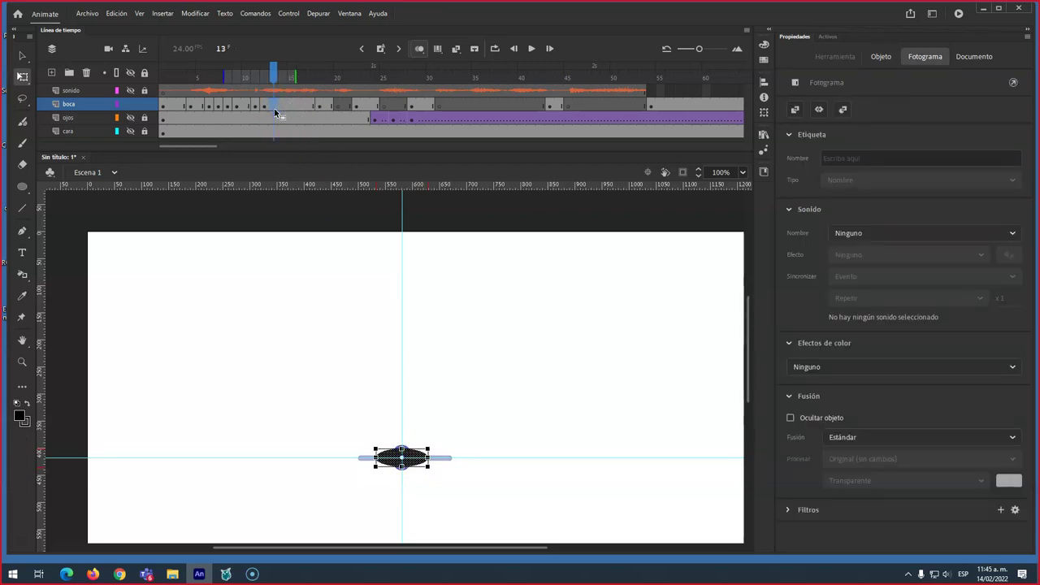
pyautogui.moveTo(401, 448); pyautogui.dragTo(416, 457)
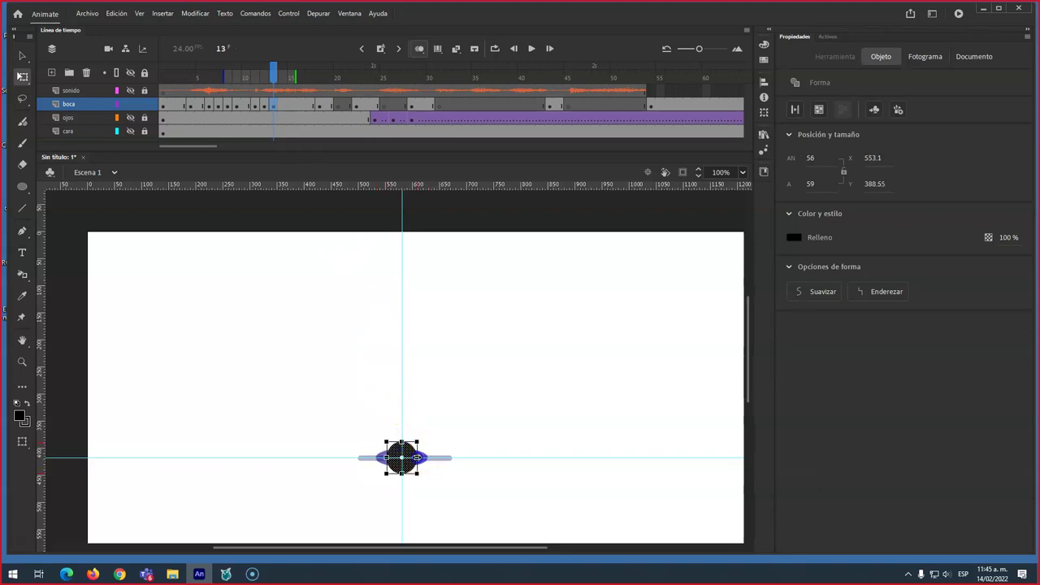
pyautogui.click(284, 104)
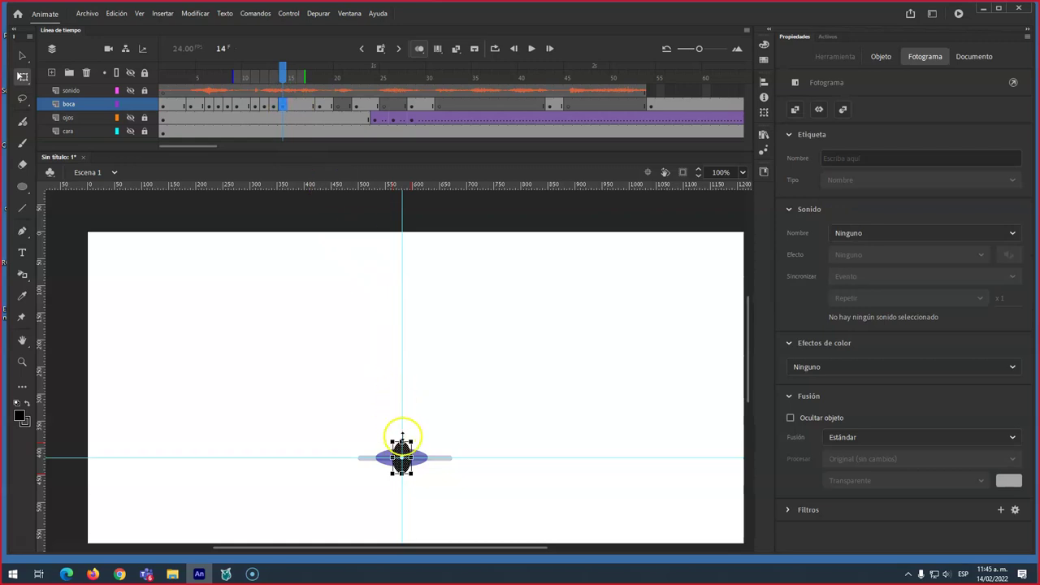
pyautogui.click(402, 442)
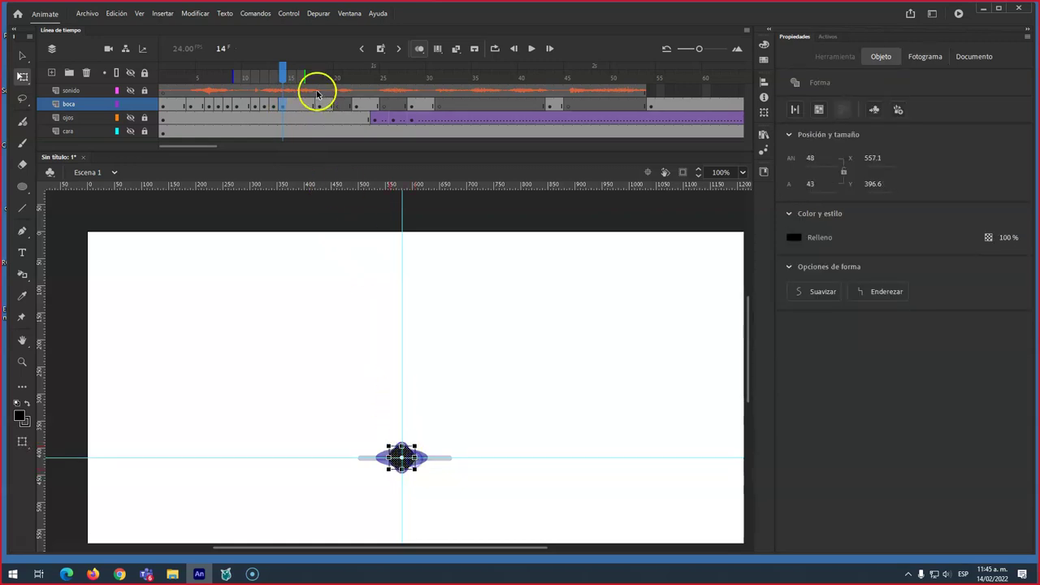
# - Add keyframes at frames 15 and 16 of the boca layer, reshaping the mouth to about 76 by 23 px and about 38 by 51 px
pyautogui.click(294, 106)
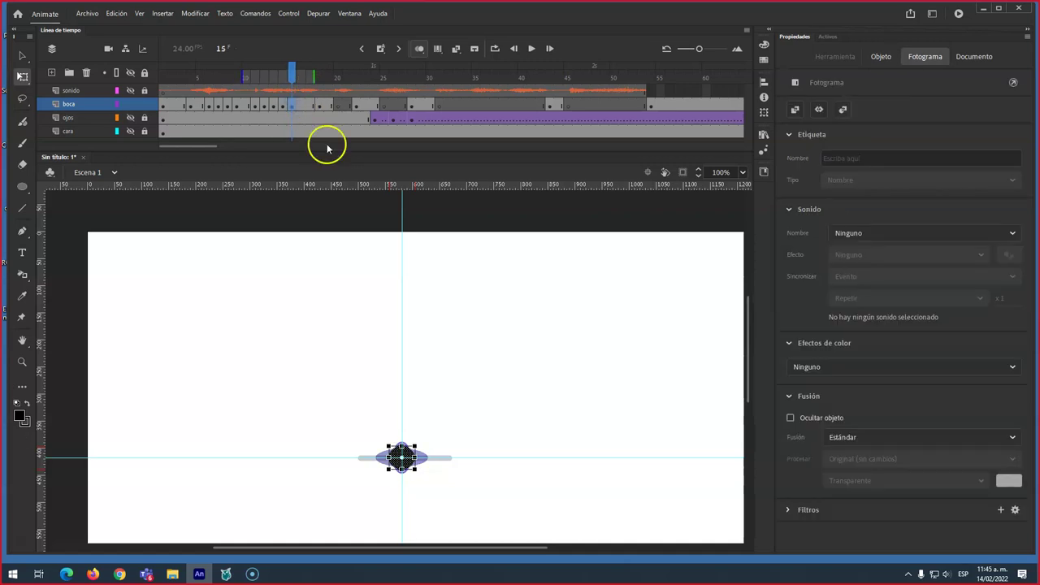
pyautogui.click(404, 458)
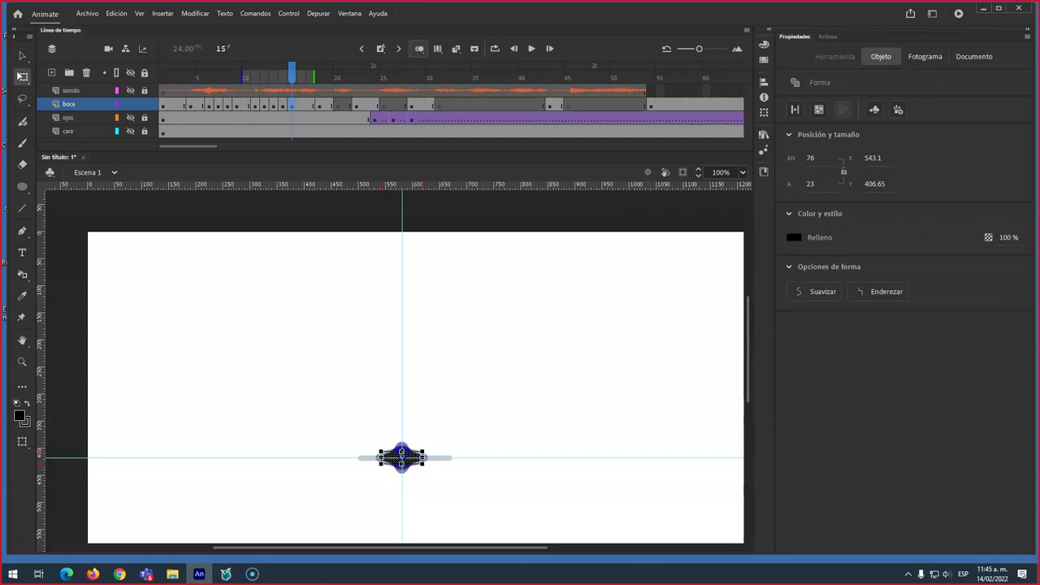
pyautogui.click(305, 106)
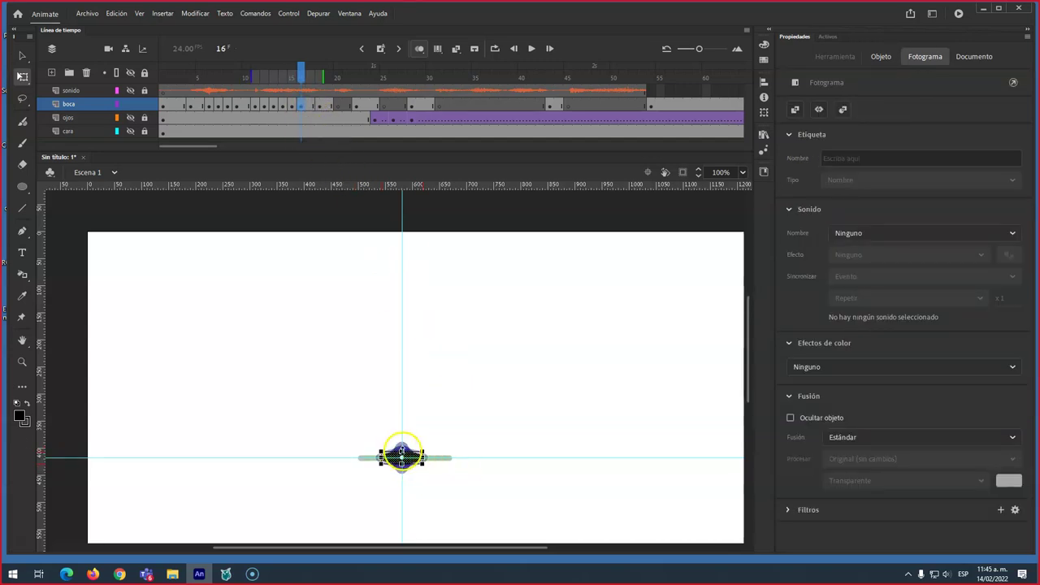
pyautogui.click(402, 449)
pyautogui.moveTo(422, 458); pyautogui.dragTo(420, 461)
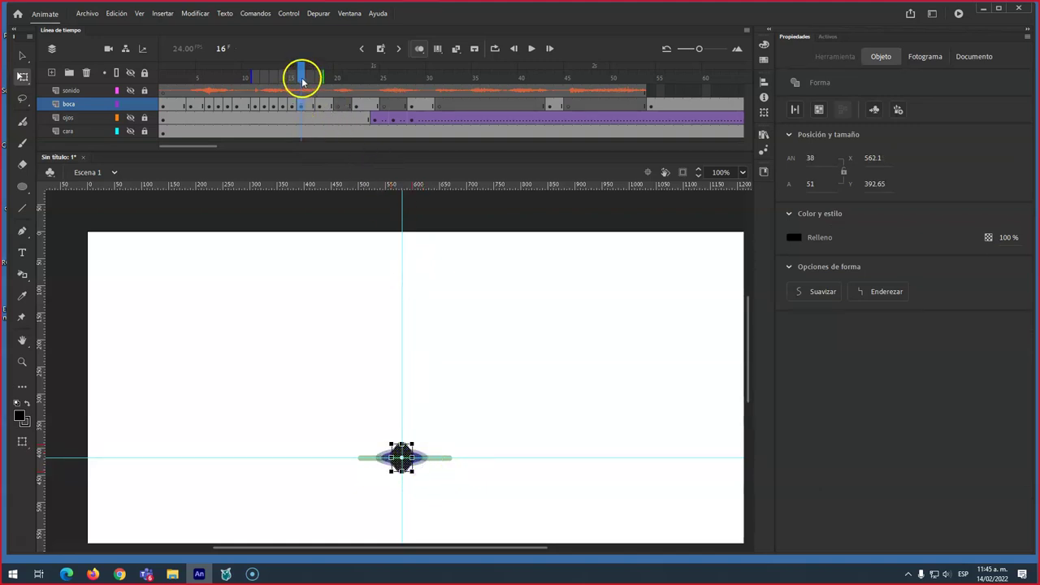
# - Paste the copied small rounded mouth in place at frame 20 of the boca layer
pyautogui.click(323, 81)
pyautogui.click(339, 105)
pyautogui.press('F7')
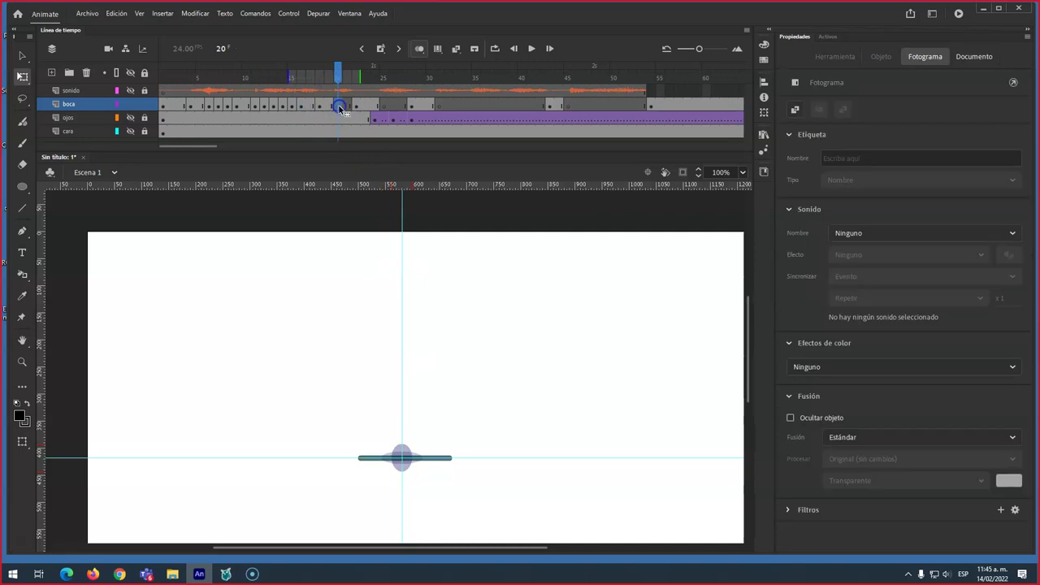
pyautogui.rightClick(475, 371)
pyautogui.click(509, 412)
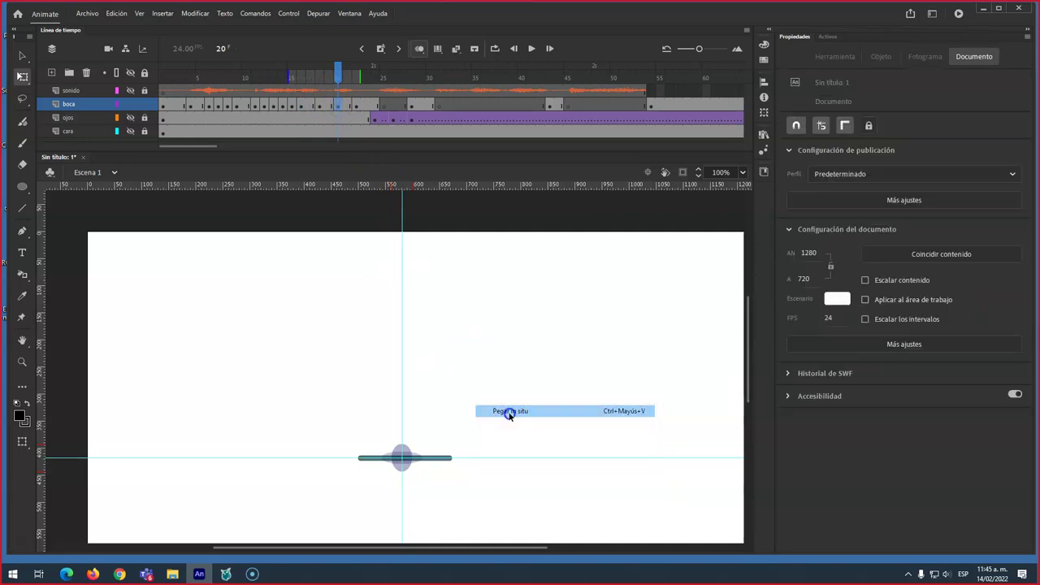
# - Add a keyframe at frame 21 of the boca layer and widen the mouth to about 88 px
pyautogui.click(346, 105)
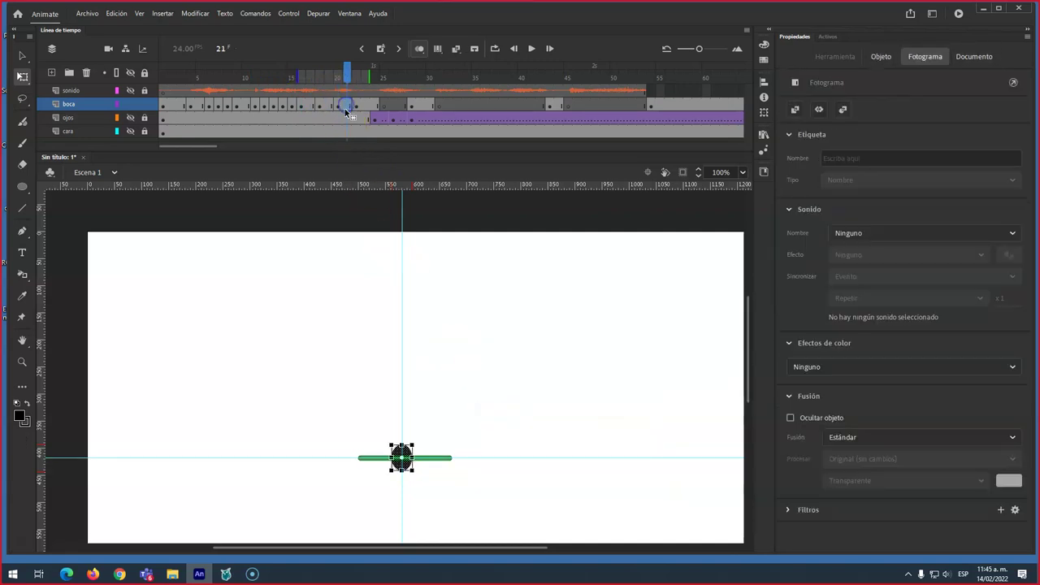
pyautogui.click(402, 456)
pyautogui.moveTo(413, 458); pyautogui.dragTo(432, 461)
pyautogui.click(356, 105)
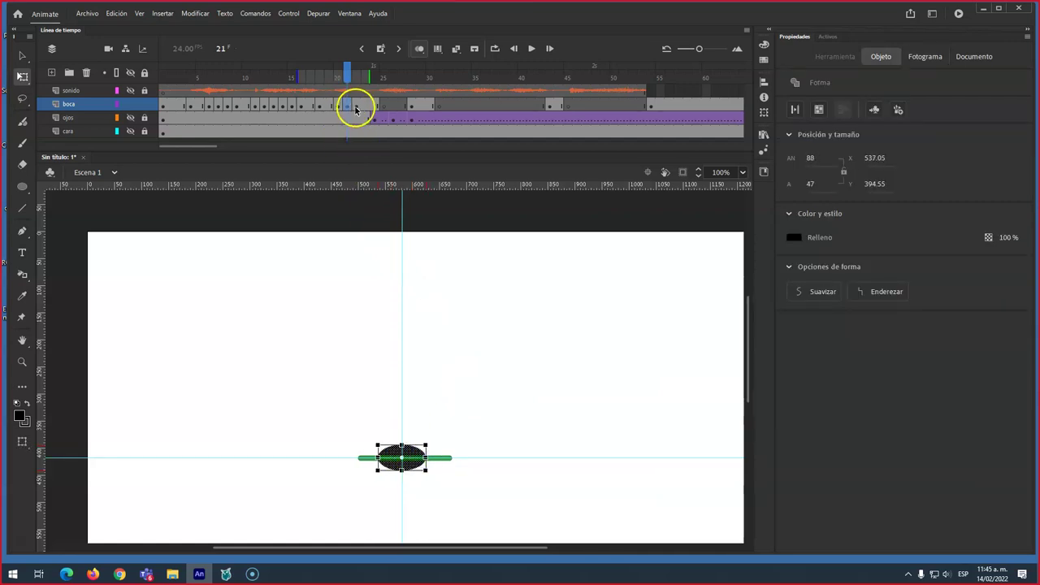
# - Paste the rounded mouth in place at frame 25 of the boca layer, and add a keyframe at frame 26 with the mouth about 73 px high
pyautogui.click(390, 106)
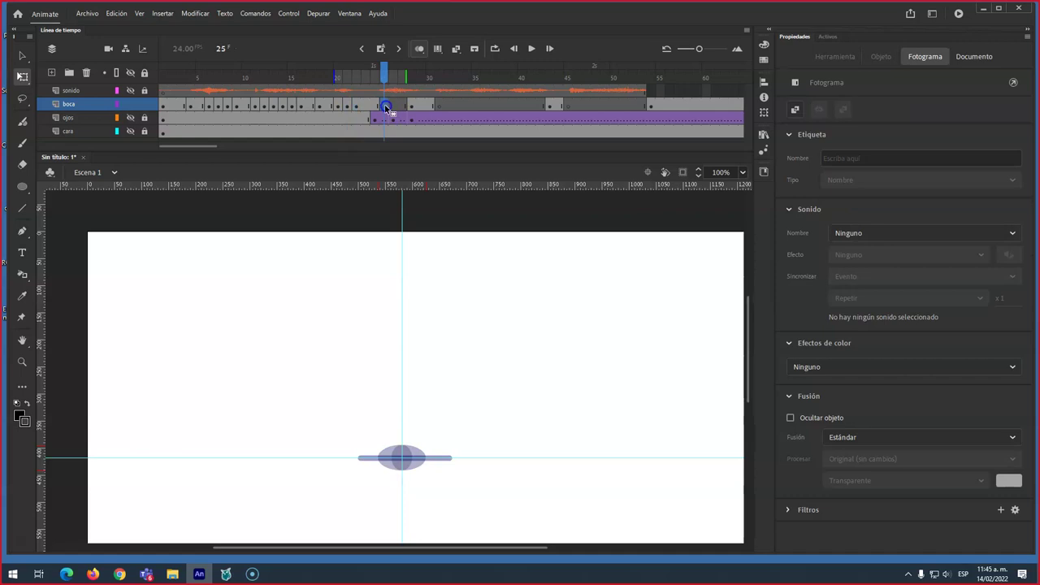
pyautogui.rightClick(467, 346)
pyautogui.click(503, 393)
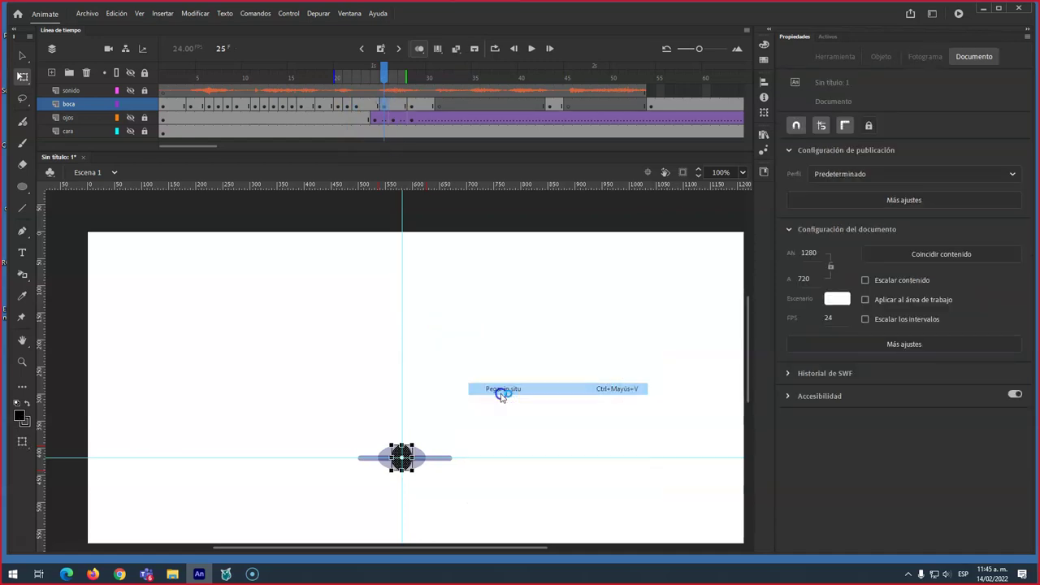
pyautogui.click(395, 106)
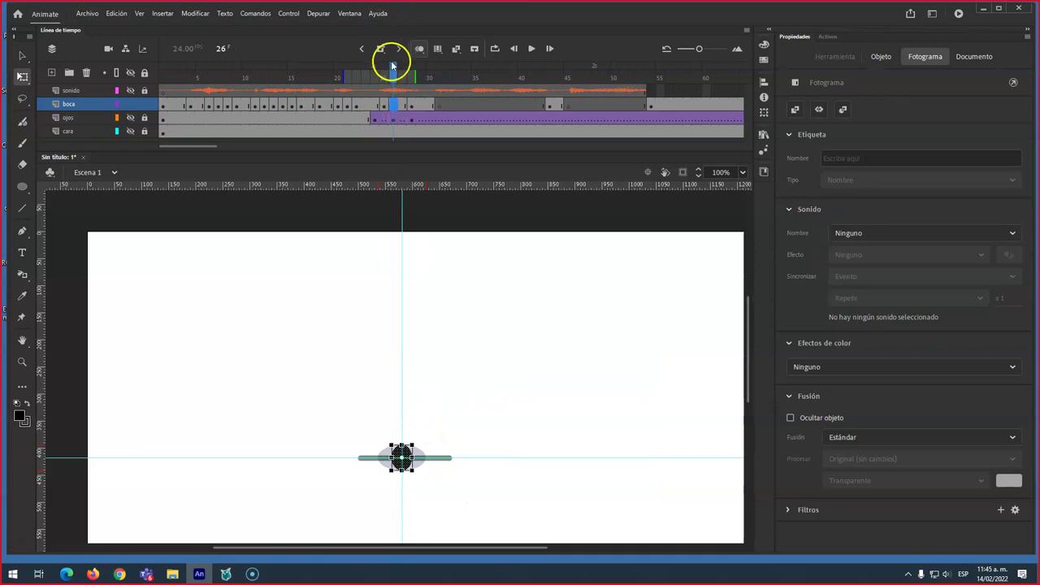
pyautogui.click(401, 452)
pyautogui.moveTo(400, 444); pyautogui.dragTo(400, 438)
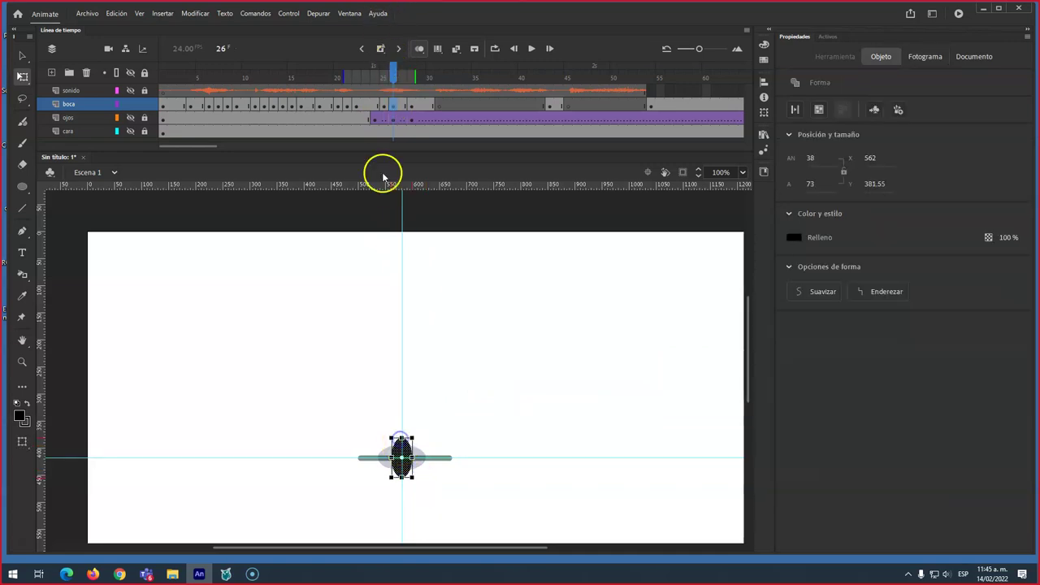
# - Widen and flatten the mouth at frame 25 of the boca layer to about 58 by 23 px
pyautogui.click(382, 105)
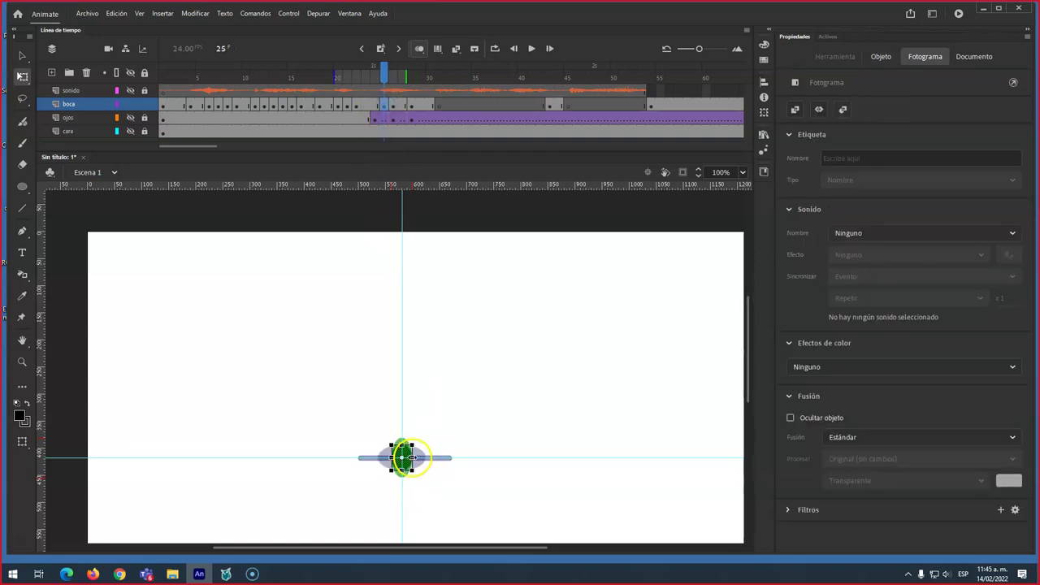
pyautogui.click(411, 457)
pyautogui.moveTo(402, 445); pyautogui.dragTo(400, 452)
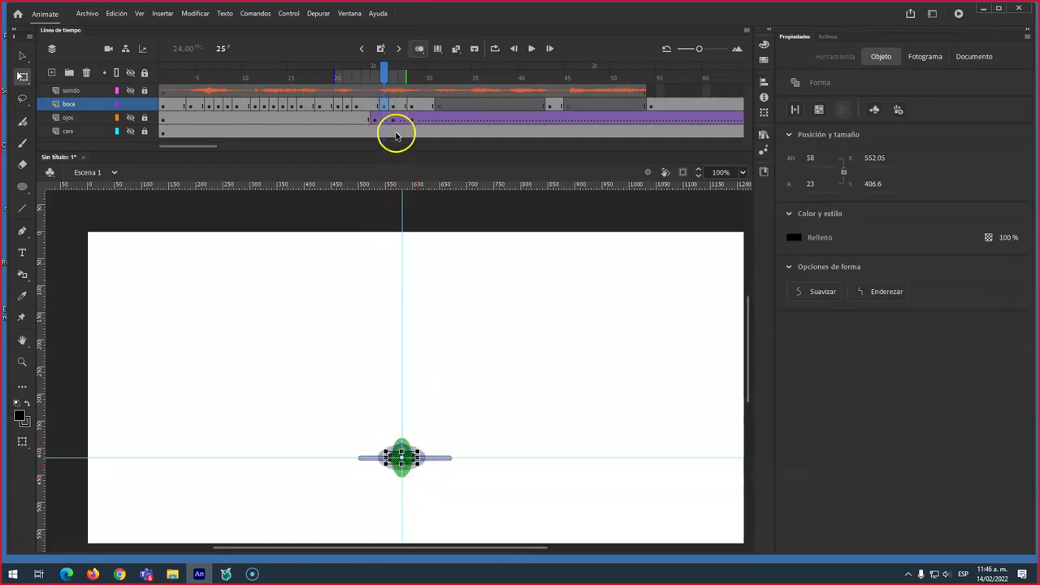
# - Paste the copied rounded mouth in place at frame 31 of the boca layer
pyautogui.click(439, 107)
pyautogui.rightClick(441, 109)
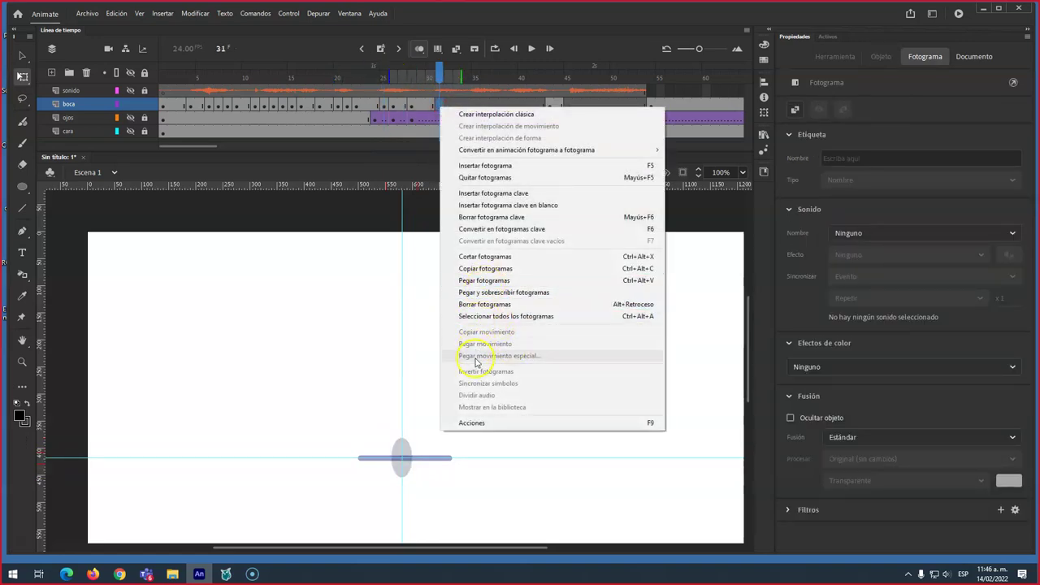
pyautogui.click(432, 346)
pyautogui.rightClick(434, 346)
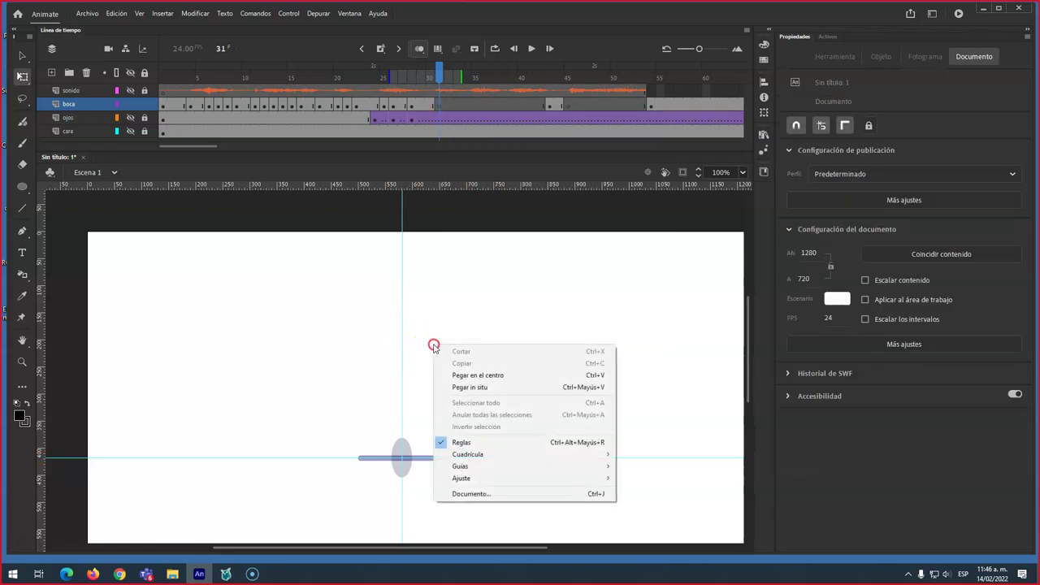
pyautogui.click(467, 387)
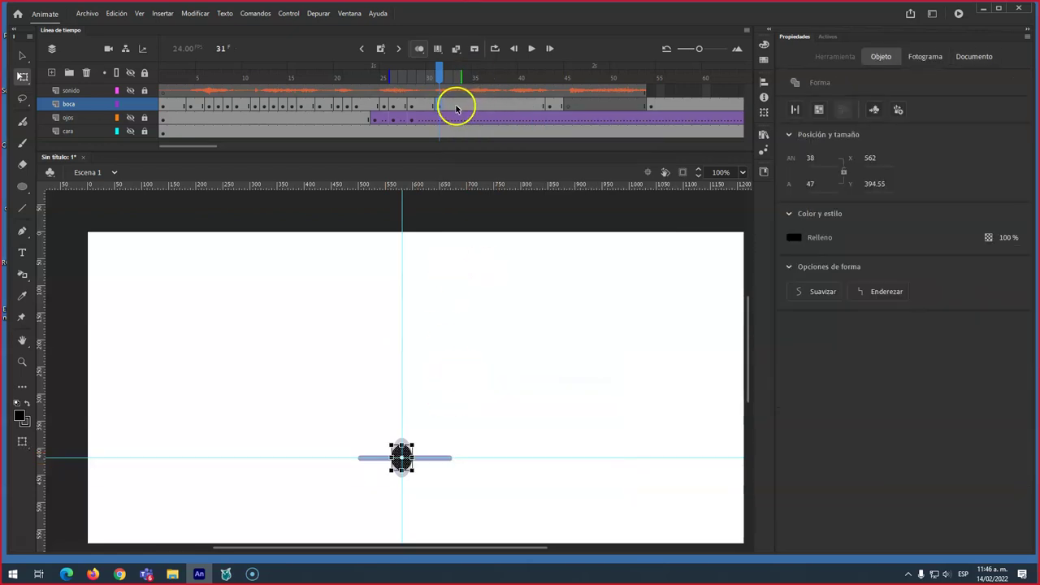
# - Add a keyframe at frame 33 of the boca layer, widening the mouth to about 60 px and flattening it
pyautogui.click(457, 107)
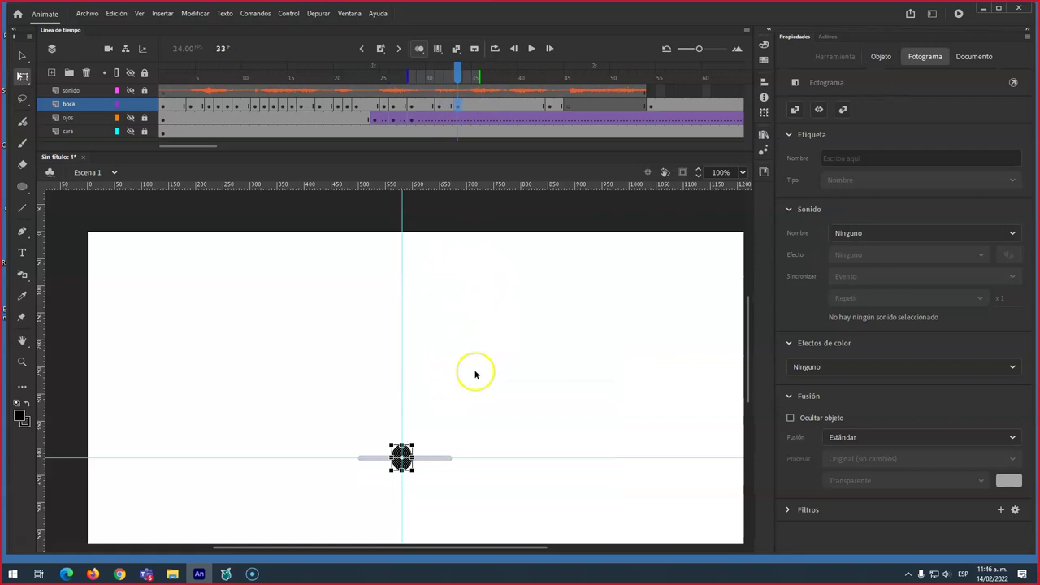
pyautogui.click(404, 457)
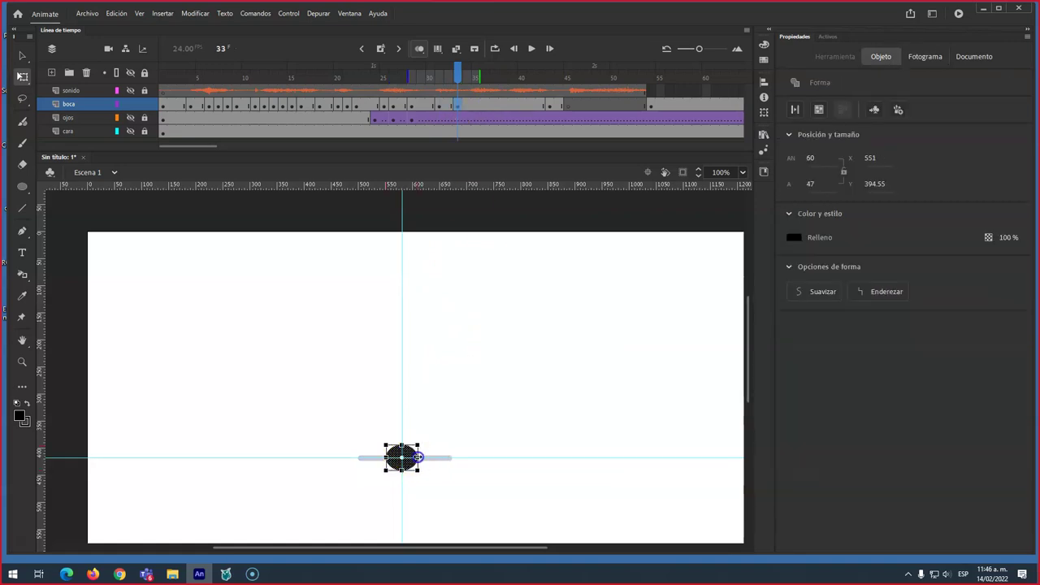
pyautogui.moveTo(401, 445); pyautogui.dragTo(403, 452)
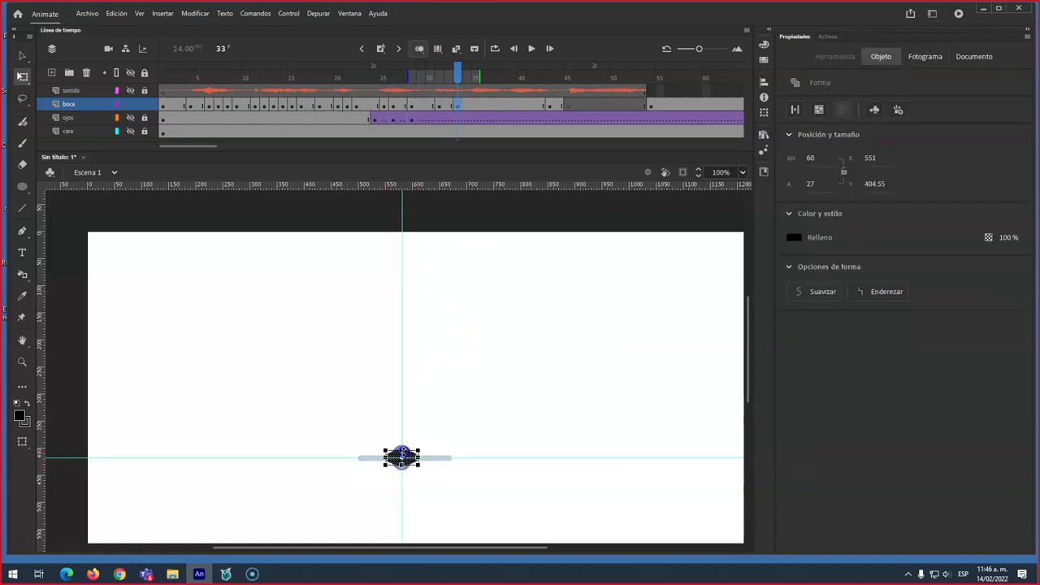
# - Add keyframes at frames 35 and 37 of the boca layer, reshaping the mouth to about 48 by 75 px and about 48 by 31 px
pyautogui.click(477, 105)
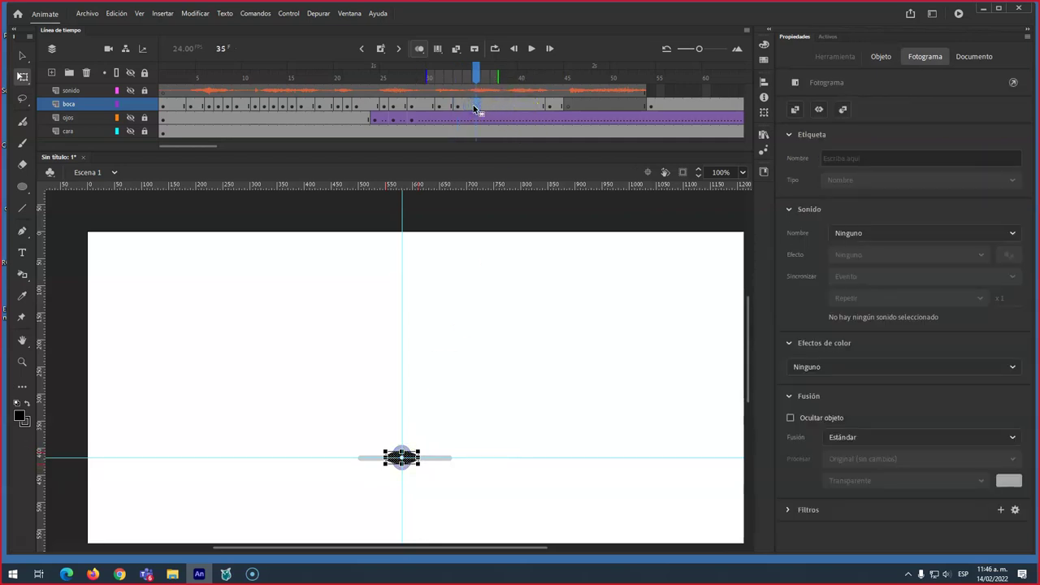
pyautogui.click(402, 454)
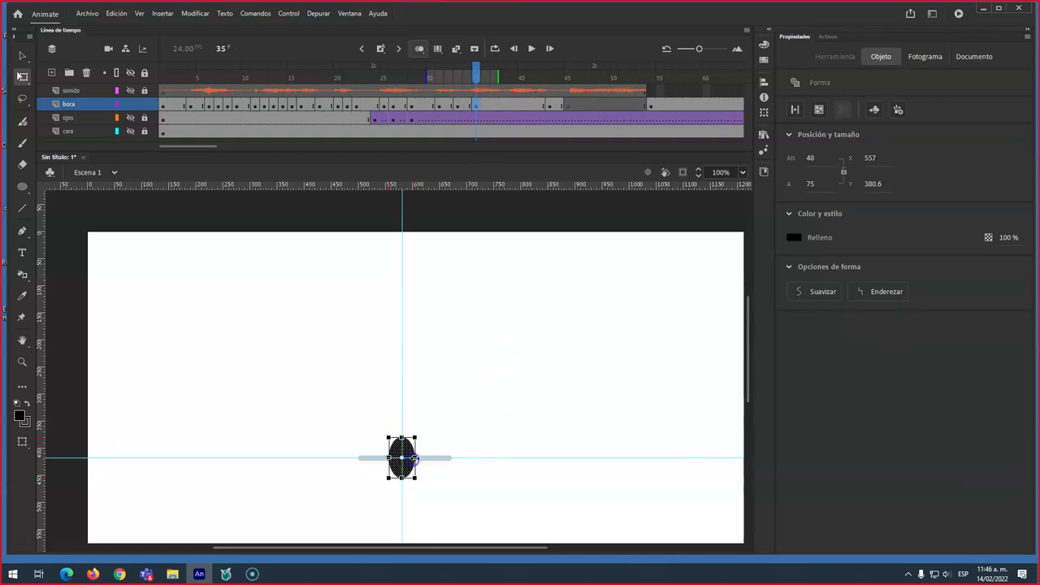
pyautogui.click(494, 106)
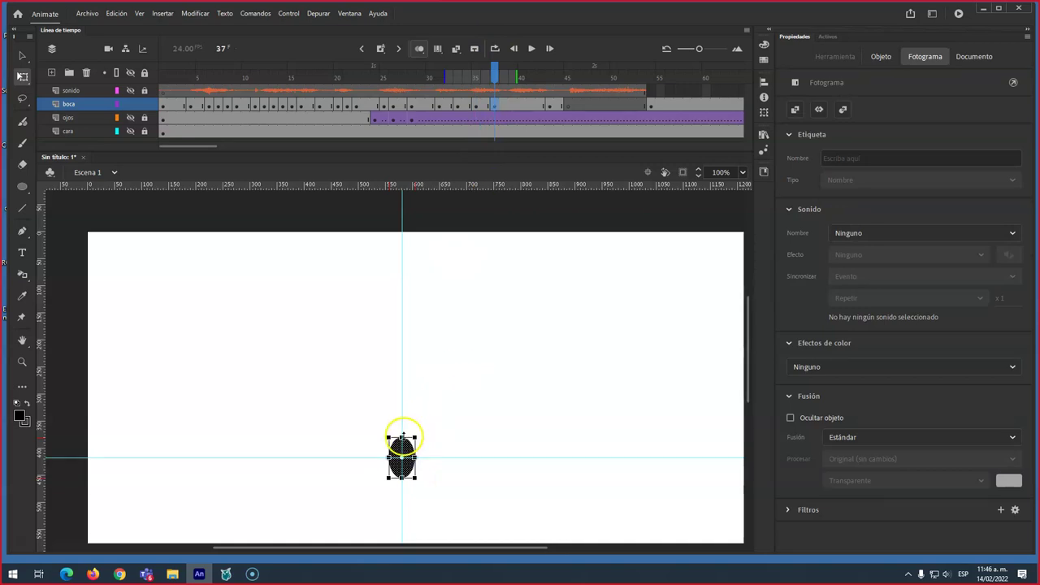
pyautogui.click(402, 443)
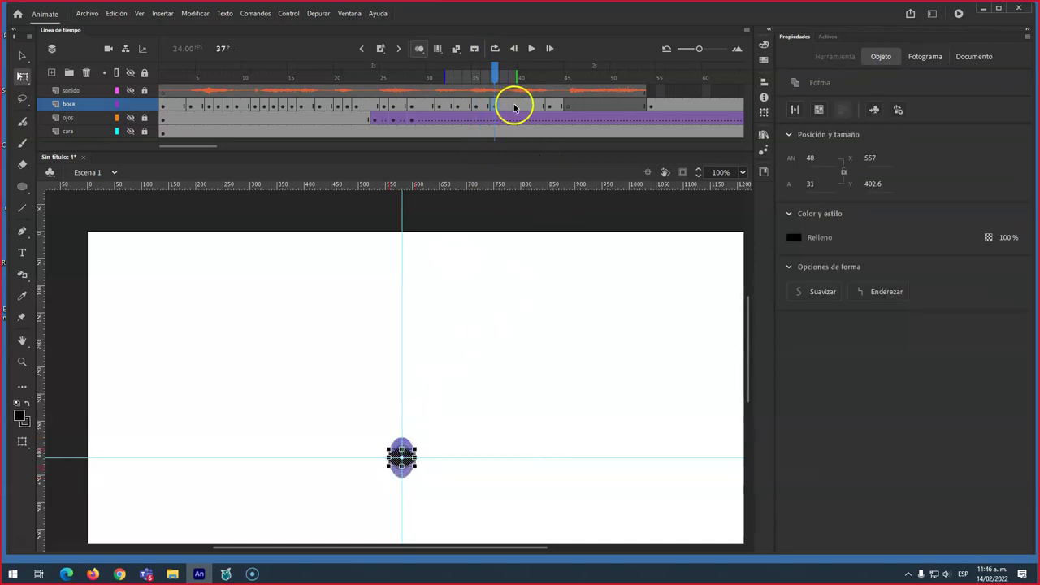
# - Add keyframes at frames 38 and 40 of the boca layer, flattening the mouth to about 8 px high and stretching it to about 76 px
pyautogui.click(506, 104)
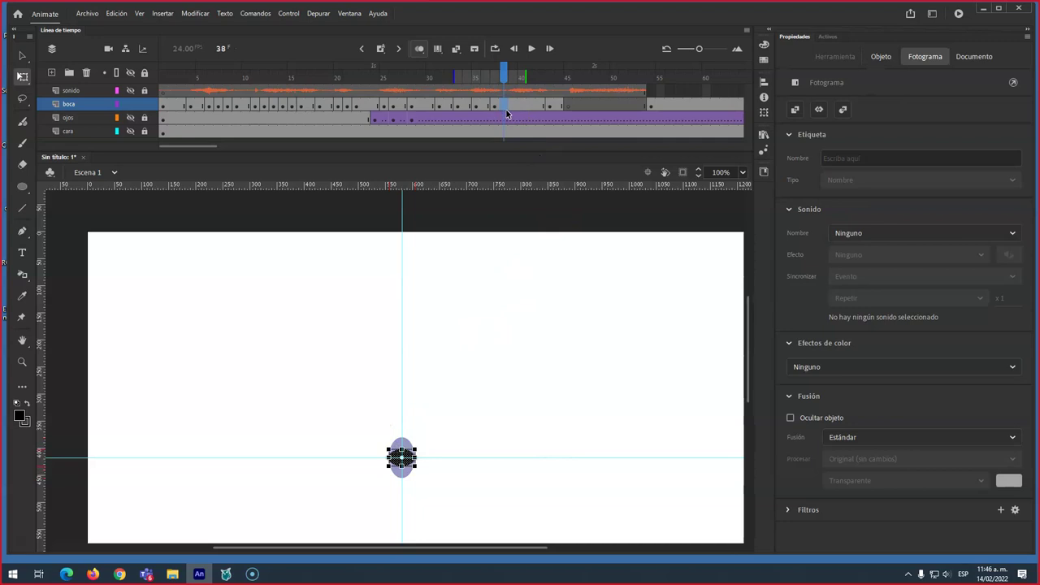
pyautogui.click(401, 456)
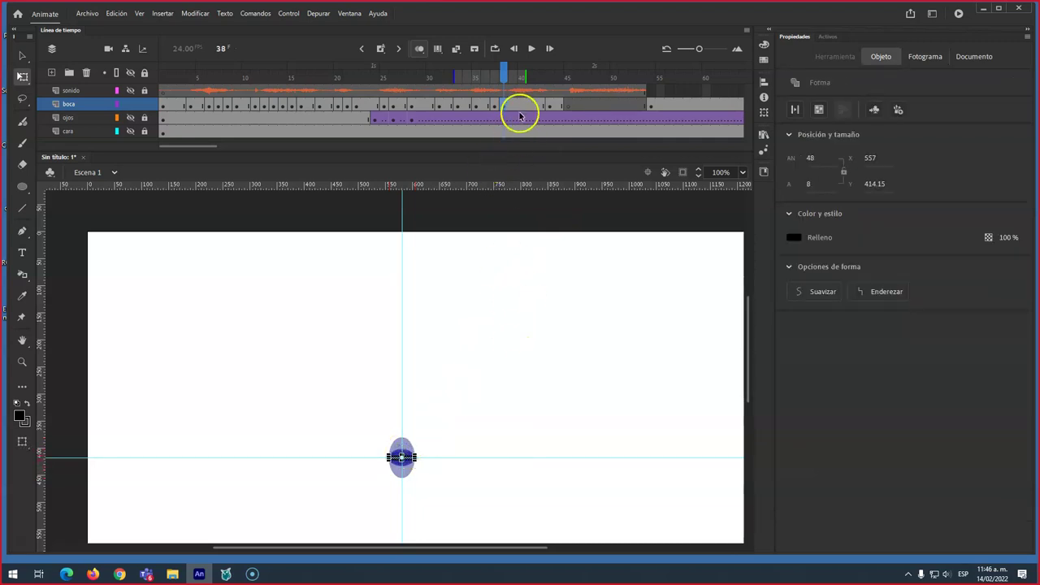
pyautogui.click(521, 105)
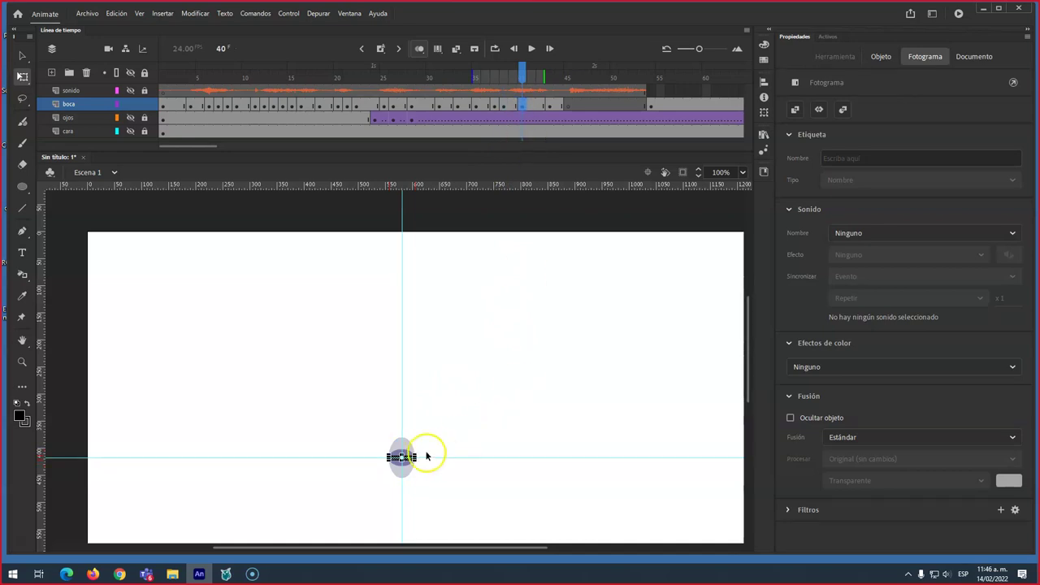
pyautogui.click(402, 456)
pyautogui.moveTo(401, 439); pyautogui.dragTo(400, 433)
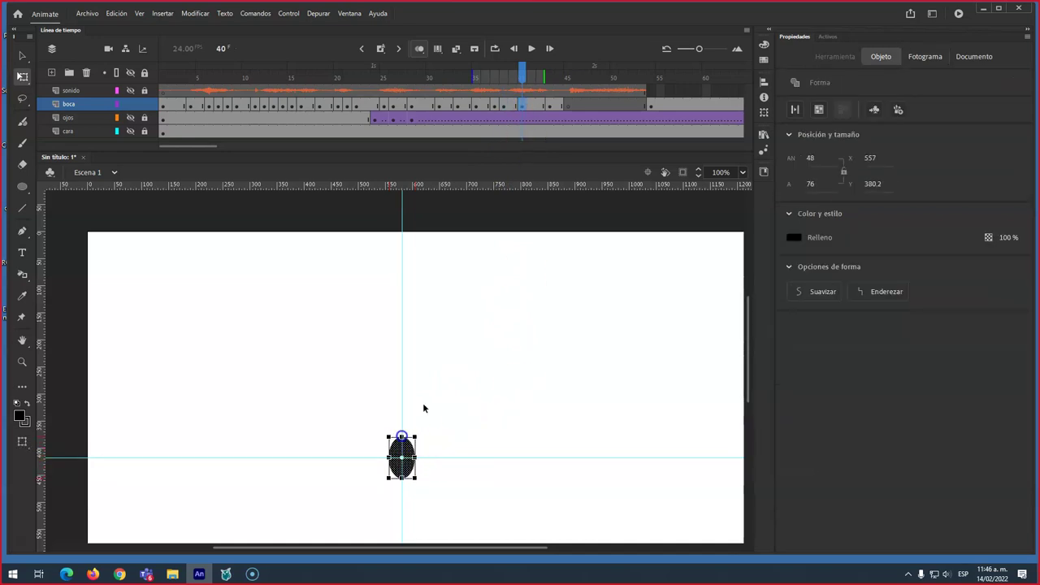
# - Add a keyframe at frame 42 of the boca layer and reduce the mouth's height to about 34 px
pyautogui.click(533, 106)
pyautogui.click(540, 107)
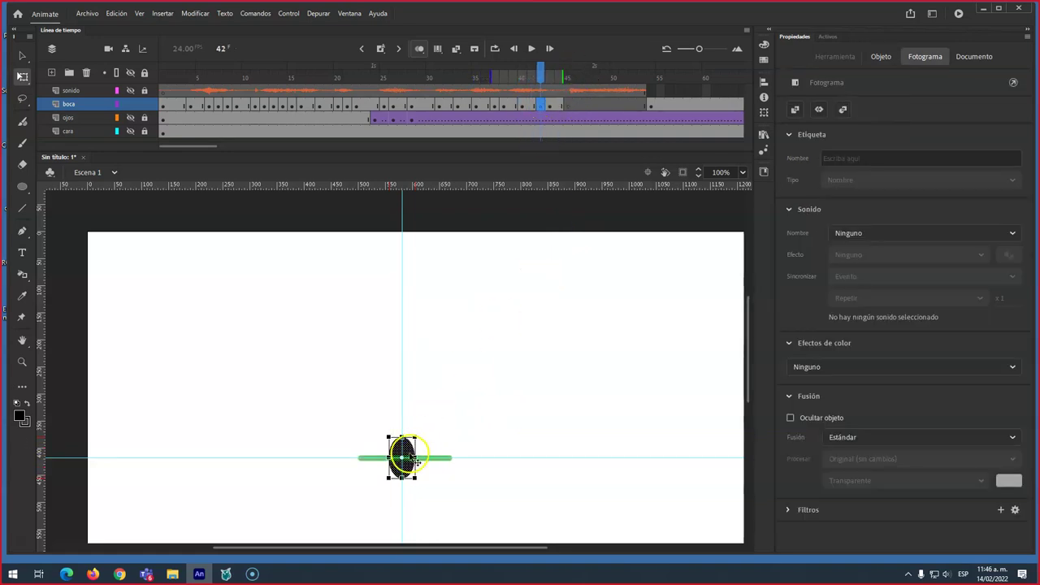
pyautogui.click(400, 443)
pyautogui.moveTo(402, 447); pyautogui.dragTo(402, 449)
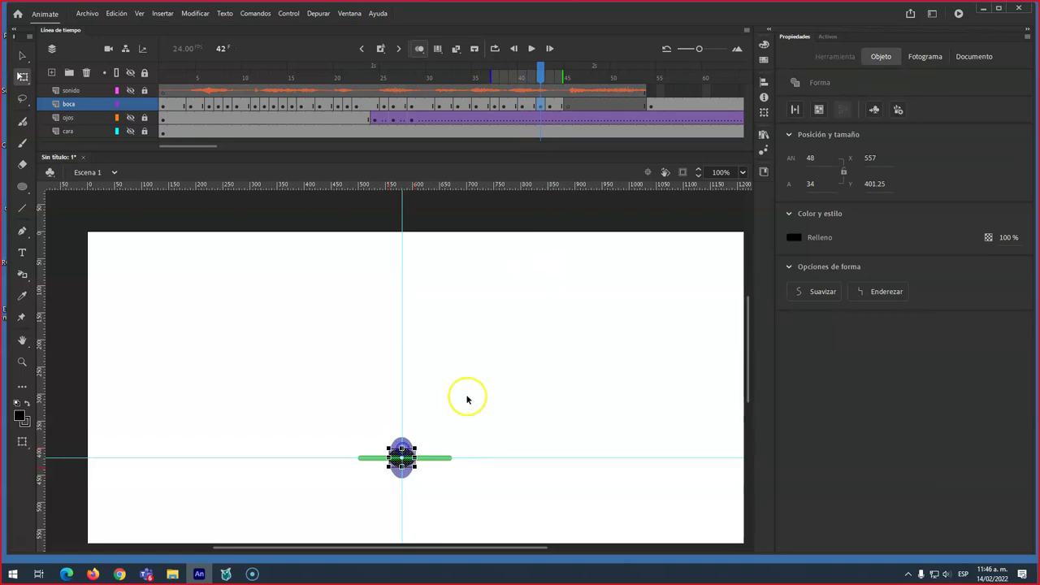
# - Paste the oval mouth in place at frame 45 of the boca layer and reshape it to about 72 by 47 px
pyautogui.click(569, 107)
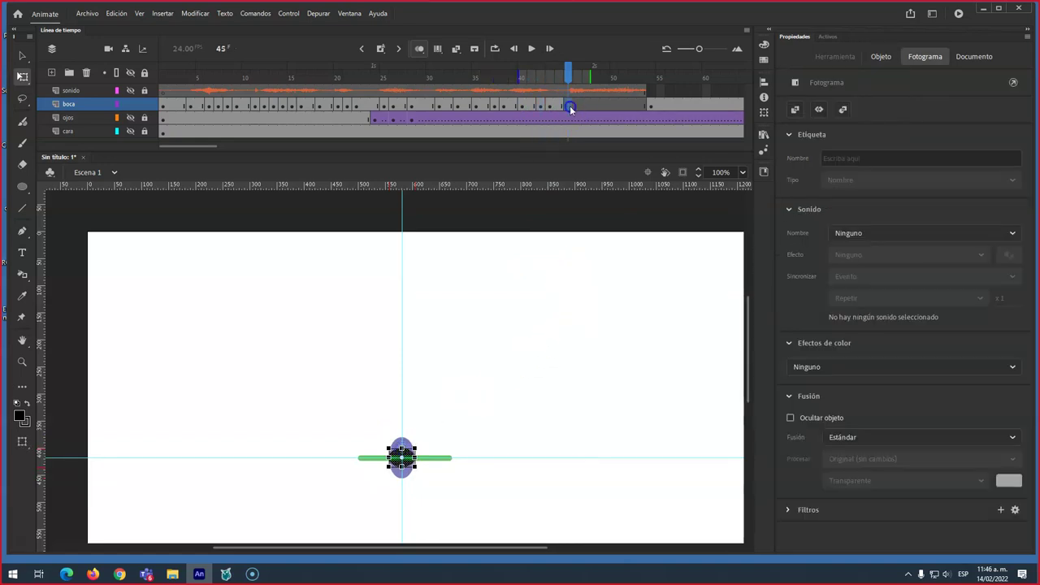
pyautogui.rightClick(524, 417)
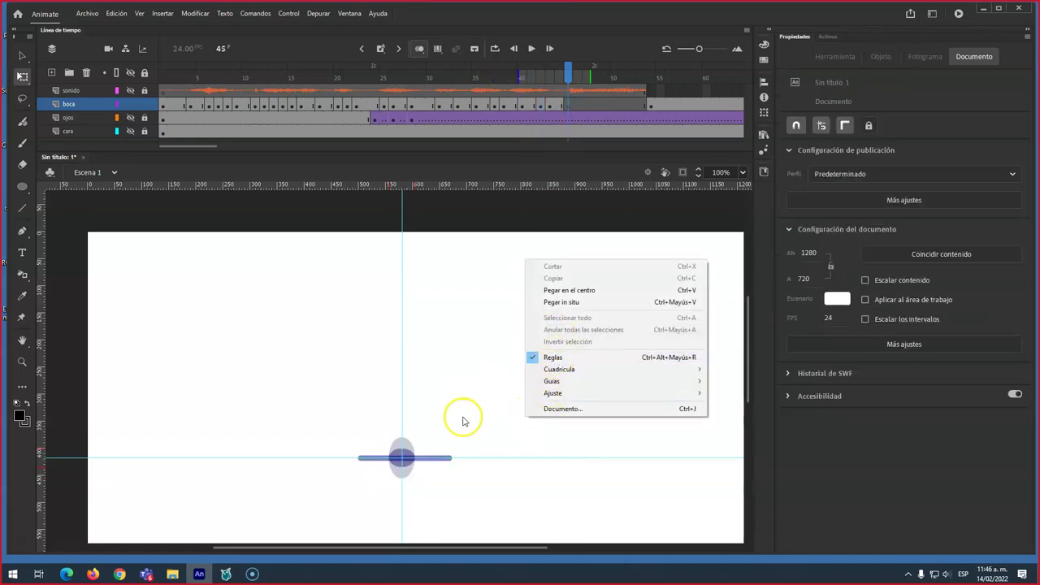
pyautogui.click(561, 302)
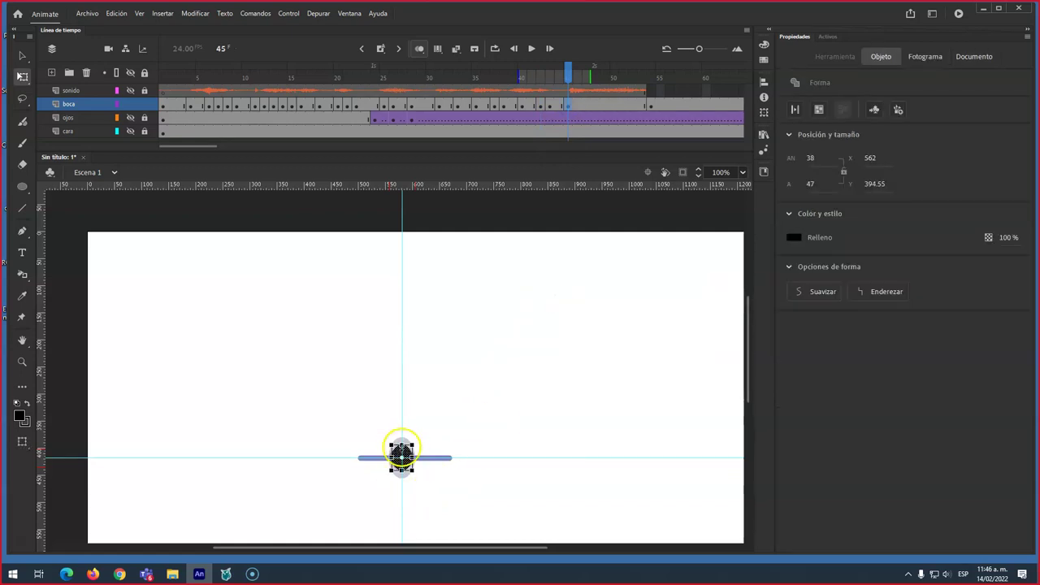
pyautogui.moveTo(411, 459); pyautogui.dragTo(420, 458)
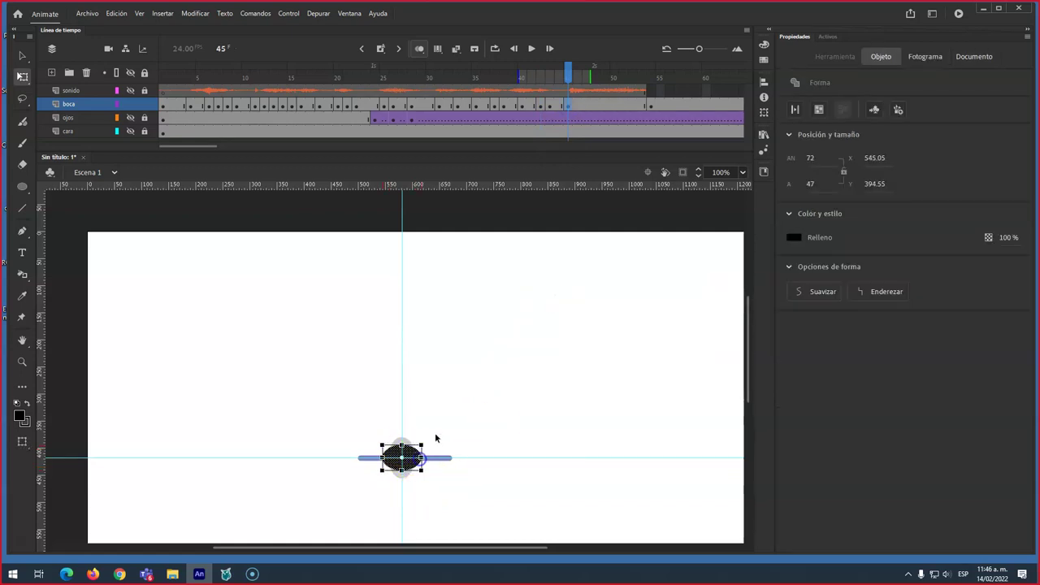
# - Add keyframes at frames 47 and 49 of the boca layer, reshaping the mouth to about 32 by 47 px and about 68 by 23 px
pyautogui.click(586, 104)
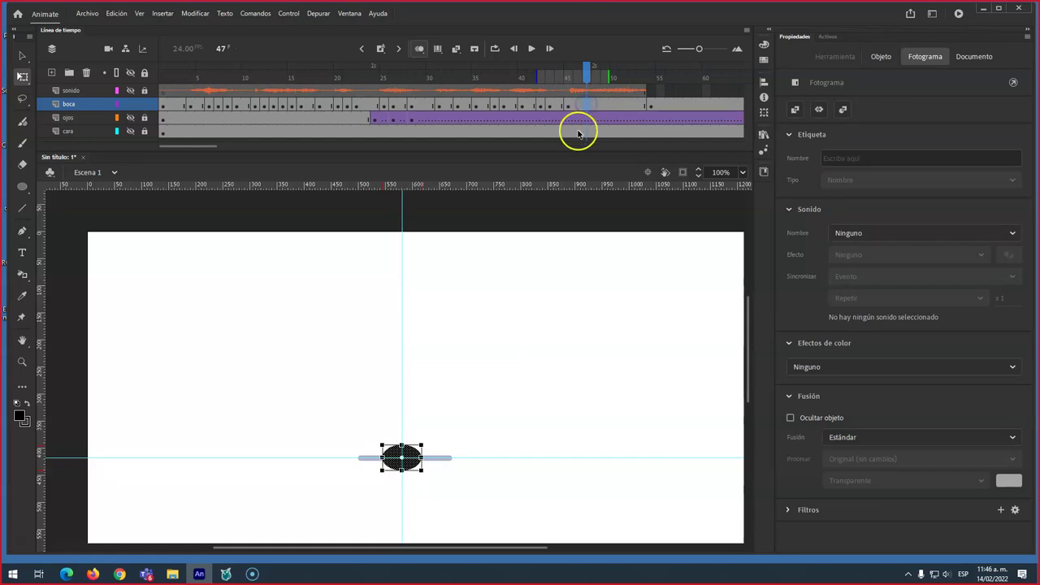
pyautogui.click(421, 460)
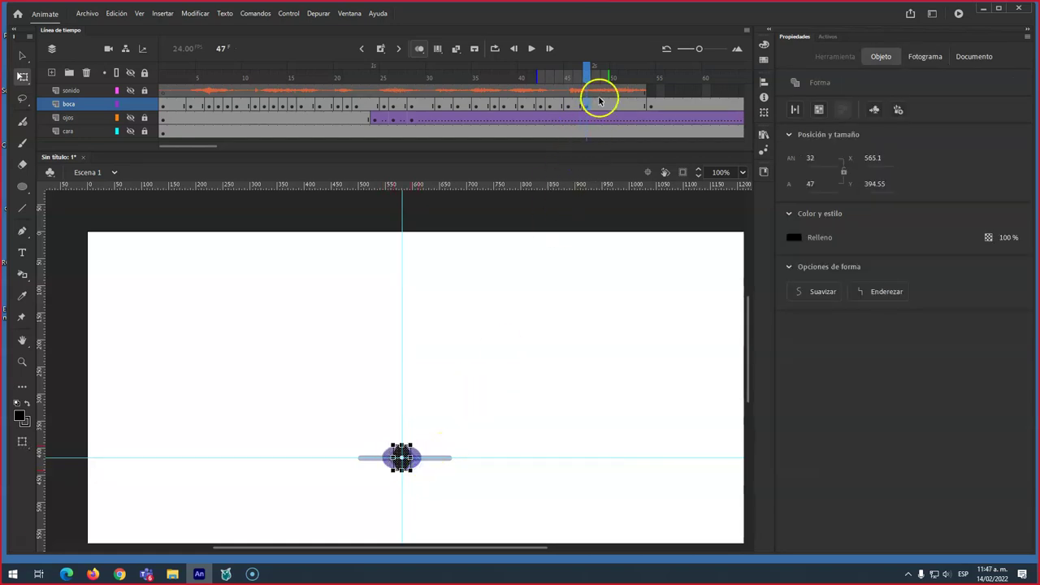
pyautogui.click(602, 106)
pyautogui.click(433, 459)
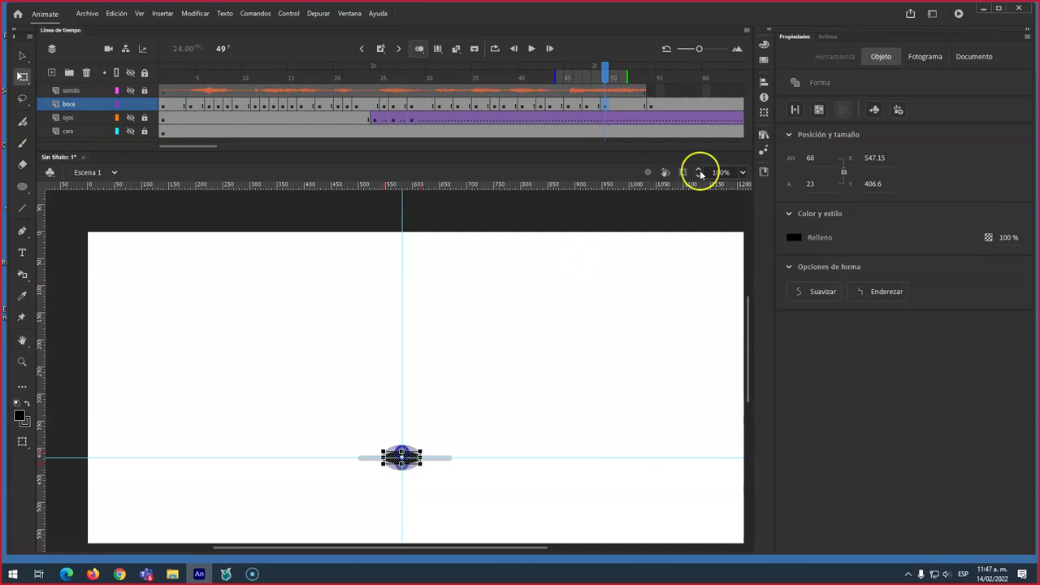
# - Add keyframes at frames 51 and 53 of the boca layer, making the mouth about 47 px high at 51 and flattening it at 53
pyautogui.click(624, 106)
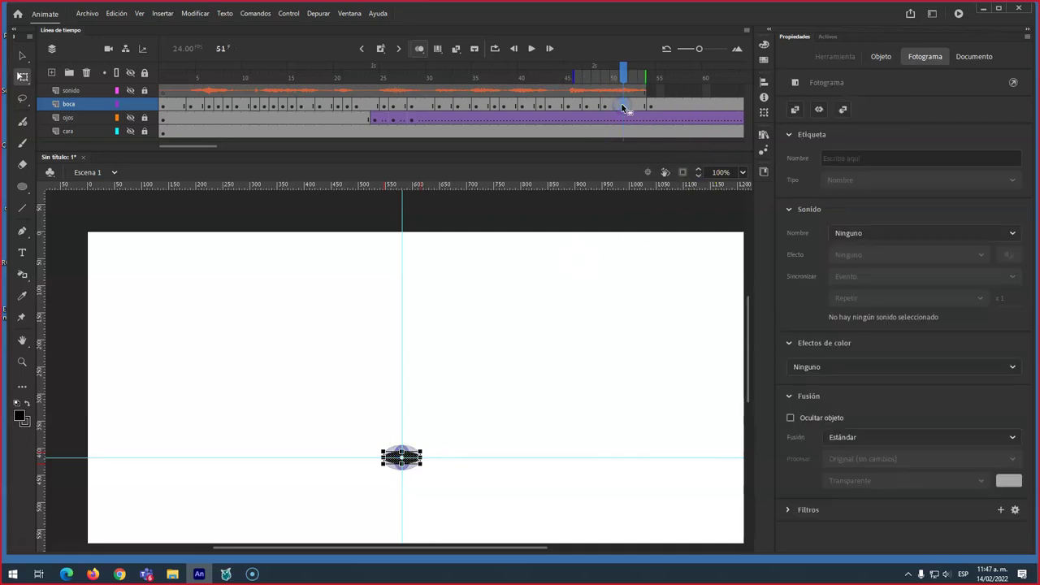
pyautogui.click(401, 451)
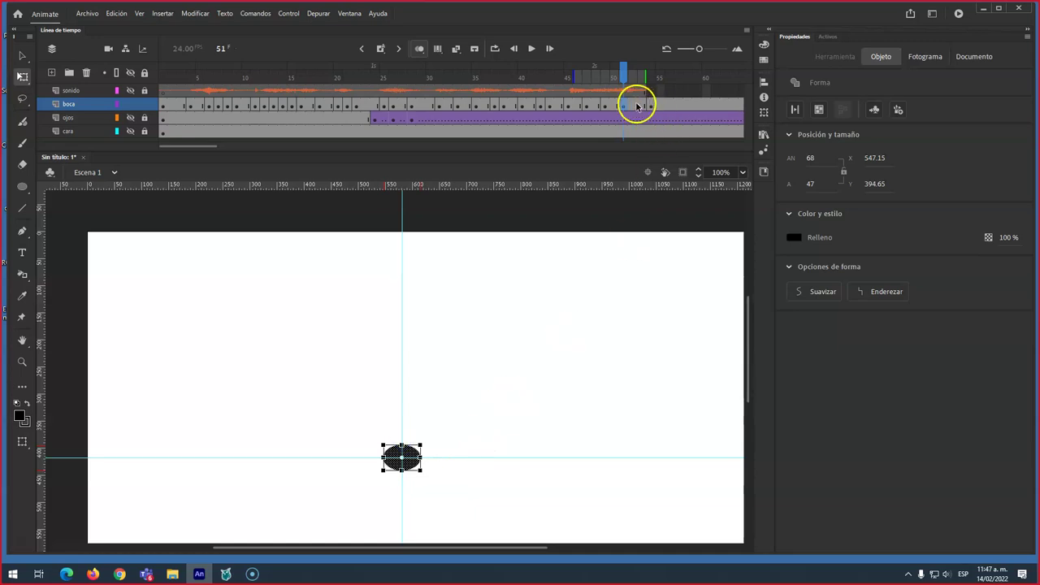
pyautogui.click(643, 106)
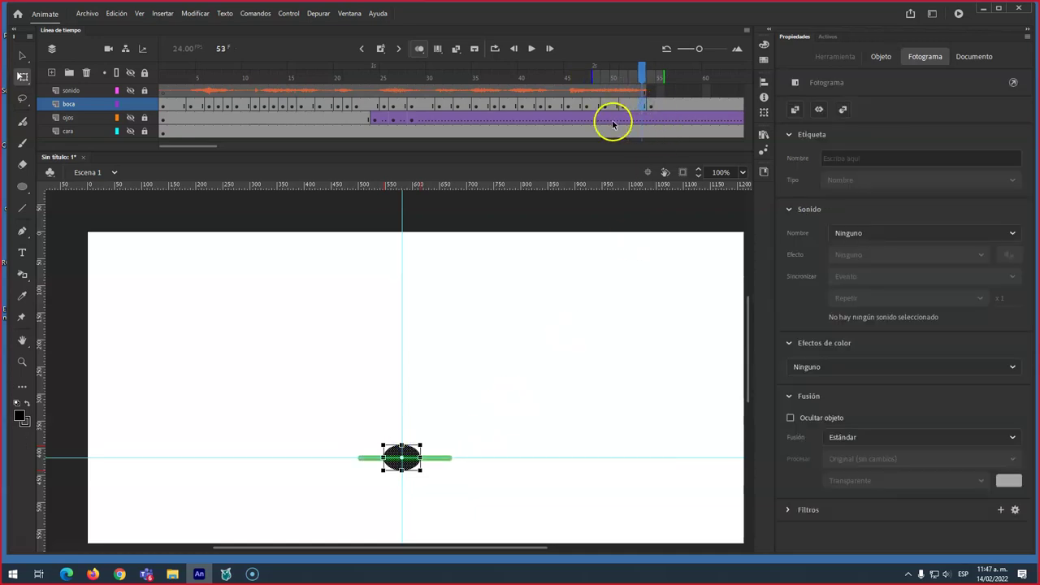
pyautogui.click(400, 450)
pyautogui.moveTo(400, 448); pyautogui.dragTo(402, 455)
pyautogui.click(476, 336)
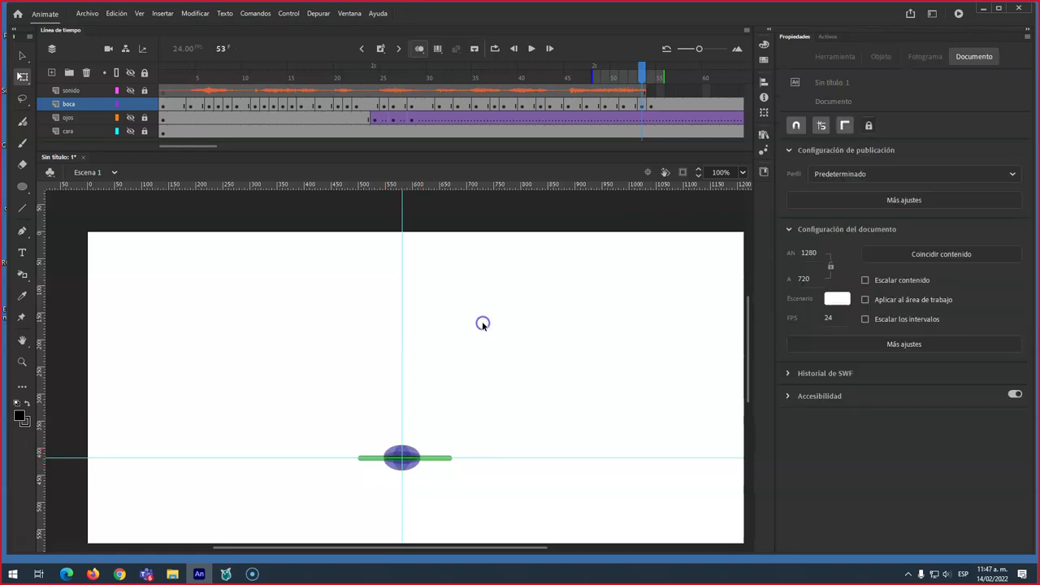
# - Scrub back through the last mouth frames and test the movie to check the lip sync, closing the preview when done
pyautogui.moveTo(642, 75); pyautogui.dragTo(575, 78)
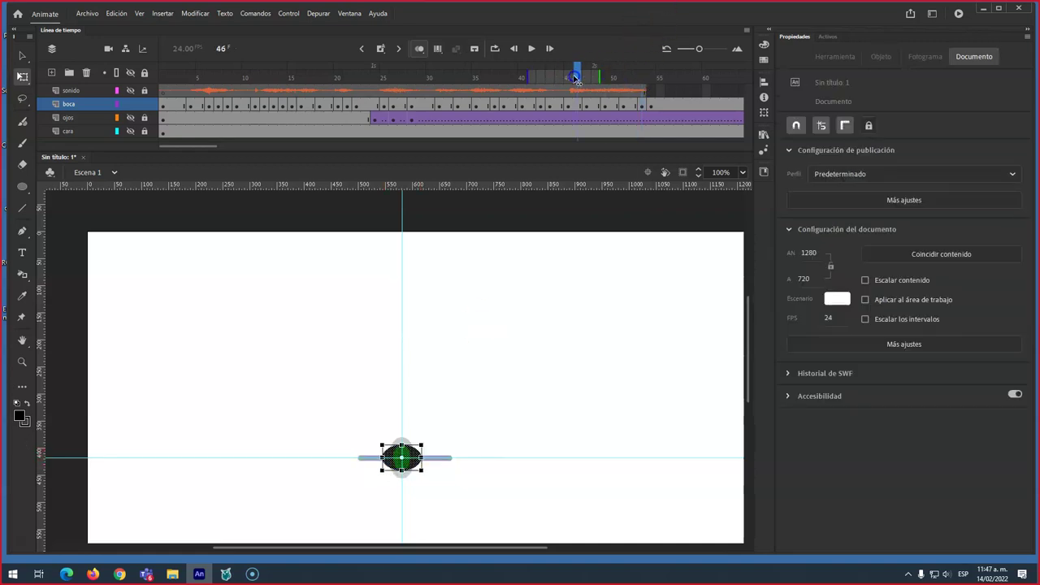
pyautogui.hotkey('ctrl', 'Return')
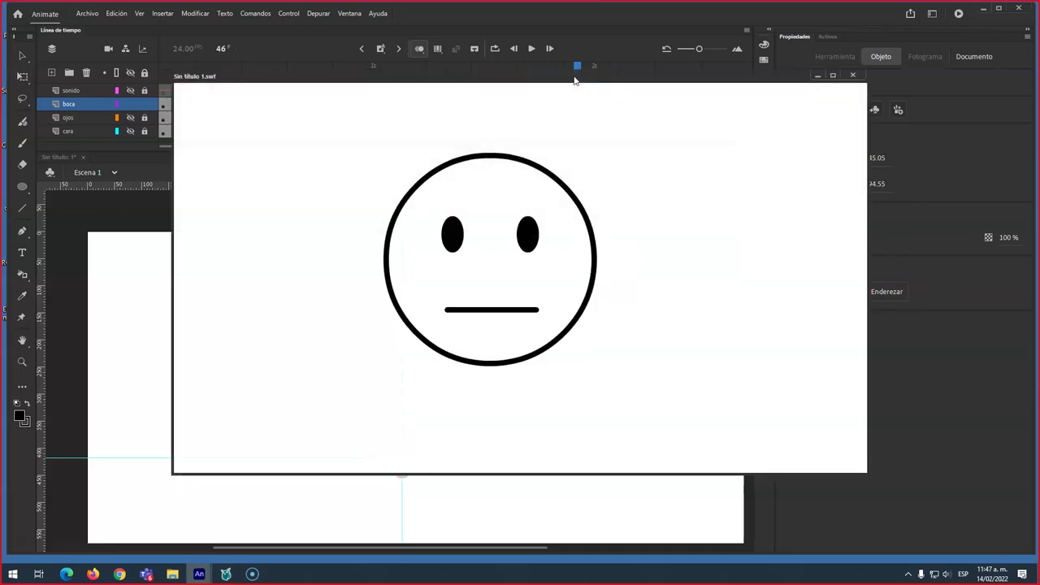
pyautogui.hotkey('ctrl', 'Return')
pyautogui.click(852, 75)
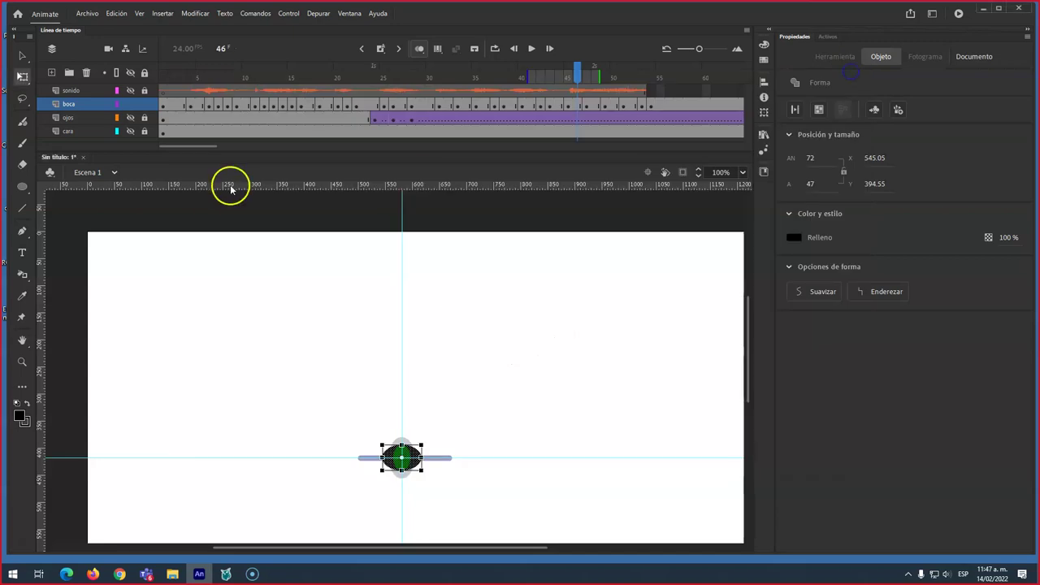
# - Show all layers and scrub the timeline from frame 1 to review the mouth shapes on the full face
pyautogui.moveTo(577, 77); pyautogui.dragTo(163, 76)
pyautogui.click(130, 72)
pyautogui.click(130, 72)
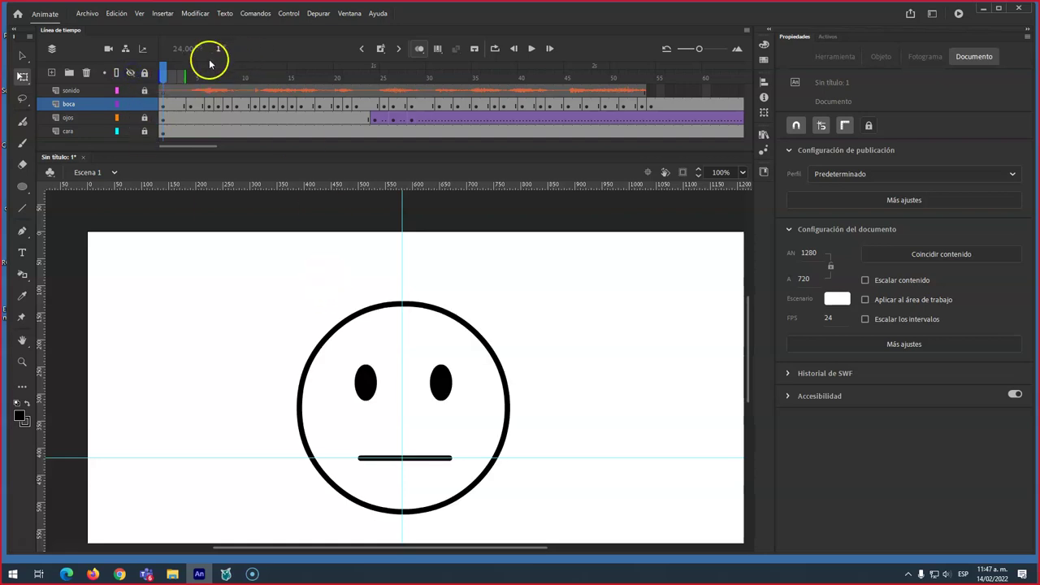
pyautogui.moveTo(171, 81); pyautogui.dragTo(498, 119)
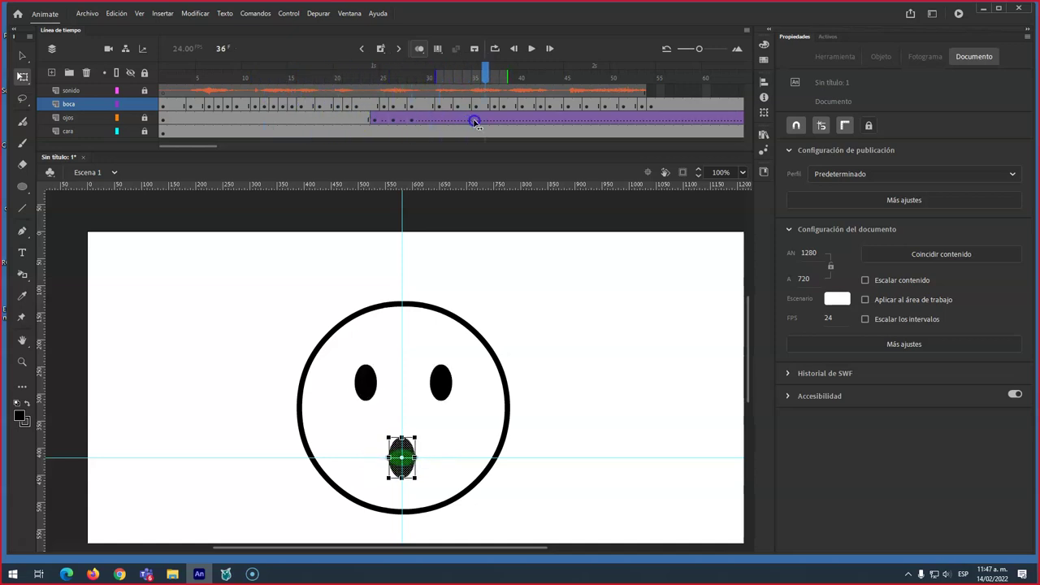
# - Save the document to the Escritorio folder as an Animate file named "Apellido Nombre_ Cara"
pyautogui.click(88, 14)
pyautogui.click(101, 122)
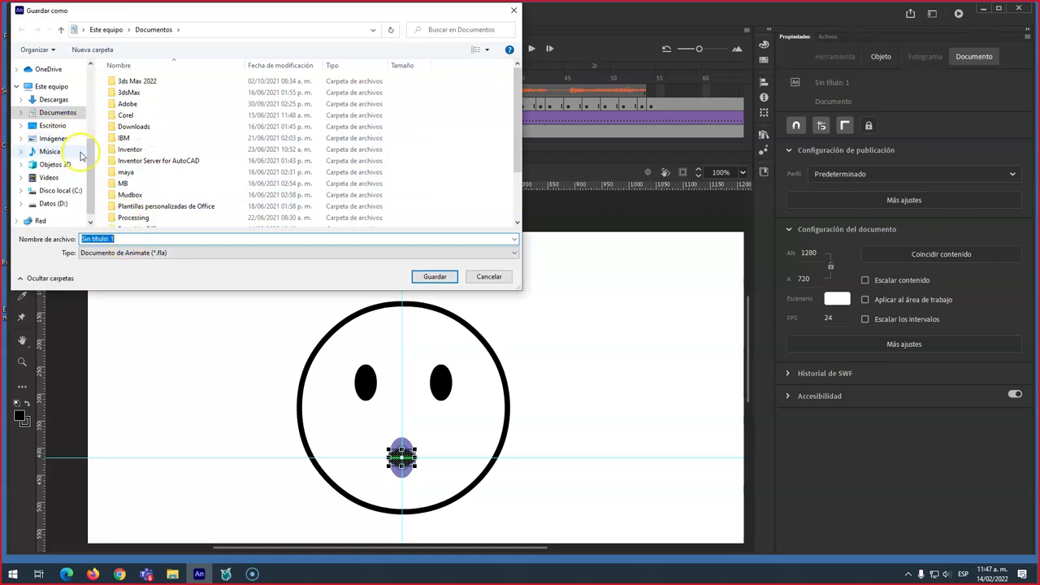
pyautogui.click(53, 126)
pyautogui.moveTo(118, 238); pyautogui.dragTo(78, 238)
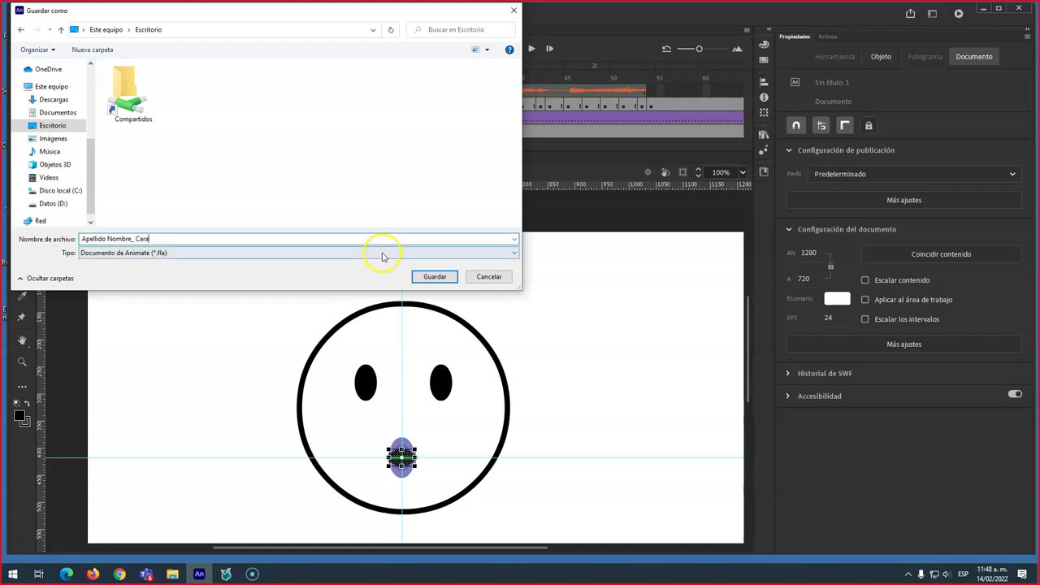
pyautogui.click(434, 278)
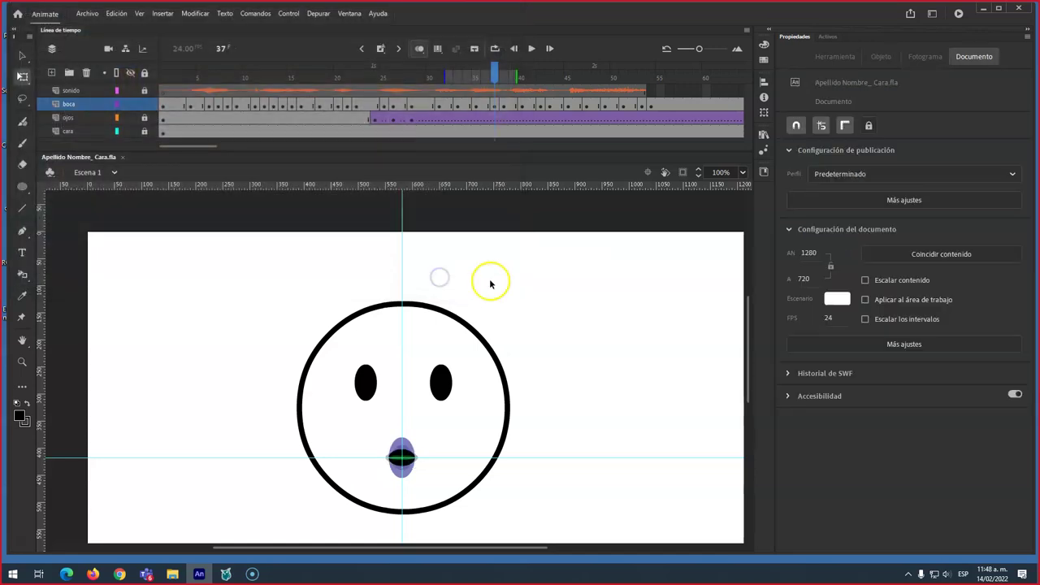